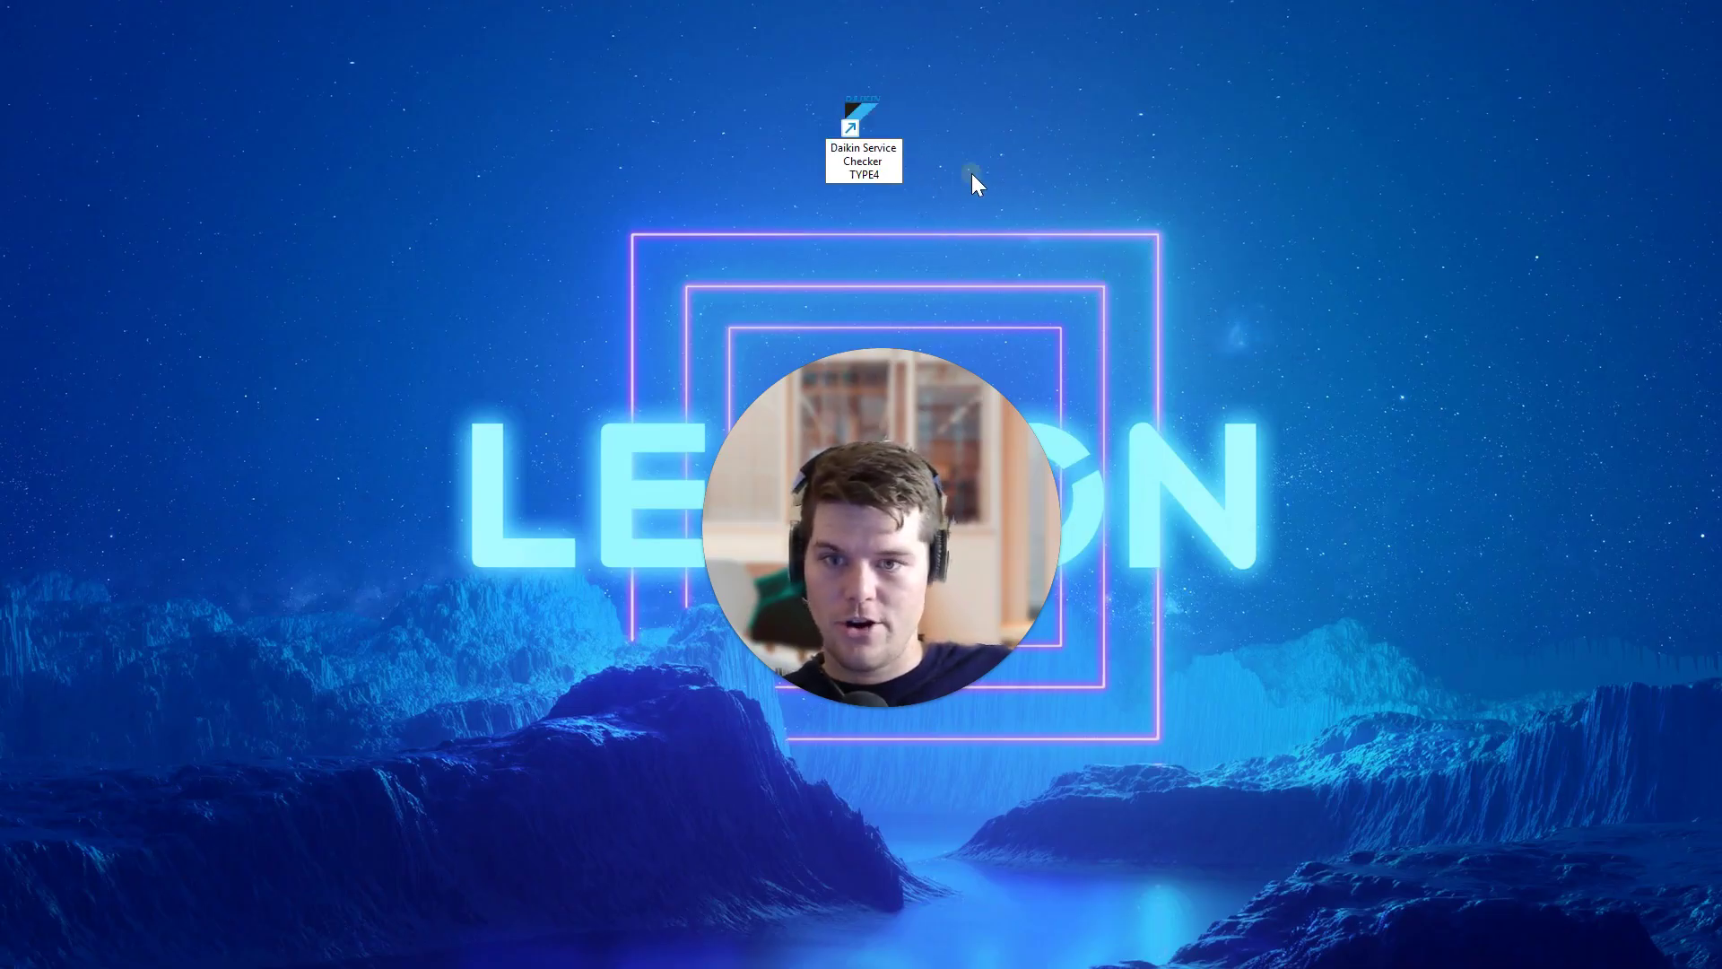
# Step: Leave the Daikin Service Checker TYPE4 shortcut unrenamed and deselect it on the desktop
pyautogui.click(971, 174)
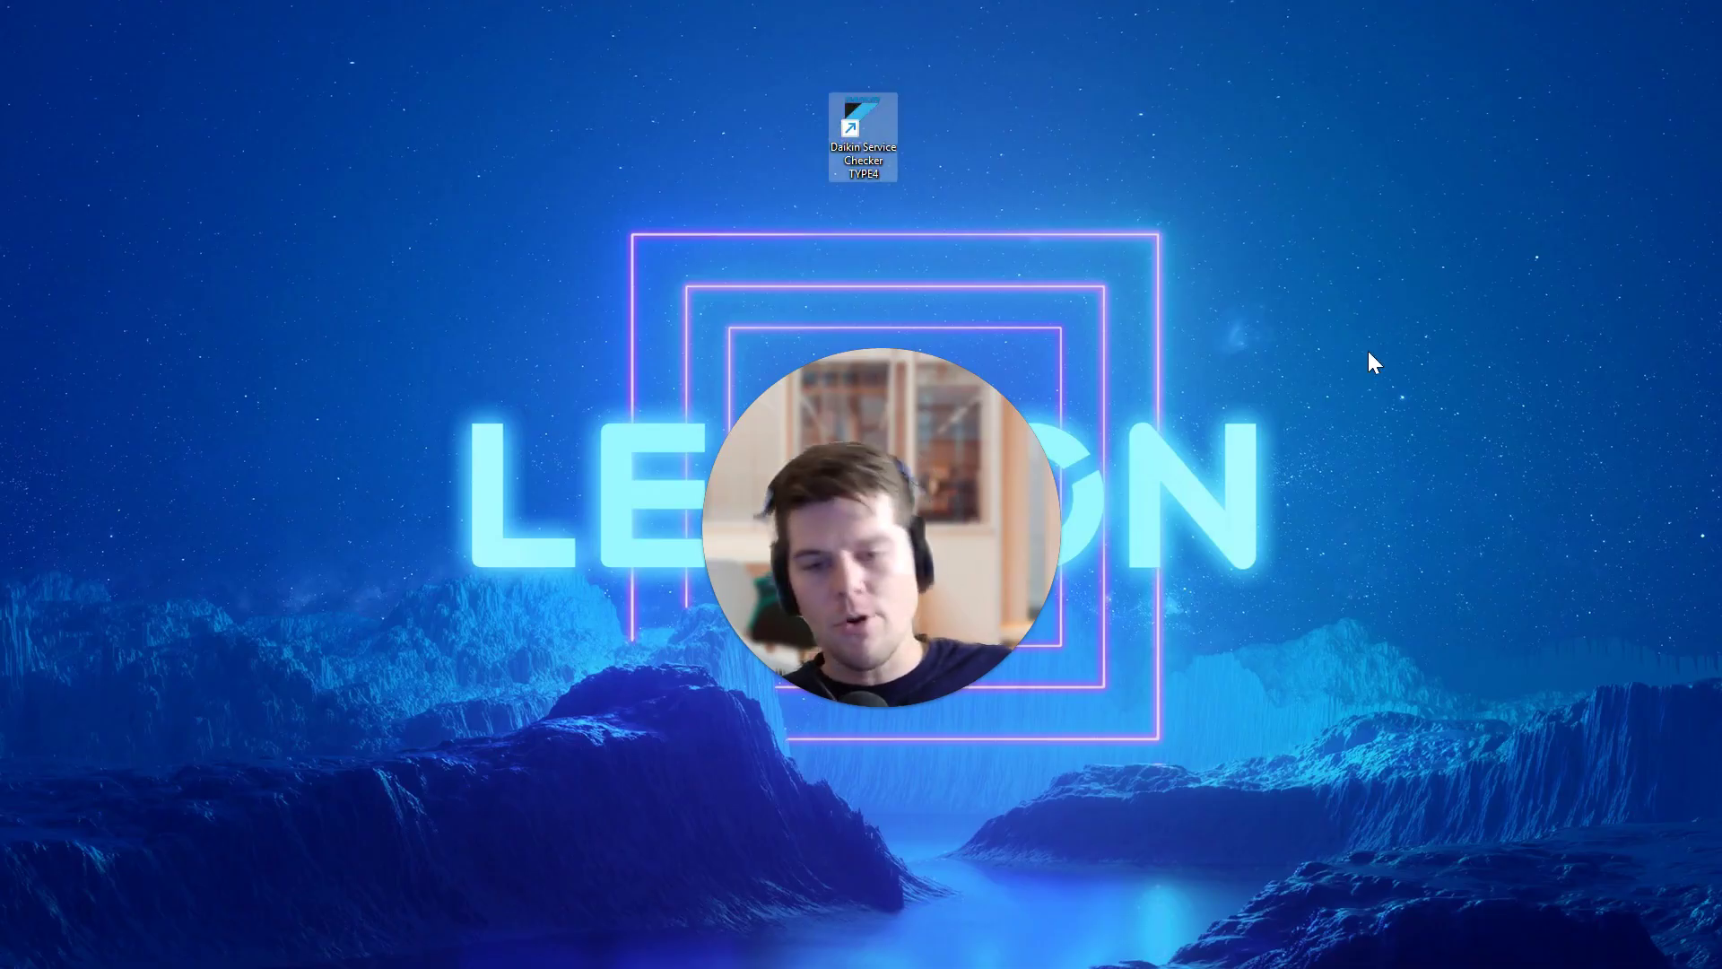
pyautogui.click(1498, 570)
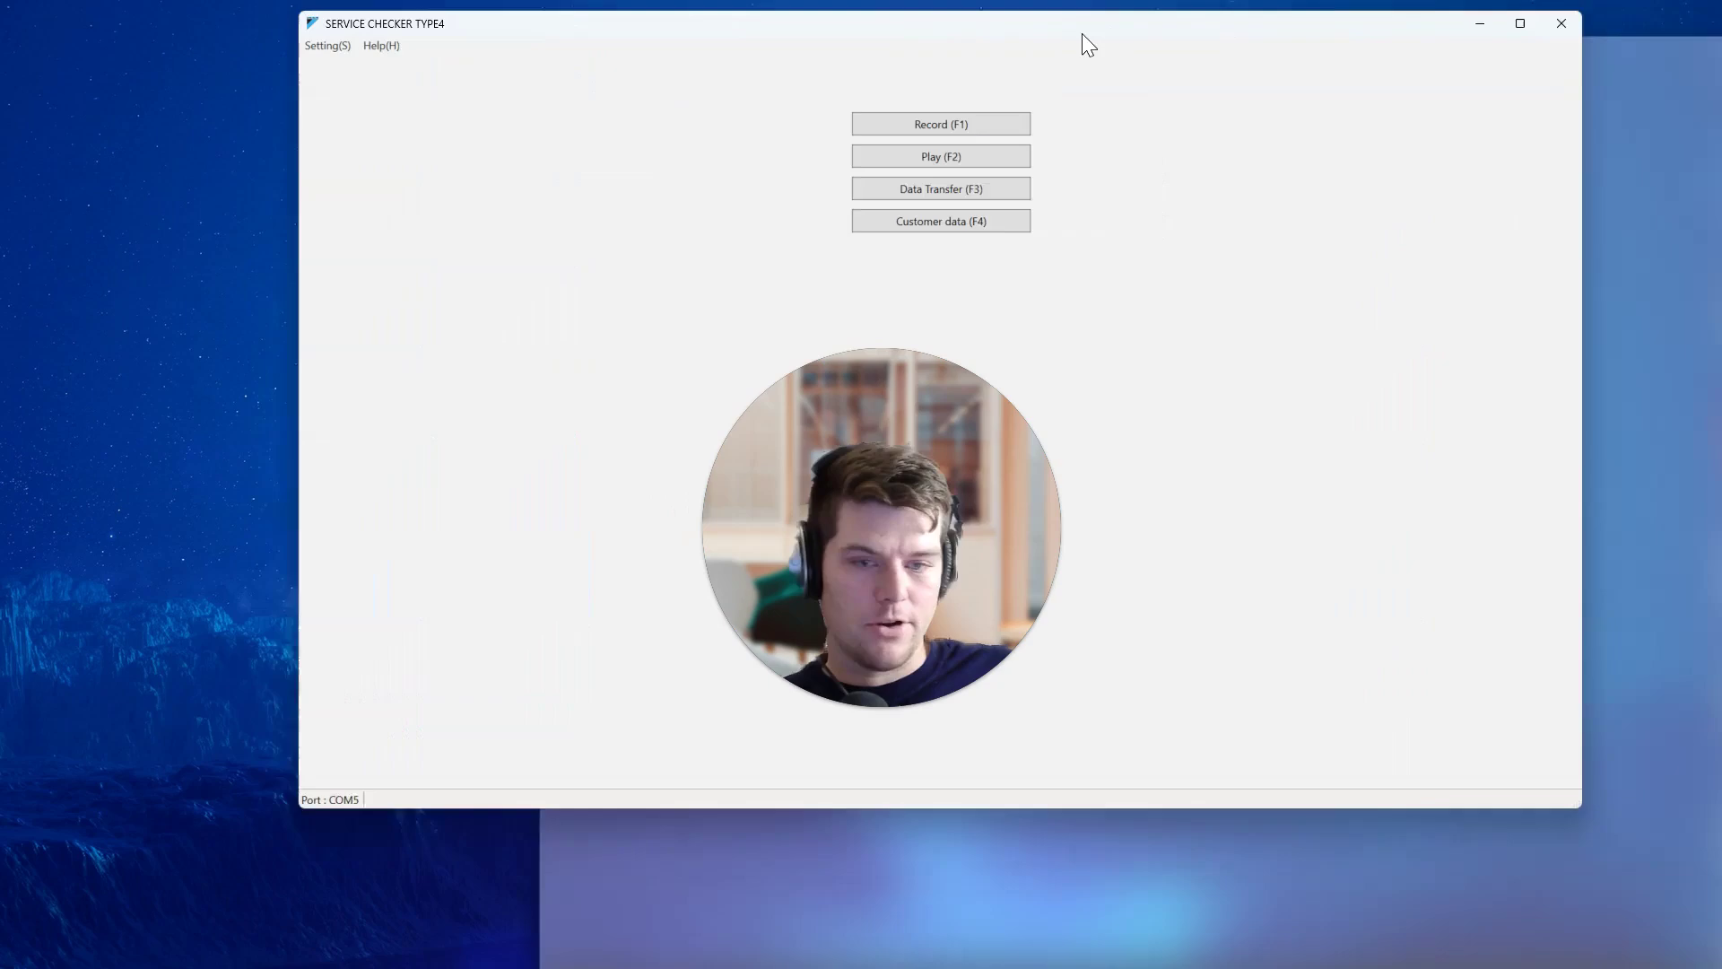
# Step: Reposition the Service Checker window and open its Data Transfer (F3) screen
pyautogui.moveTo(1081, 34); pyautogui.dragTo(1186, 177)
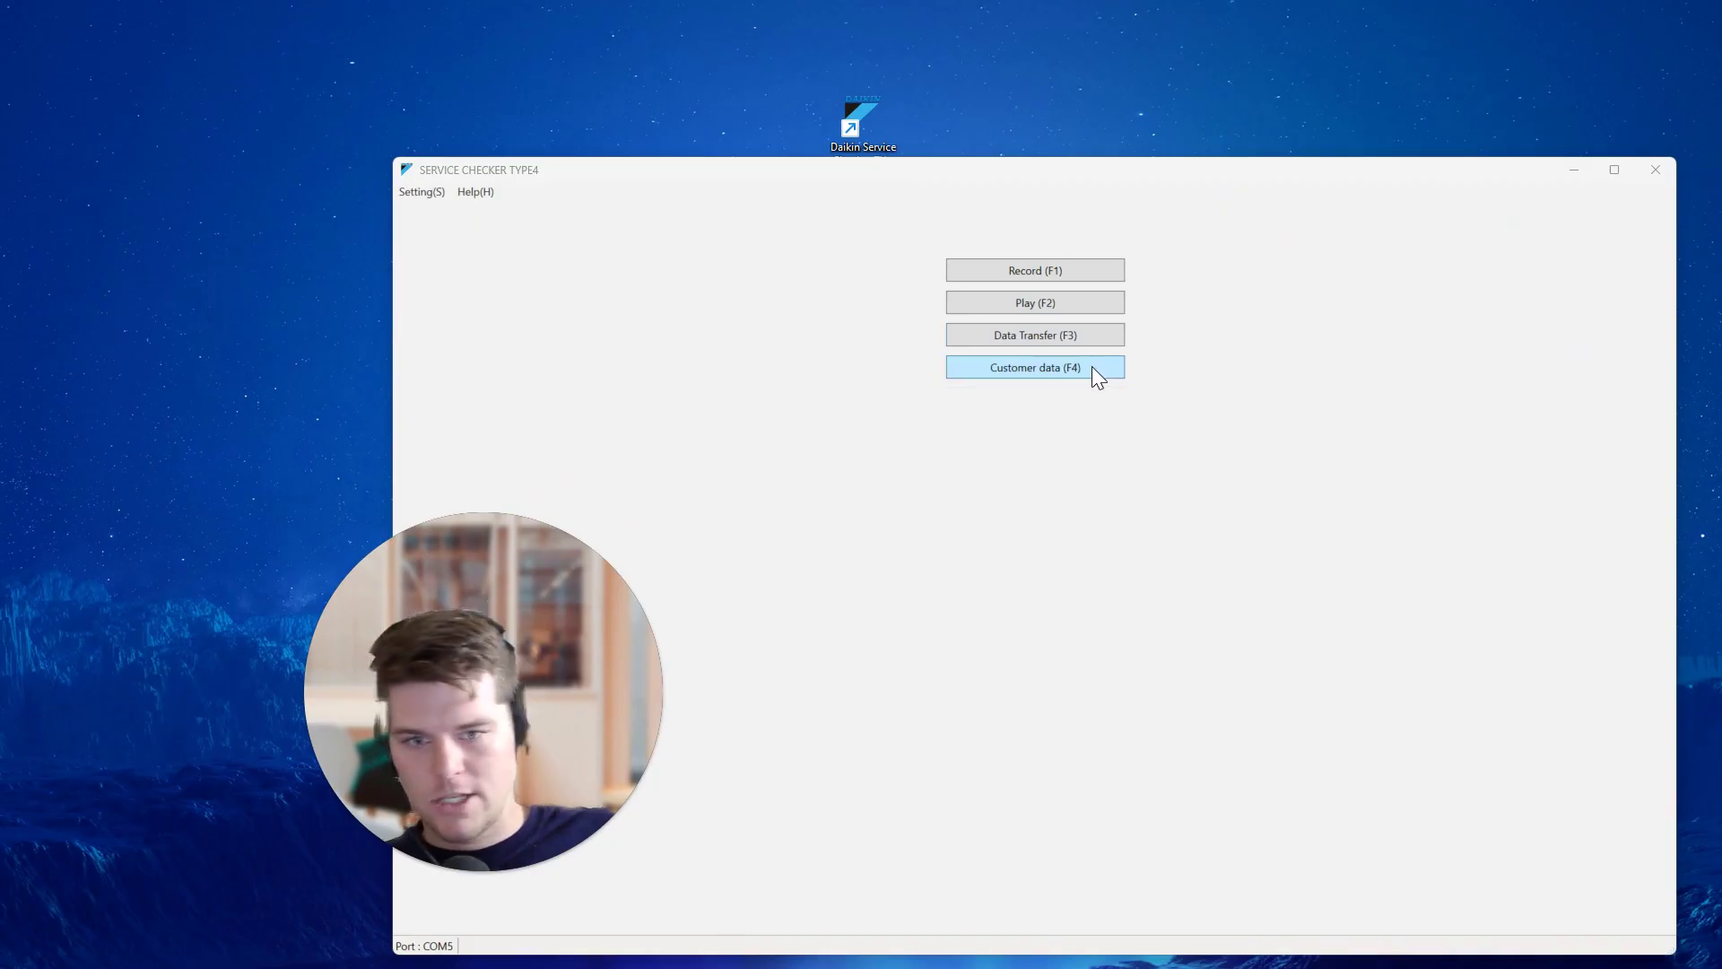
pyautogui.moveTo(1187, 177); pyautogui.dragTo(1047, 188)
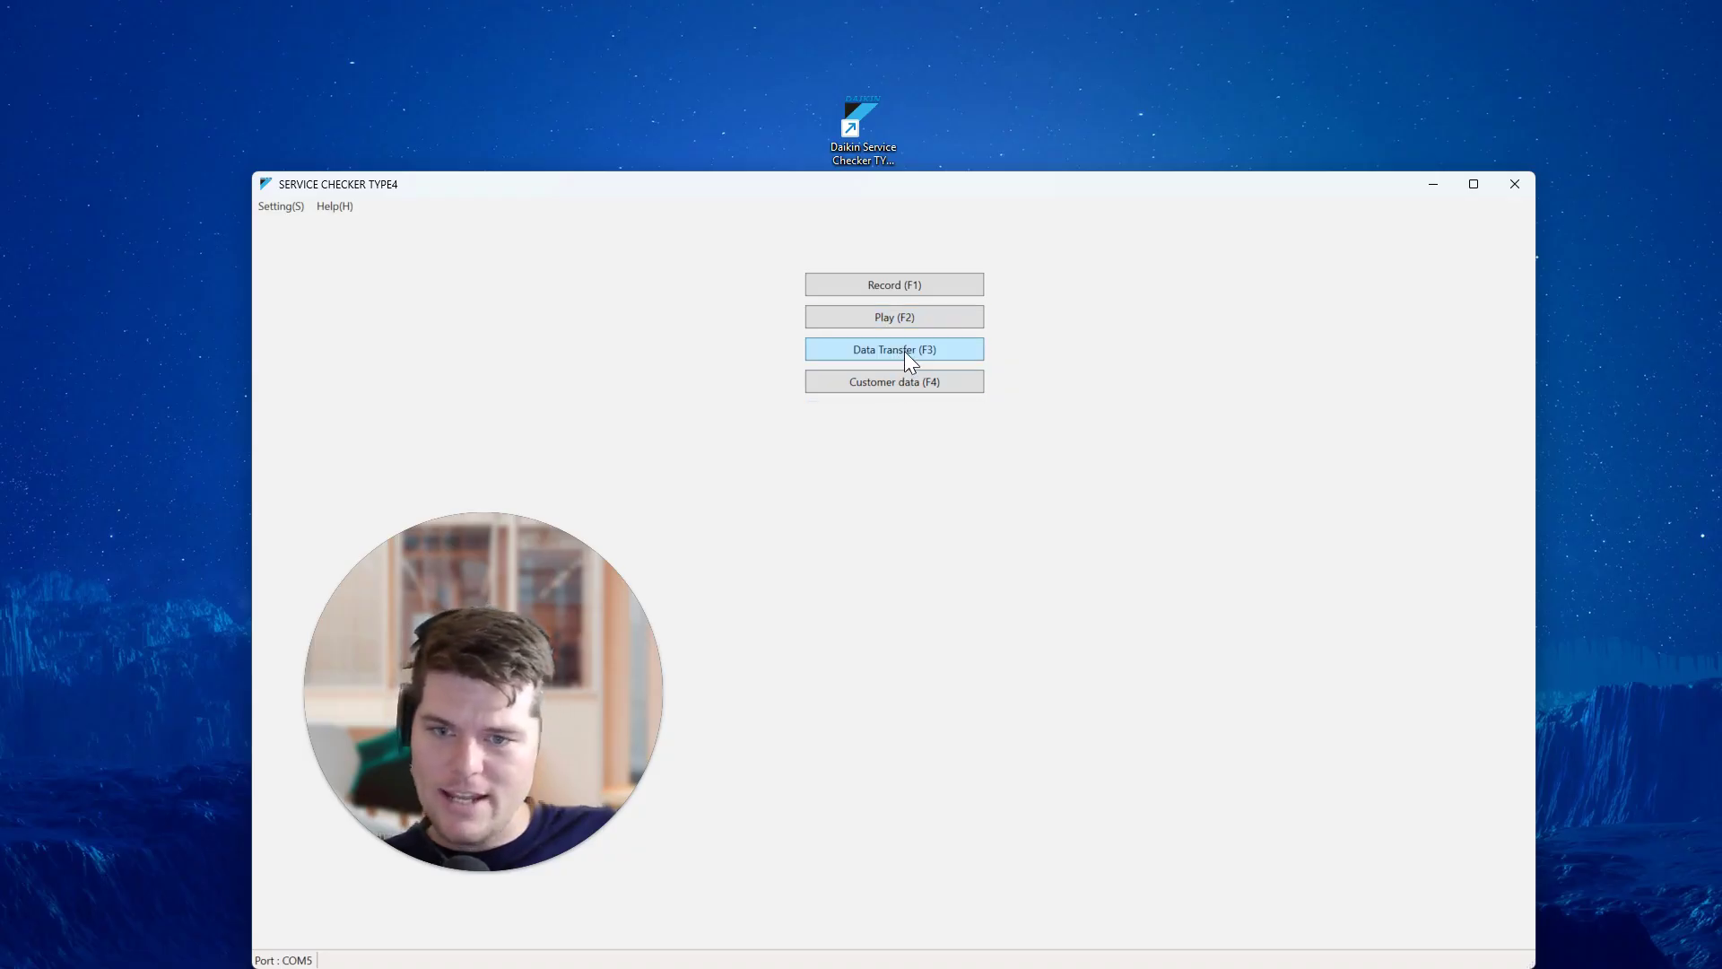
pyautogui.click(909, 357)
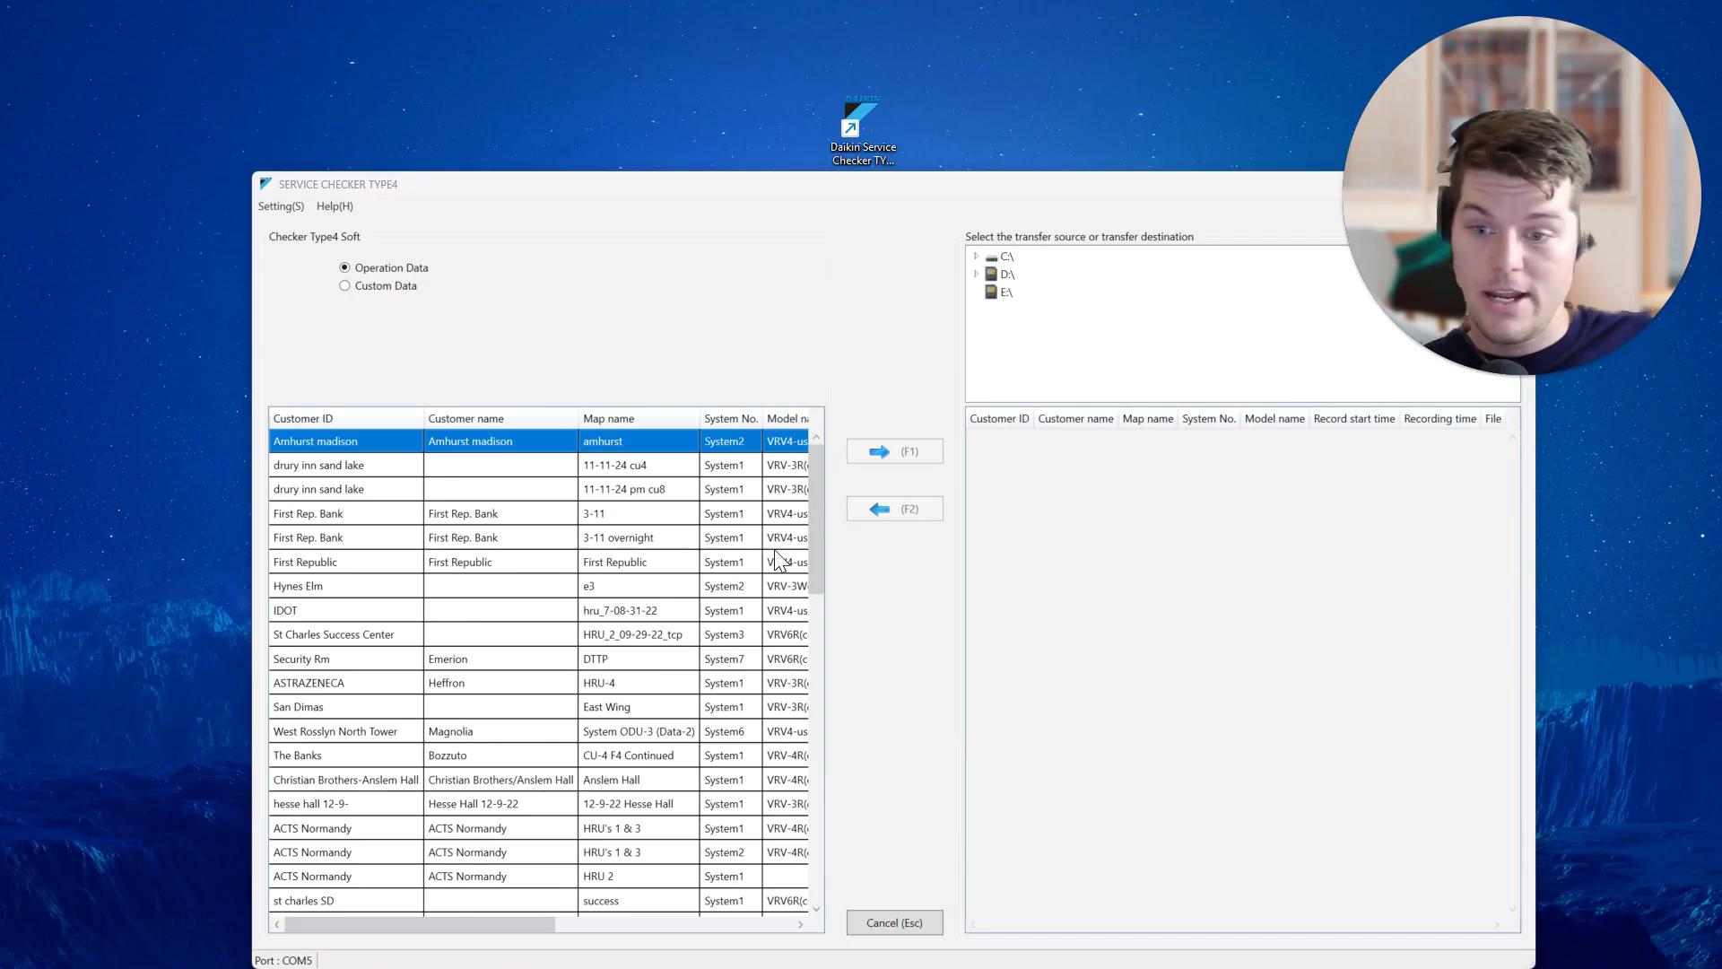
pyautogui.scroll(-1, 574, 493)
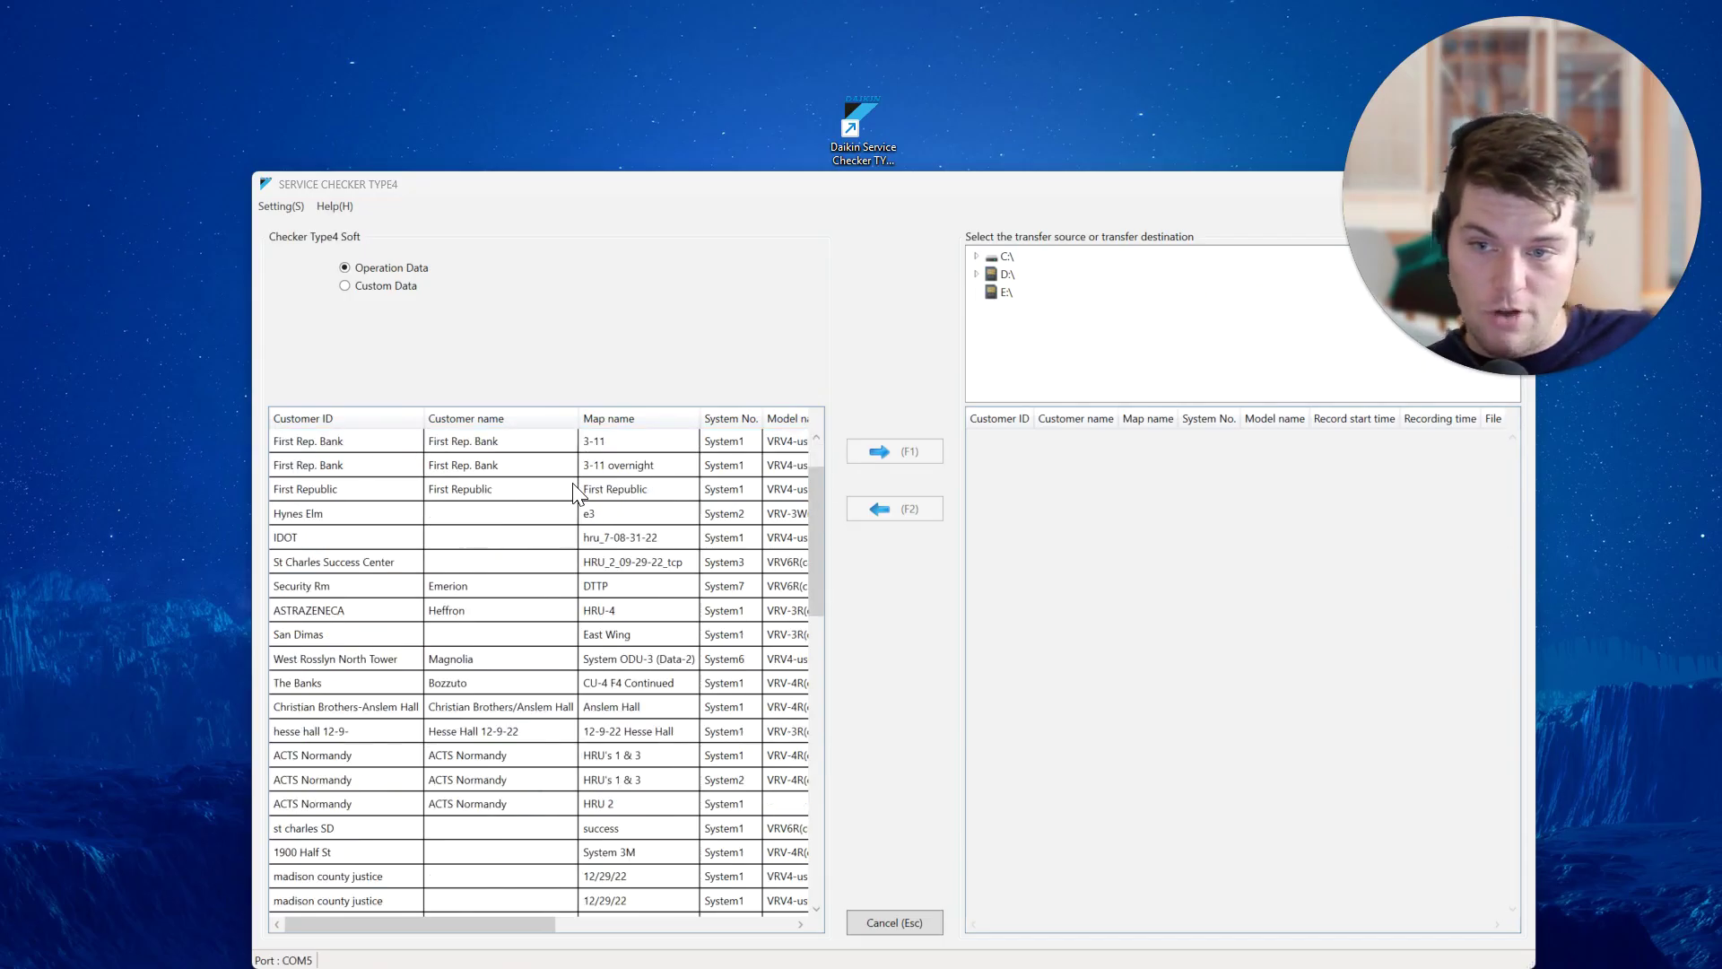
pyautogui.scroll(-15, 574, 493)
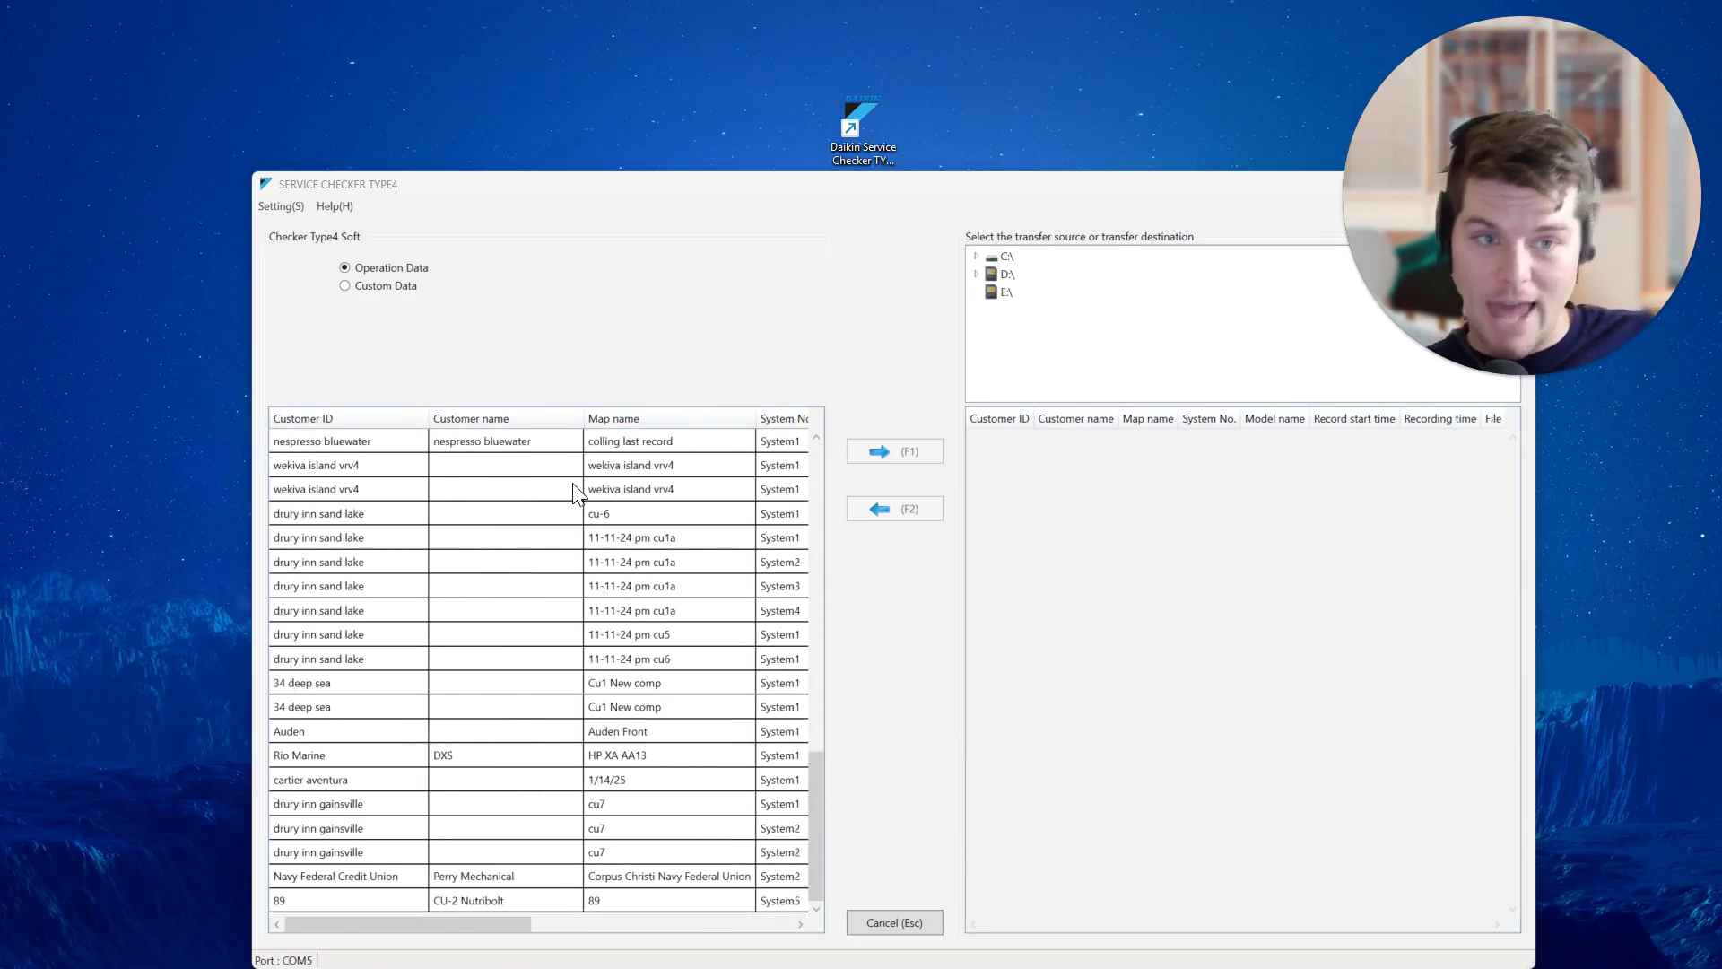
pyautogui.scroll(4, 610, 659)
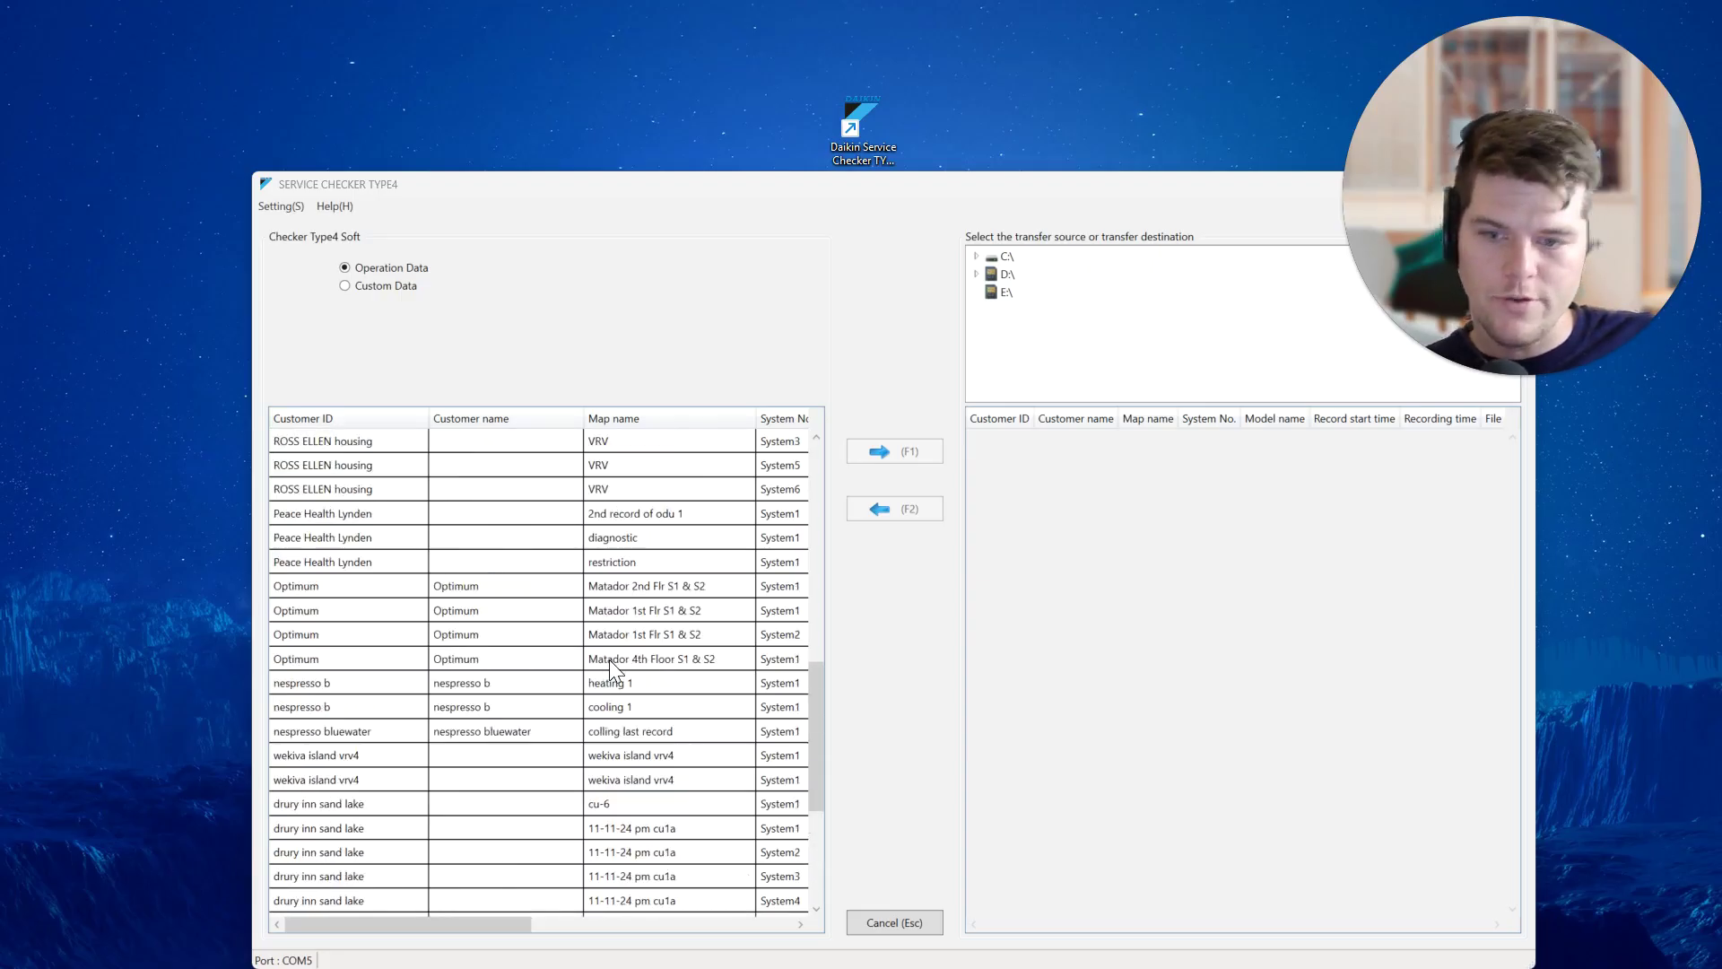
pyautogui.scroll(10, 610, 659)
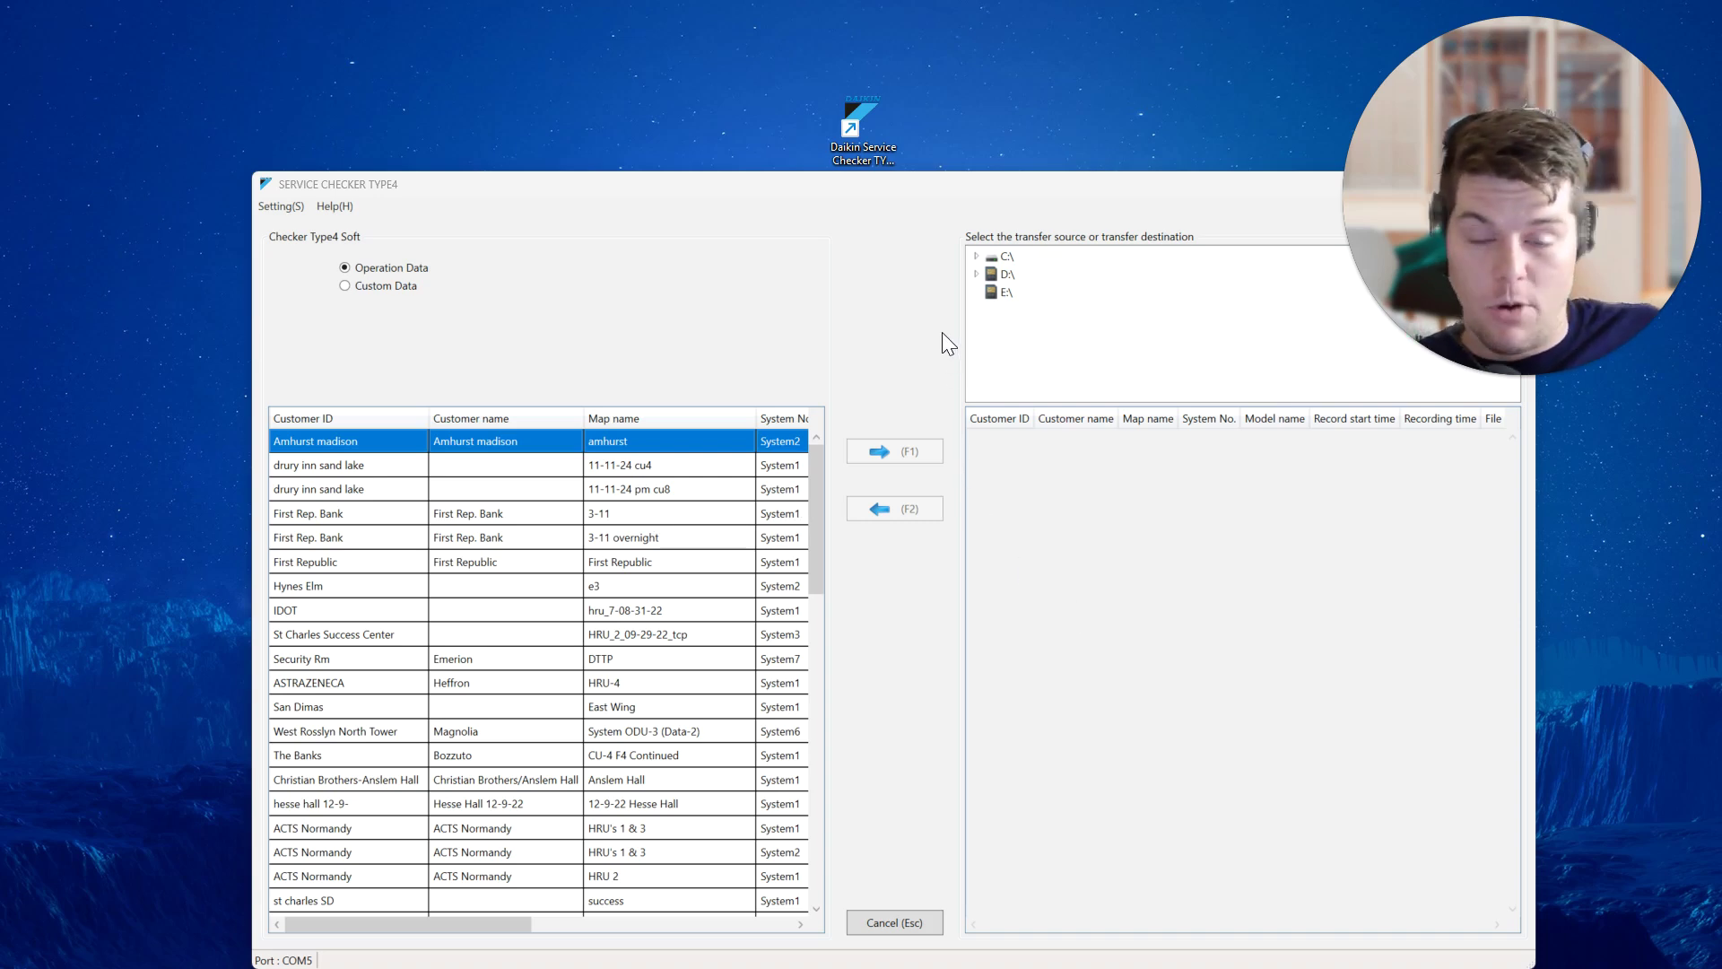
pyautogui.moveTo(881, 191); pyautogui.dragTo(740, 83)
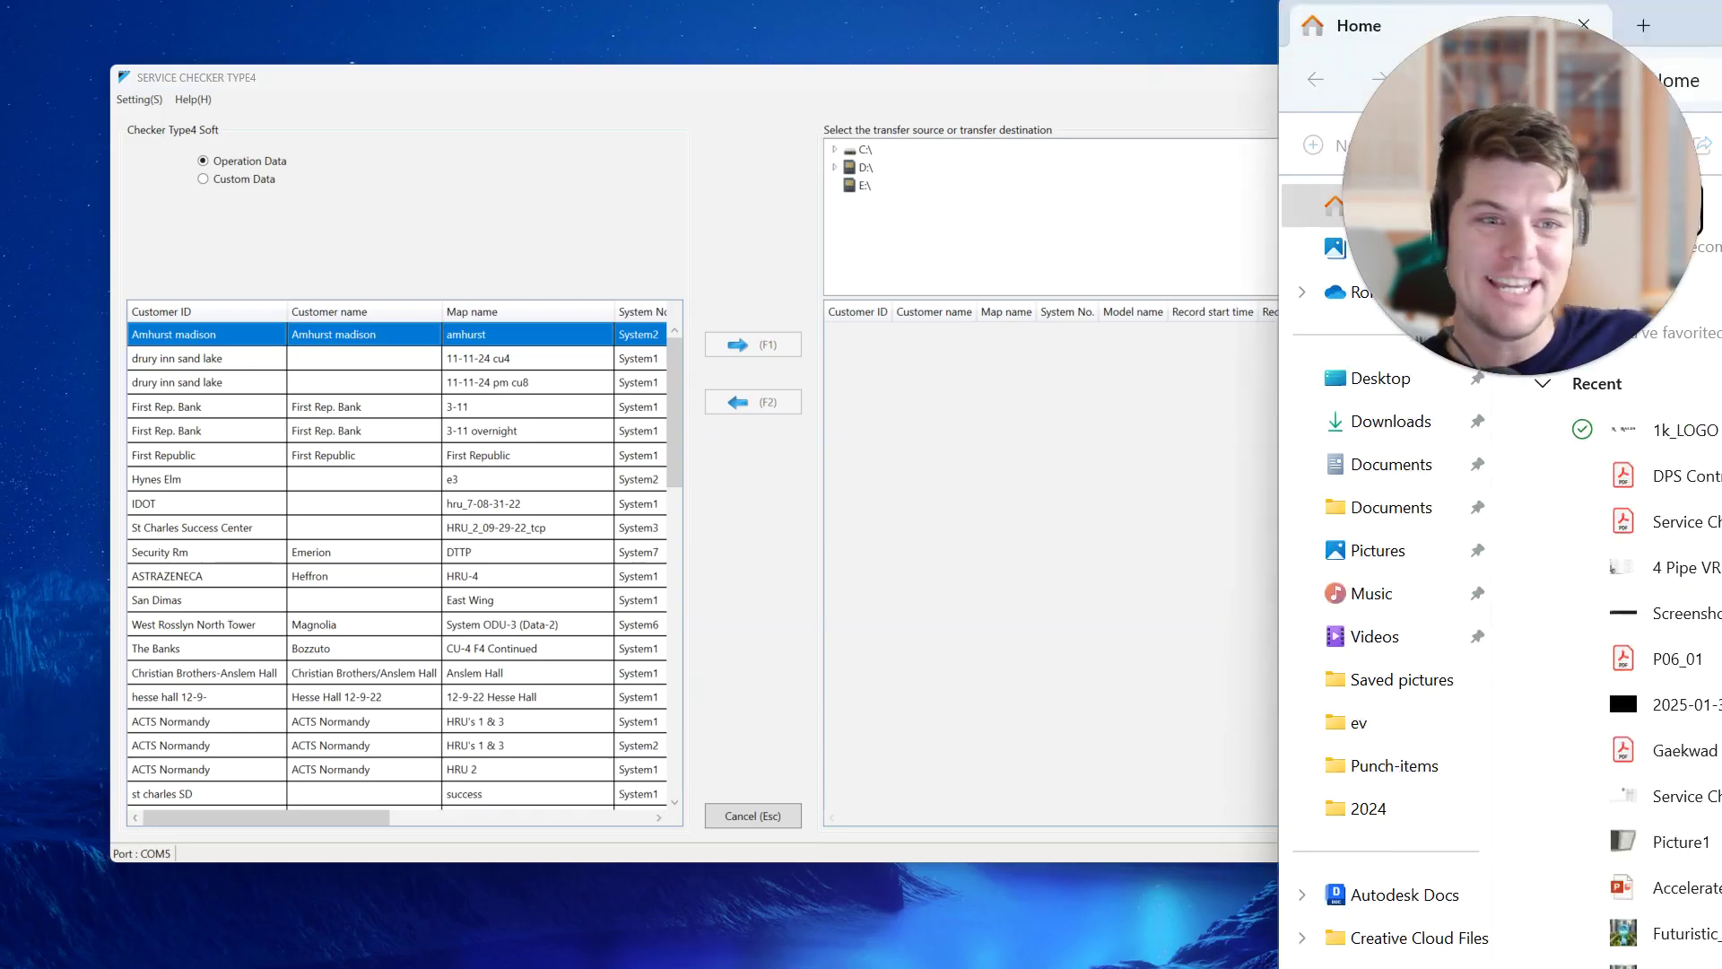
# Step: Maximise File Explorer and show This PC with drives C:, D: and E:
pyautogui.moveTo(1525, 18); pyautogui.dragTo(976, 12)
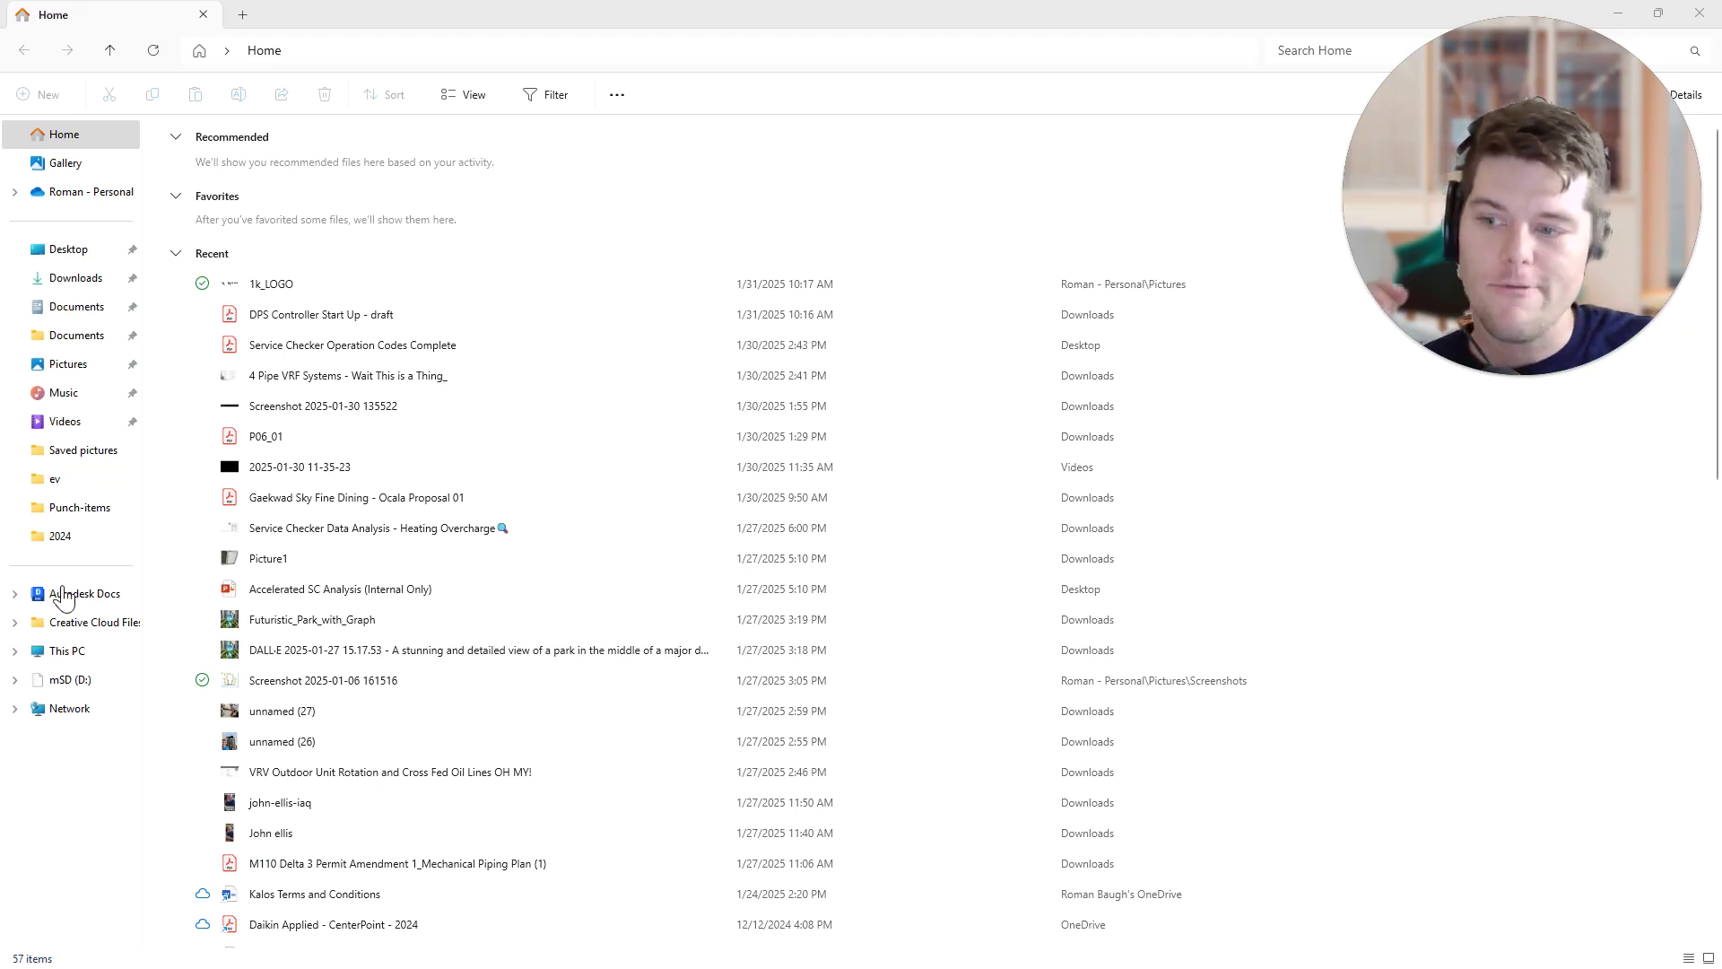
pyautogui.click(56, 655)
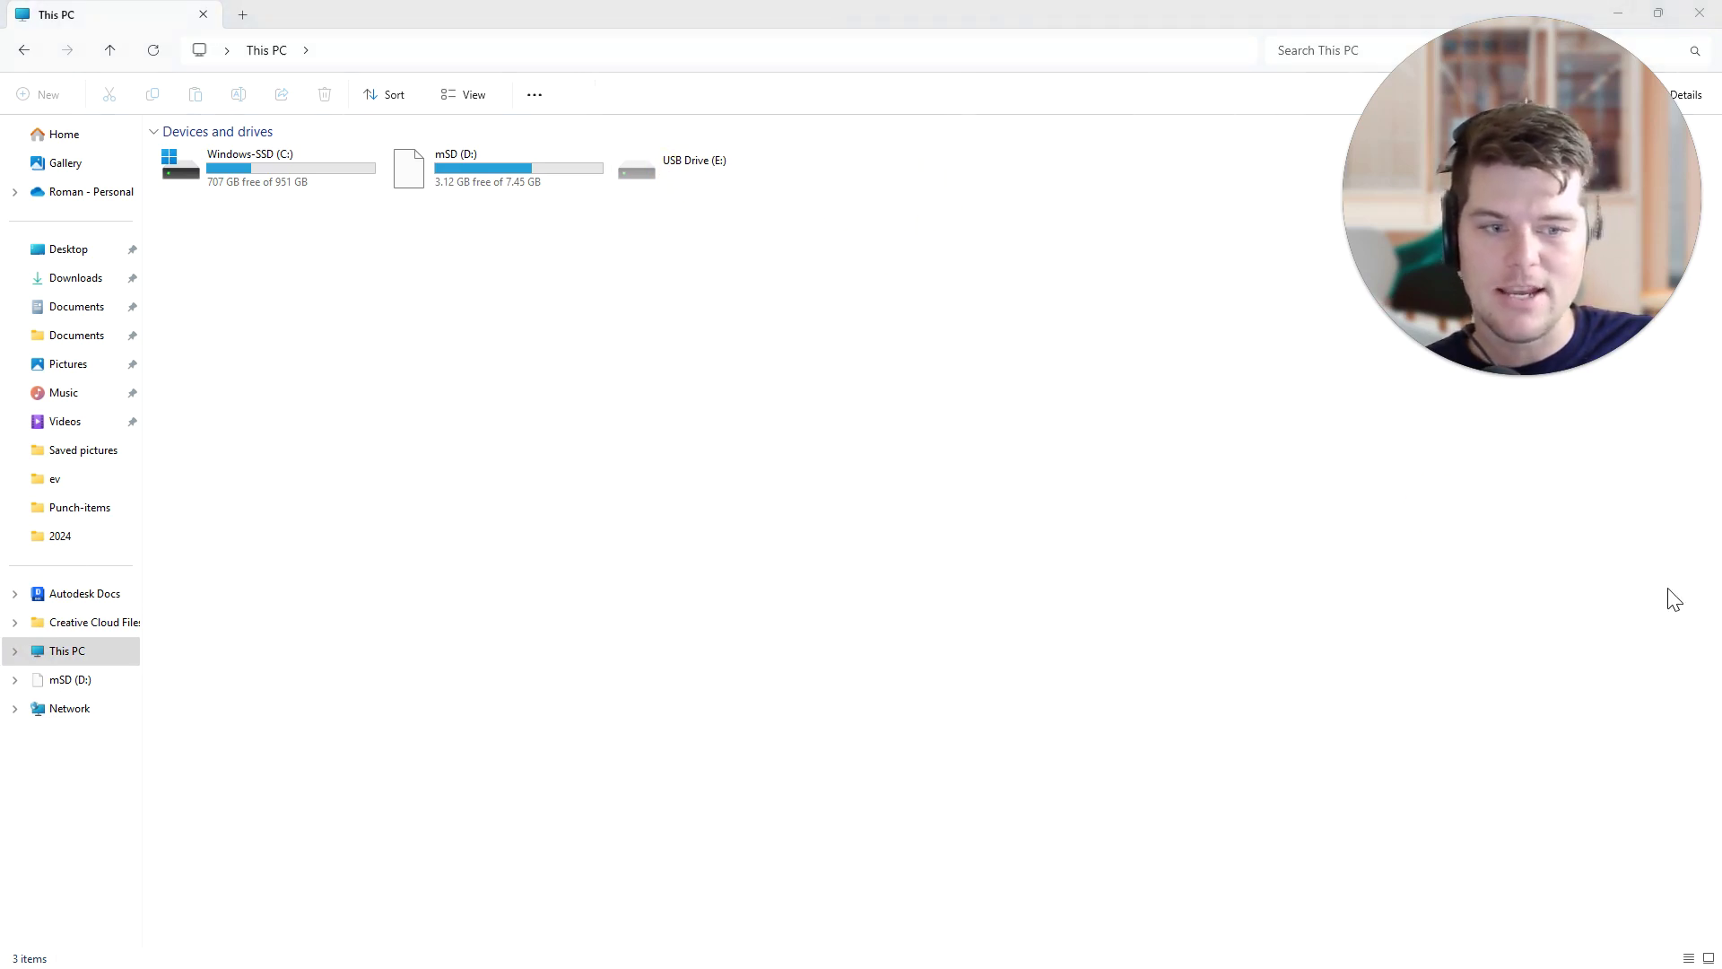
# Step: Open Windows-SSD (C:), point out Checker3 Data and Program Files (x86), then open Users
pyautogui.doubleClick(305, 168)
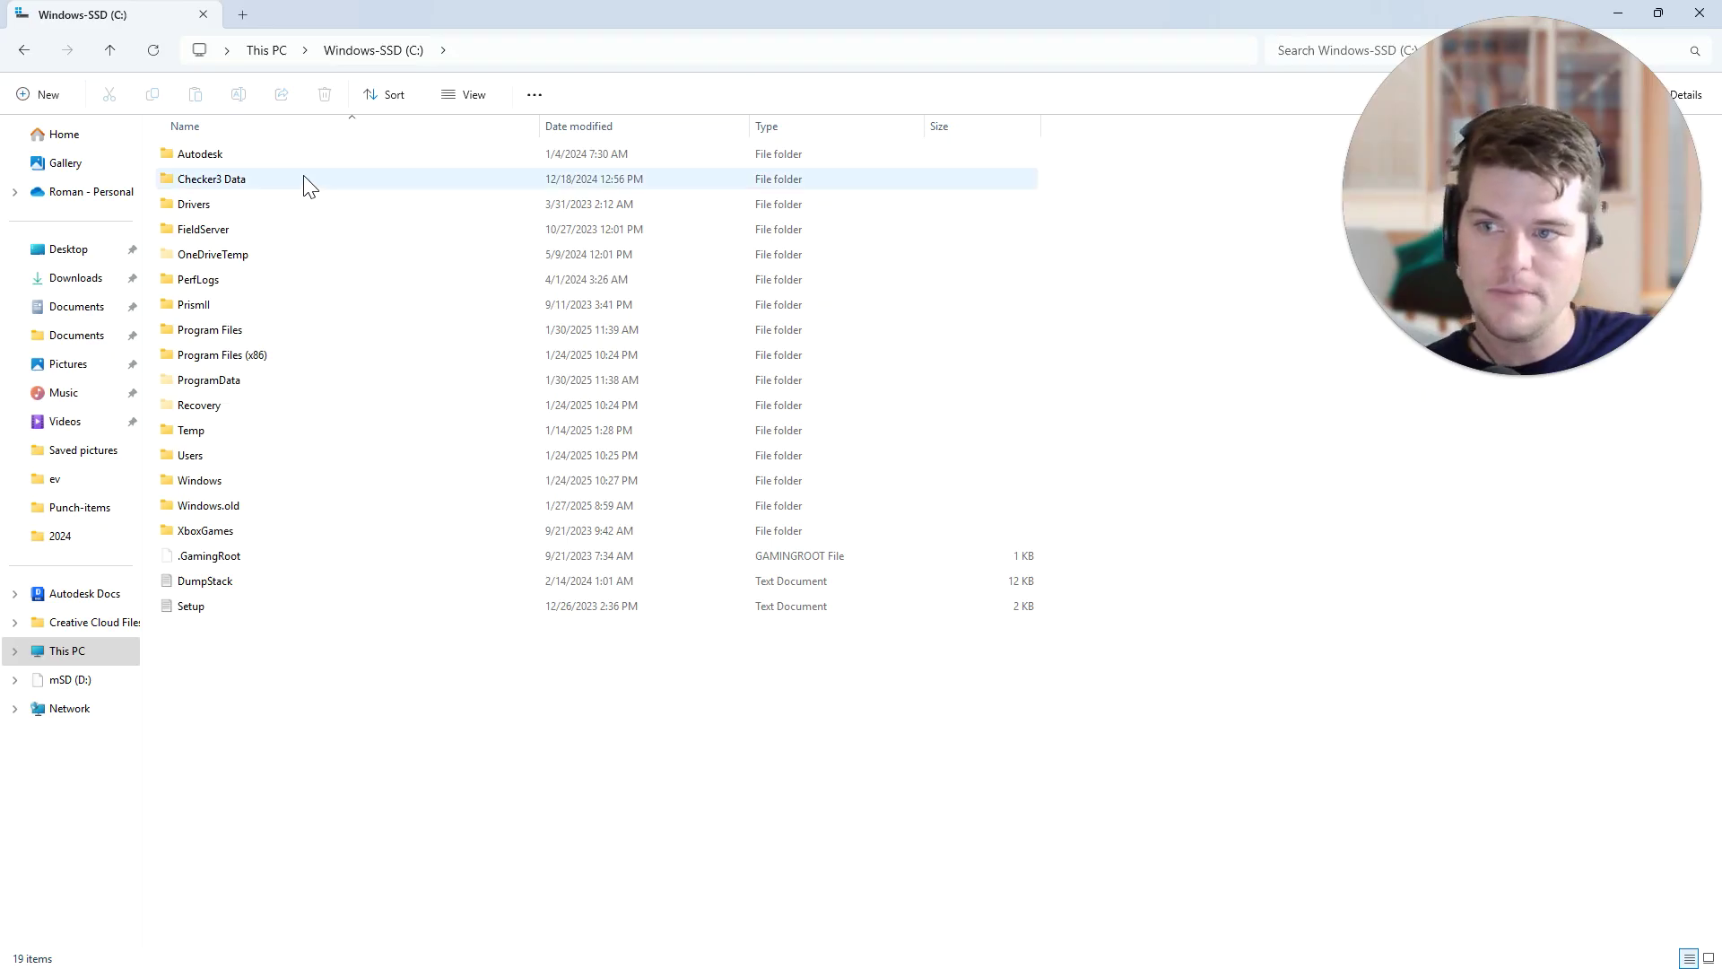
pyautogui.click(305, 184)
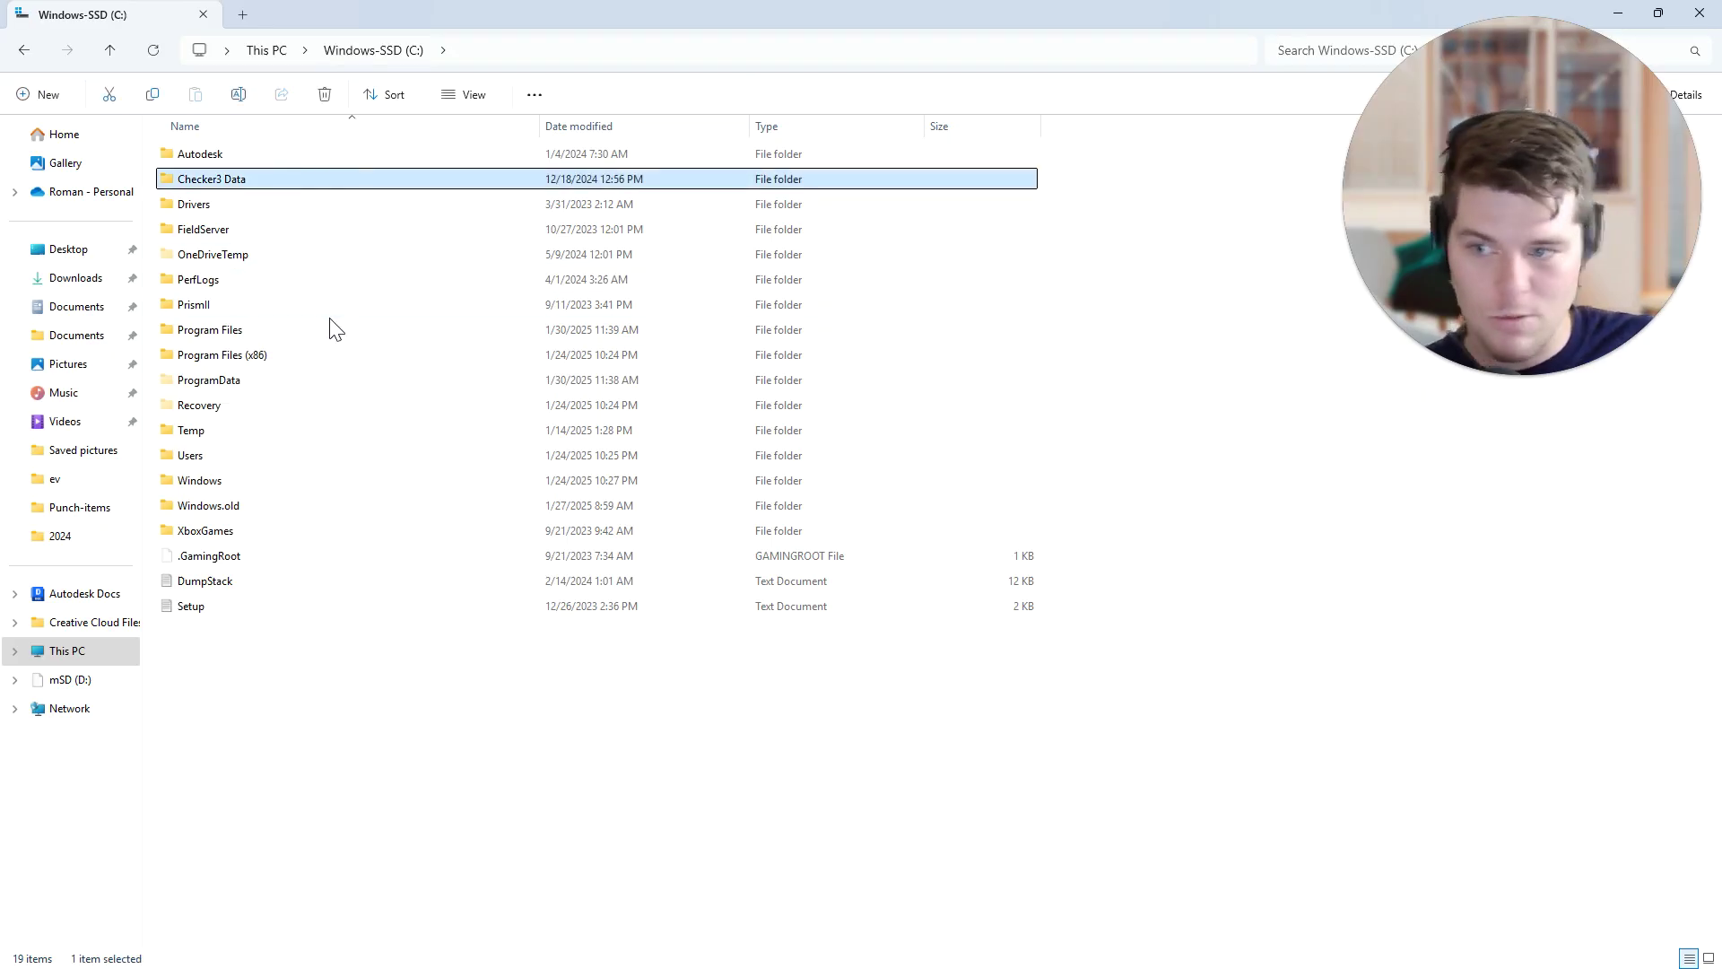
pyautogui.click(316, 356)
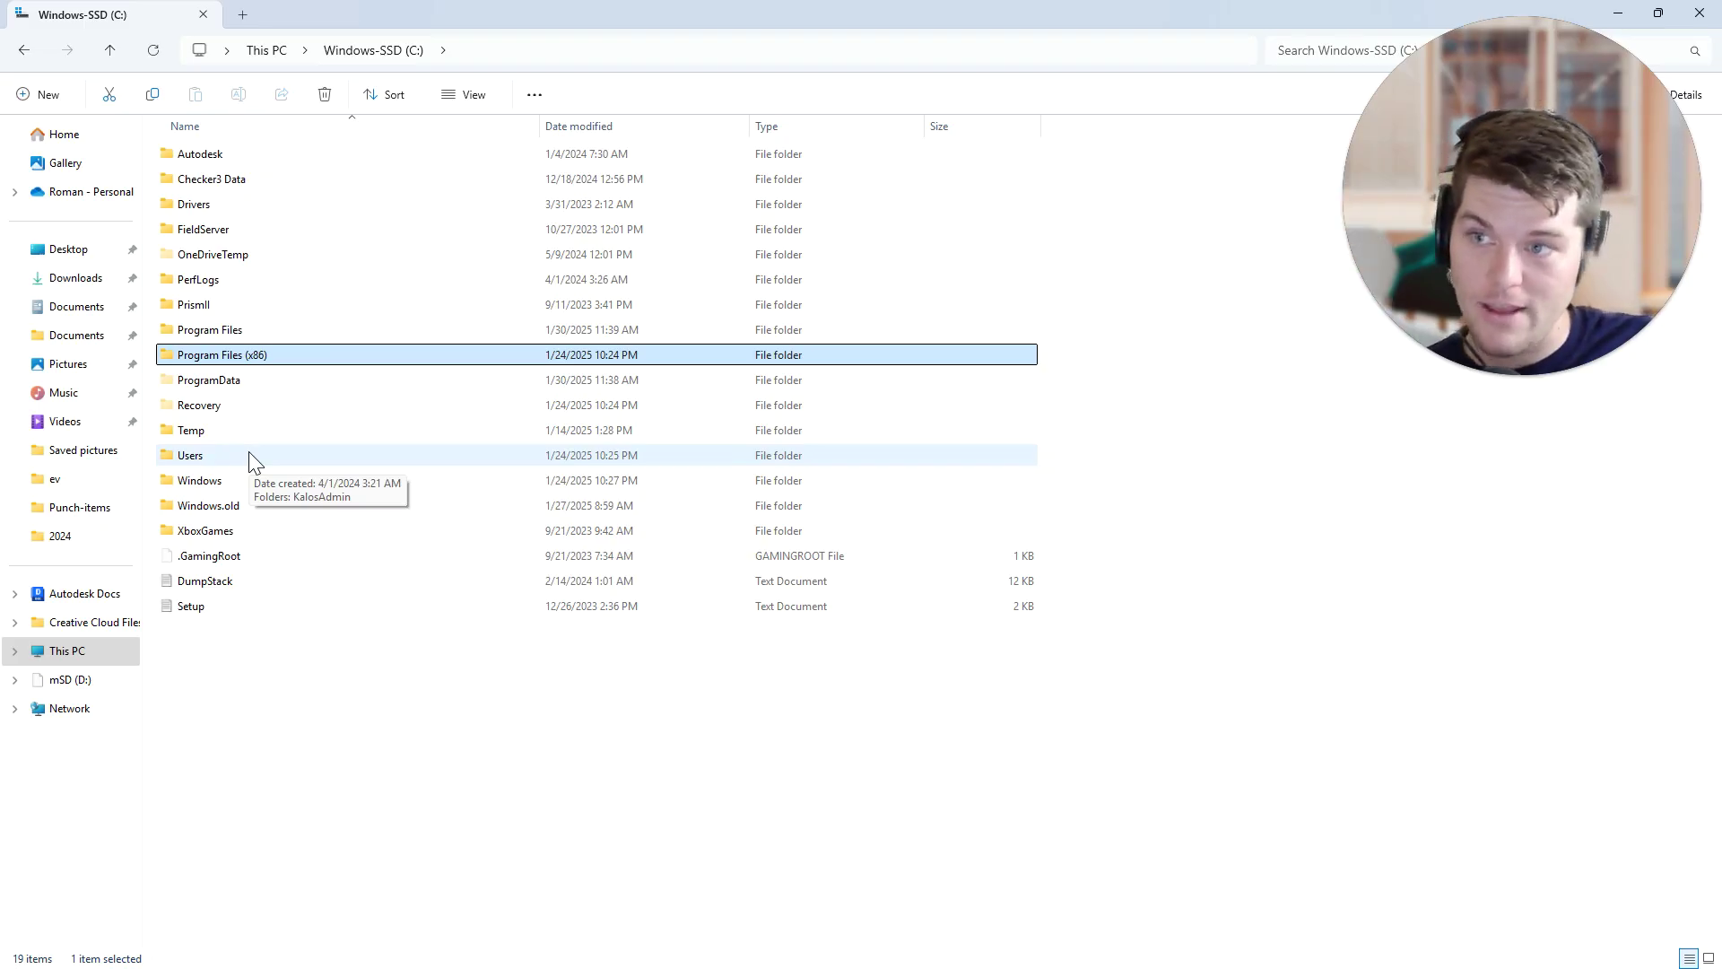
pyautogui.click(66, 654)
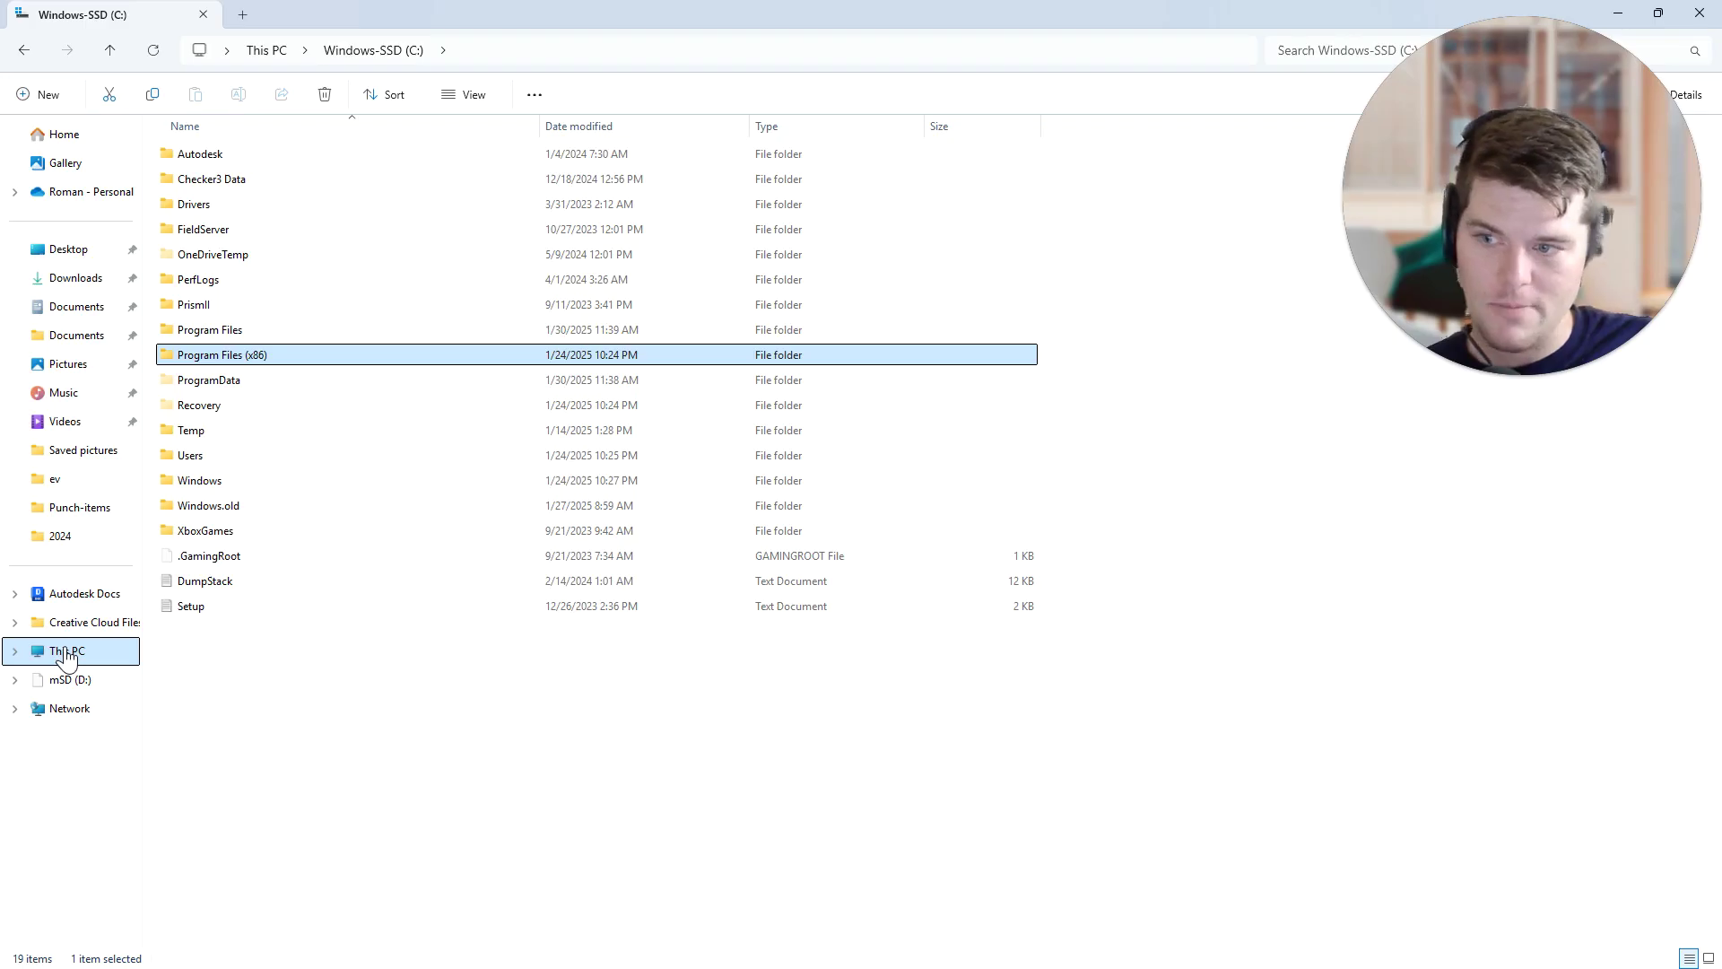
pyautogui.click(271, 355)
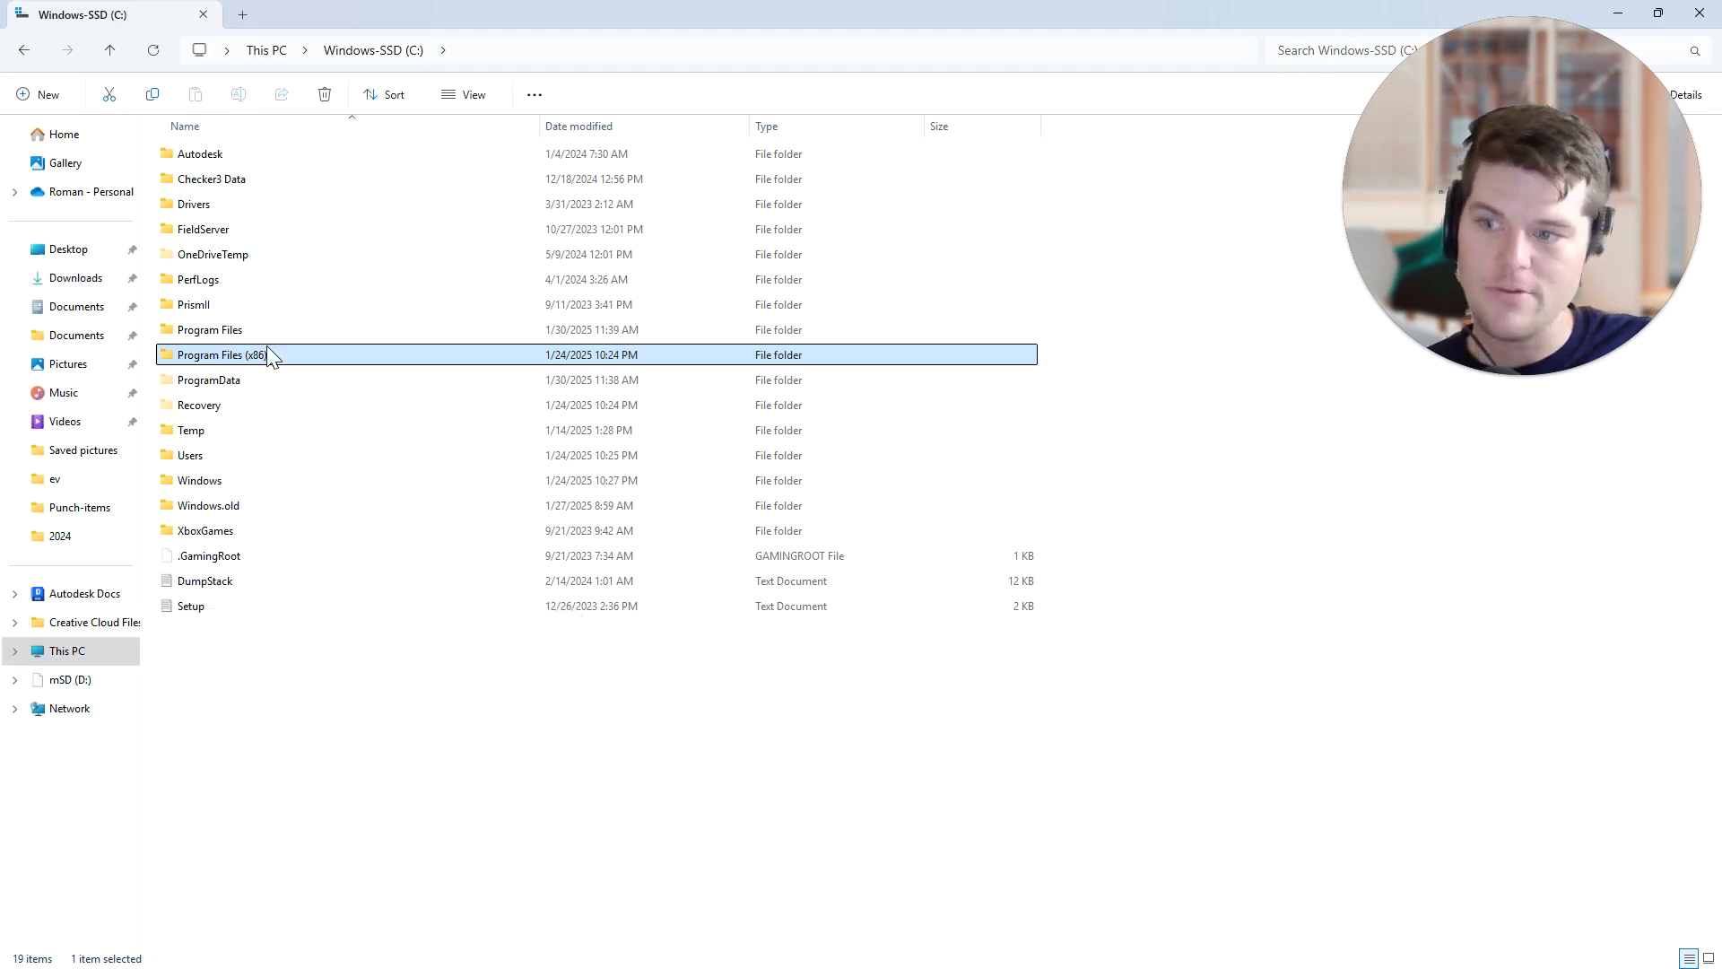
pyautogui.doubleClick(265, 450)
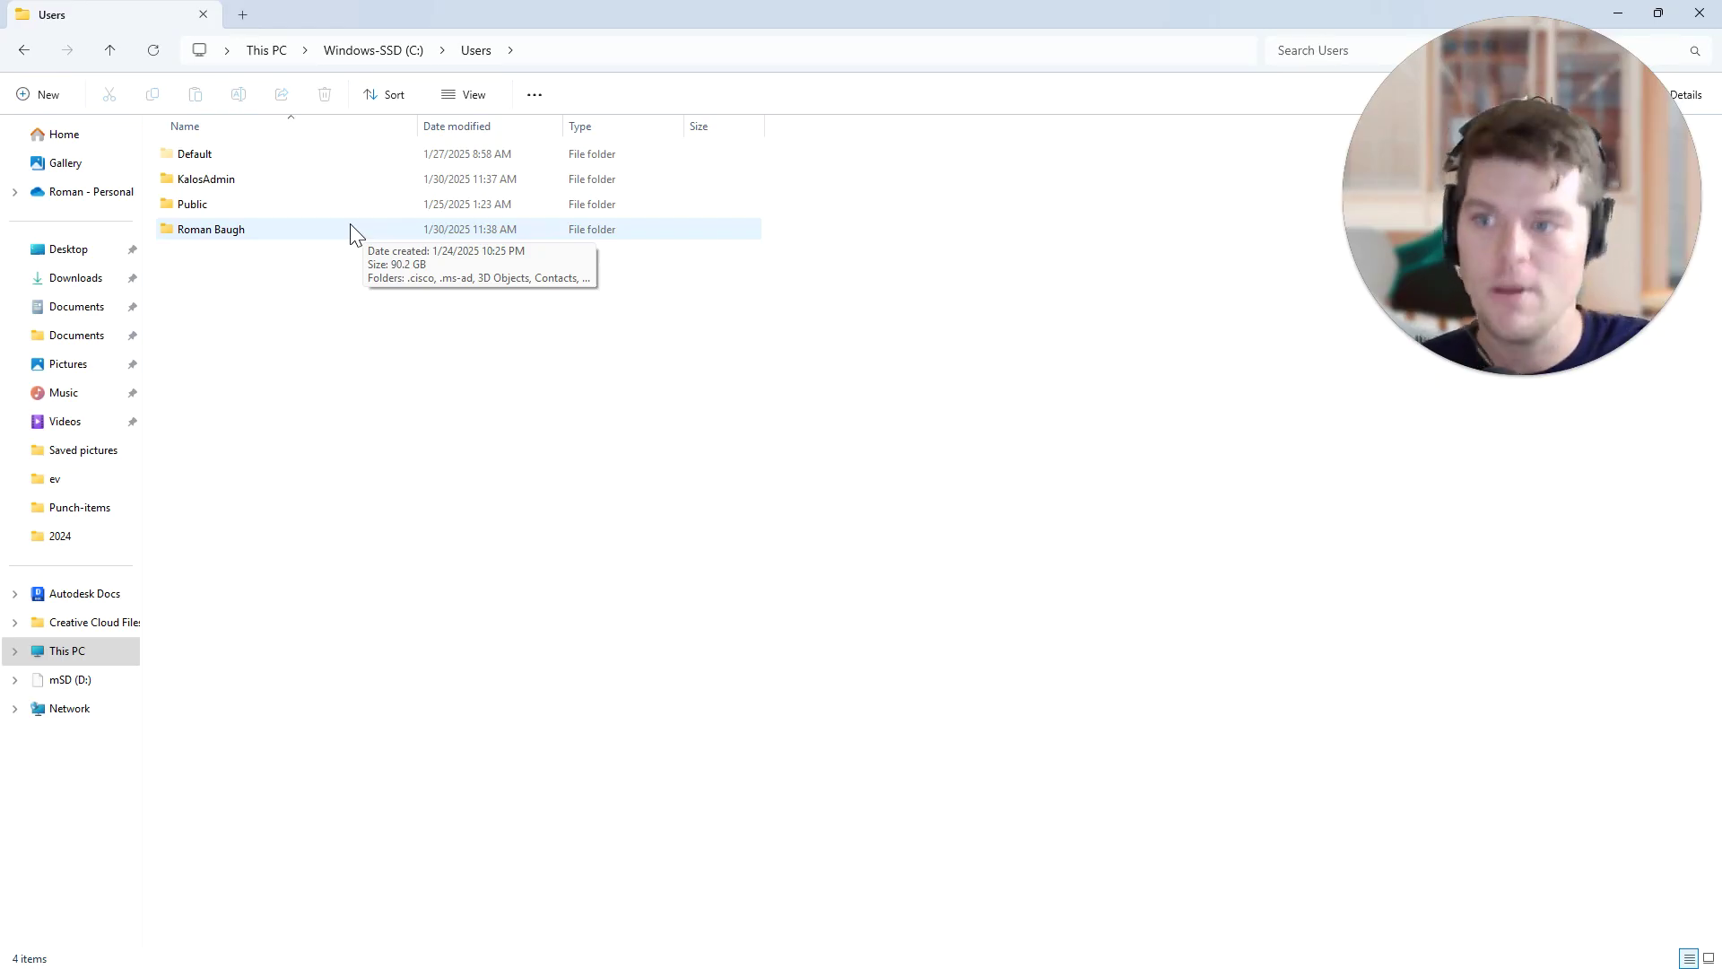
# Step: Open the user's profile folder and review the View > Show options
pyautogui.doubleClick(351, 226)
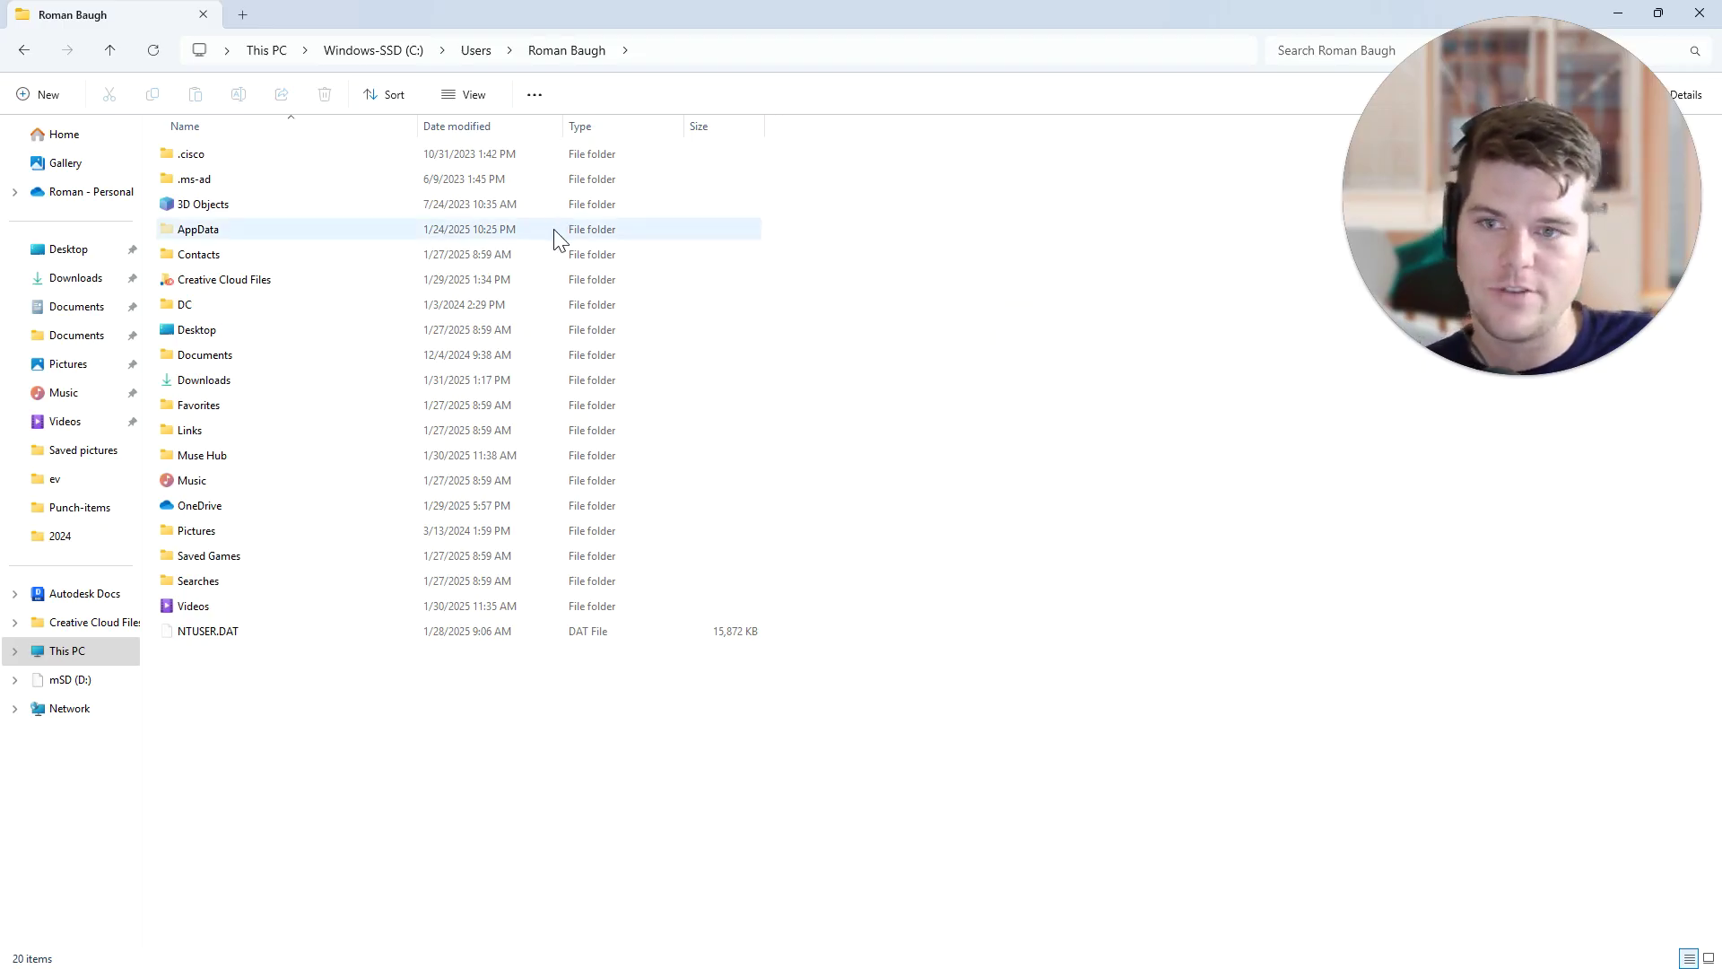
pyautogui.click(482, 93)
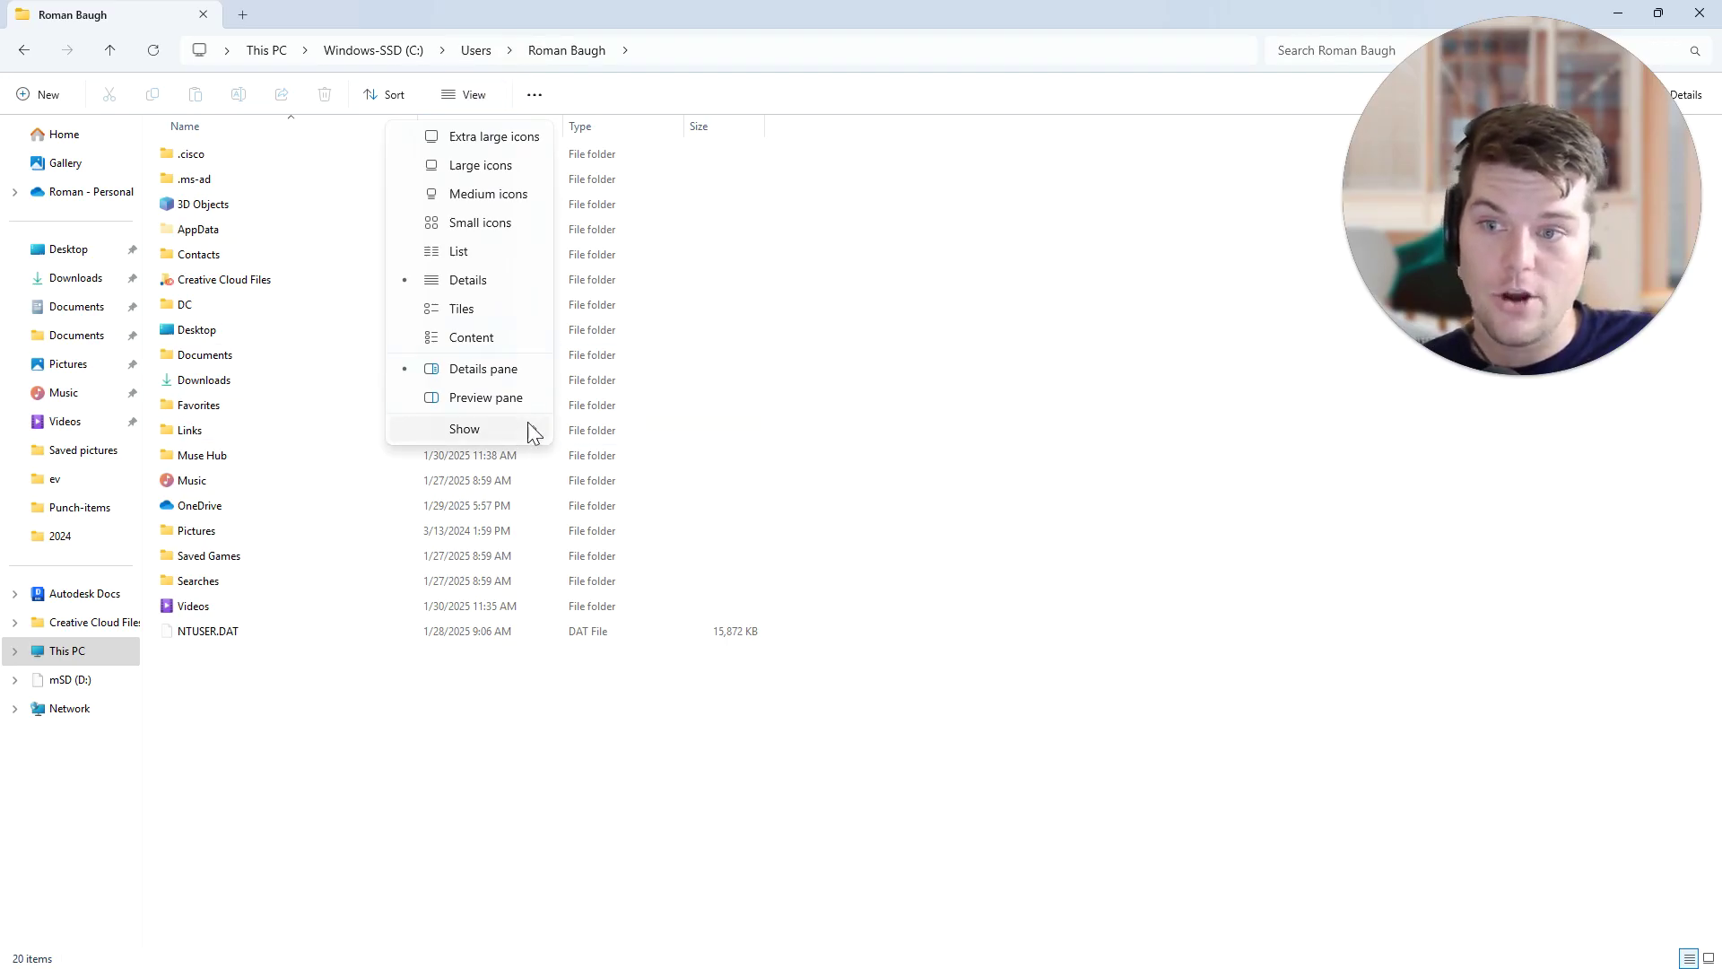
pyautogui.moveTo(464, 429)
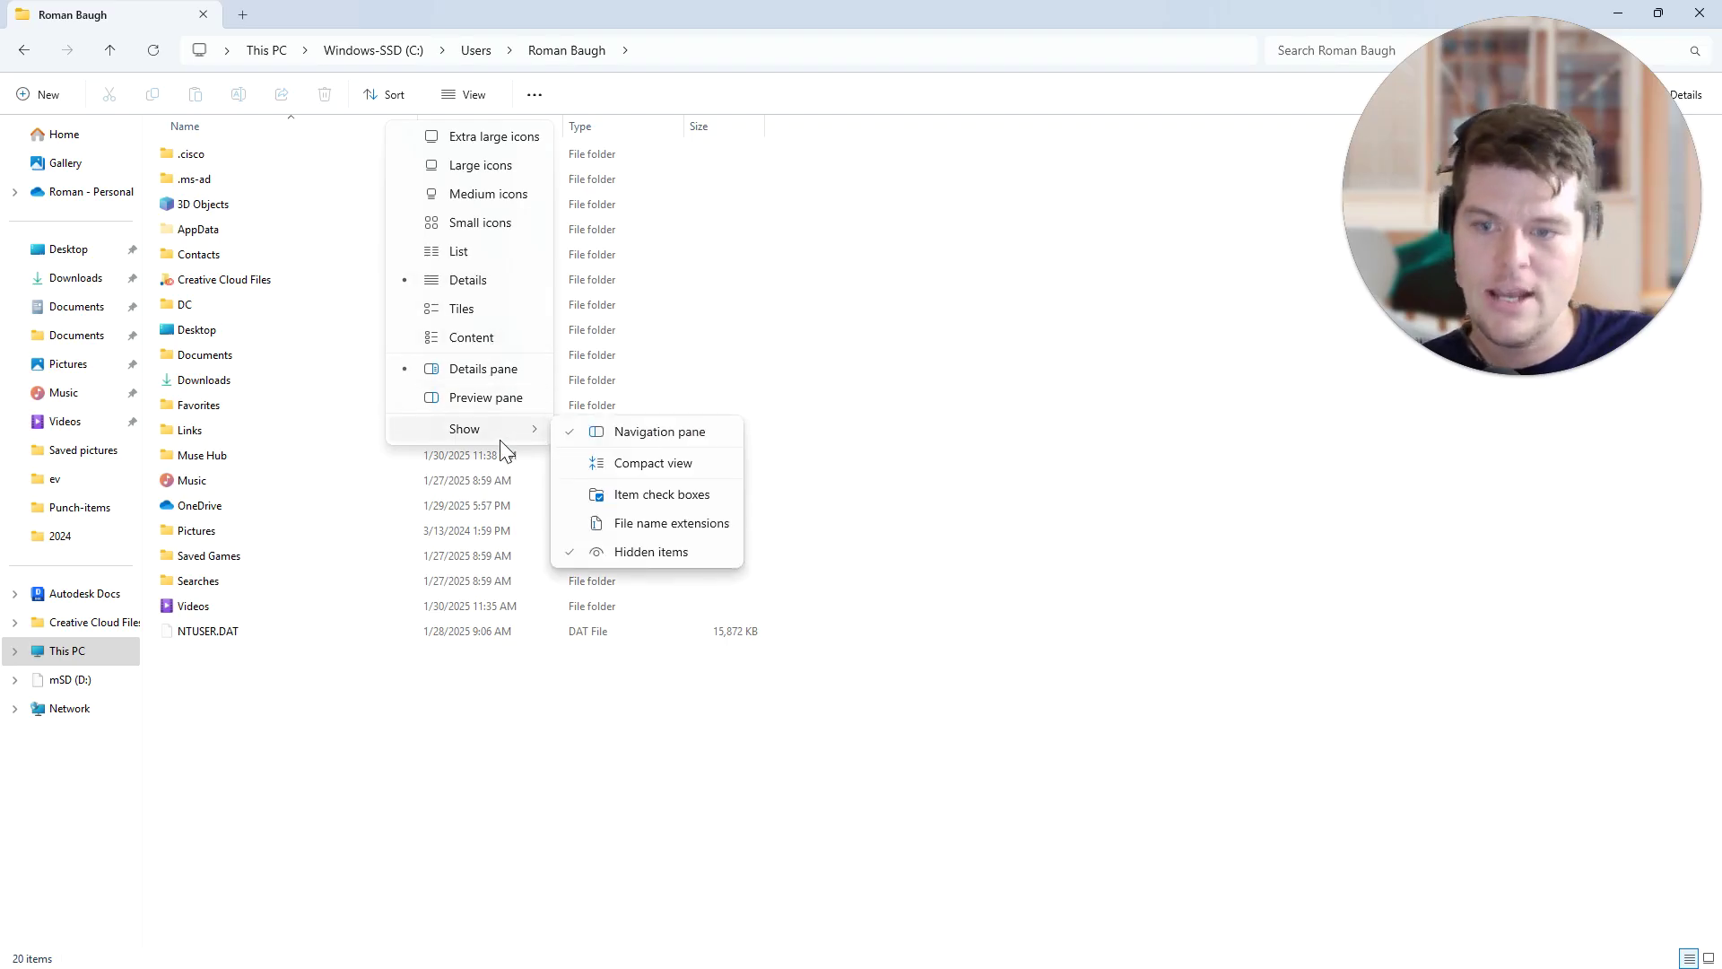
pyautogui.click(884, 282)
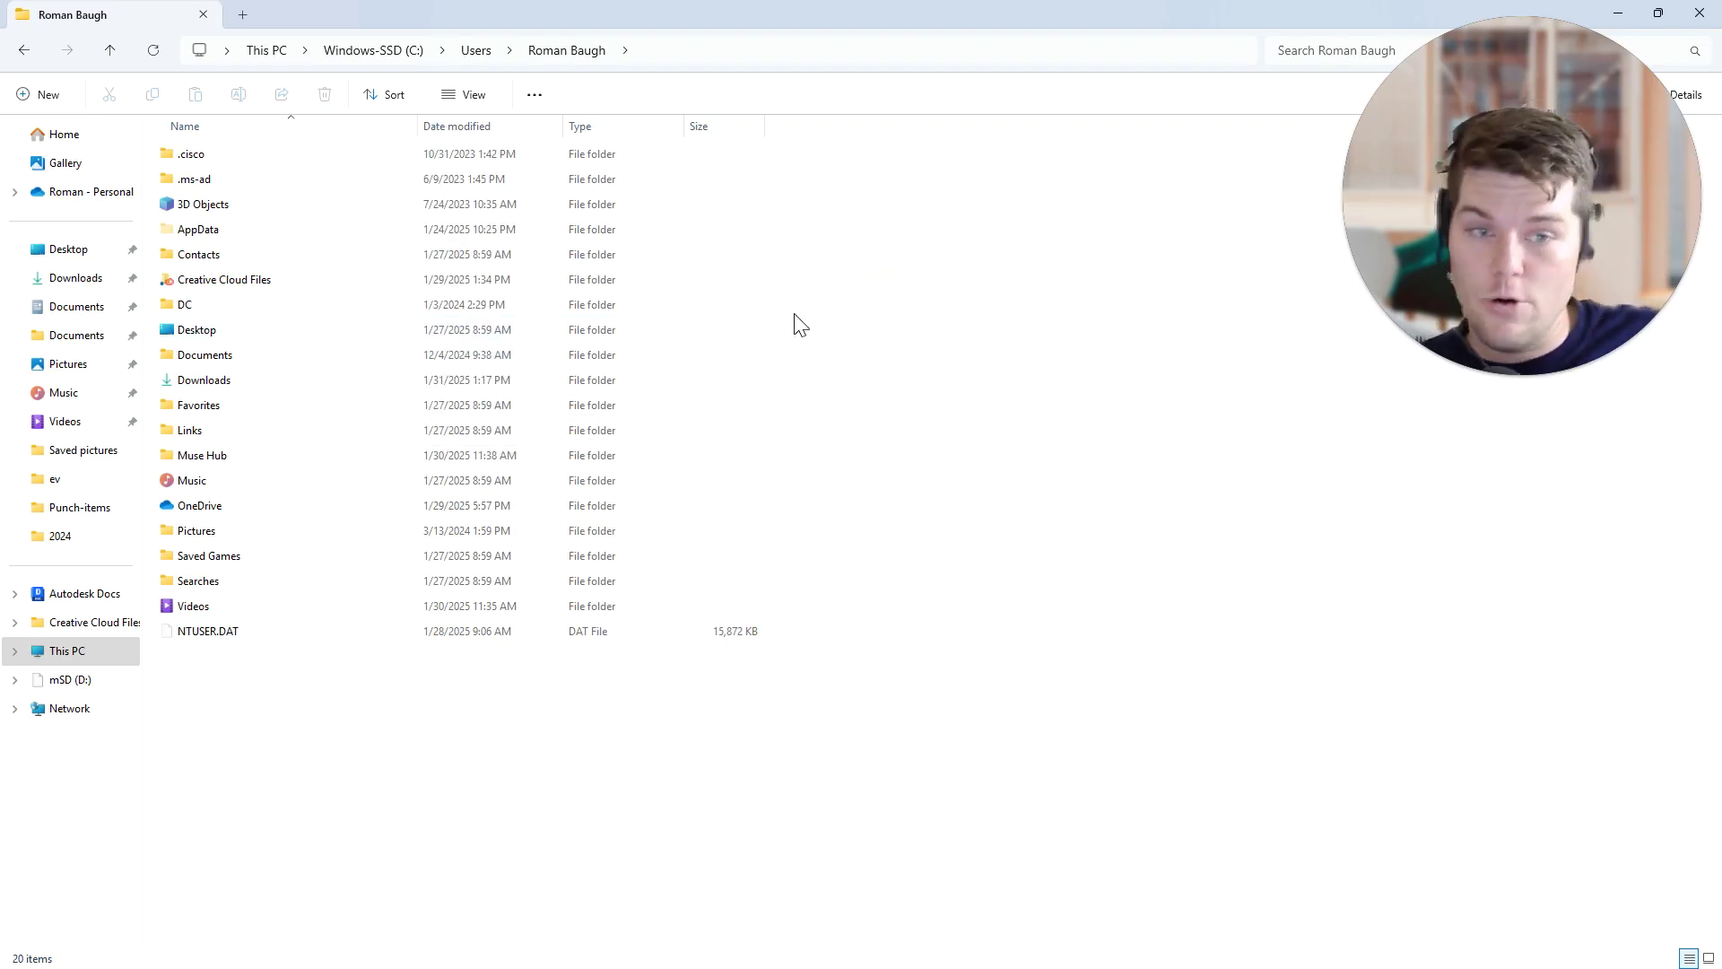
# Step: Review the folder's full right-click menu and its View submenu, then dismiss it
pyautogui.click(909, 279)
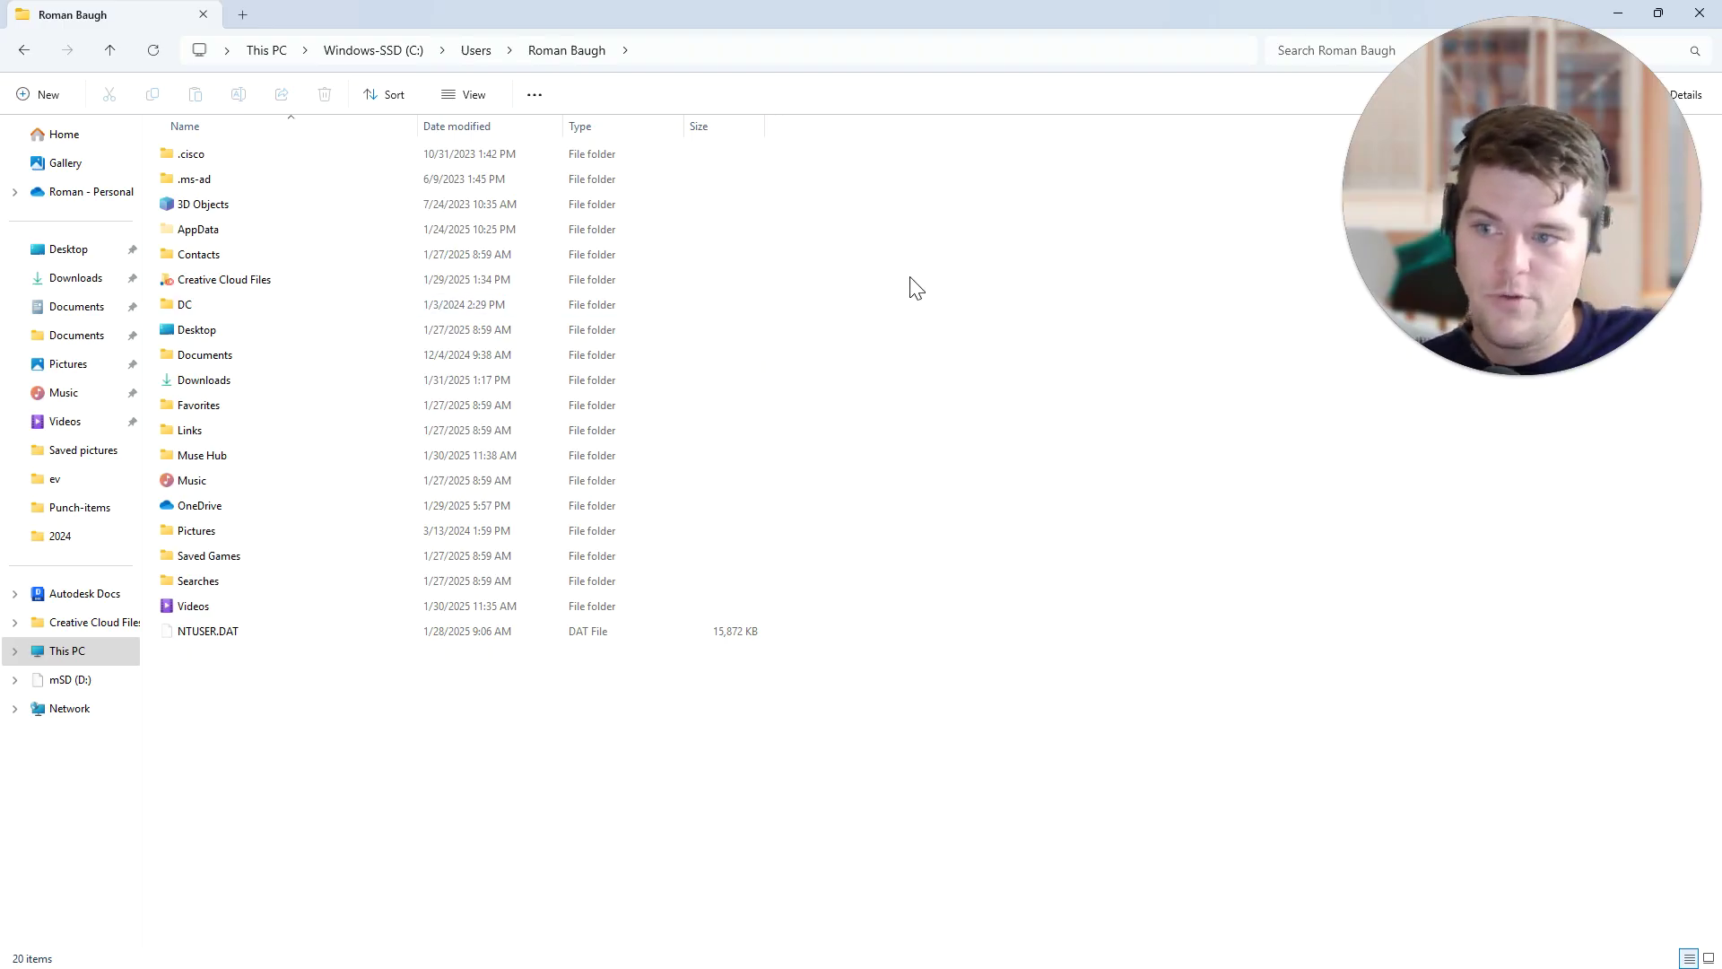
pyautogui.rightClick(911, 287)
pyautogui.click(1022, 499)
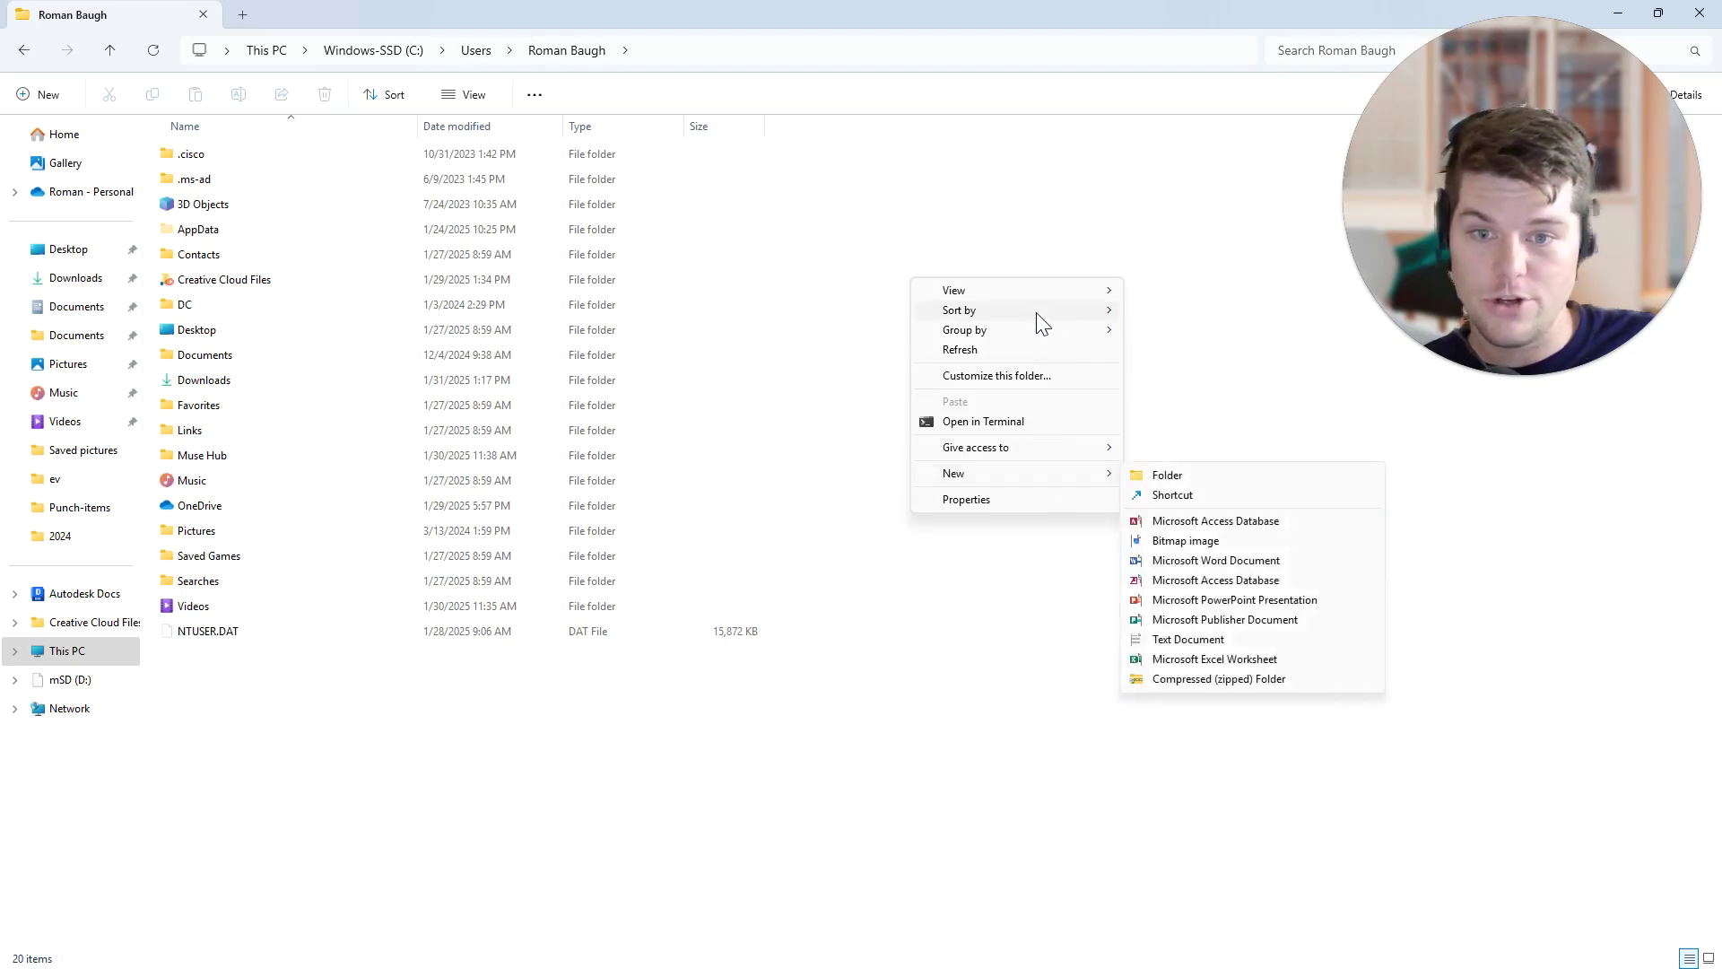
pyautogui.moveTo(1046, 296)
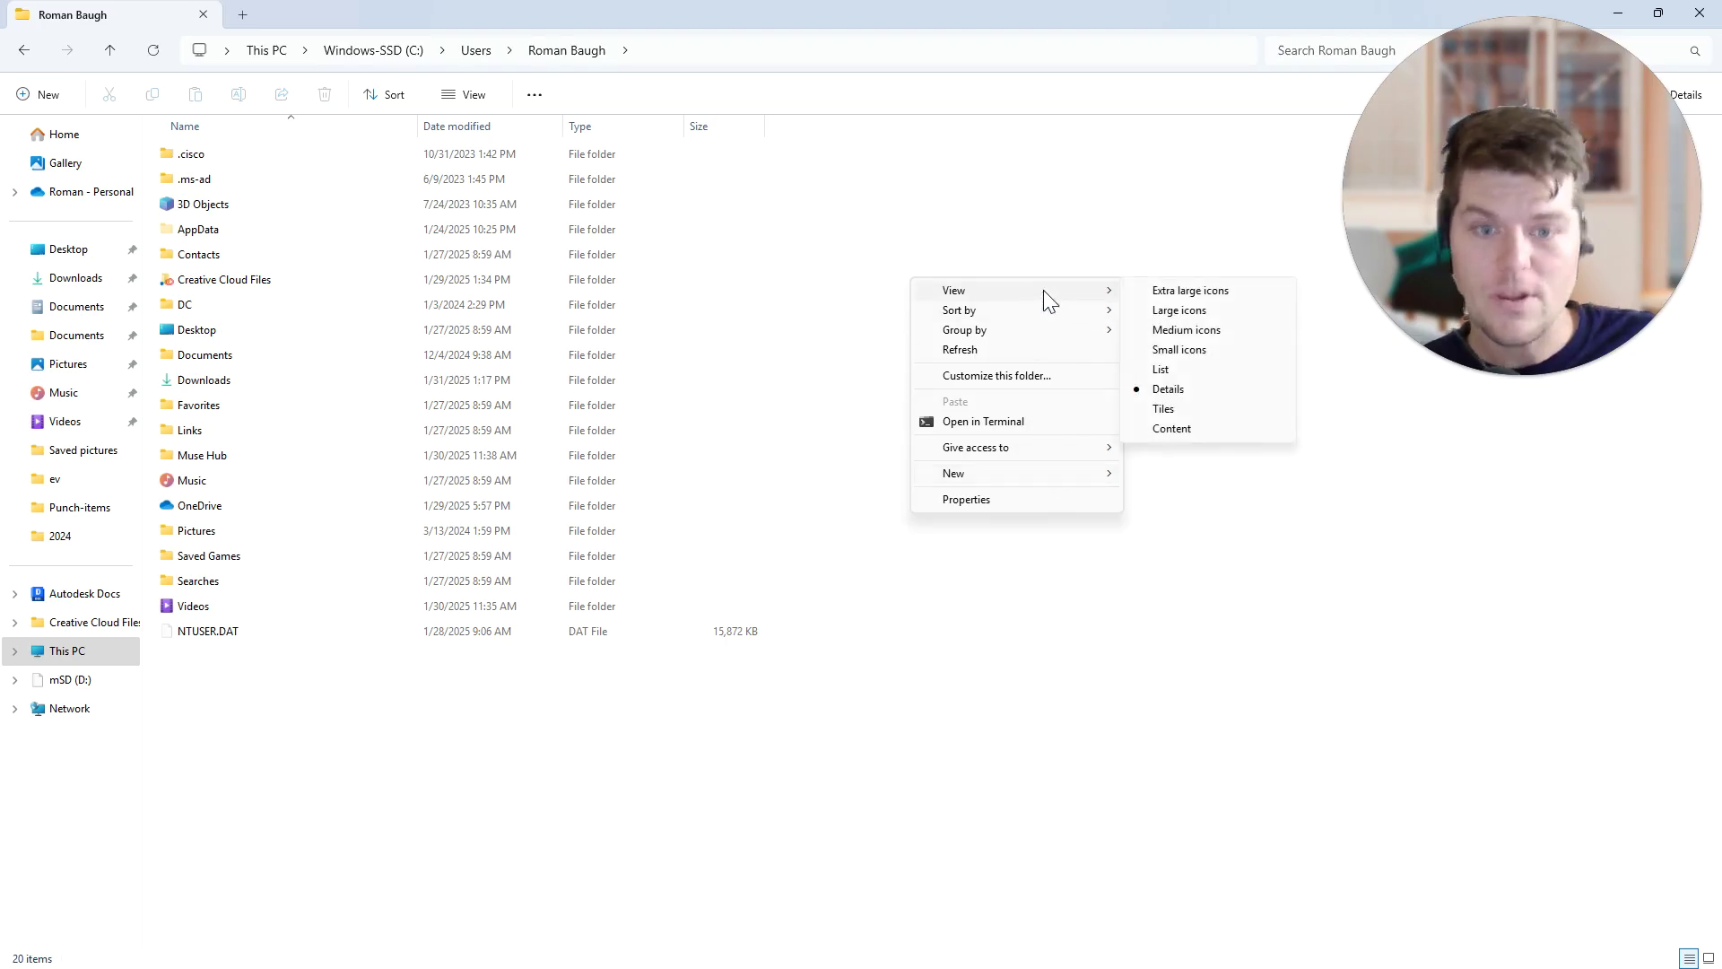
pyautogui.click(914, 228)
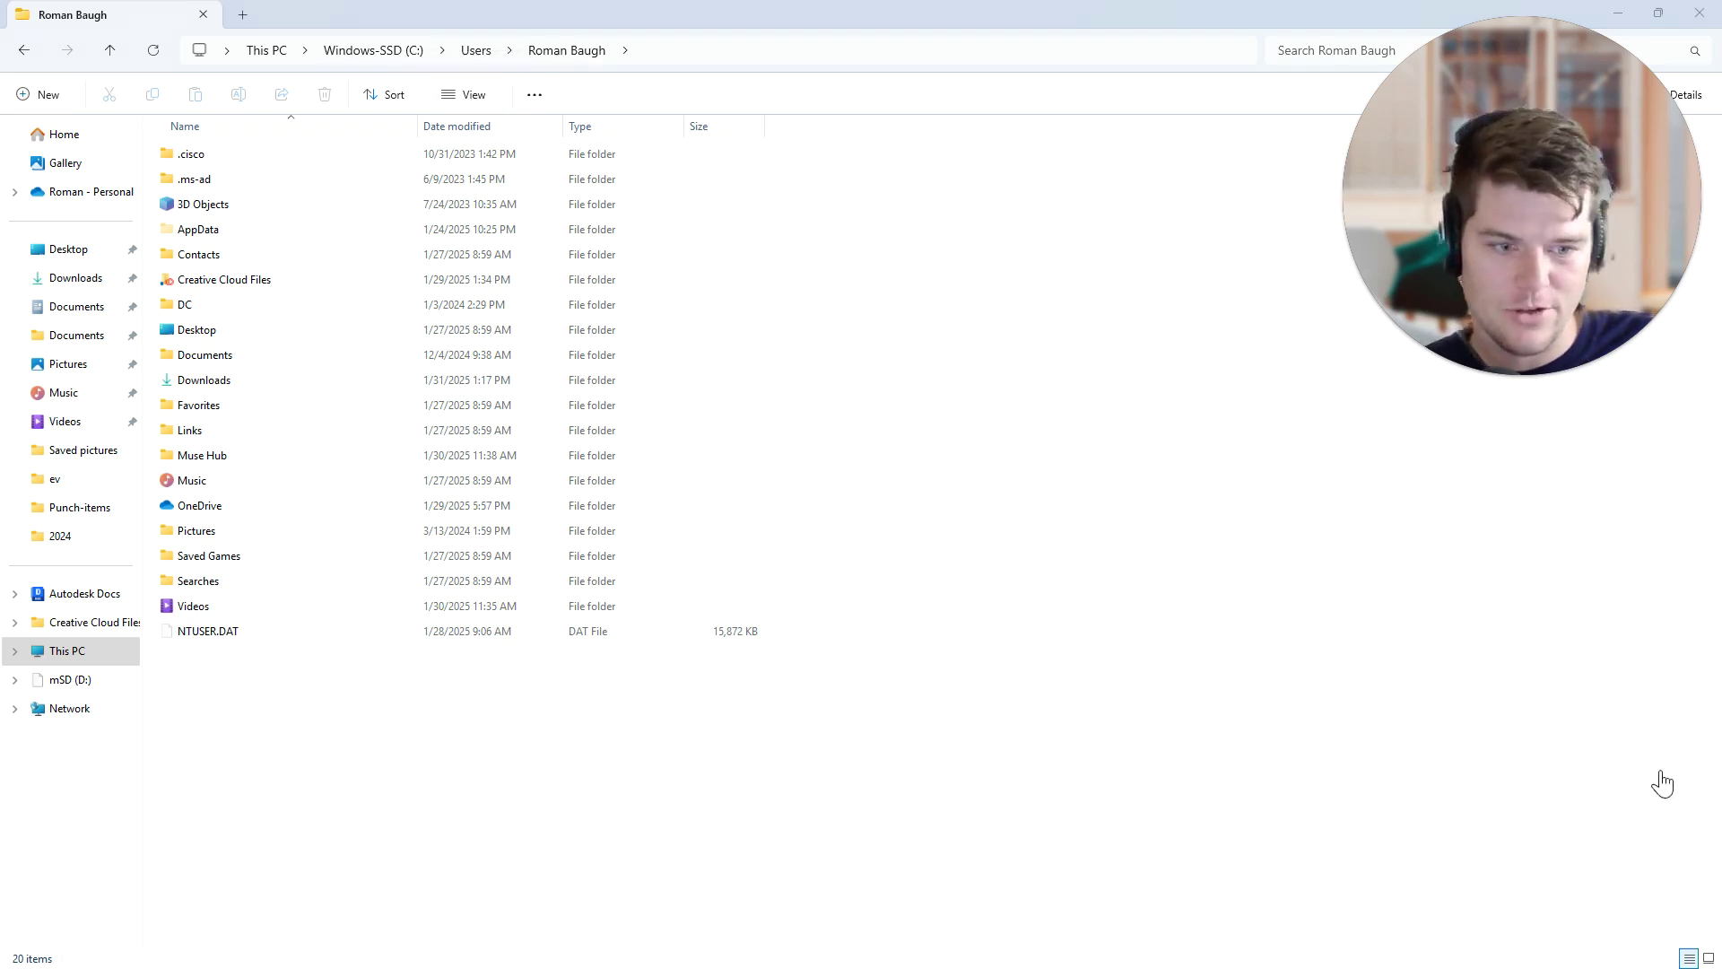
# Step: Turn off Hidden items in View > Show, hiding AppData and NTUSER.DAT
pyautogui.hotkey('ctrl', 'shift', '1')
pyautogui.moveTo(448, 81); pyautogui.dragTo(519, 88)
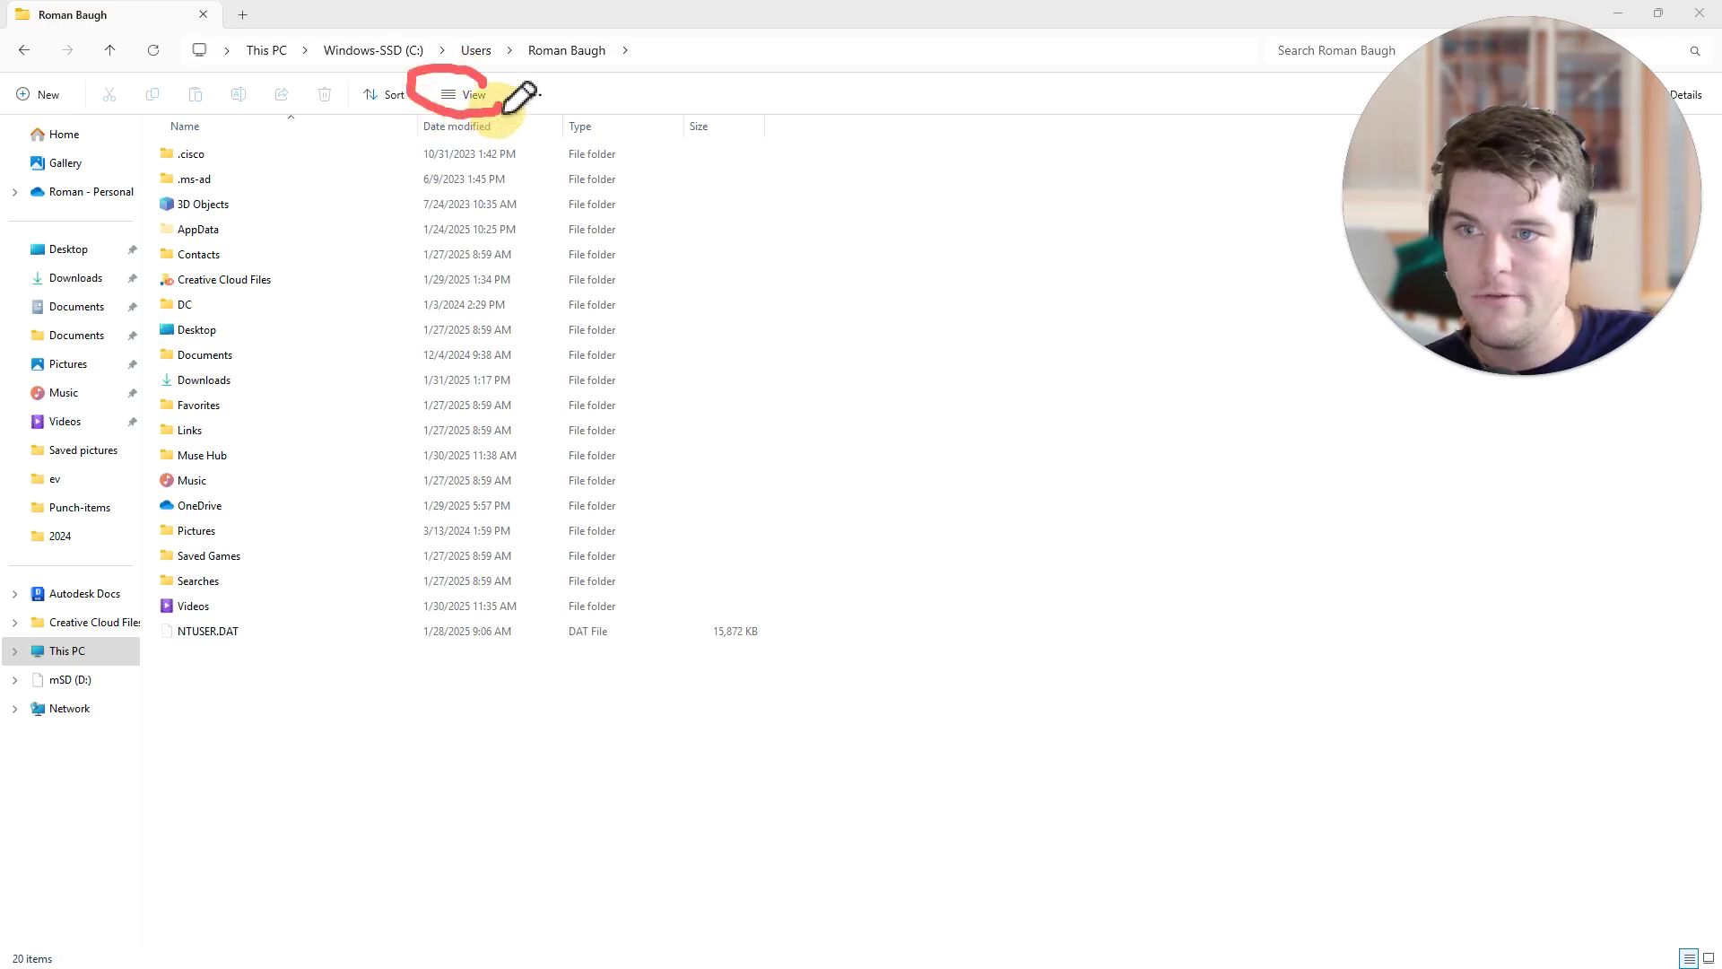
pyautogui.press('Escape')
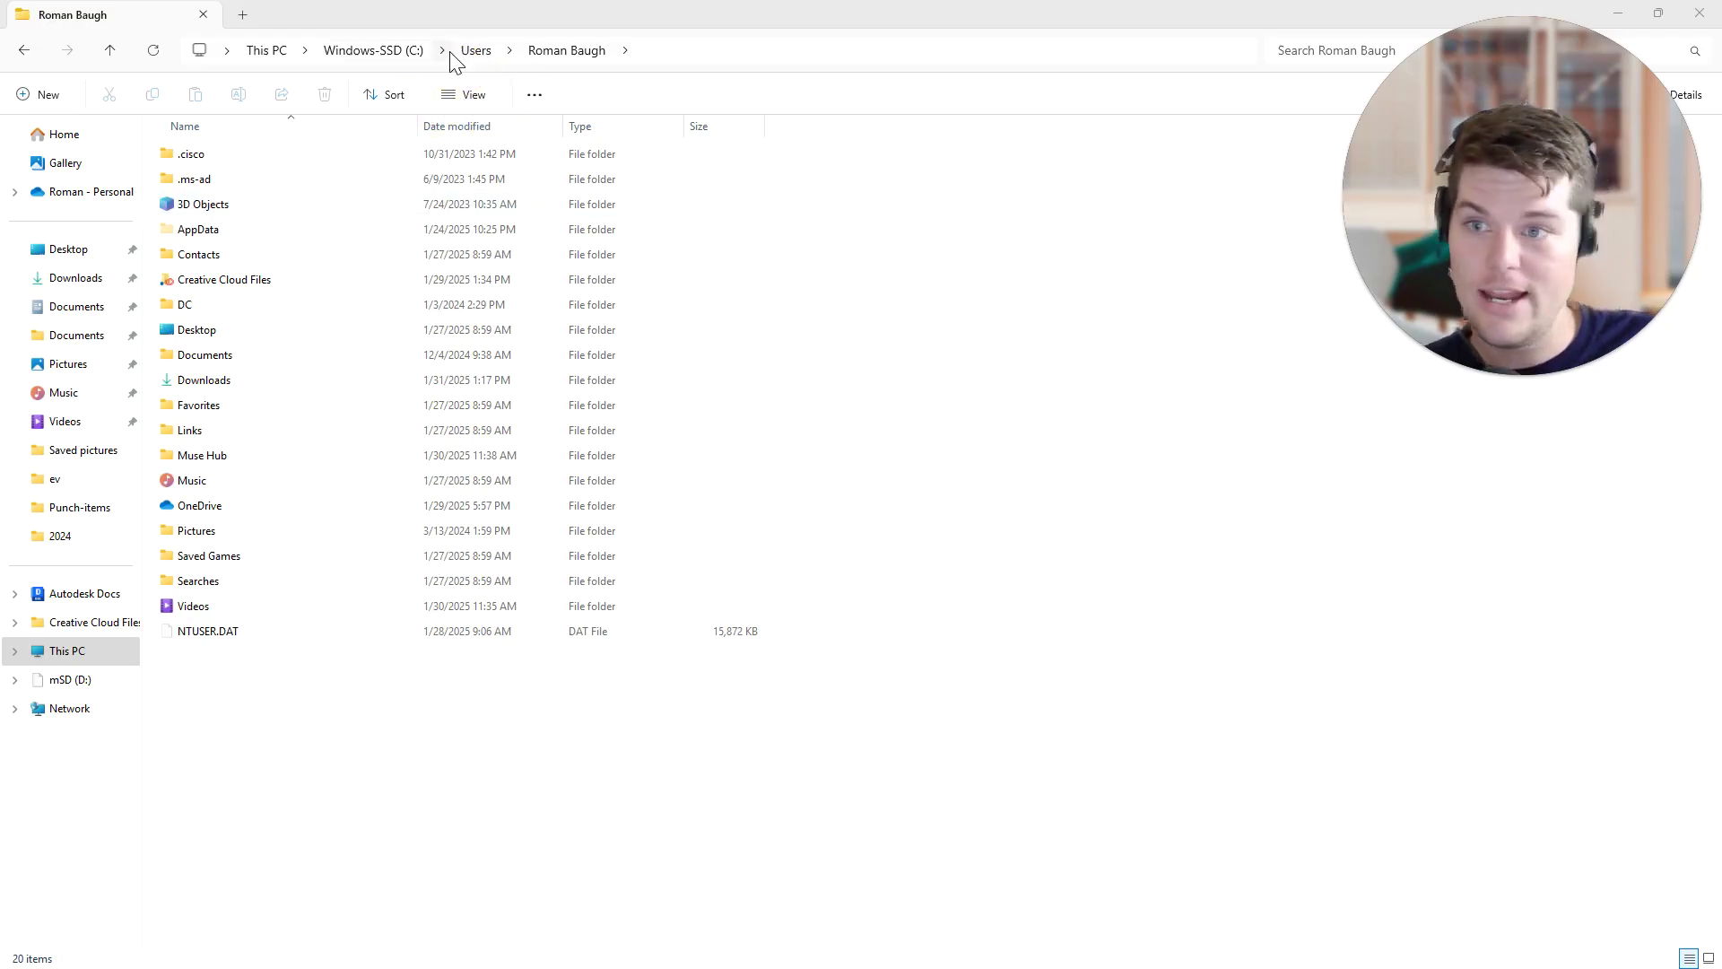
pyautogui.click(461, 96)
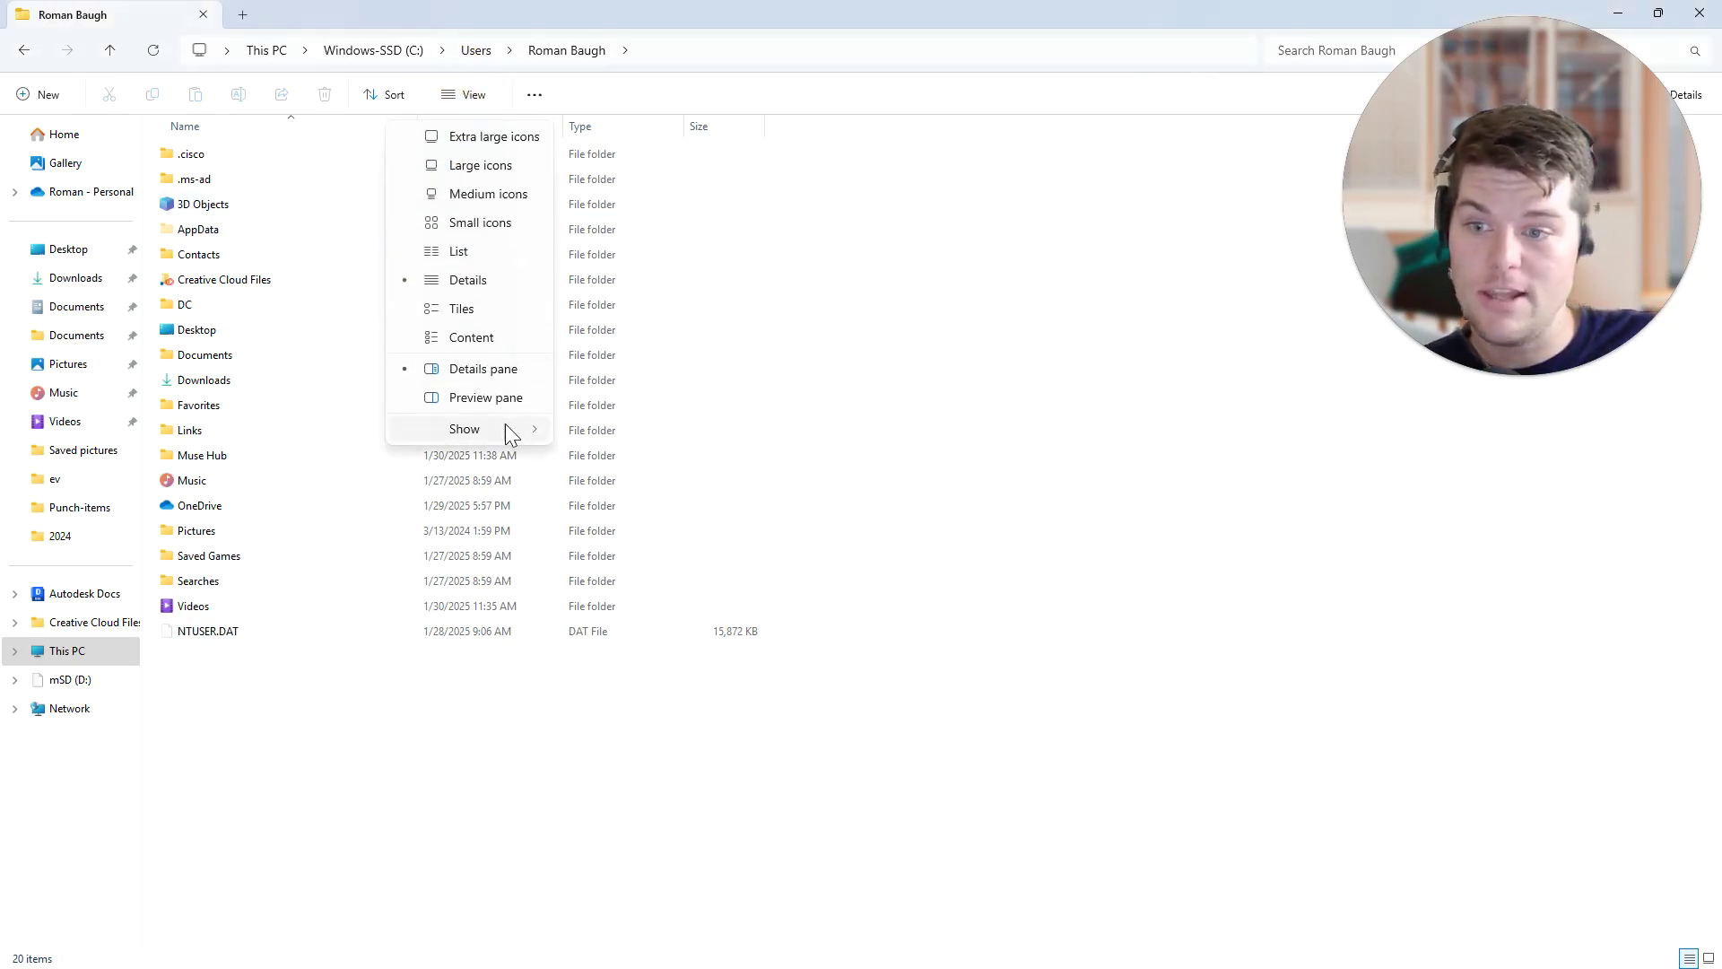
pyautogui.moveTo(504, 429)
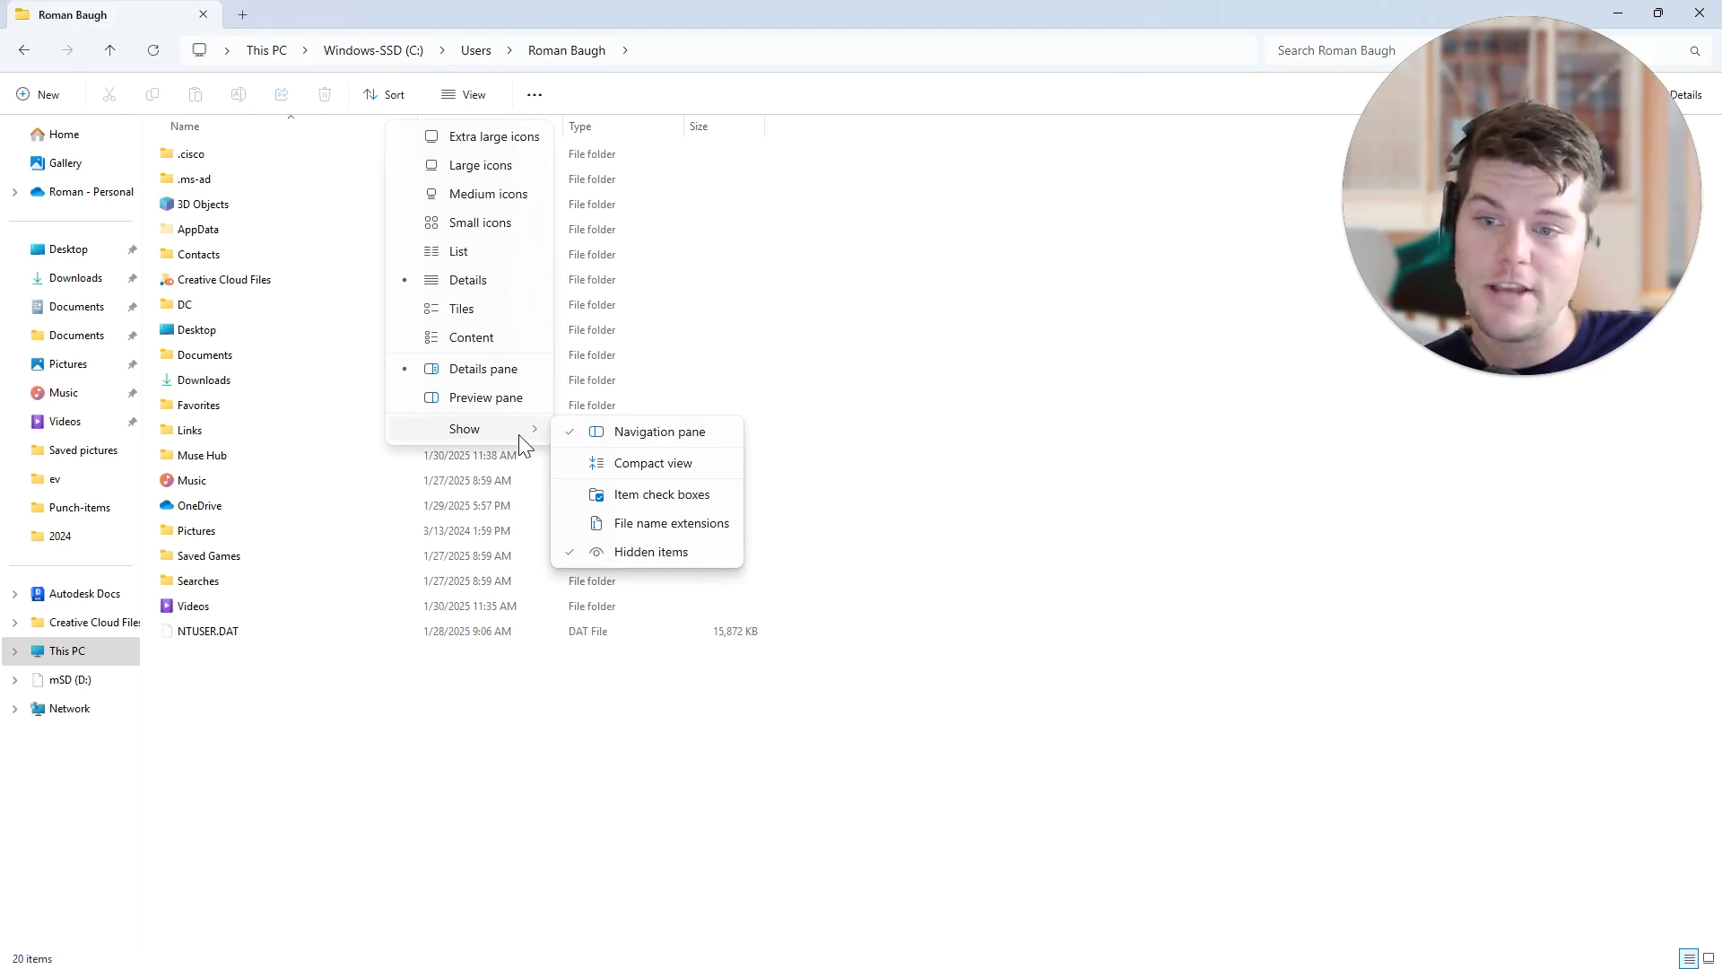
pyautogui.click(651, 552)
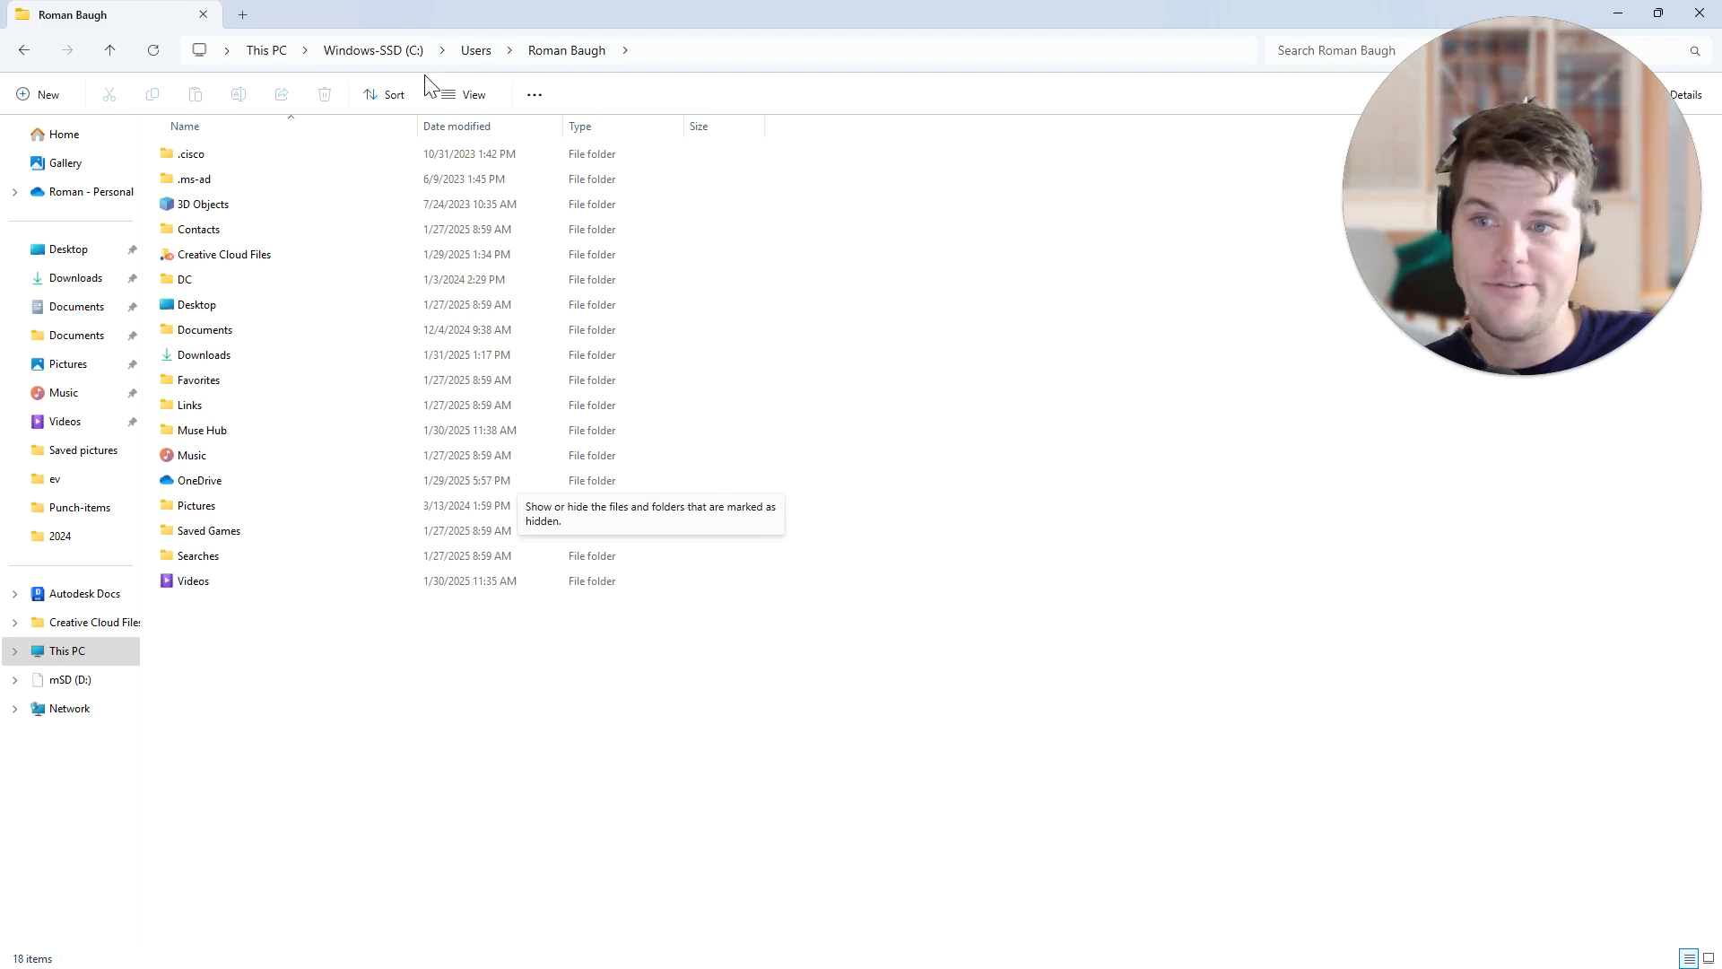
# Step: Turn Hidden items back on and select the AppData folder
pyautogui.click(466, 94)
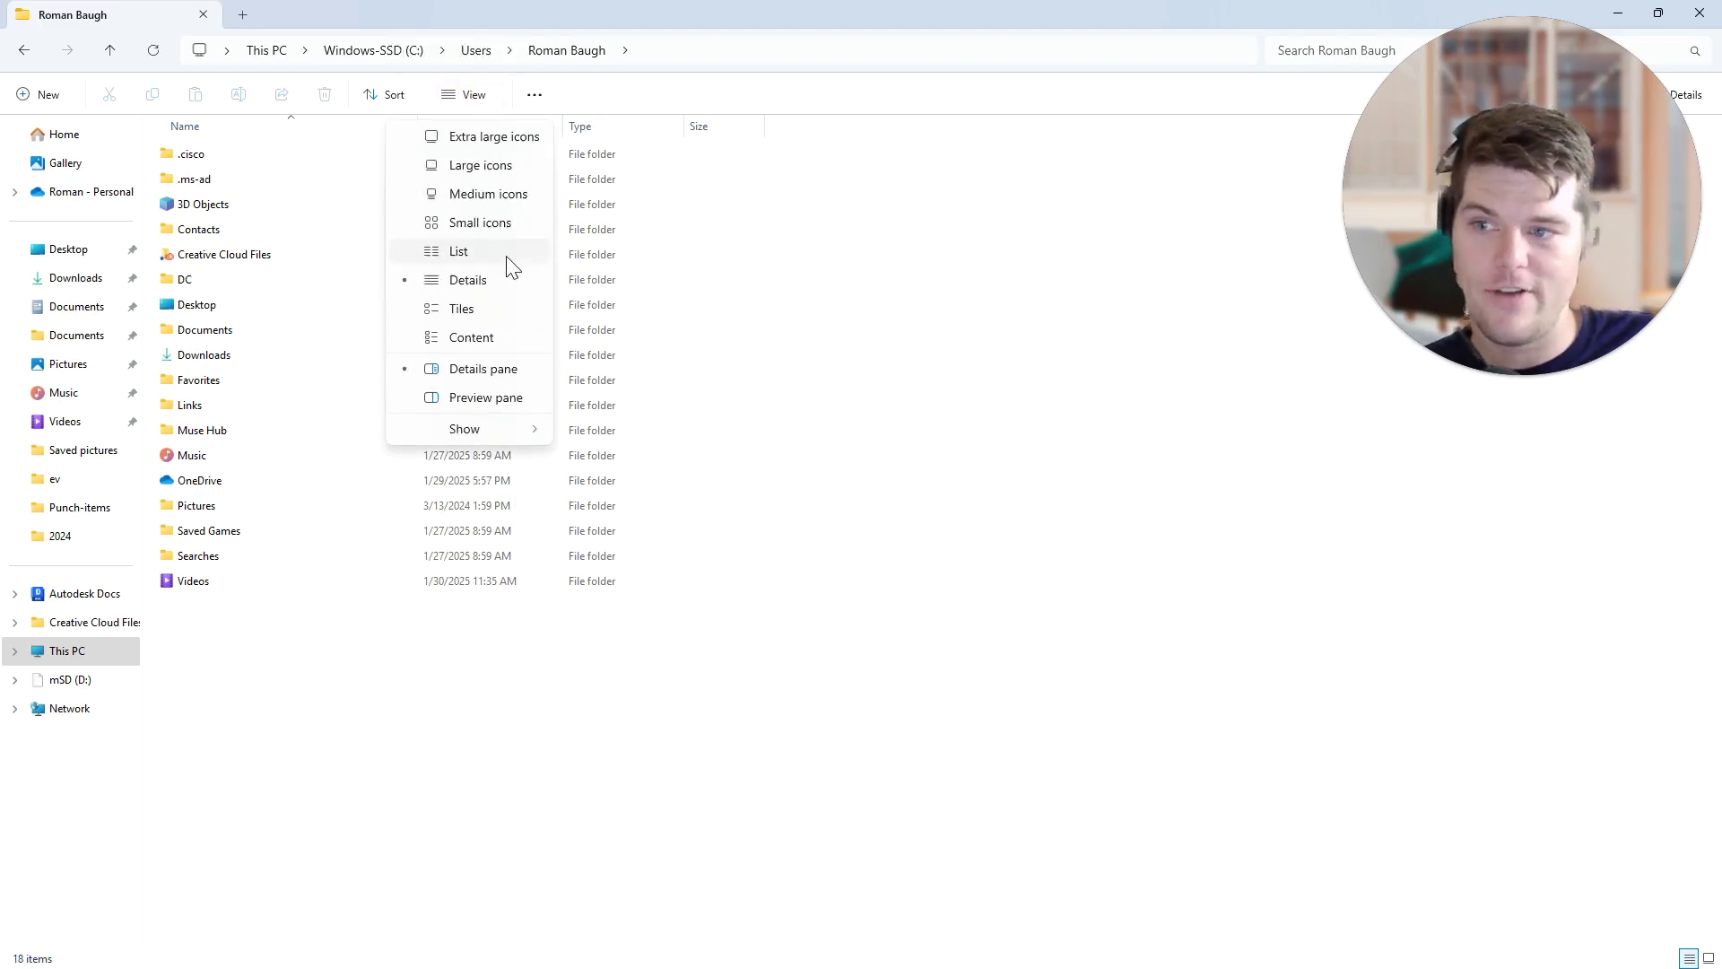
pyautogui.moveTo(496, 422)
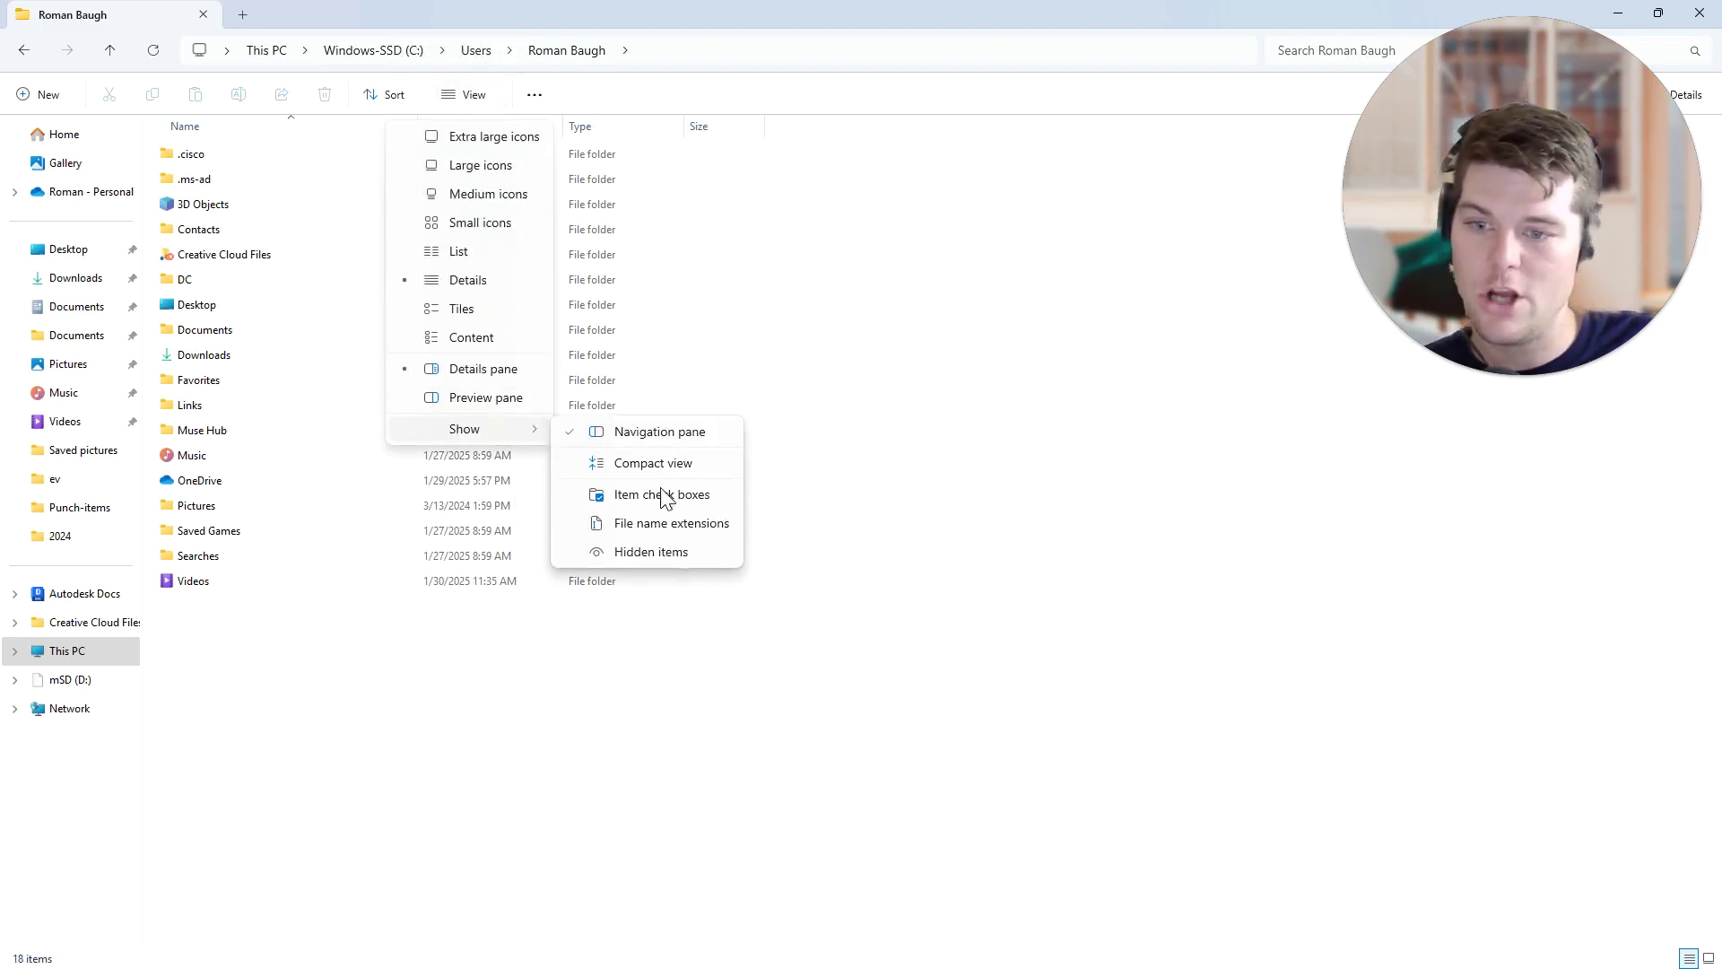
pyautogui.click(657, 552)
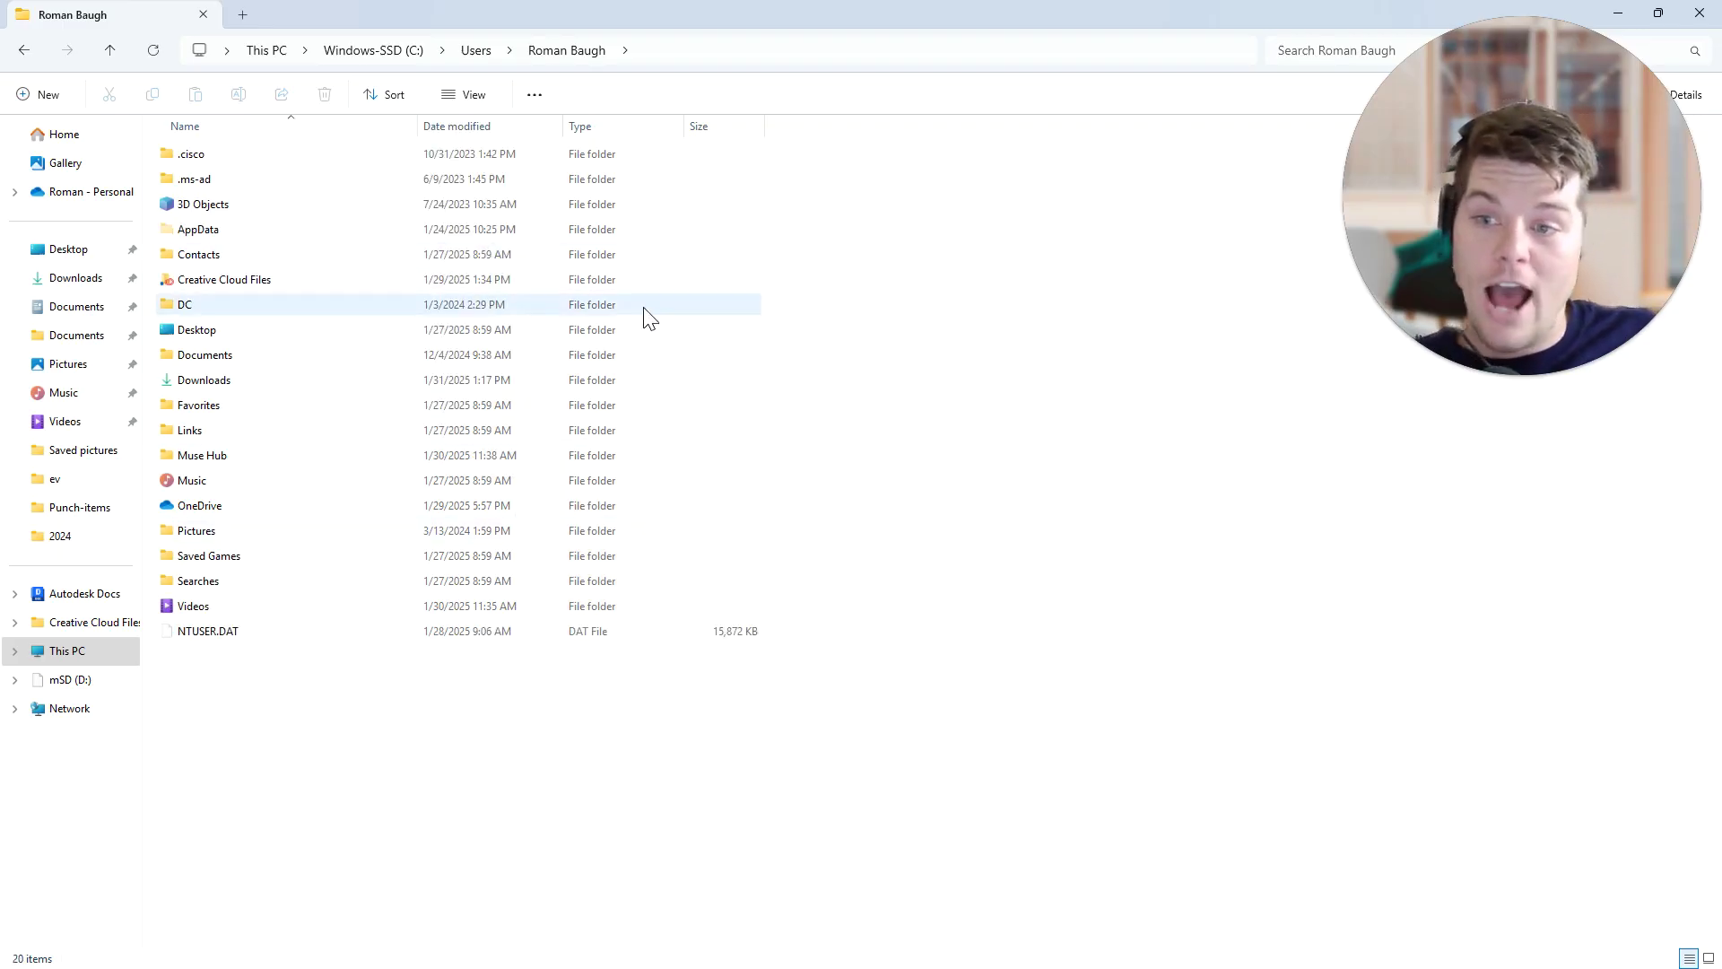
pyautogui.click(205, 230)
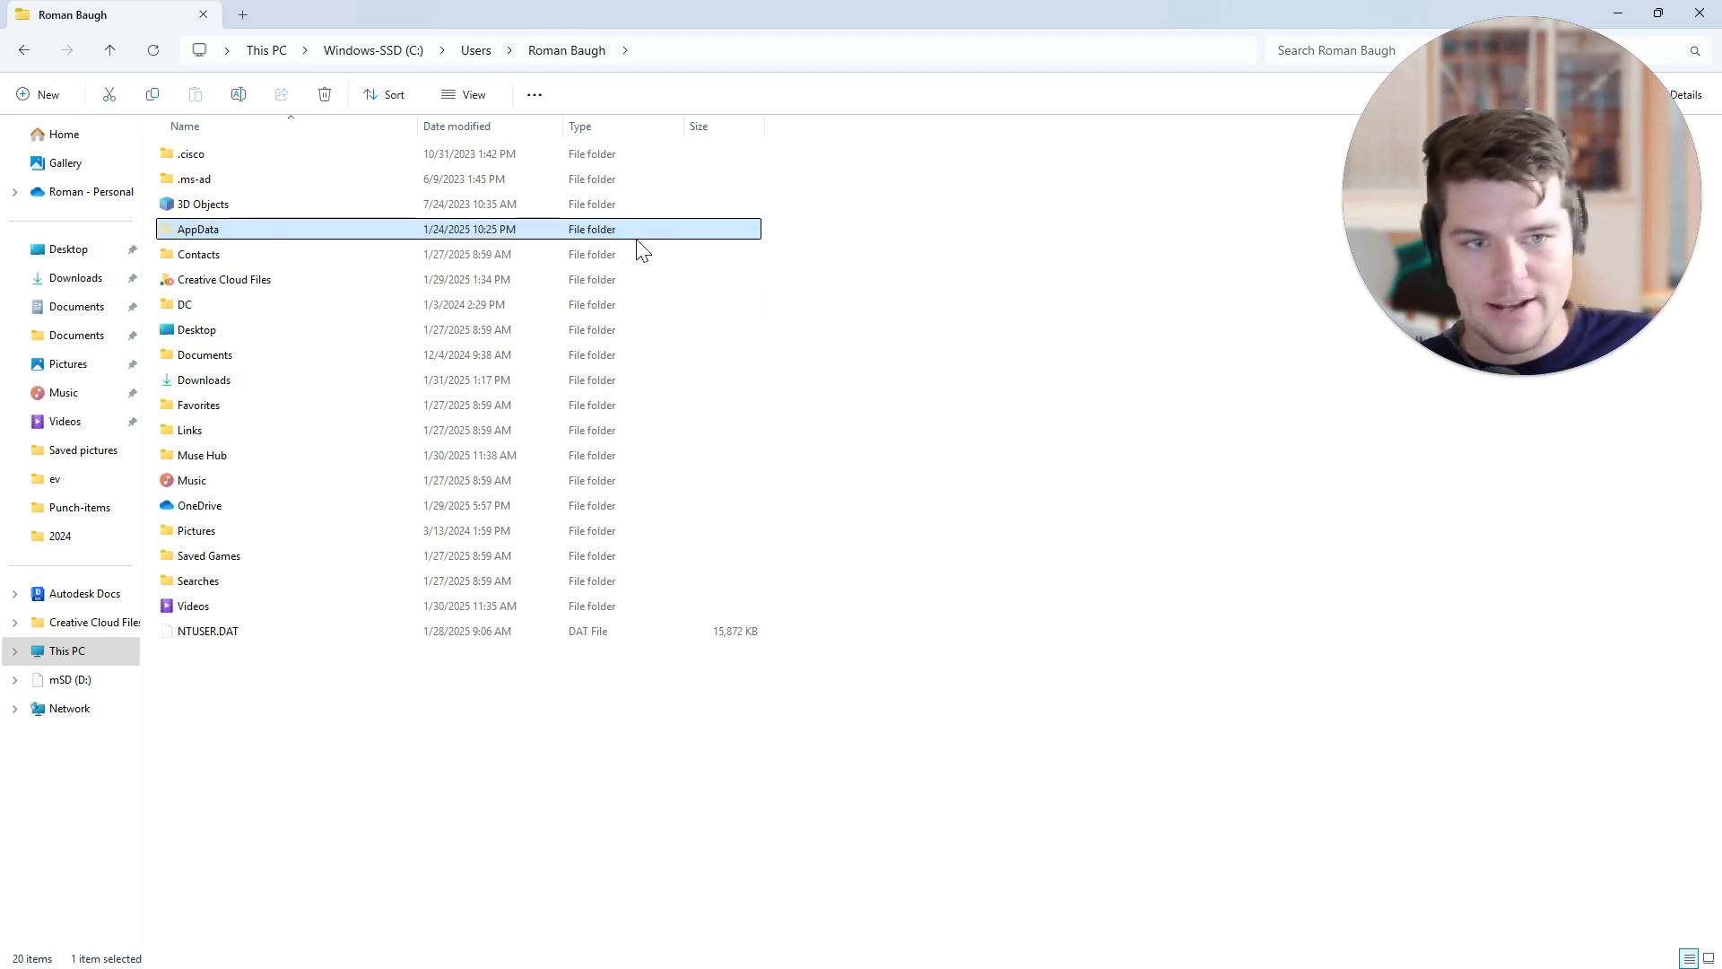
# Step: Open AppData\Local and select the Checker4 folder among its 42 folders
pyautogui.doubleClick(580, 231)
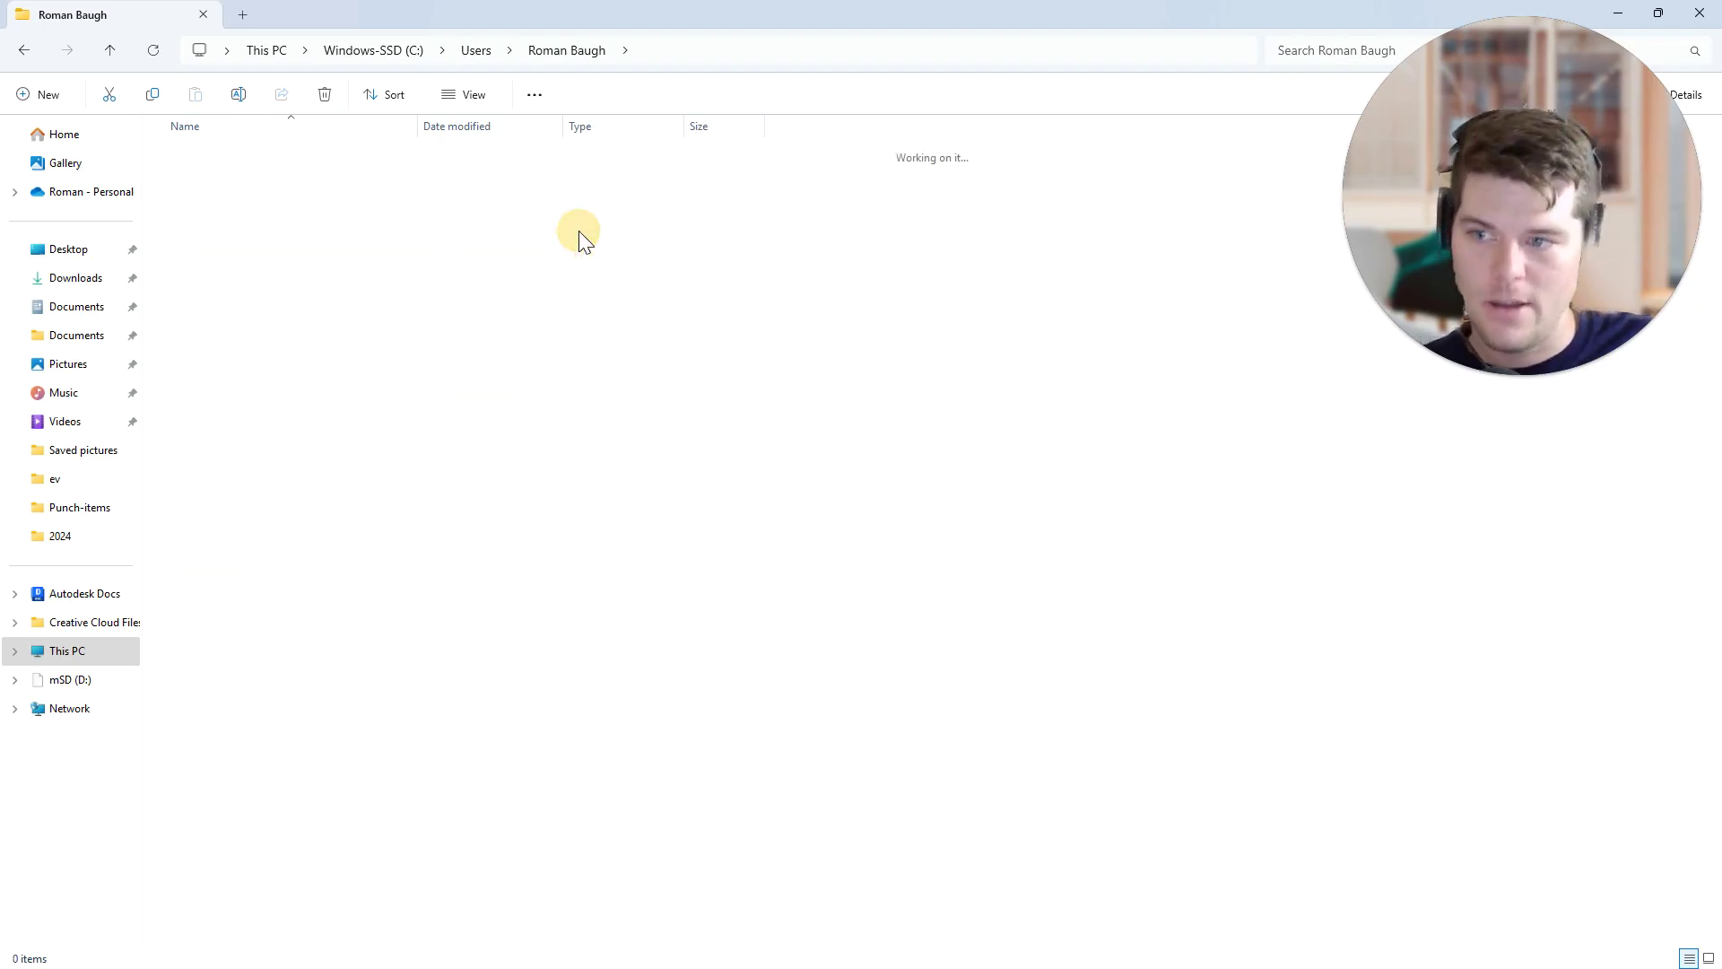
pyautogui.click(329, 166)
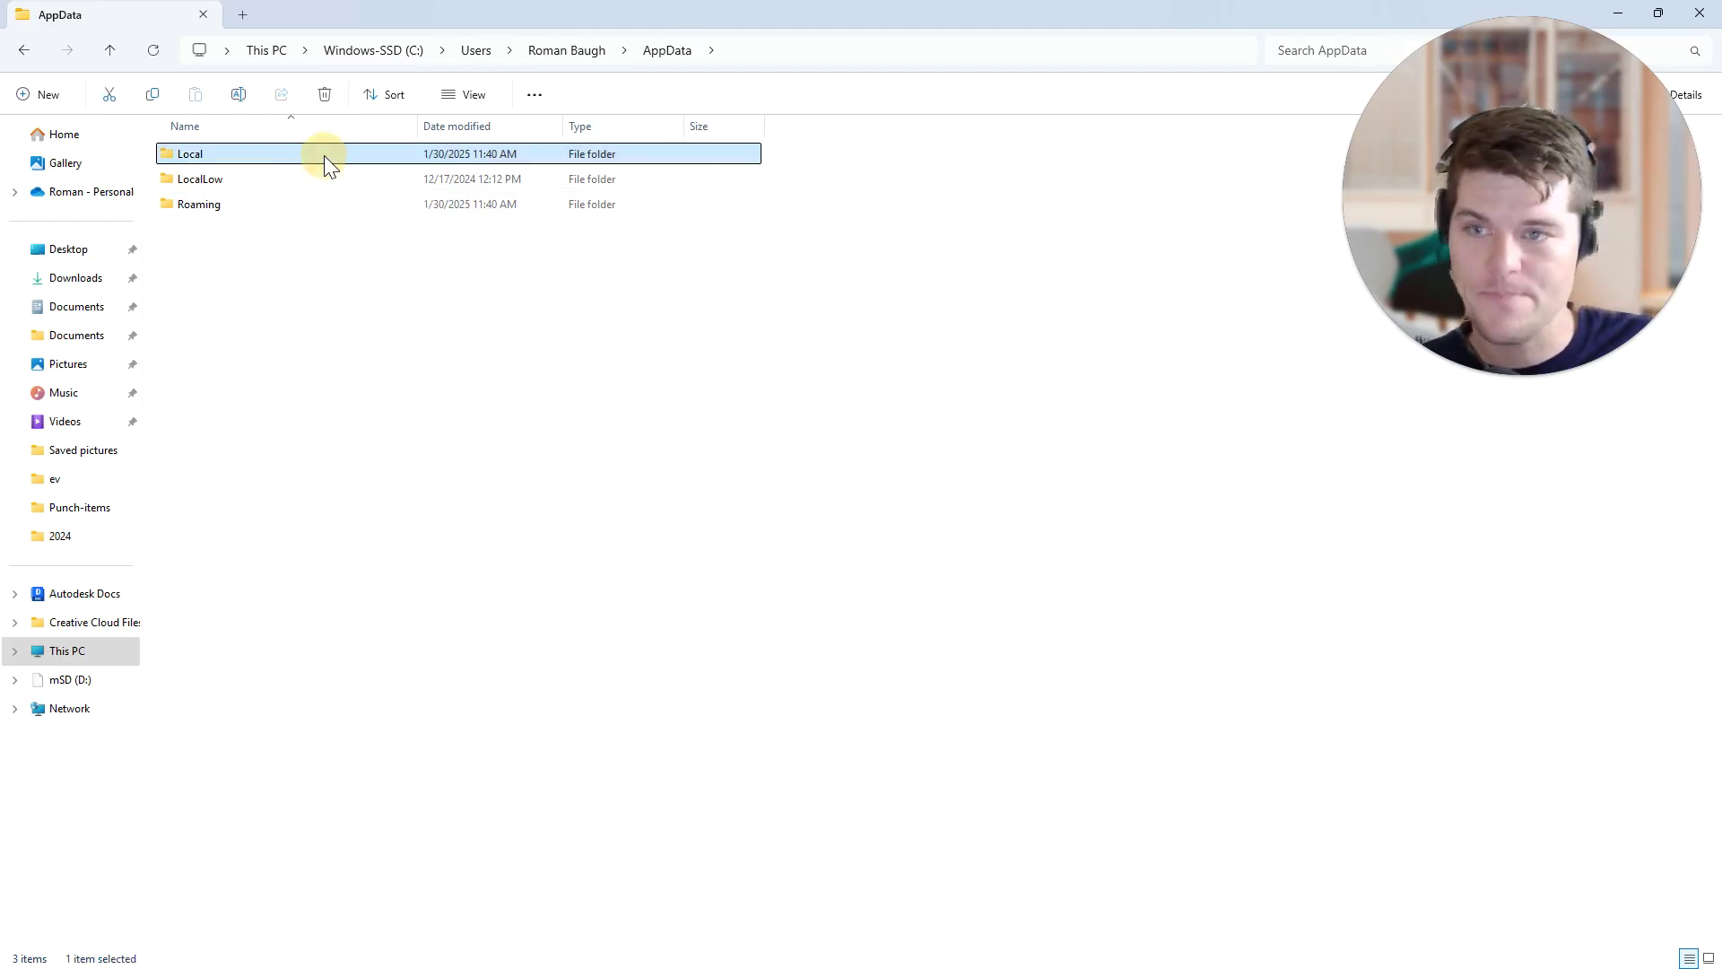
pyautogui.doubleClick(325, 159)
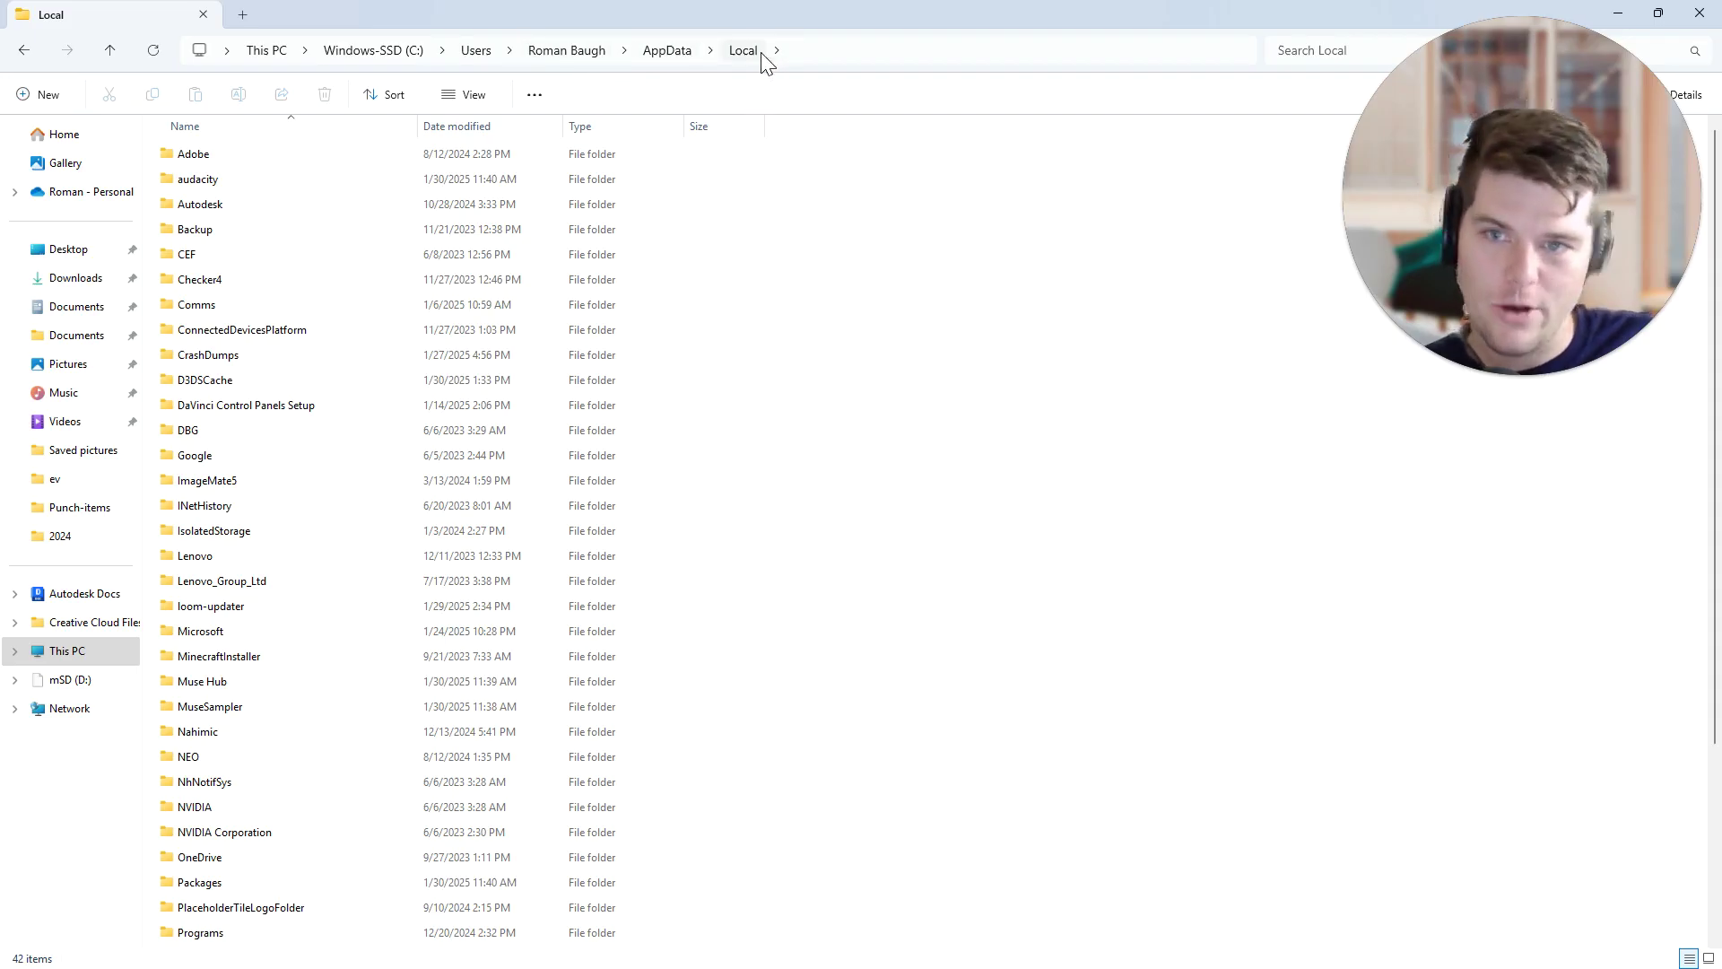
pyautogui.scroll(-3, 347, 300)
pyautogui.scroll(3, 347, 300)
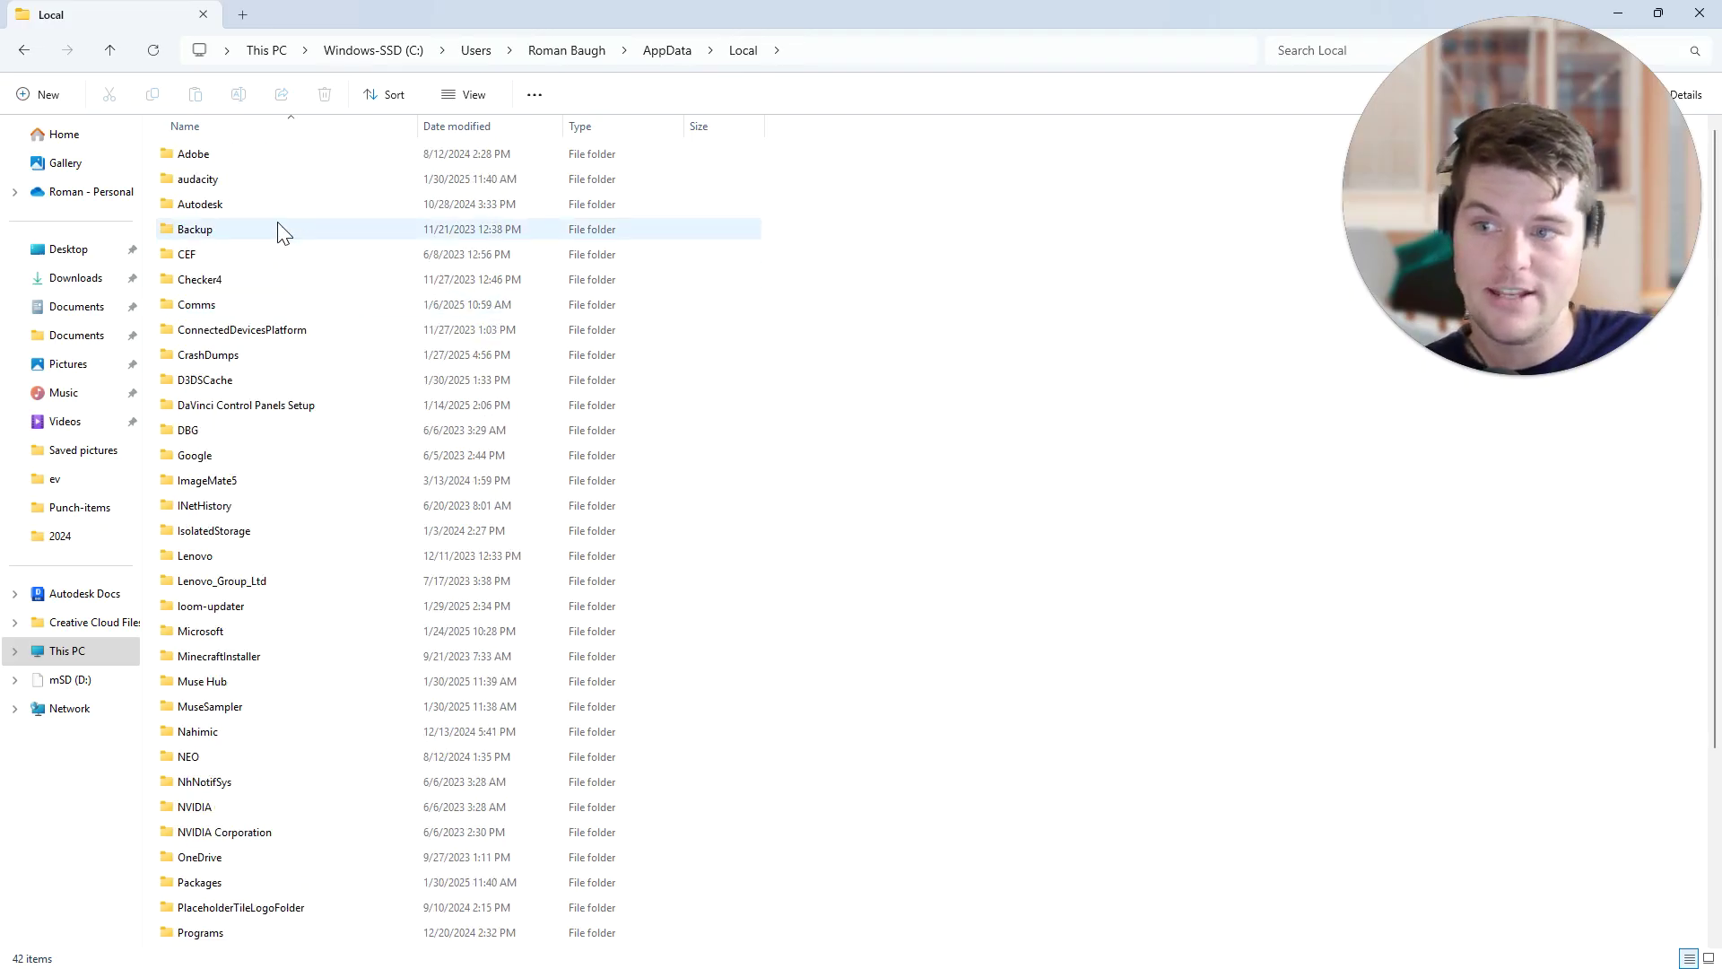
pyautogui.click(283, 280)
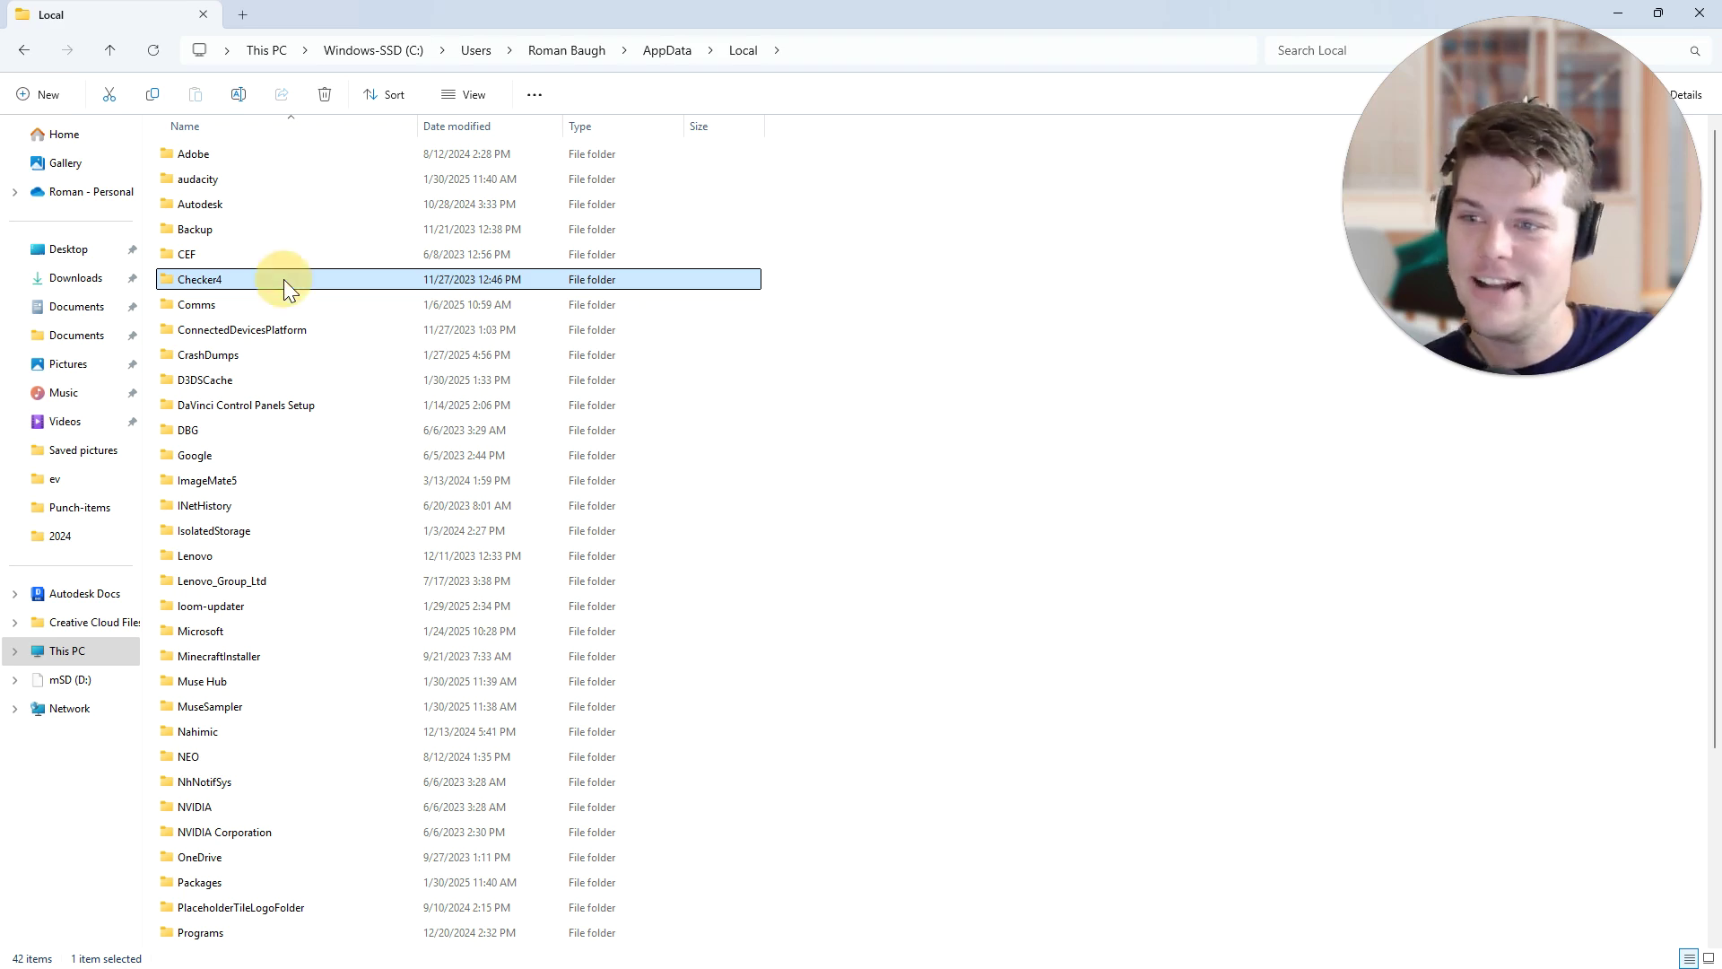
# Step: Open Checker4\D3Data and scroll through its 62 customer folders and .das files
pyautogui.doubleClick(284, 279)
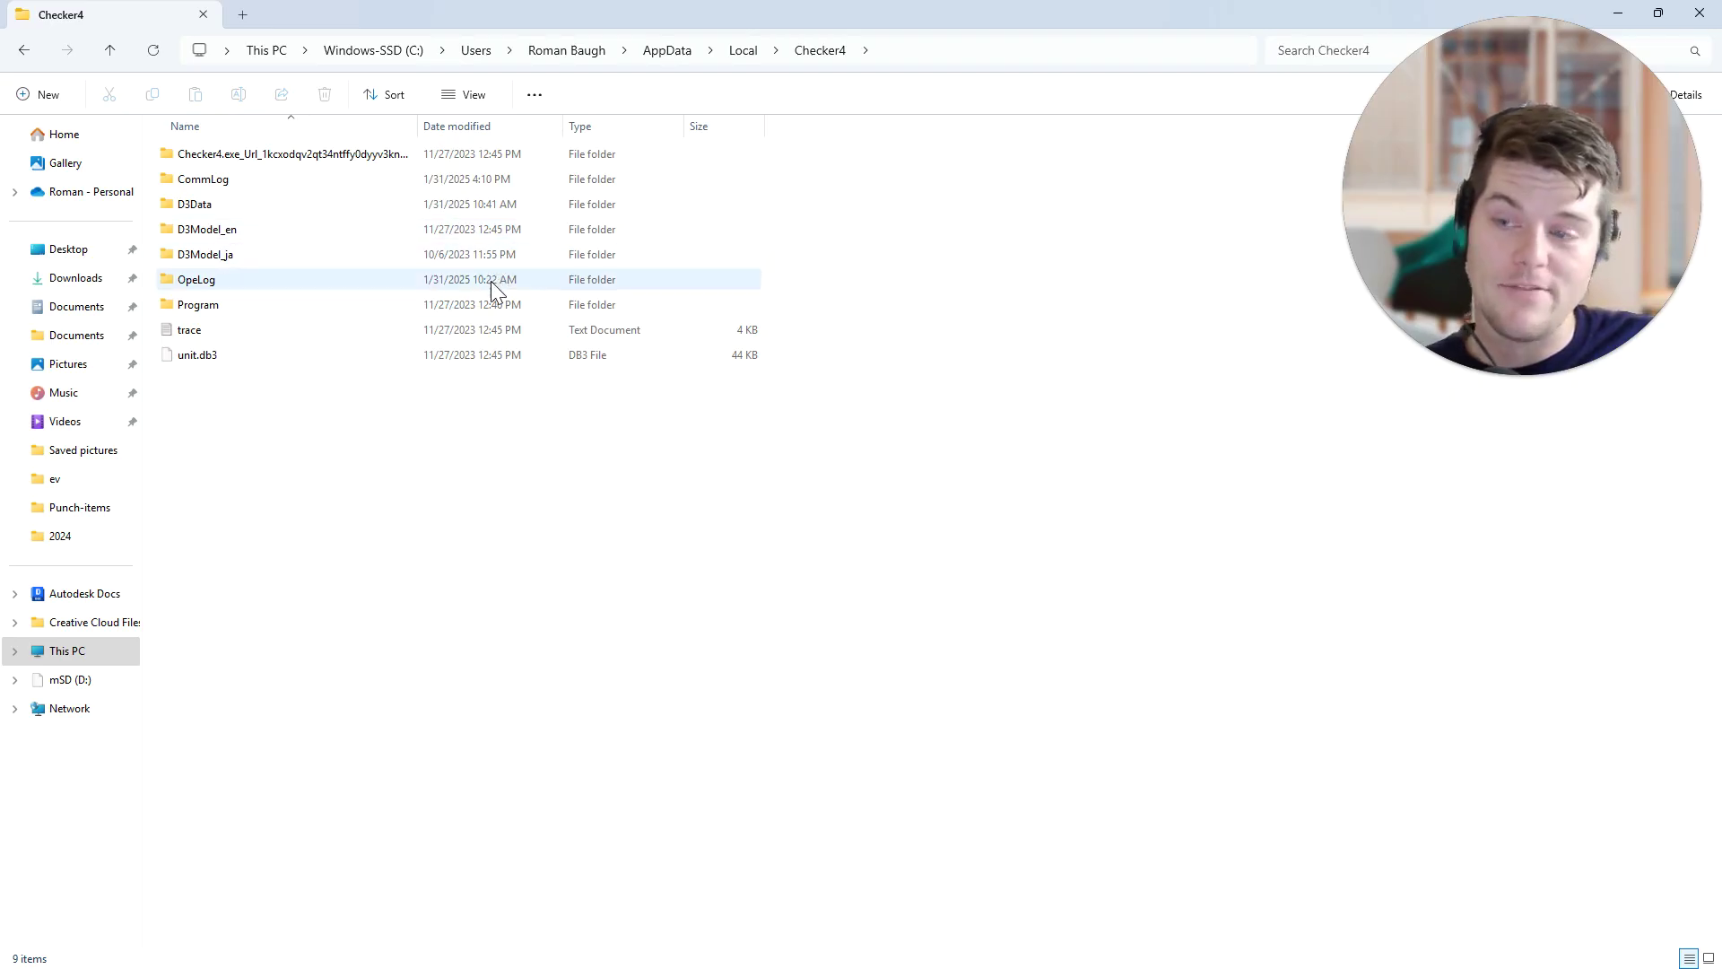
pyautogui.click(453, 215)
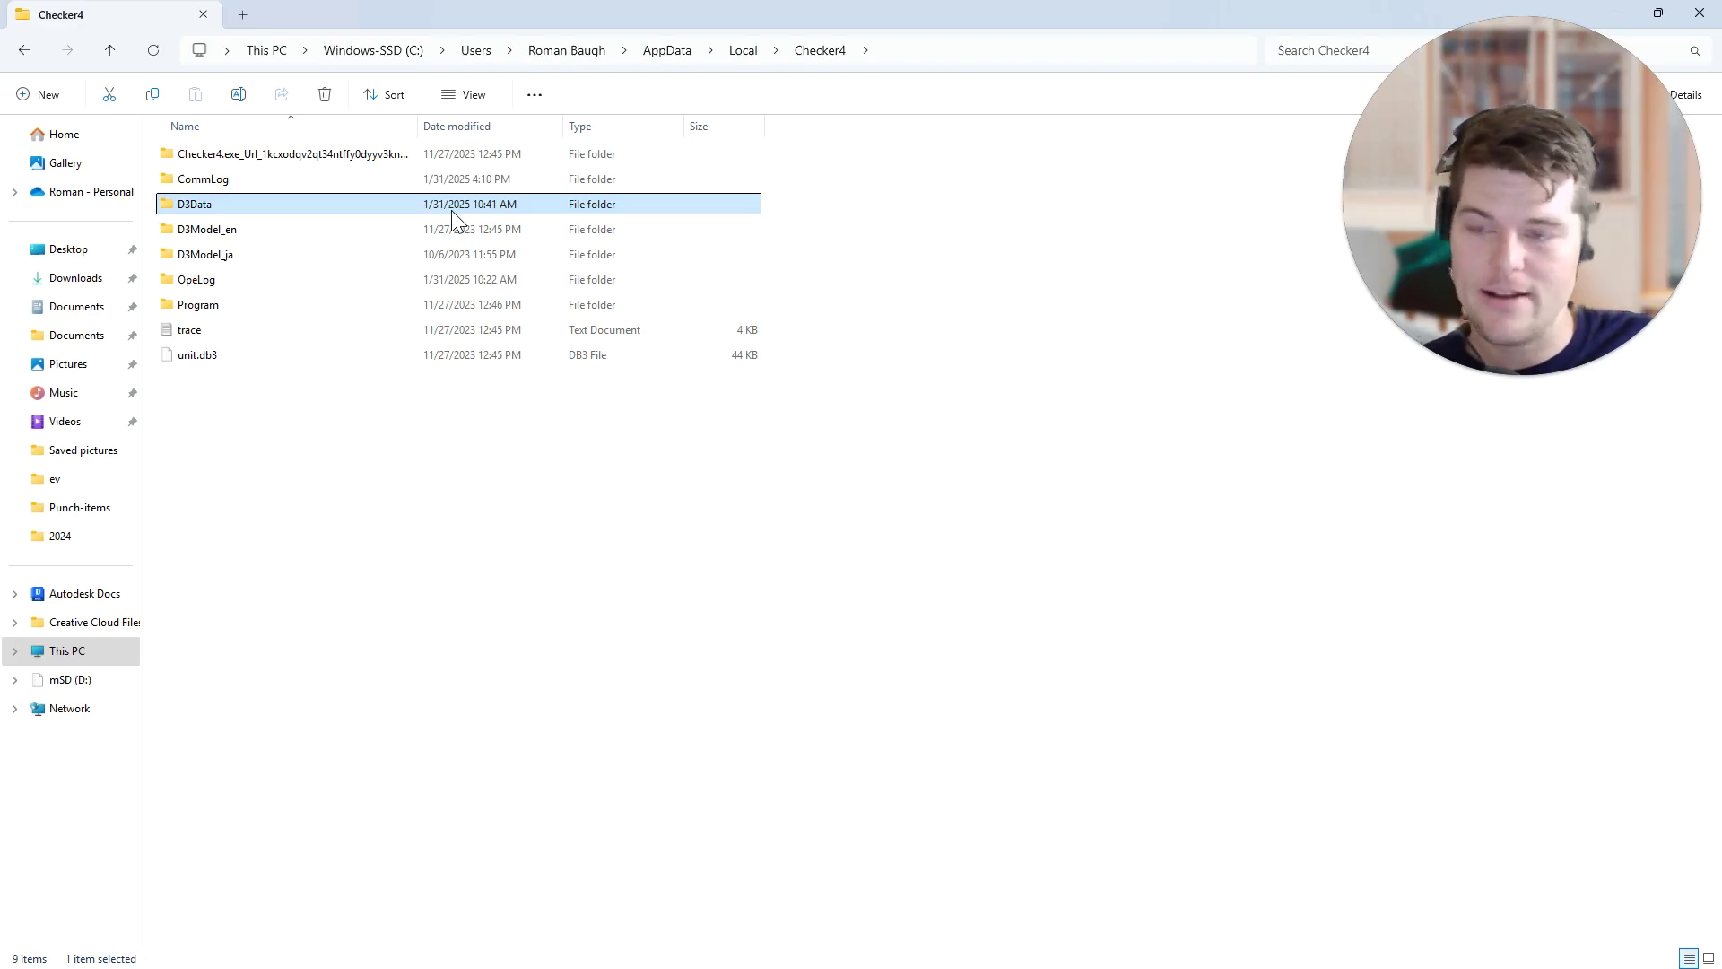
pyautogui.doubleClick(450, 210)
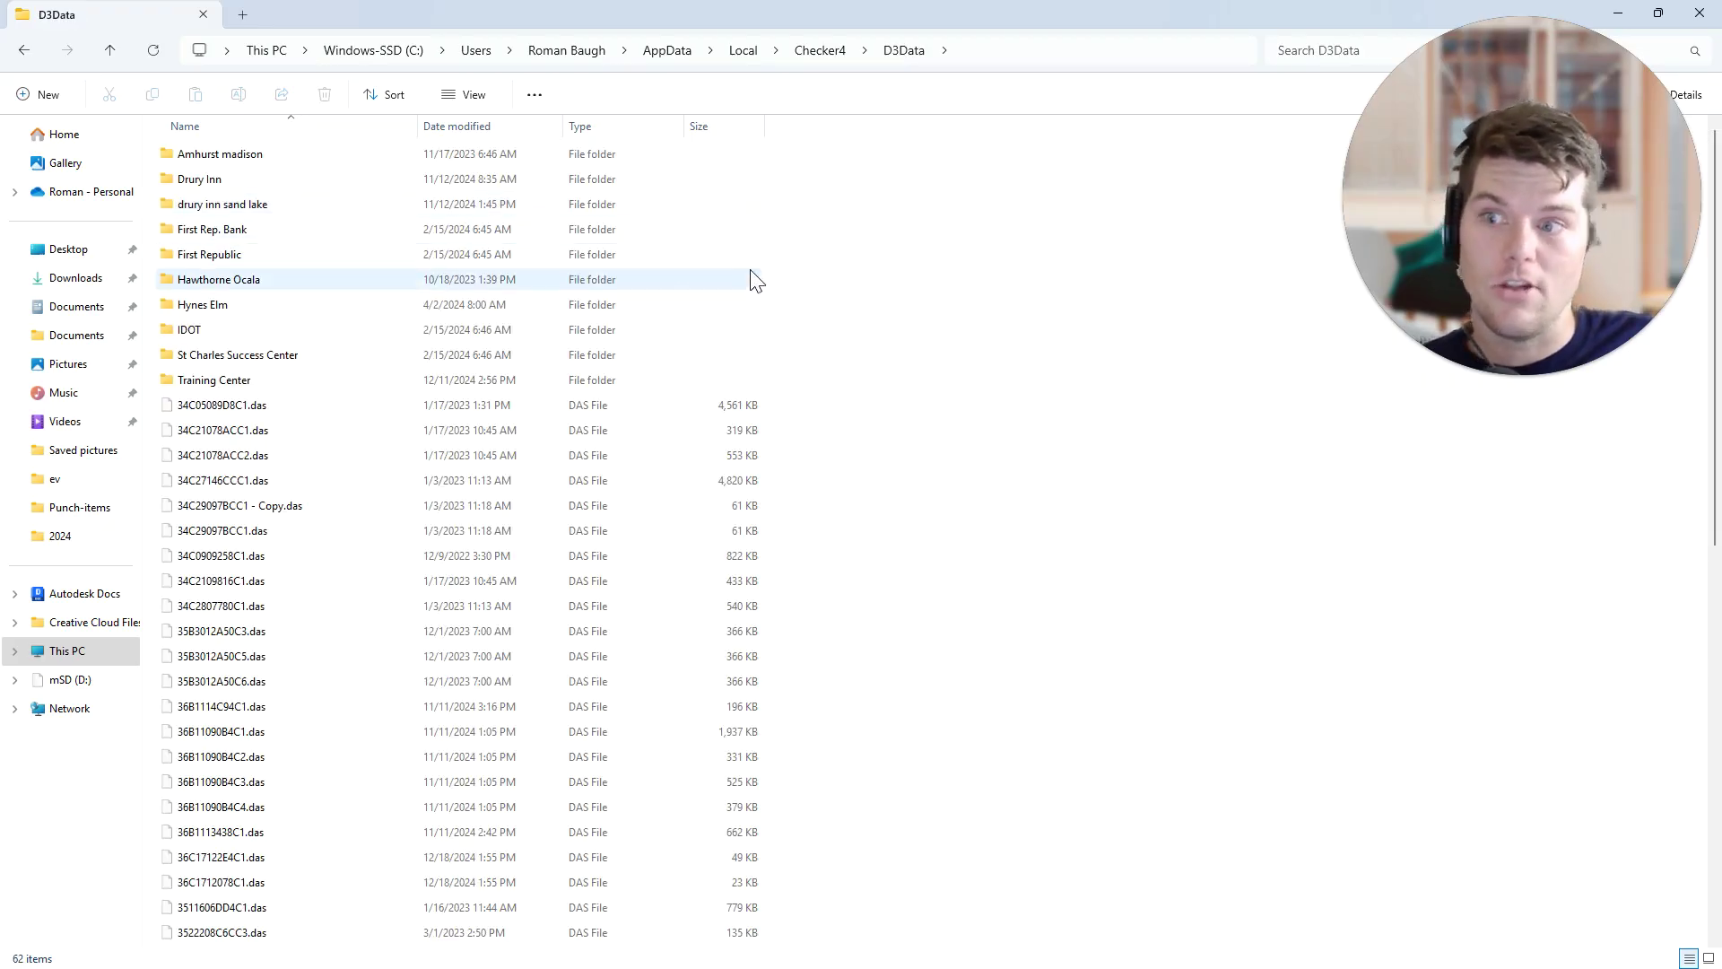
pyautogui.scroll(-10, 896, 357)
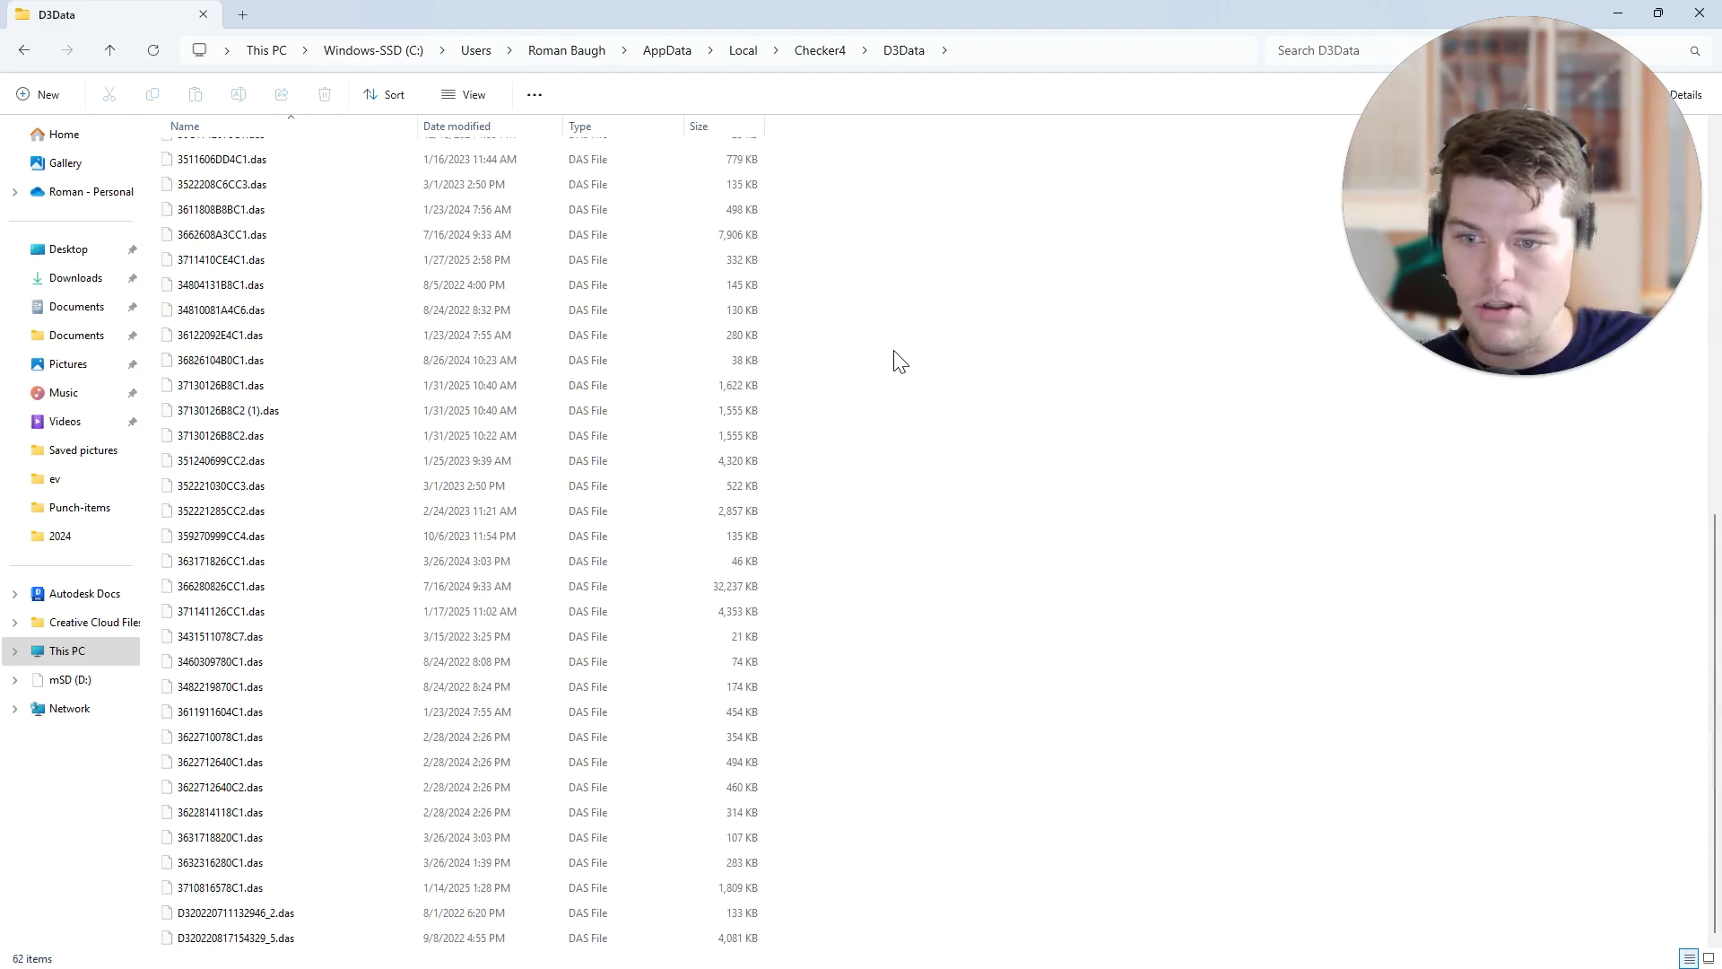
pyautogui.scroll(10, 900, 360)
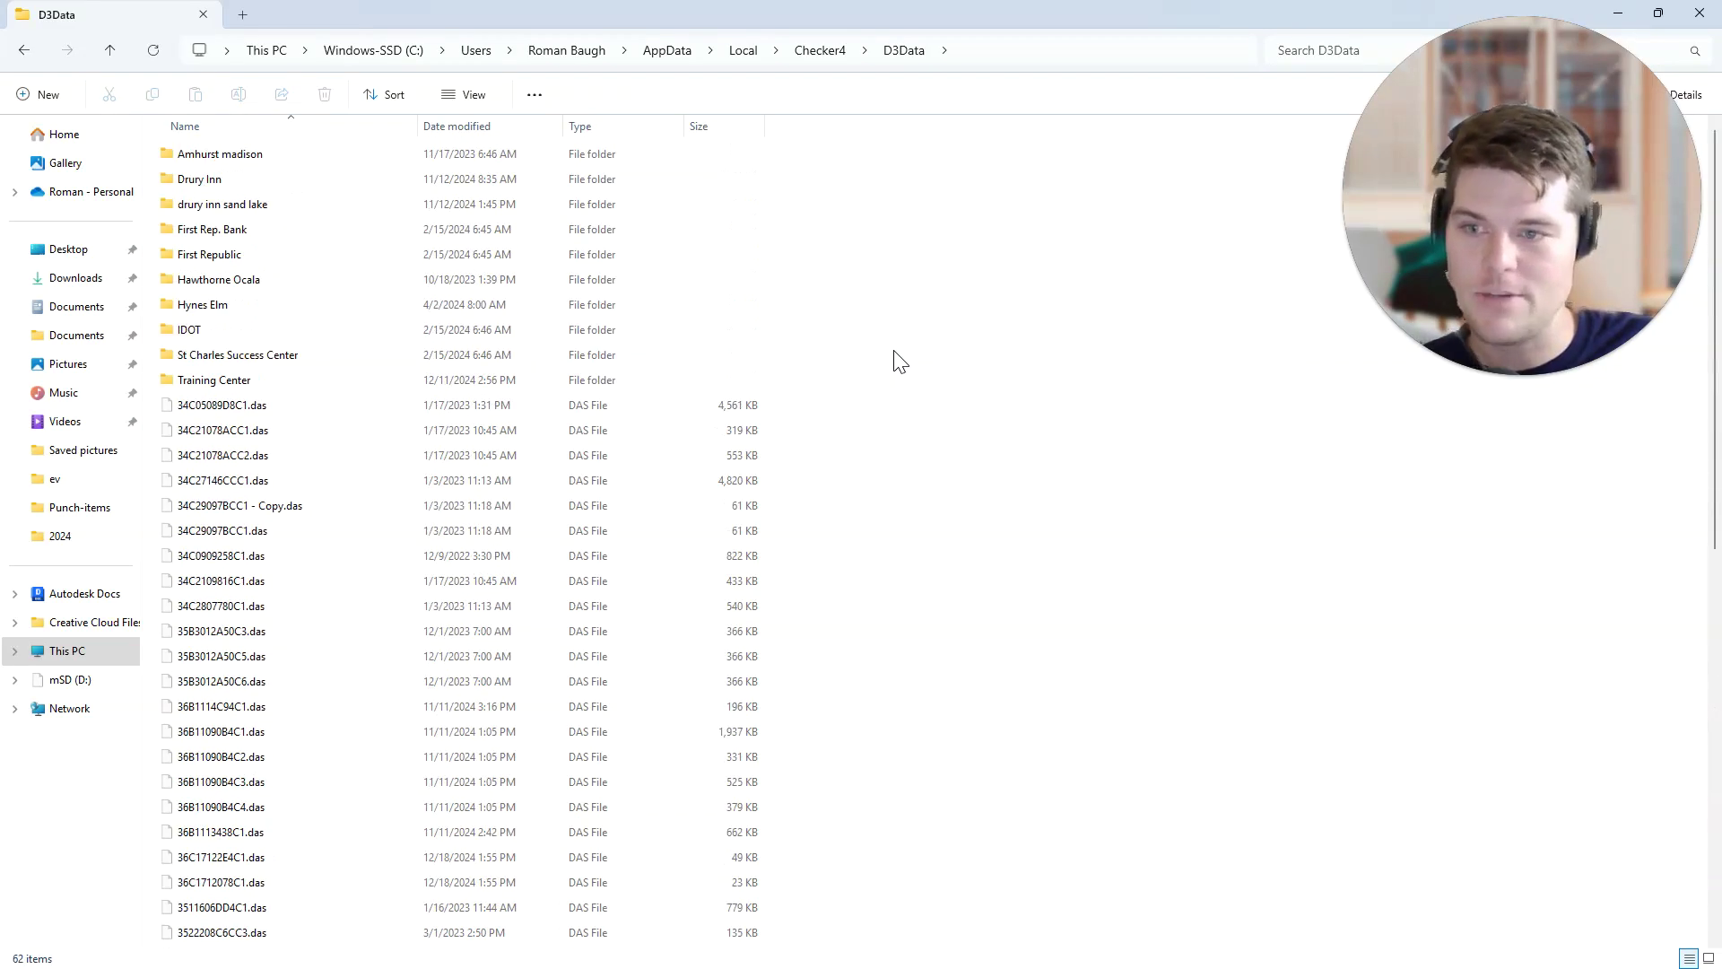
pyautogui.scroll(-3, 650, 471)
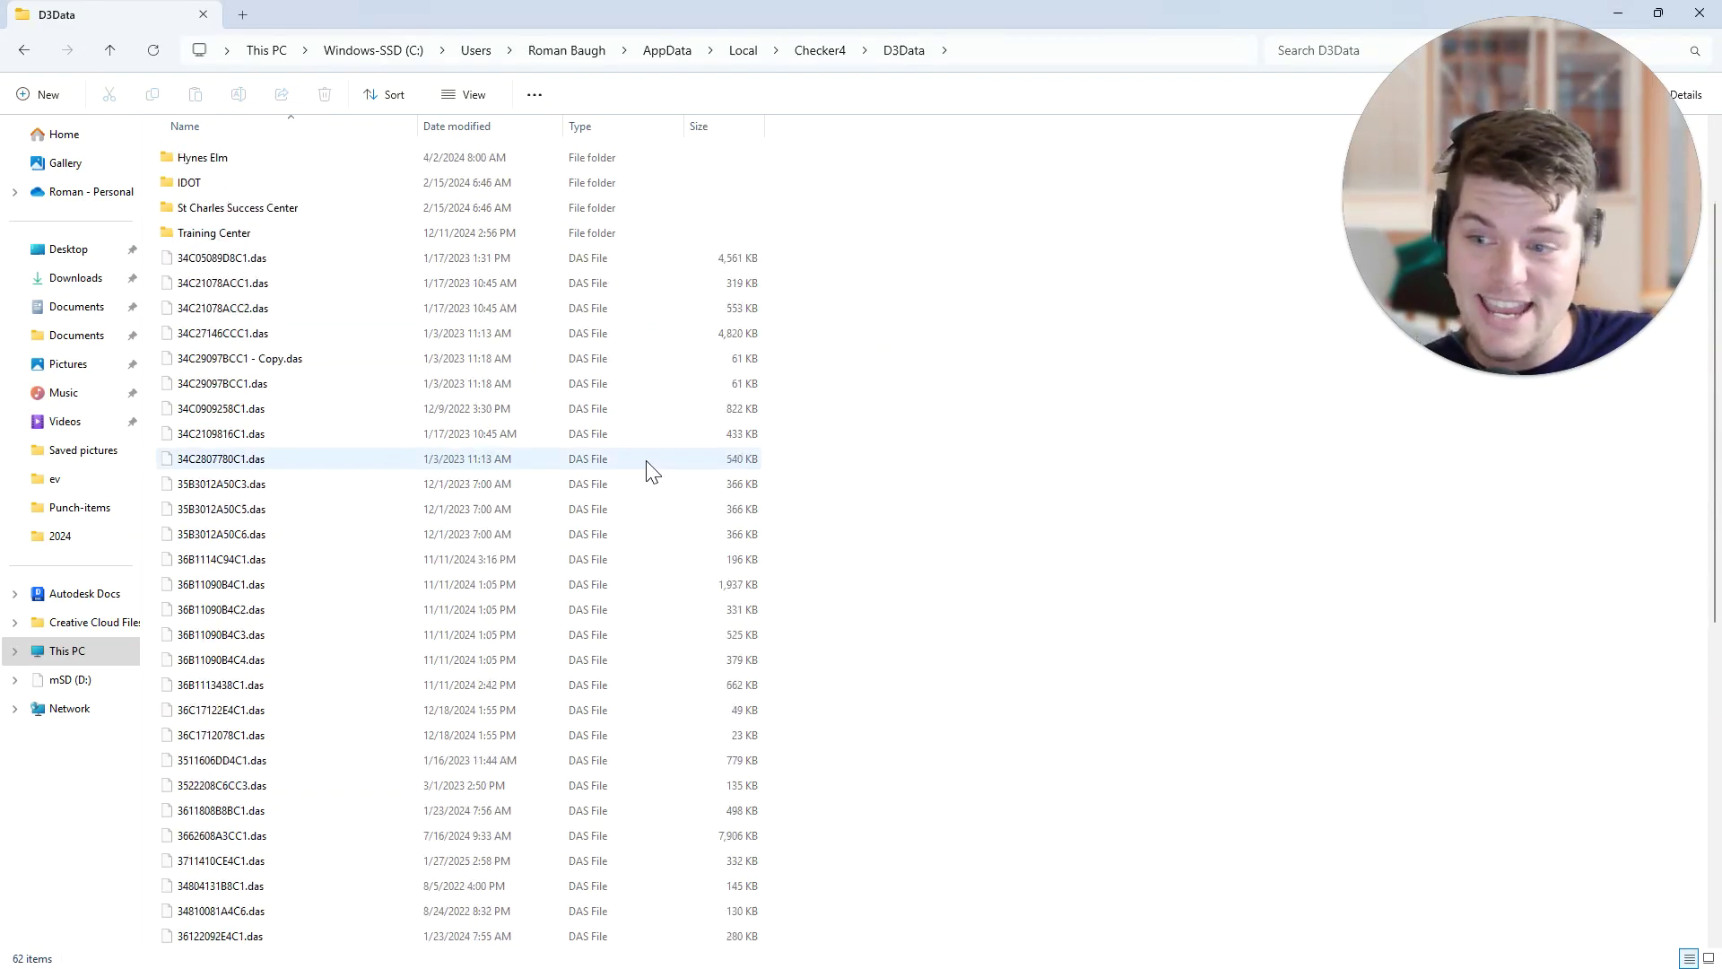
pyautogui.scroll(-7, 646, 469)
# Step: Minimize and restore the D3Data window to compare it with Service Checker, then re-maximize it
pyautogui.click(1625, 8)
pyautogui.scroll(-12, 421, 395)
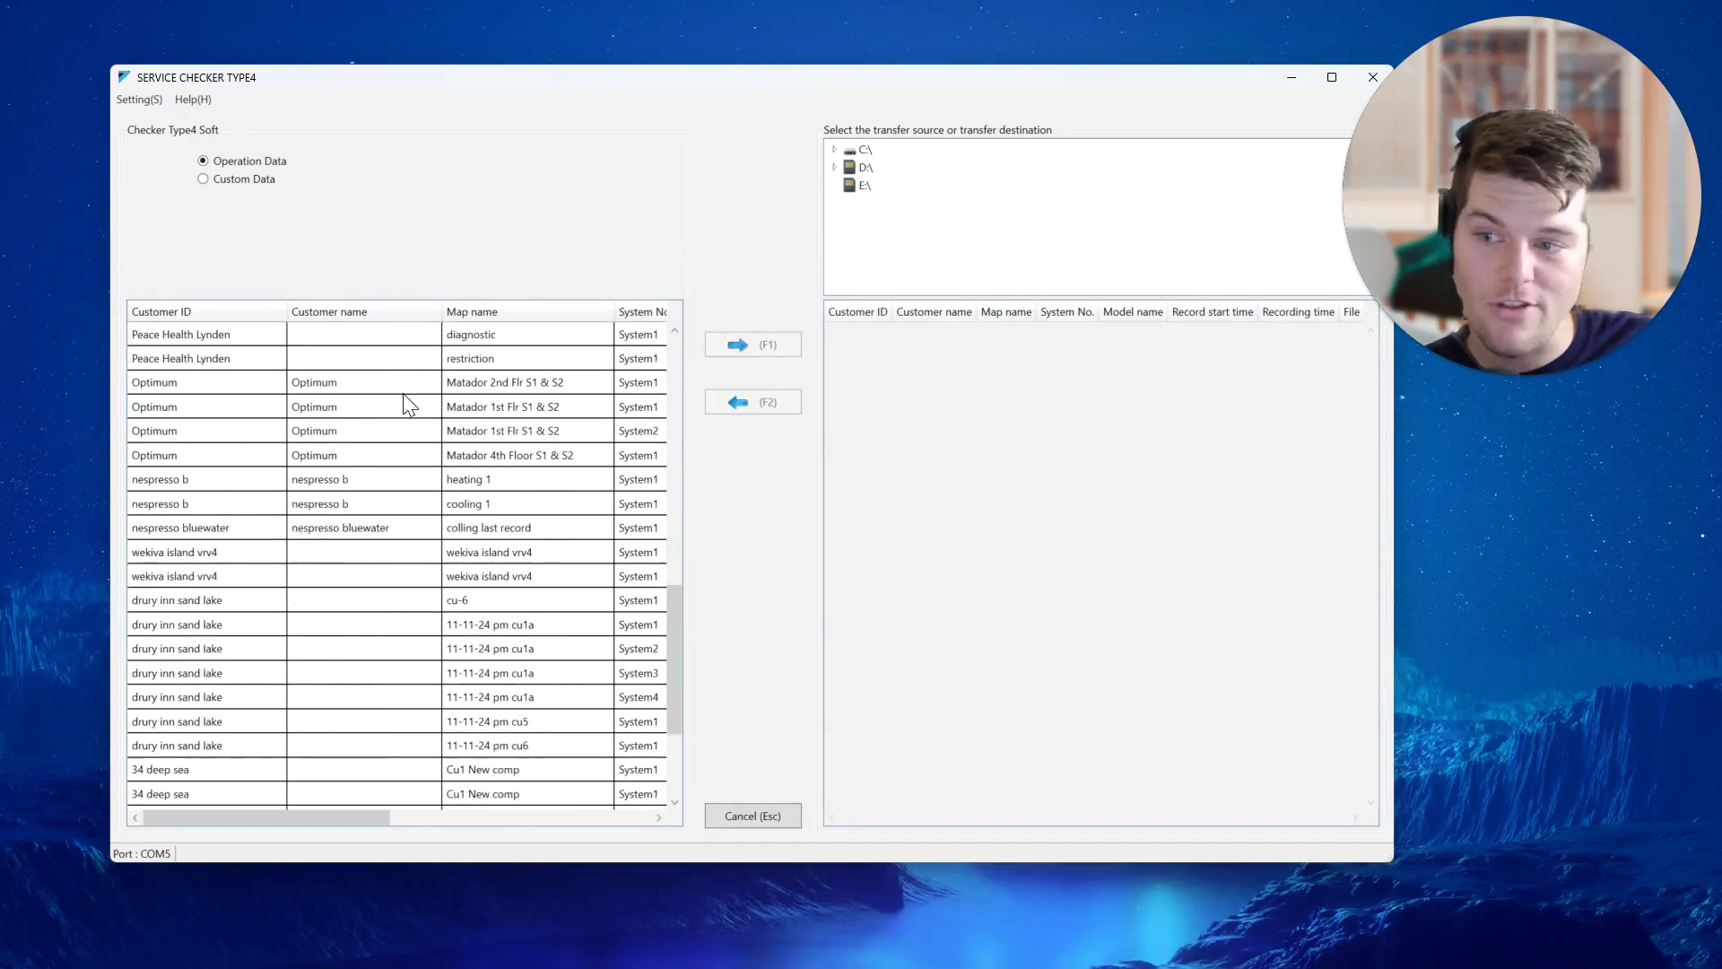
pyautogui.scroll(-3, 399, 527)
pyautogui.scroll(7, 399, 531)
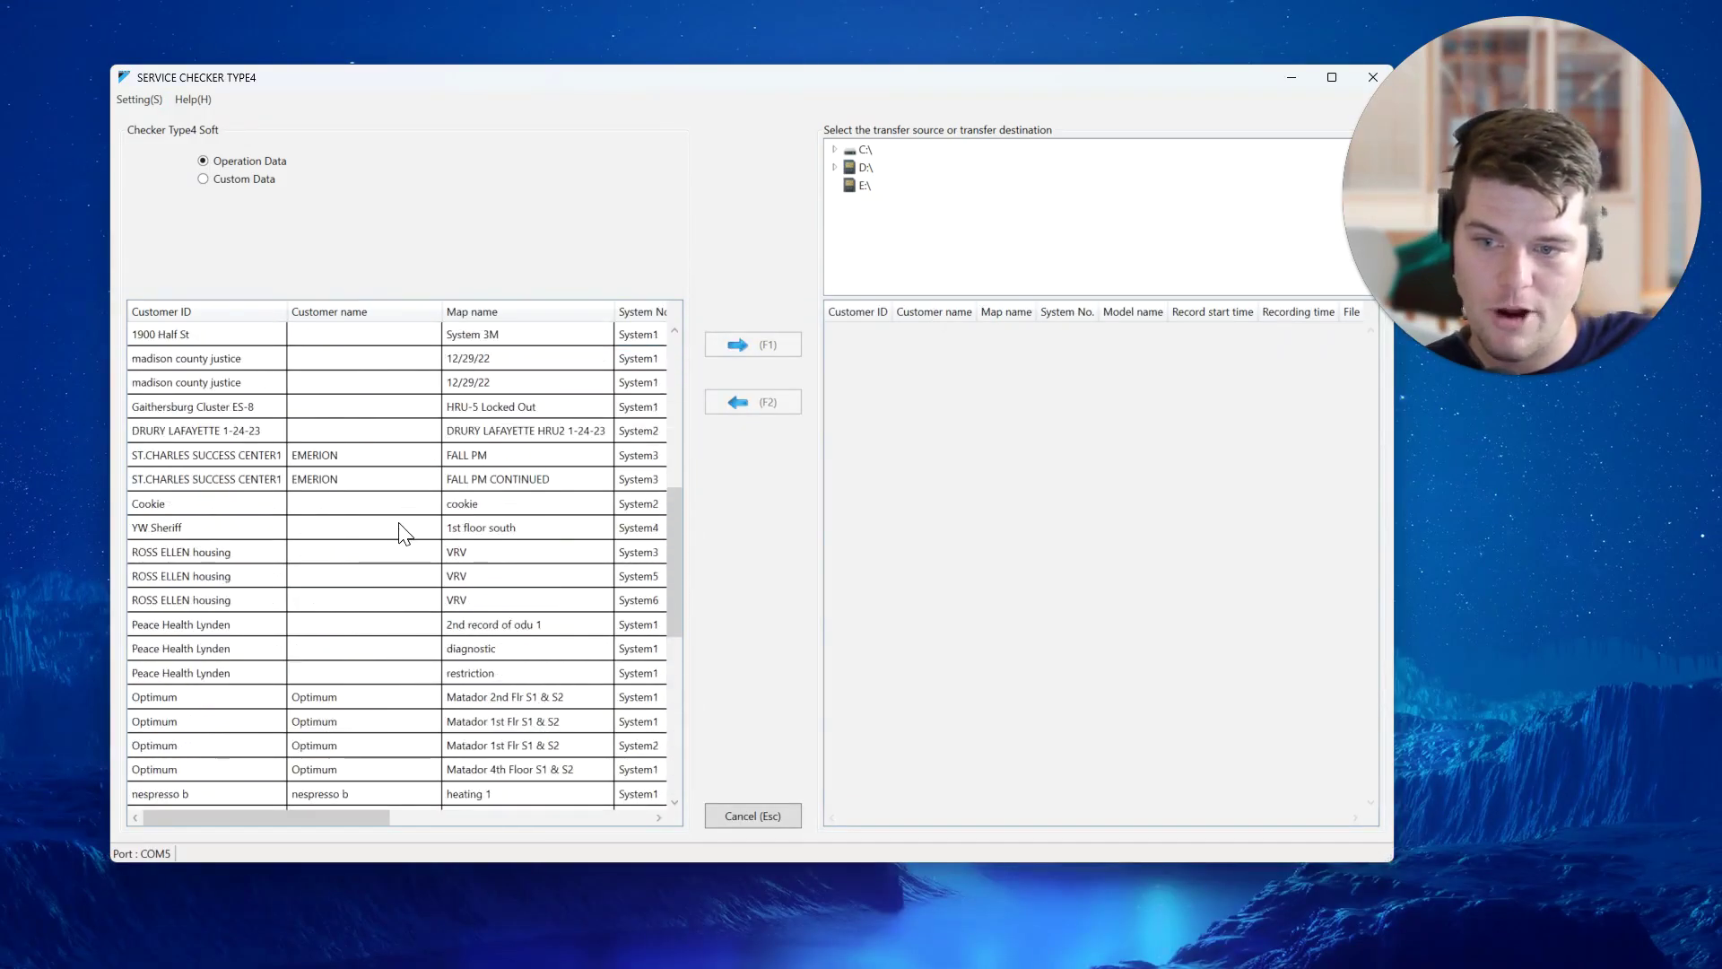
pyautogui.scroll(8, 399, 531)
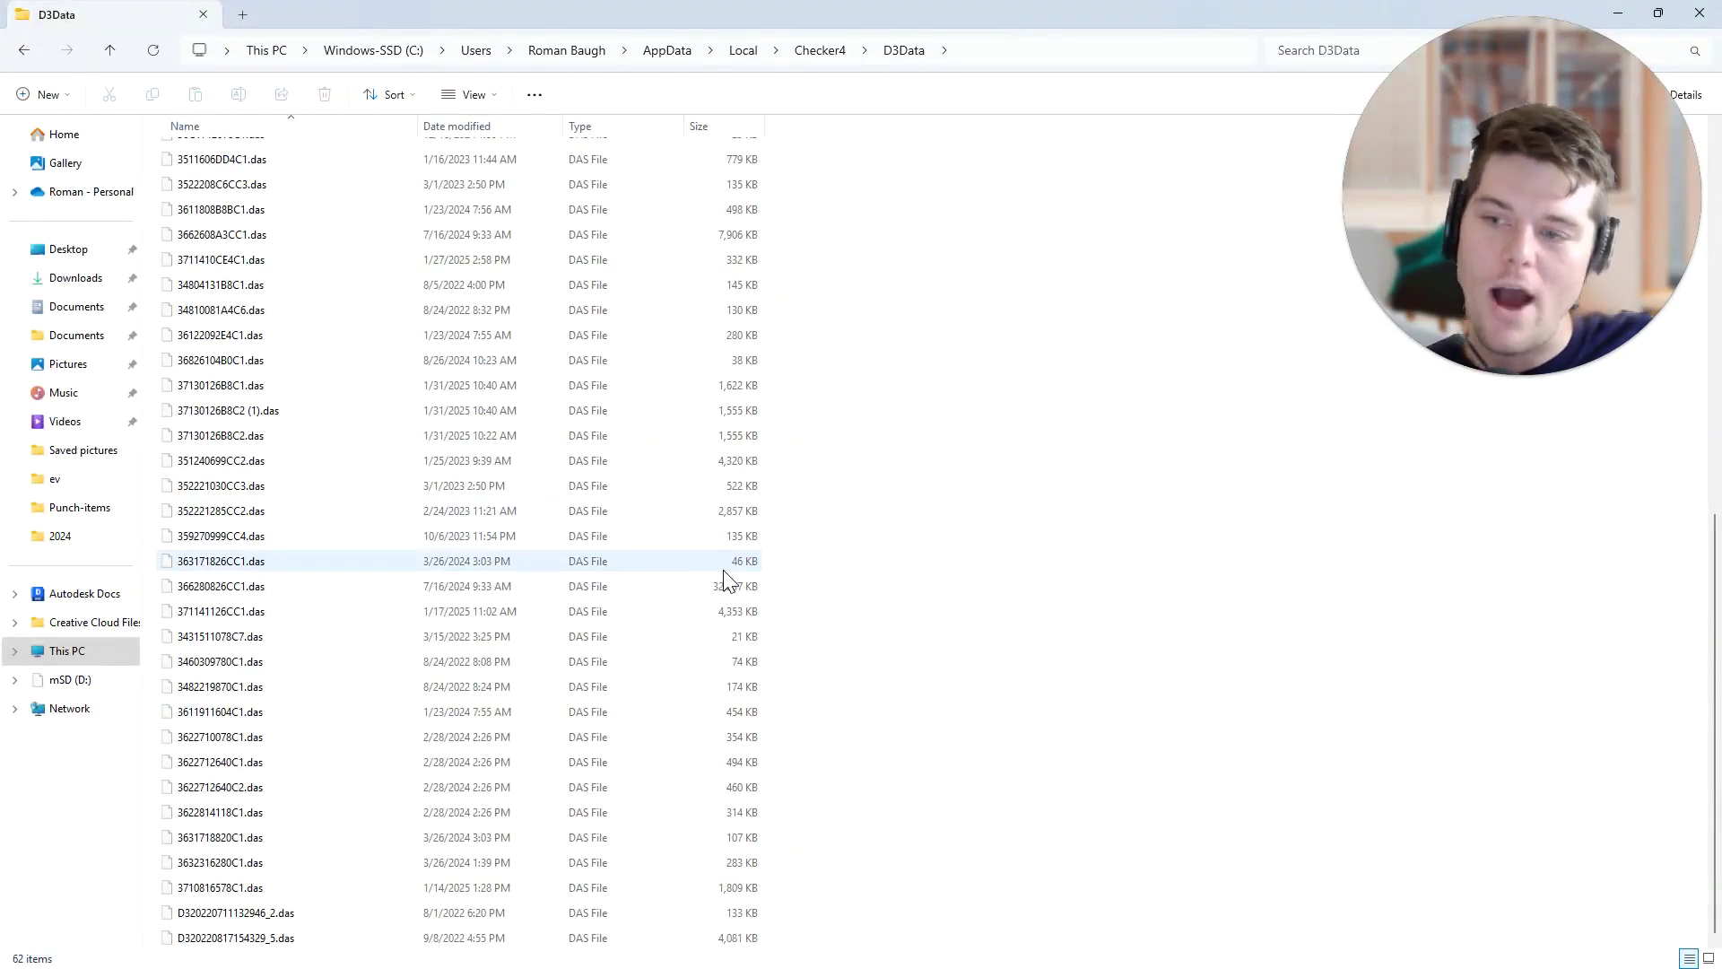
pyautogui.scroll(10, 726, 581)
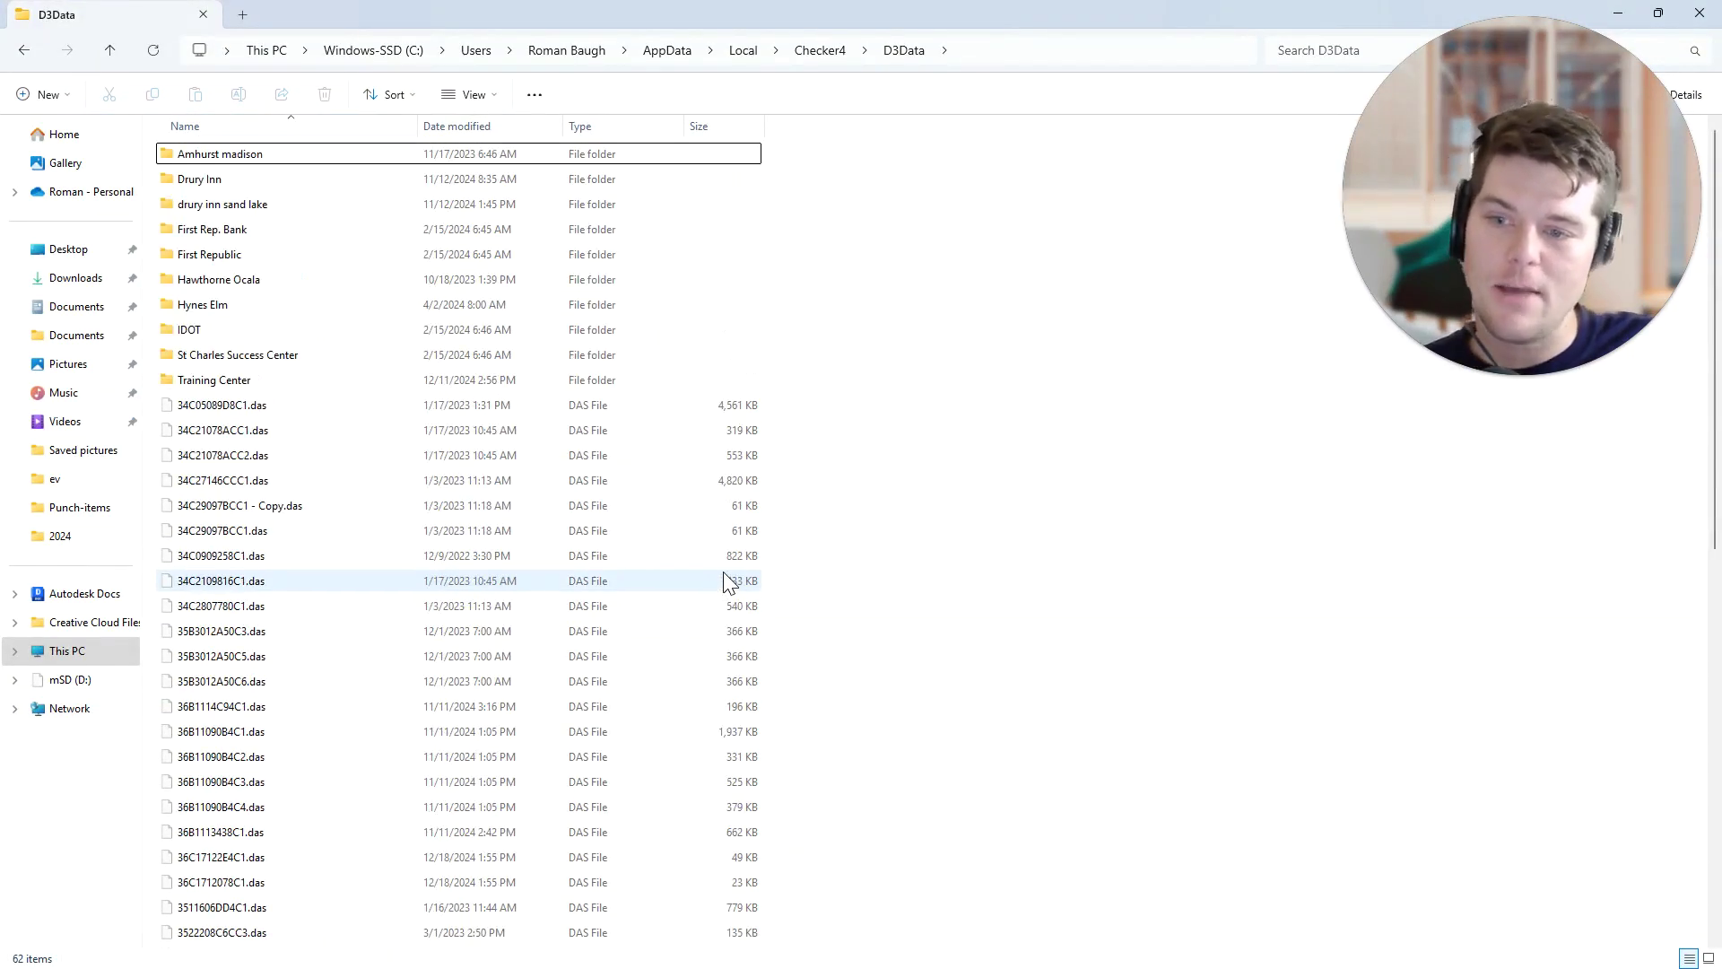
pyautogui.moveTo(976, 14); pyautogui.dragTo(965, 487)
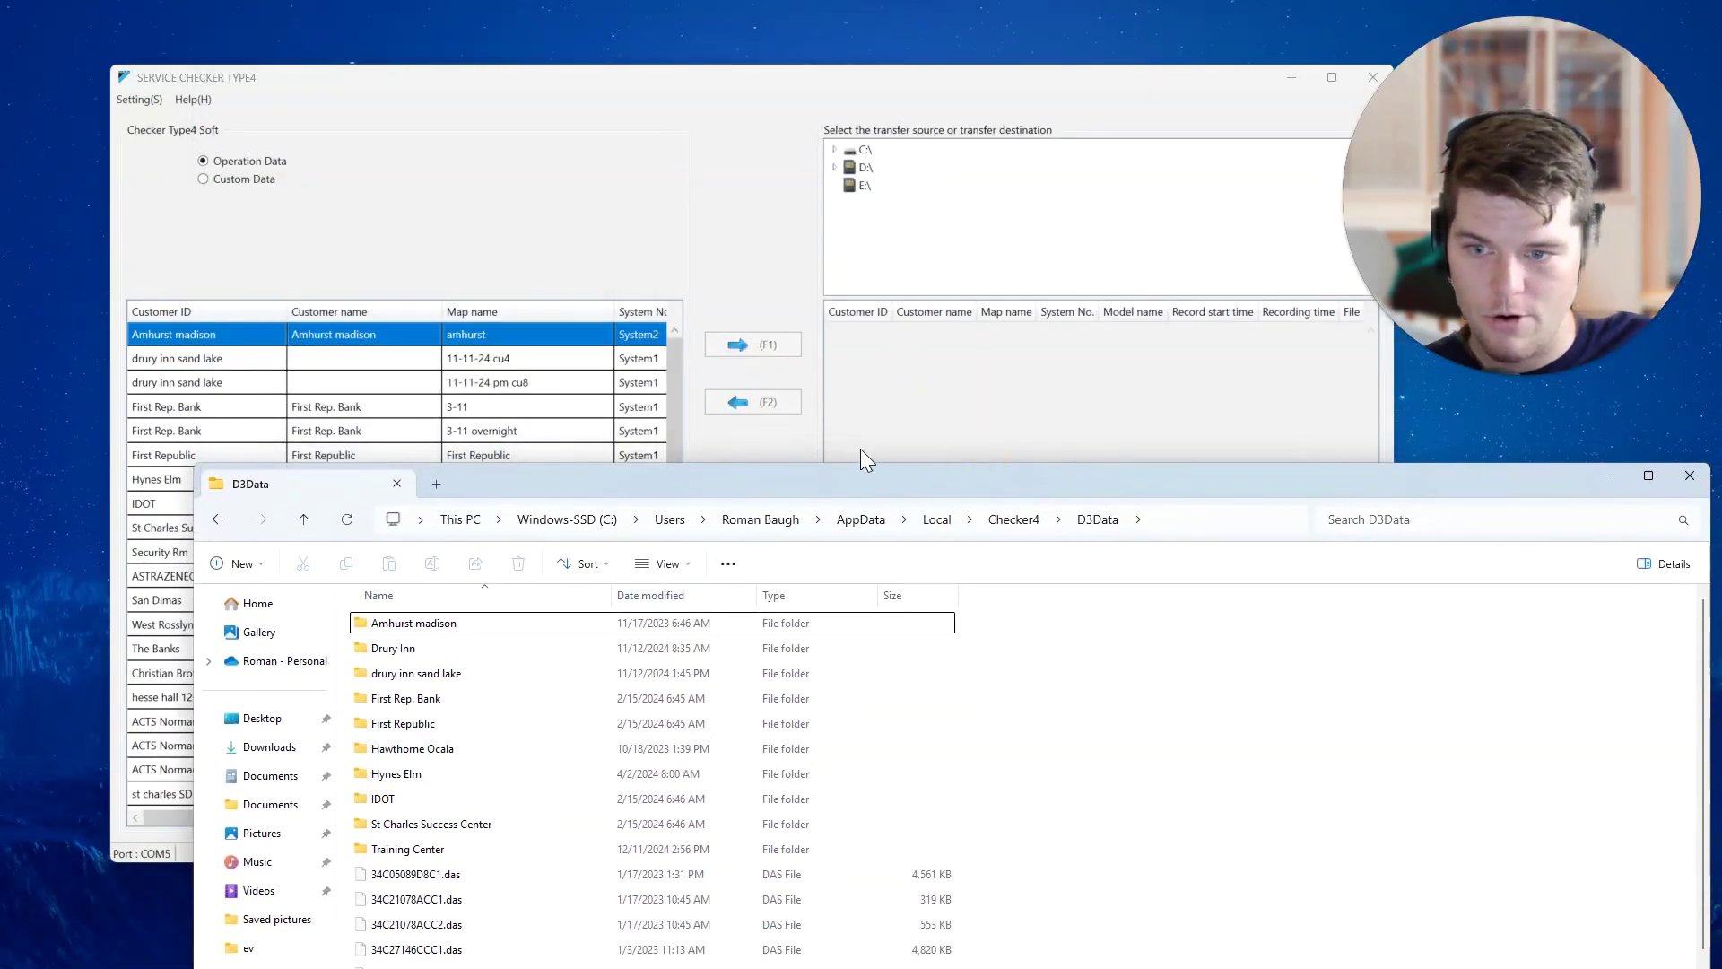
pyautogui.moveTo(954, 488); pyautogui.dragTo(846, 3)
pyautogui.scroll(-3, 453, 430)
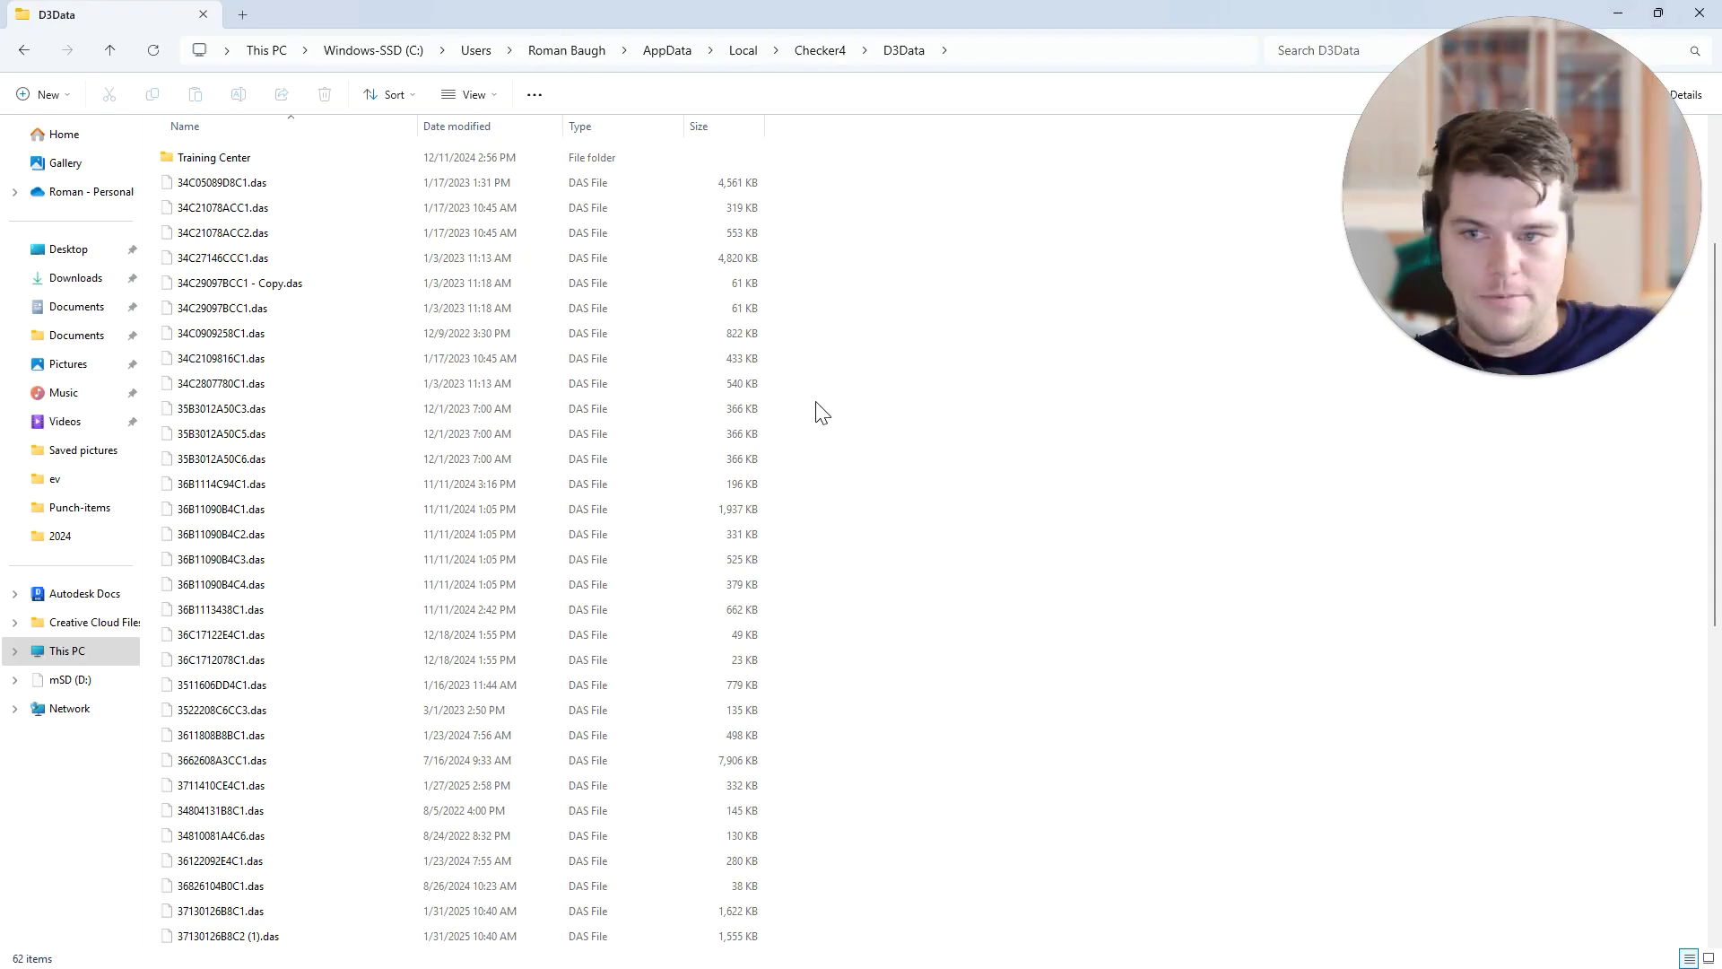
pyautogui.scroll(3, 778, 442)
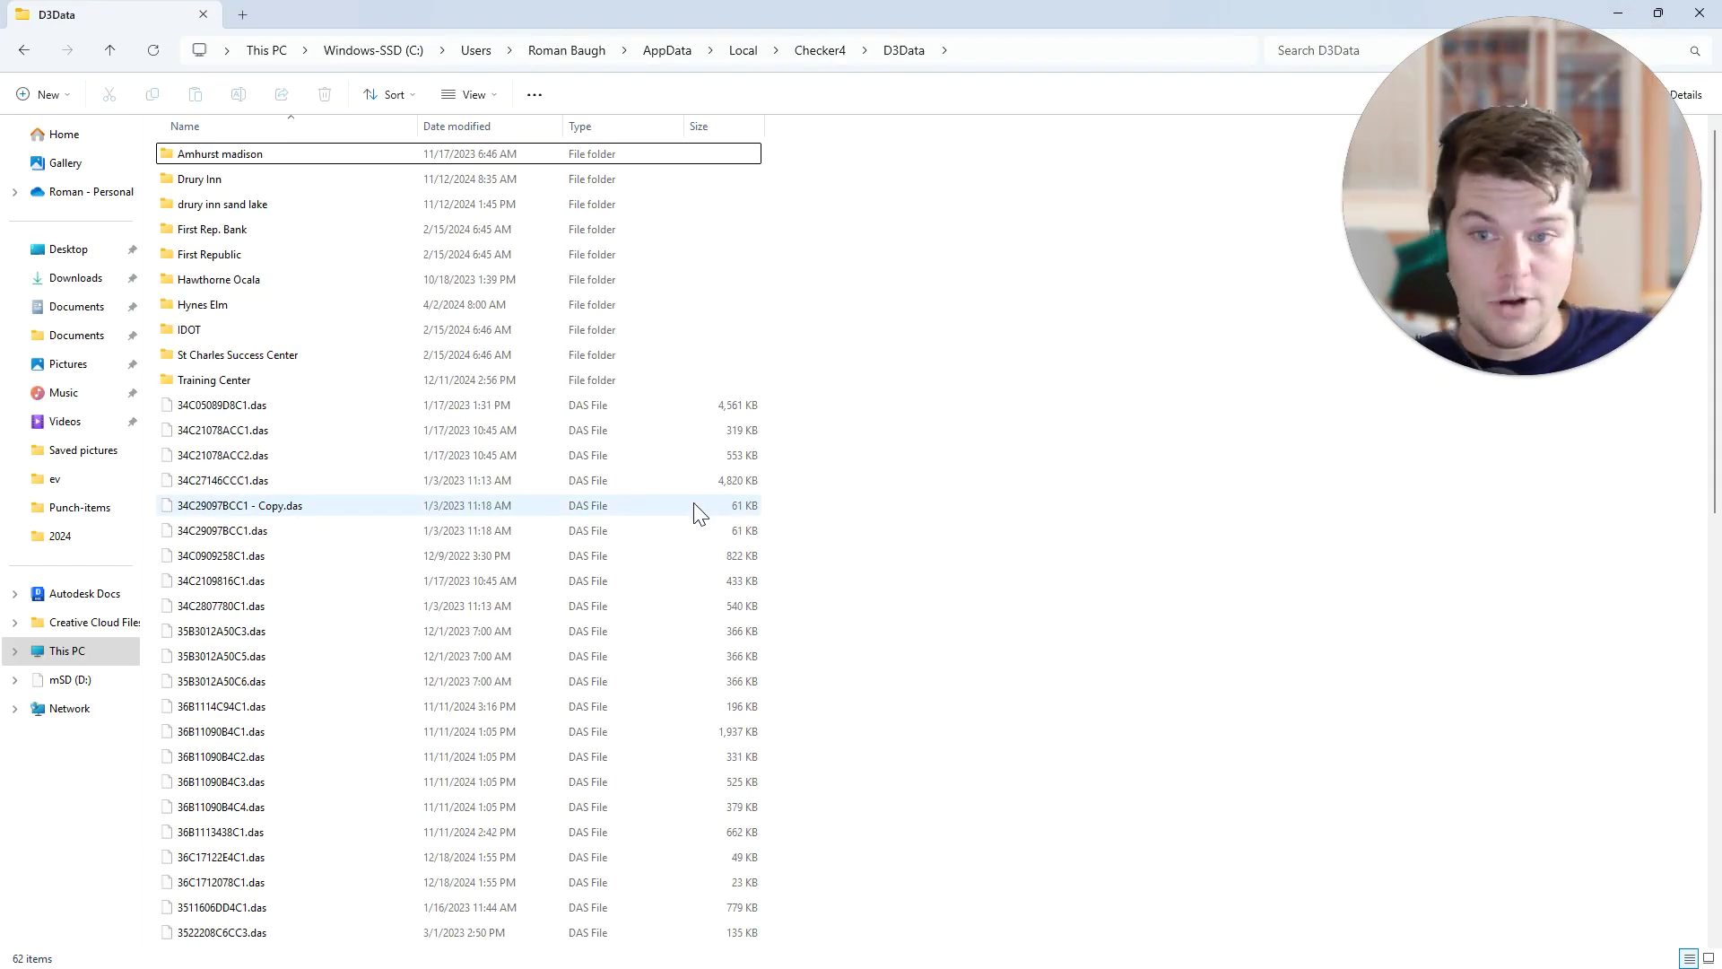
# Step: In Checker4, create a shortcut to the D3Data folder via Show more options
pyautogui.click(113, 61)
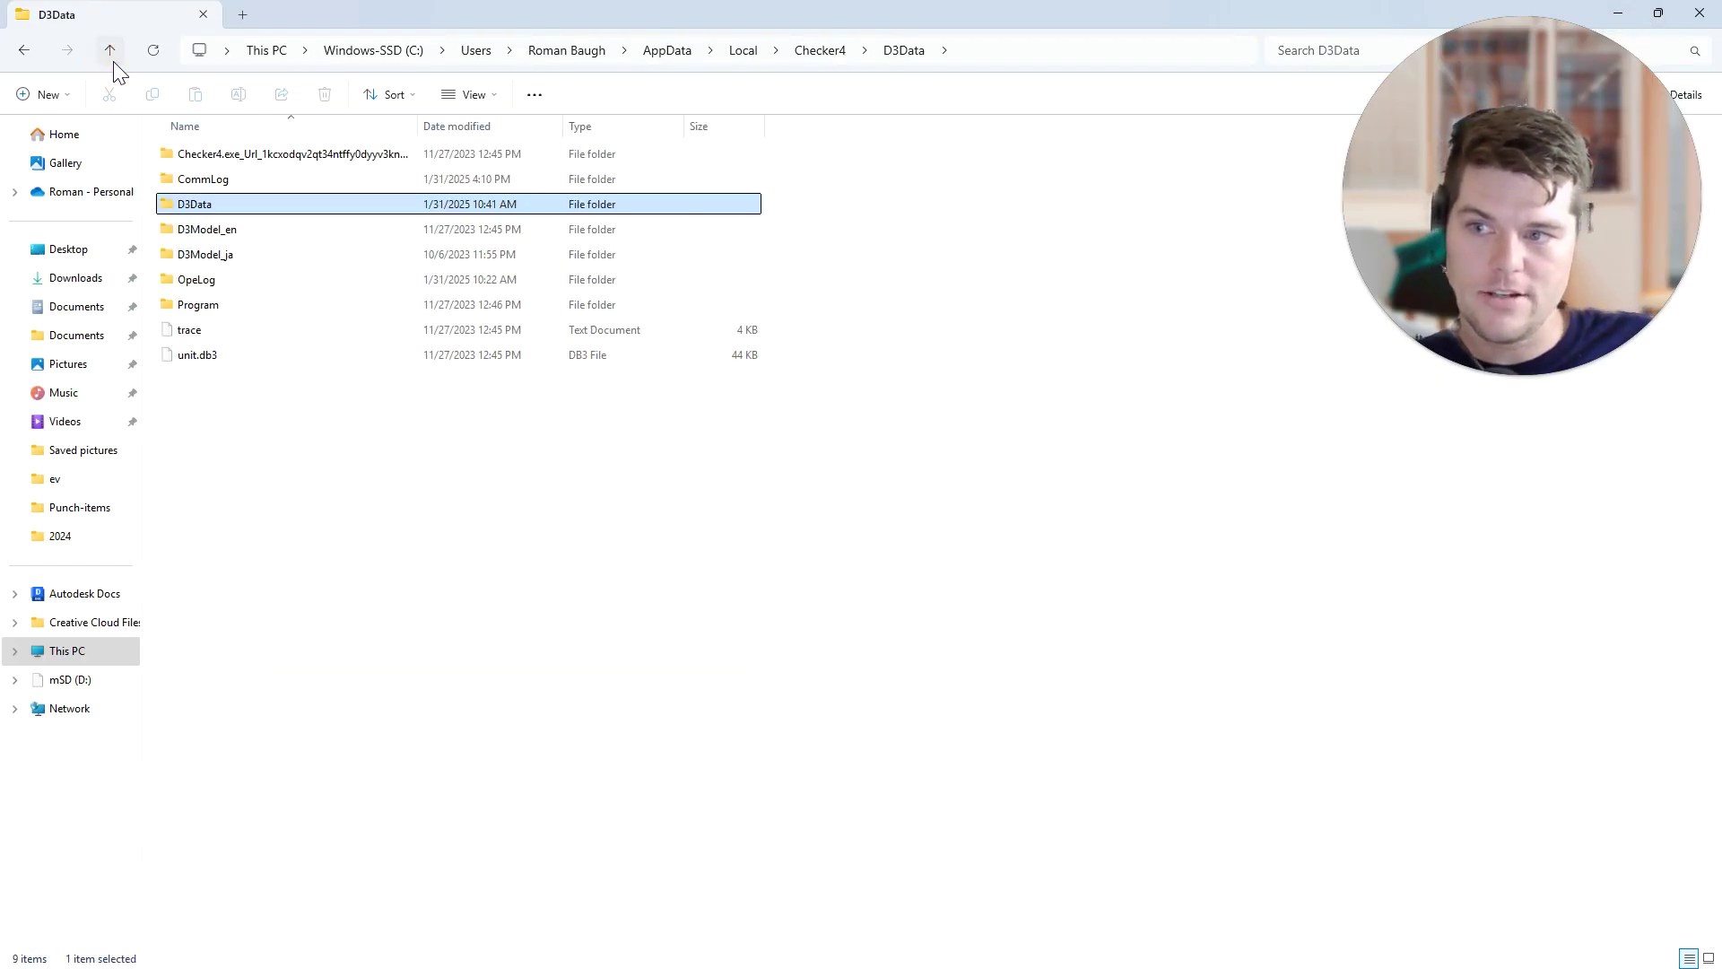
pyautogui.rightClick(229, 202)
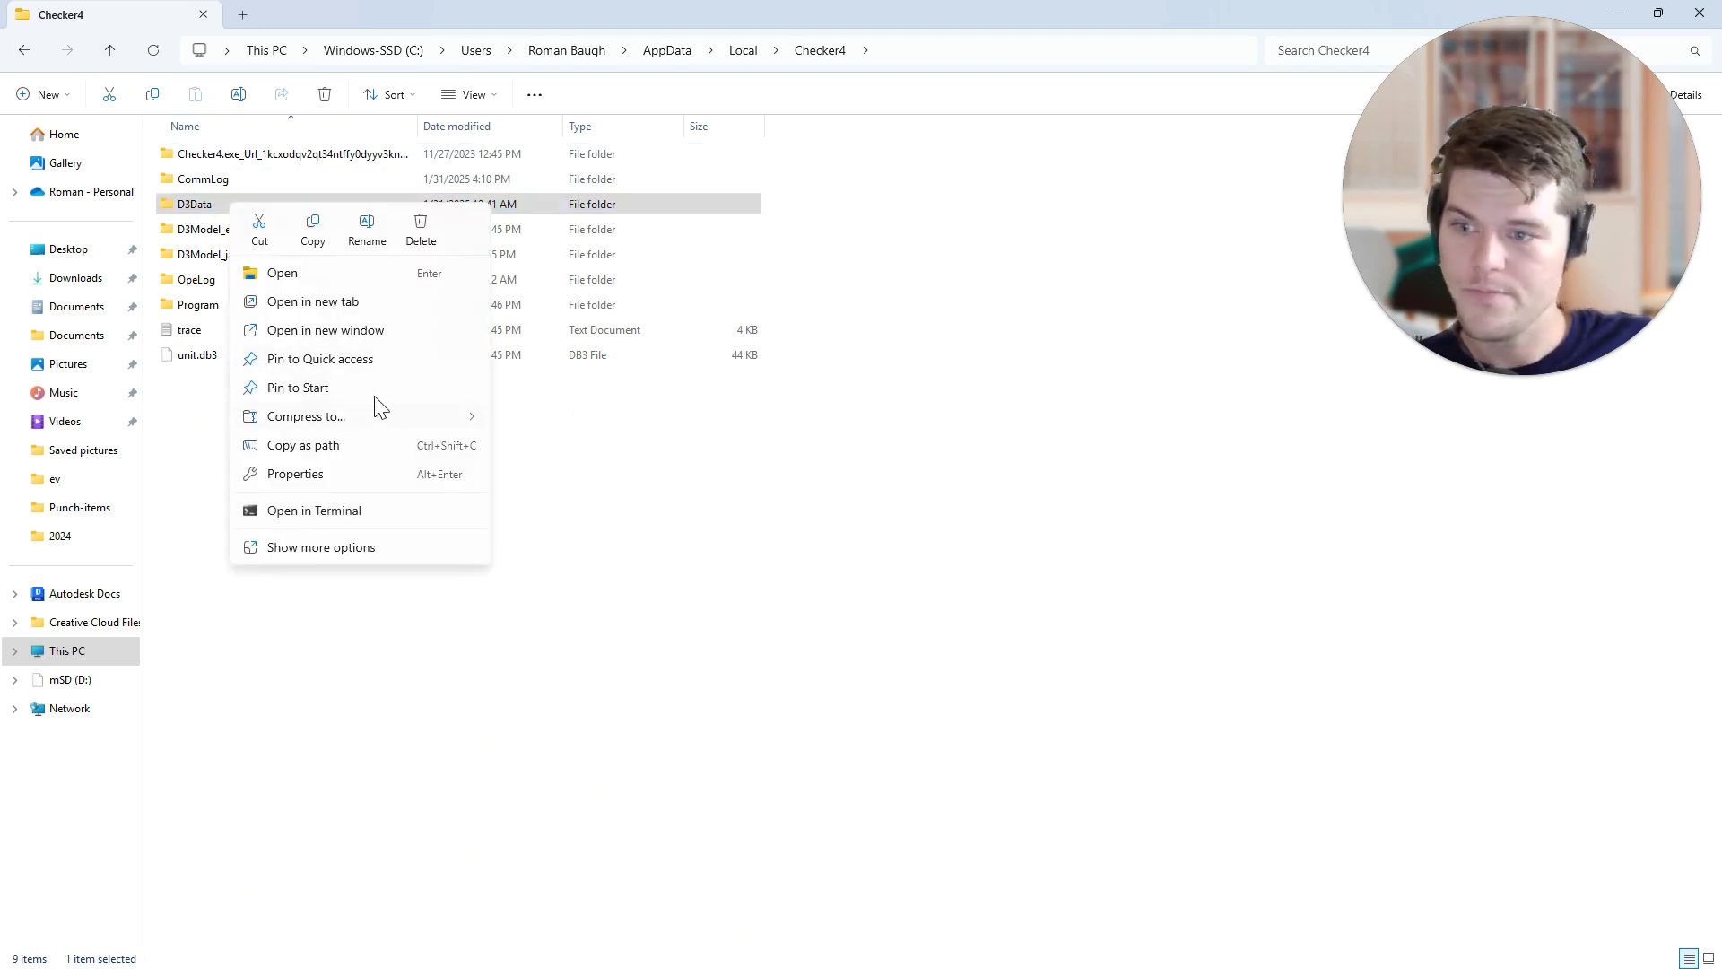
pyautogui.click(393, 546)
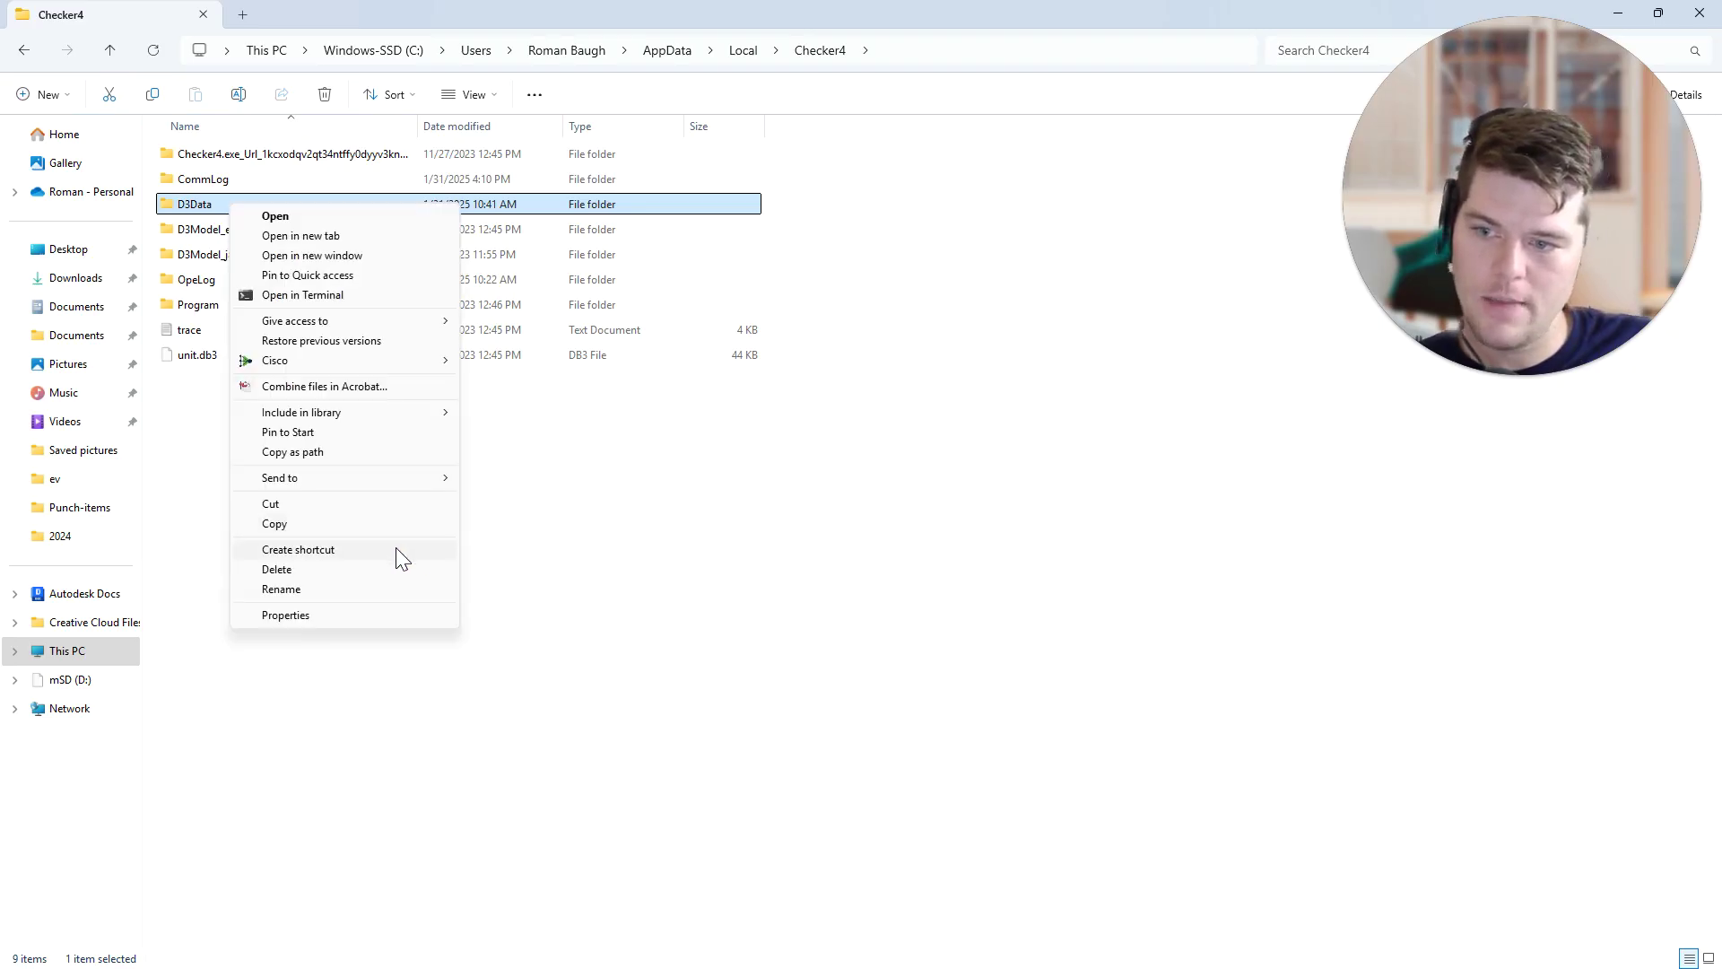
pyautogui.click(395, 548)
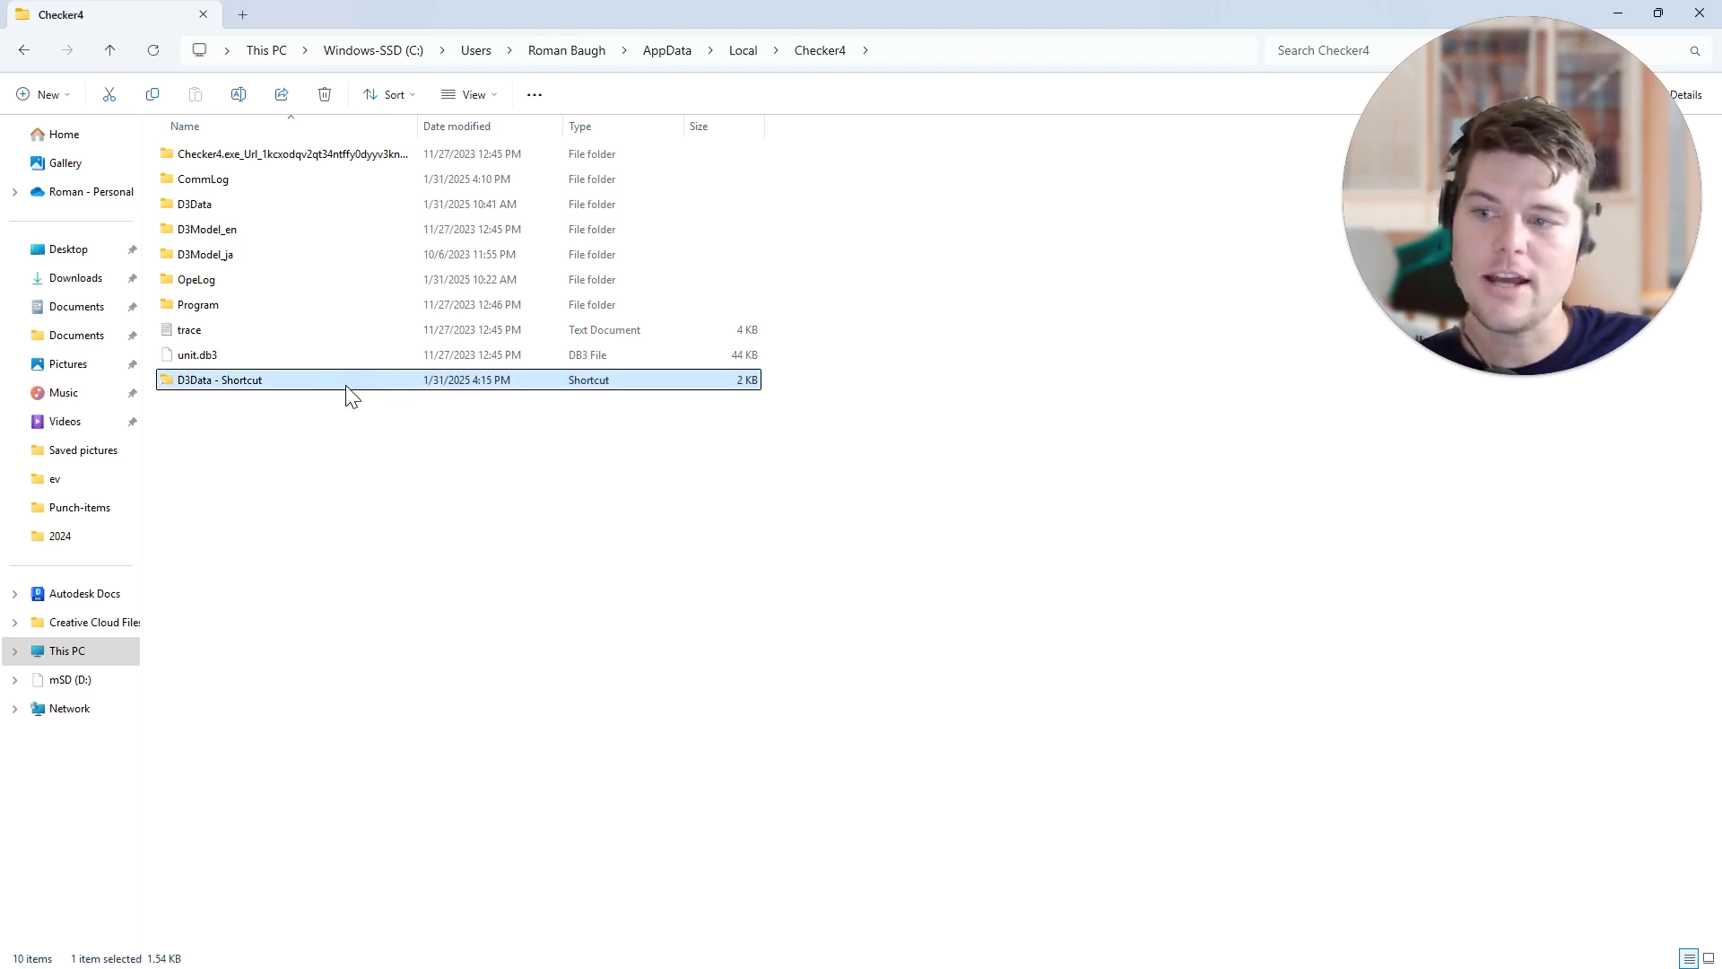
# Step: Move the D3Data shortcut onto the desktop and close the Checker4 Explorer window
pyautogui.moveTo(887, 11); pyautogui.dragTo(963, 270)
pyautogui.moveTo(815, 647); pyautogui.dragTo(51, 106)
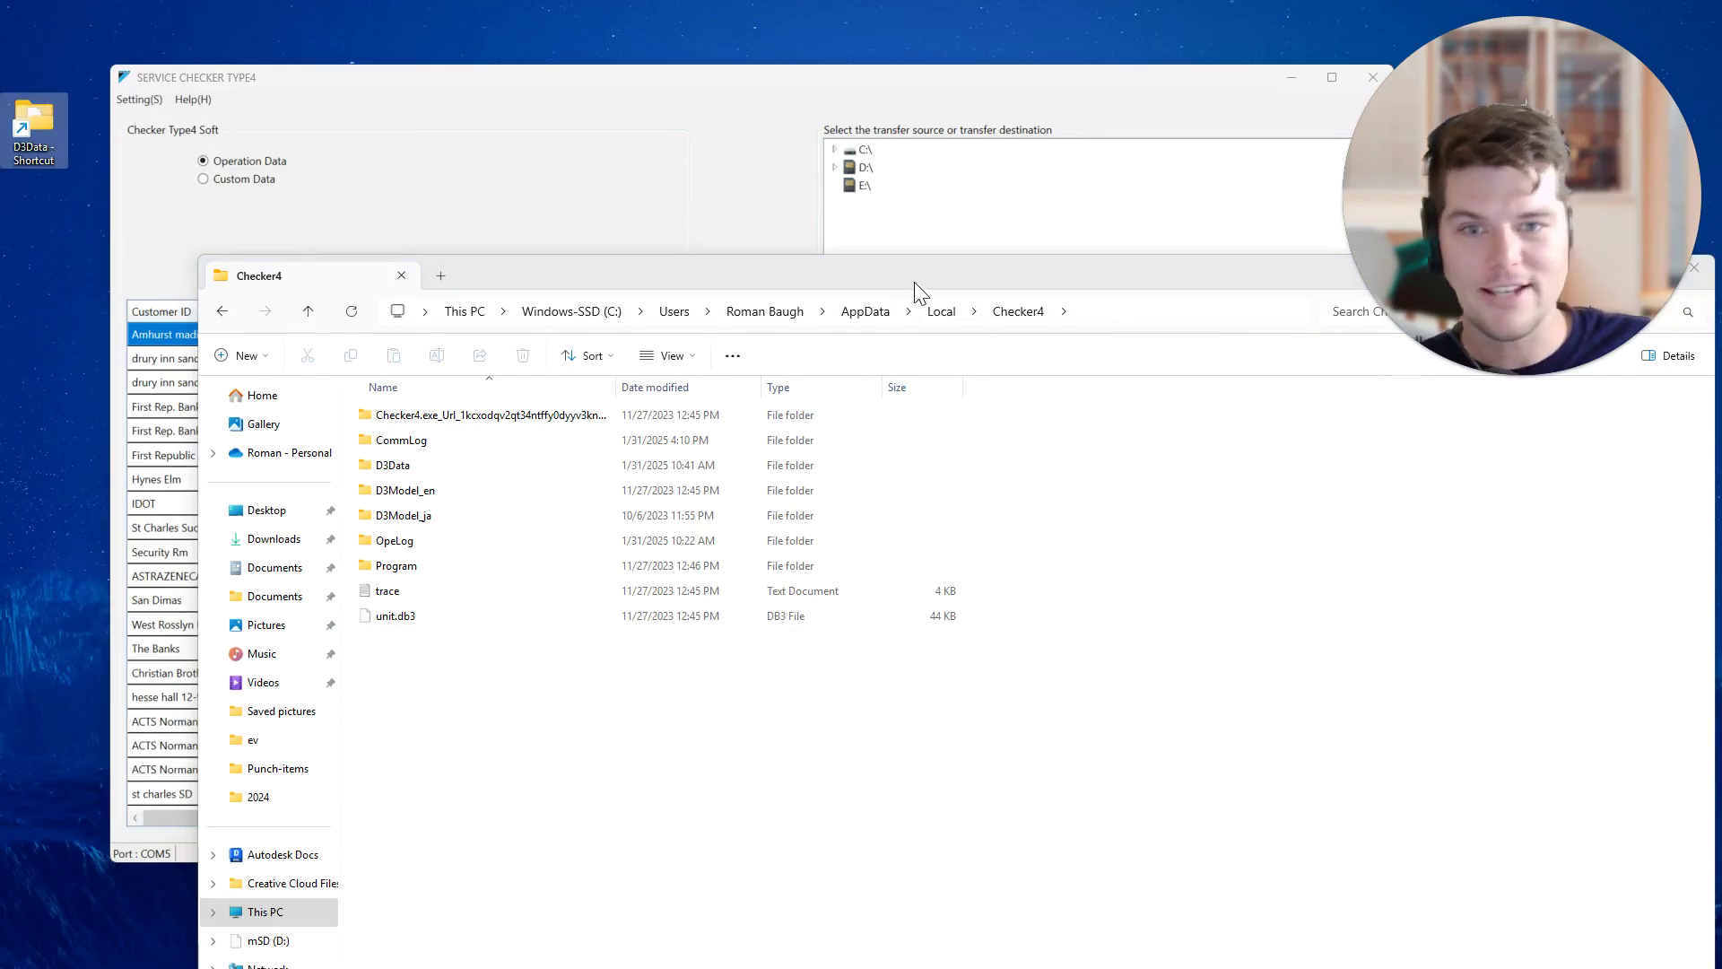
pyautogui.moveTo(924, 285); pyautogui.dragTo(835, 281)
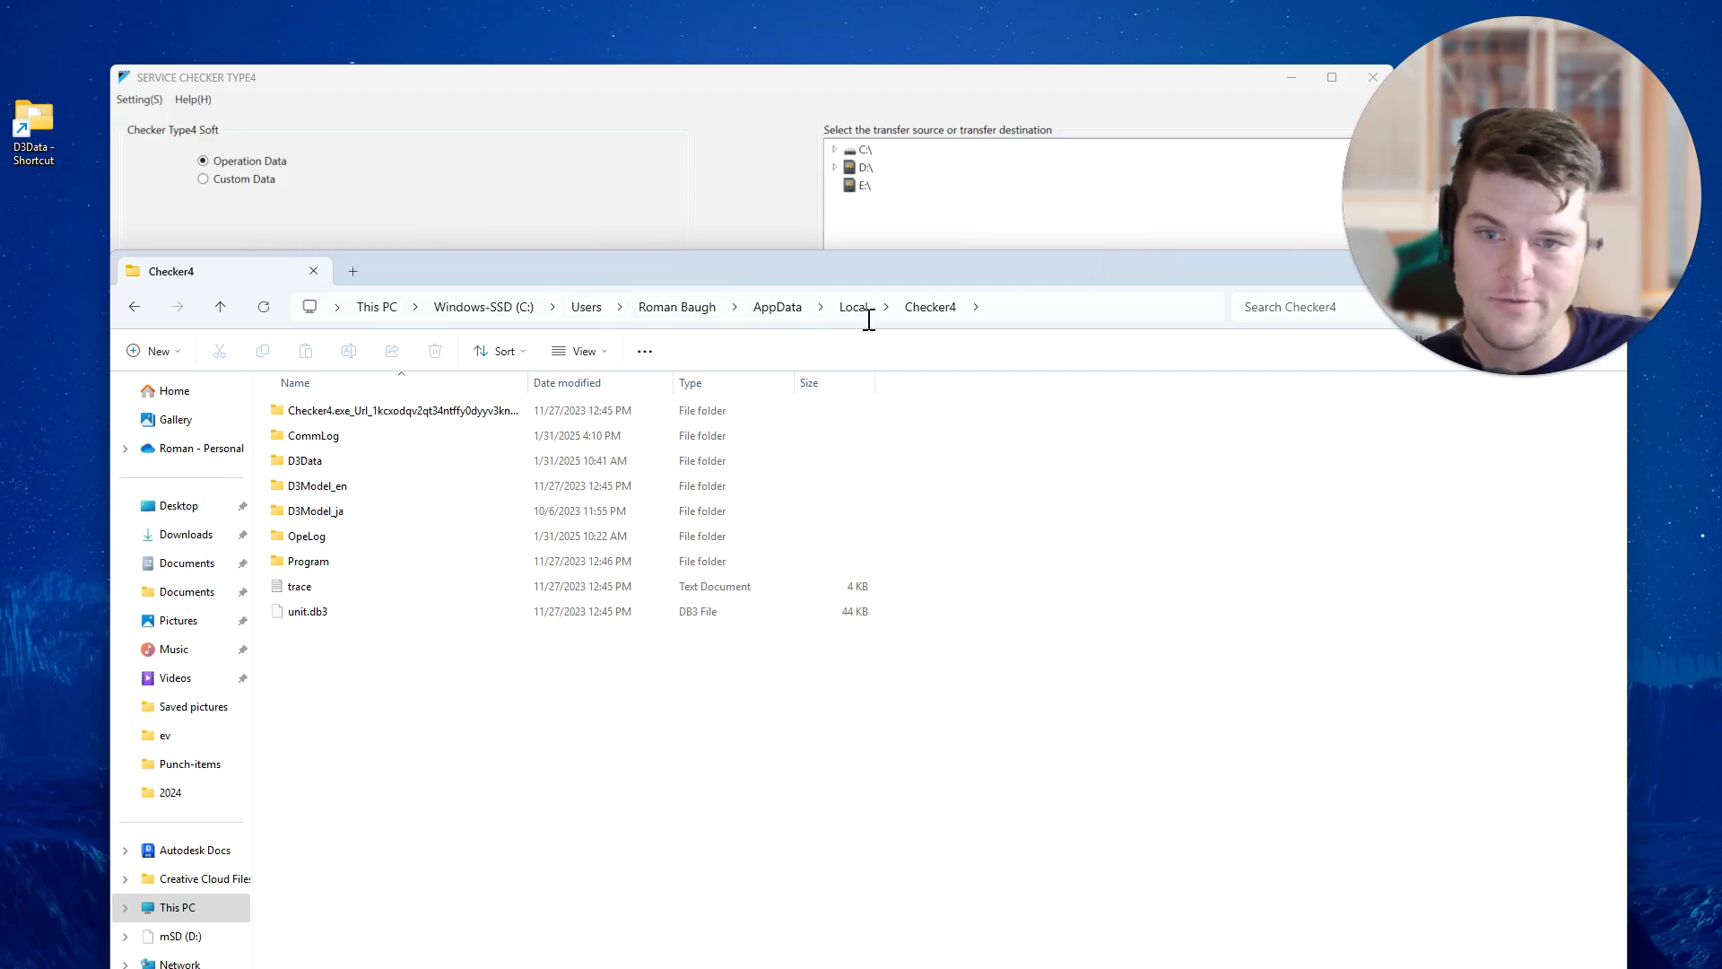
pyautogui.moveTo(895, 276); pyautogui.dragTo(687, 290)
pyautogui.click(1314, 284)
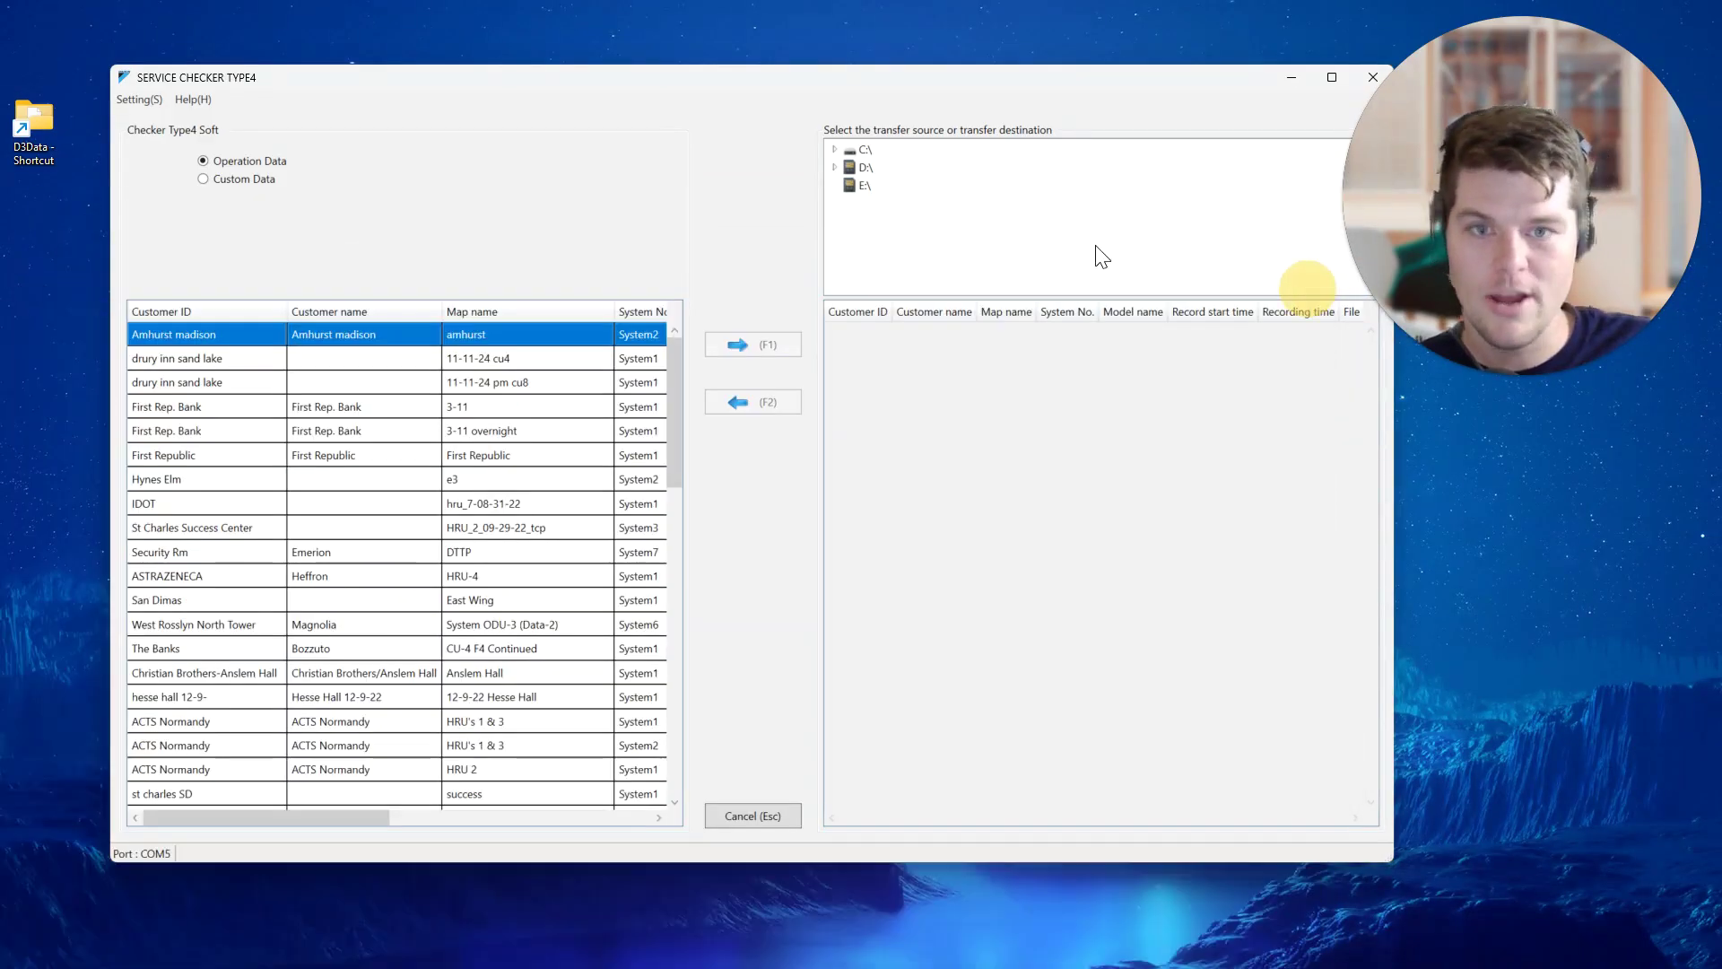
# Step: Open D3Data from the desktop shortcut and scroll through its .das files
pyautogui.doubleClick(30, 150)
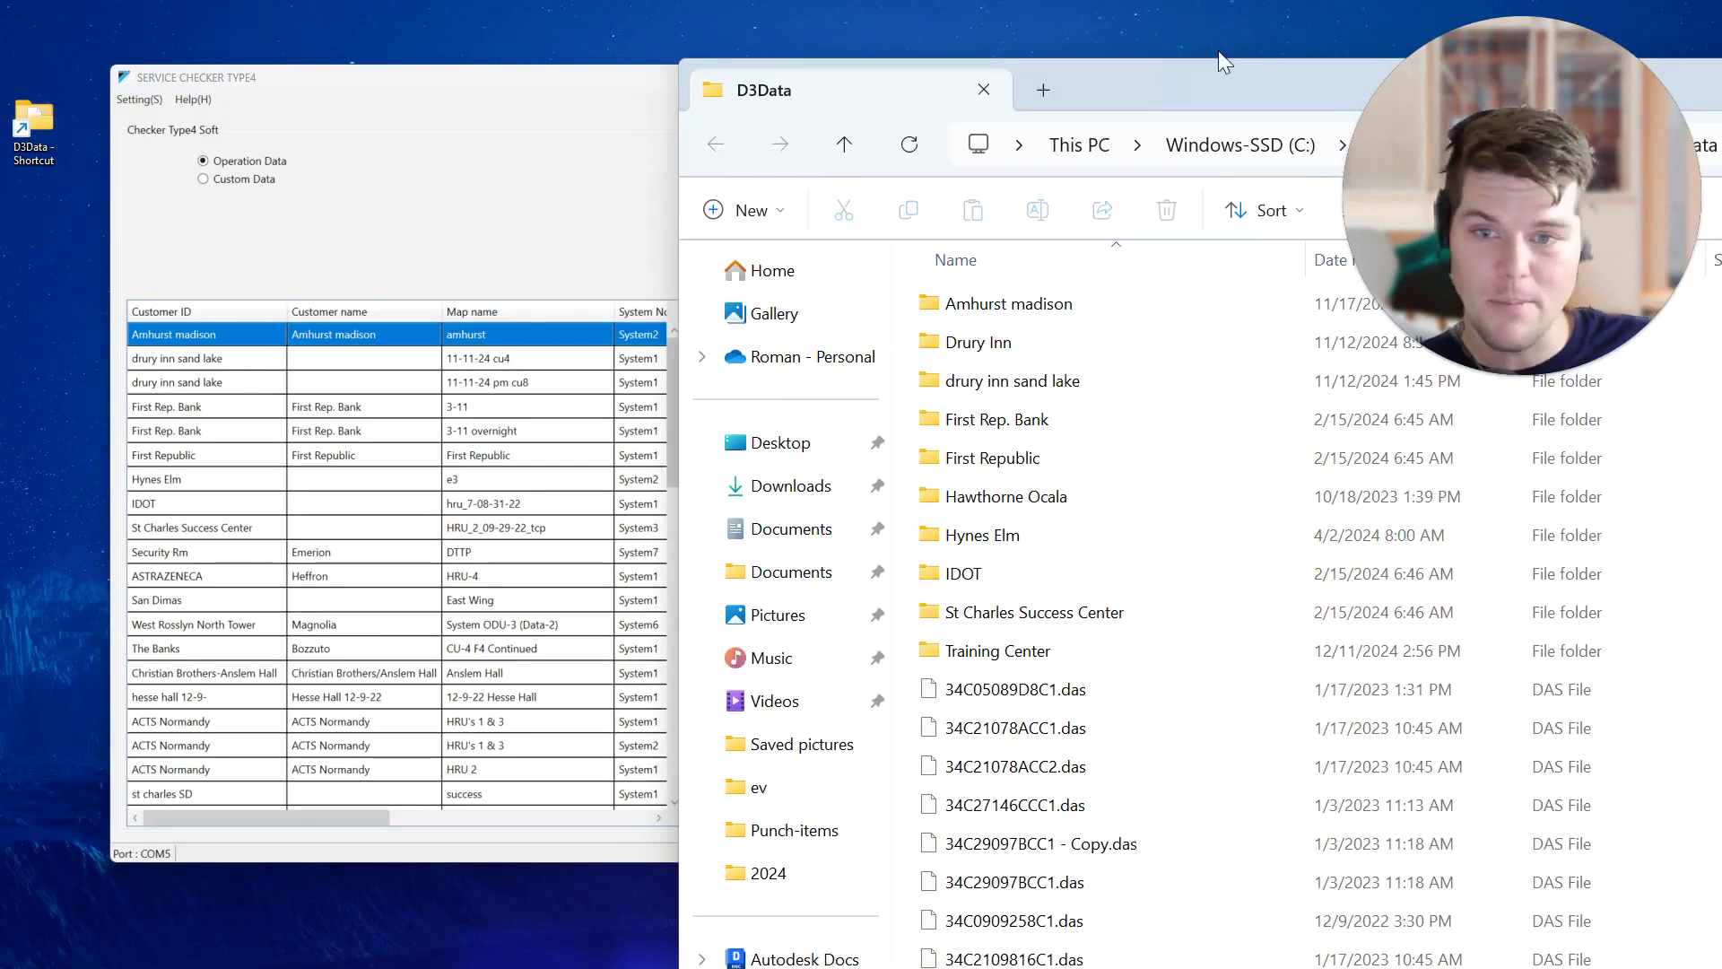
pyautogui.moveTo(1218, 50); pyautogui.dragTo(992, 4)
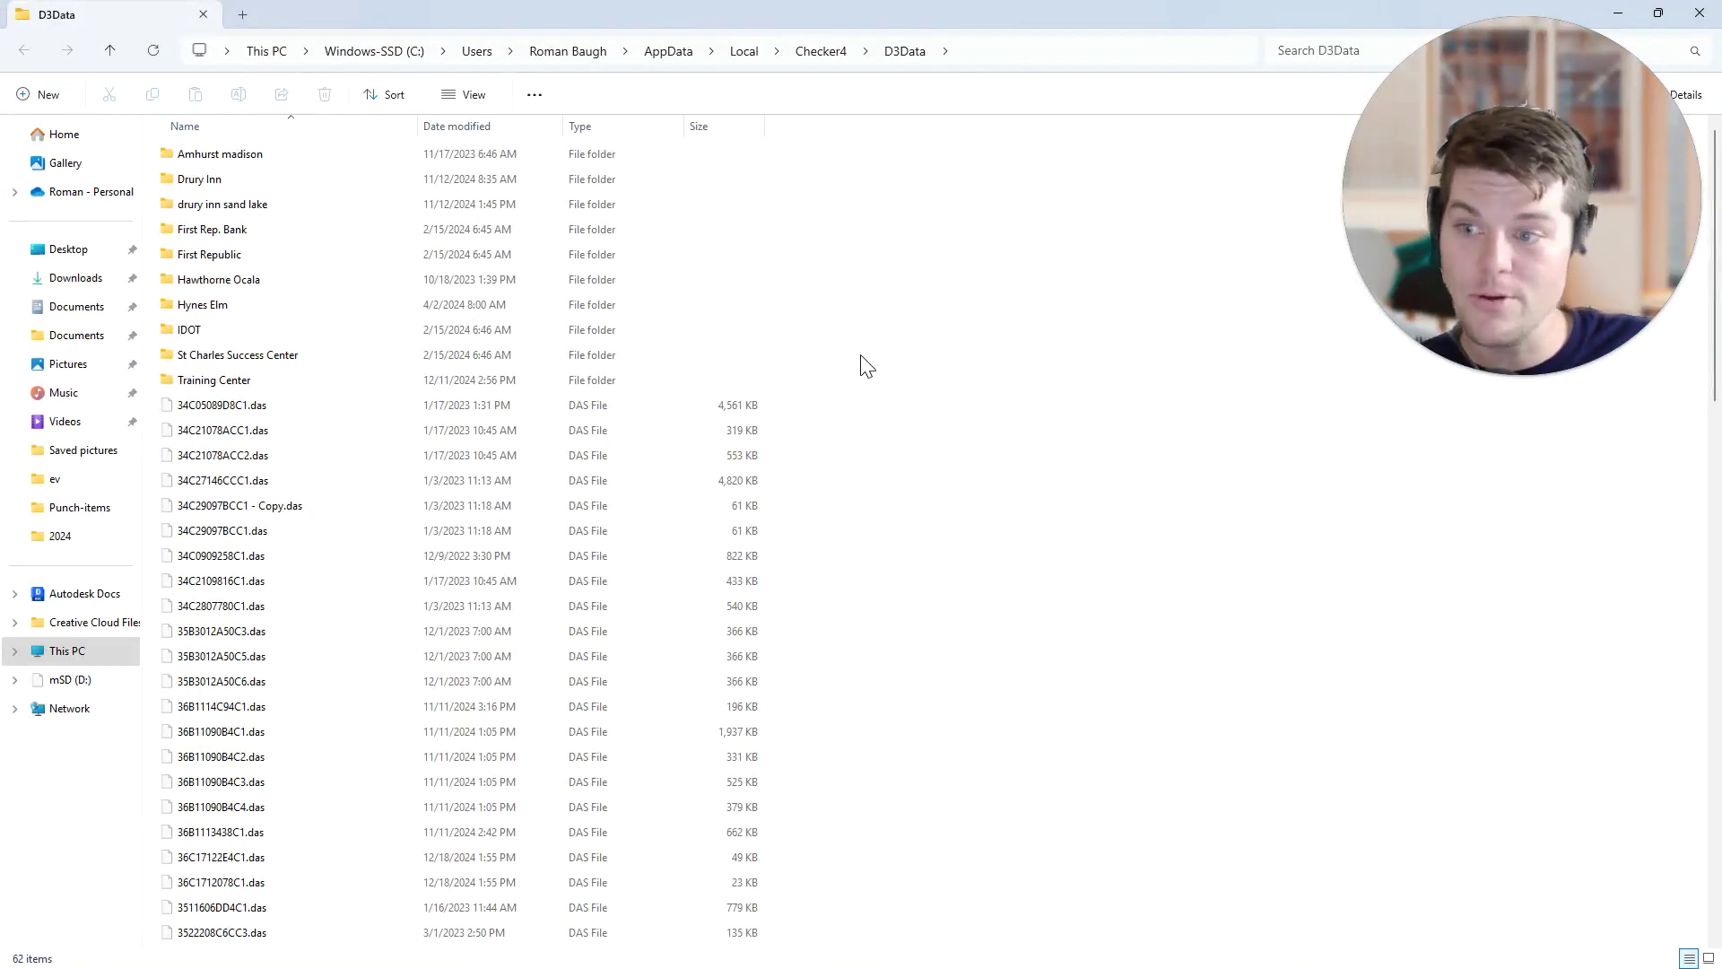
pyautogui.scroll(-10, 392, 460)
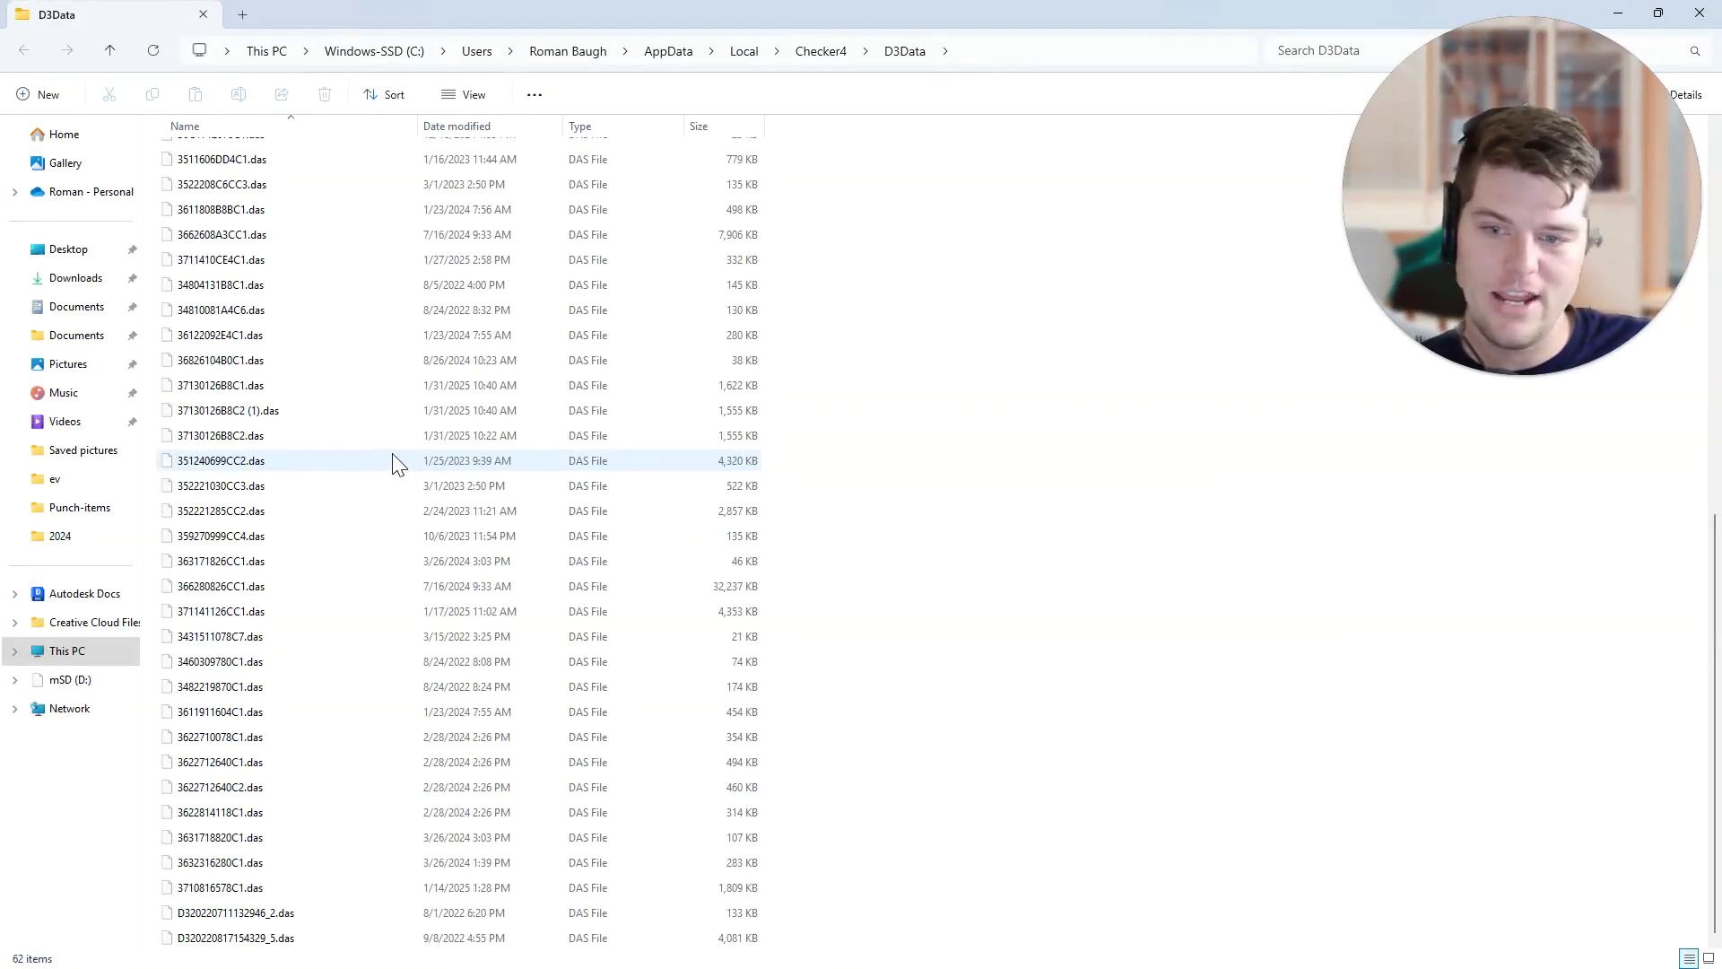
pyautogui.scroll(7, 552, 444)
pyautogui.scroll(3, 551, 444)
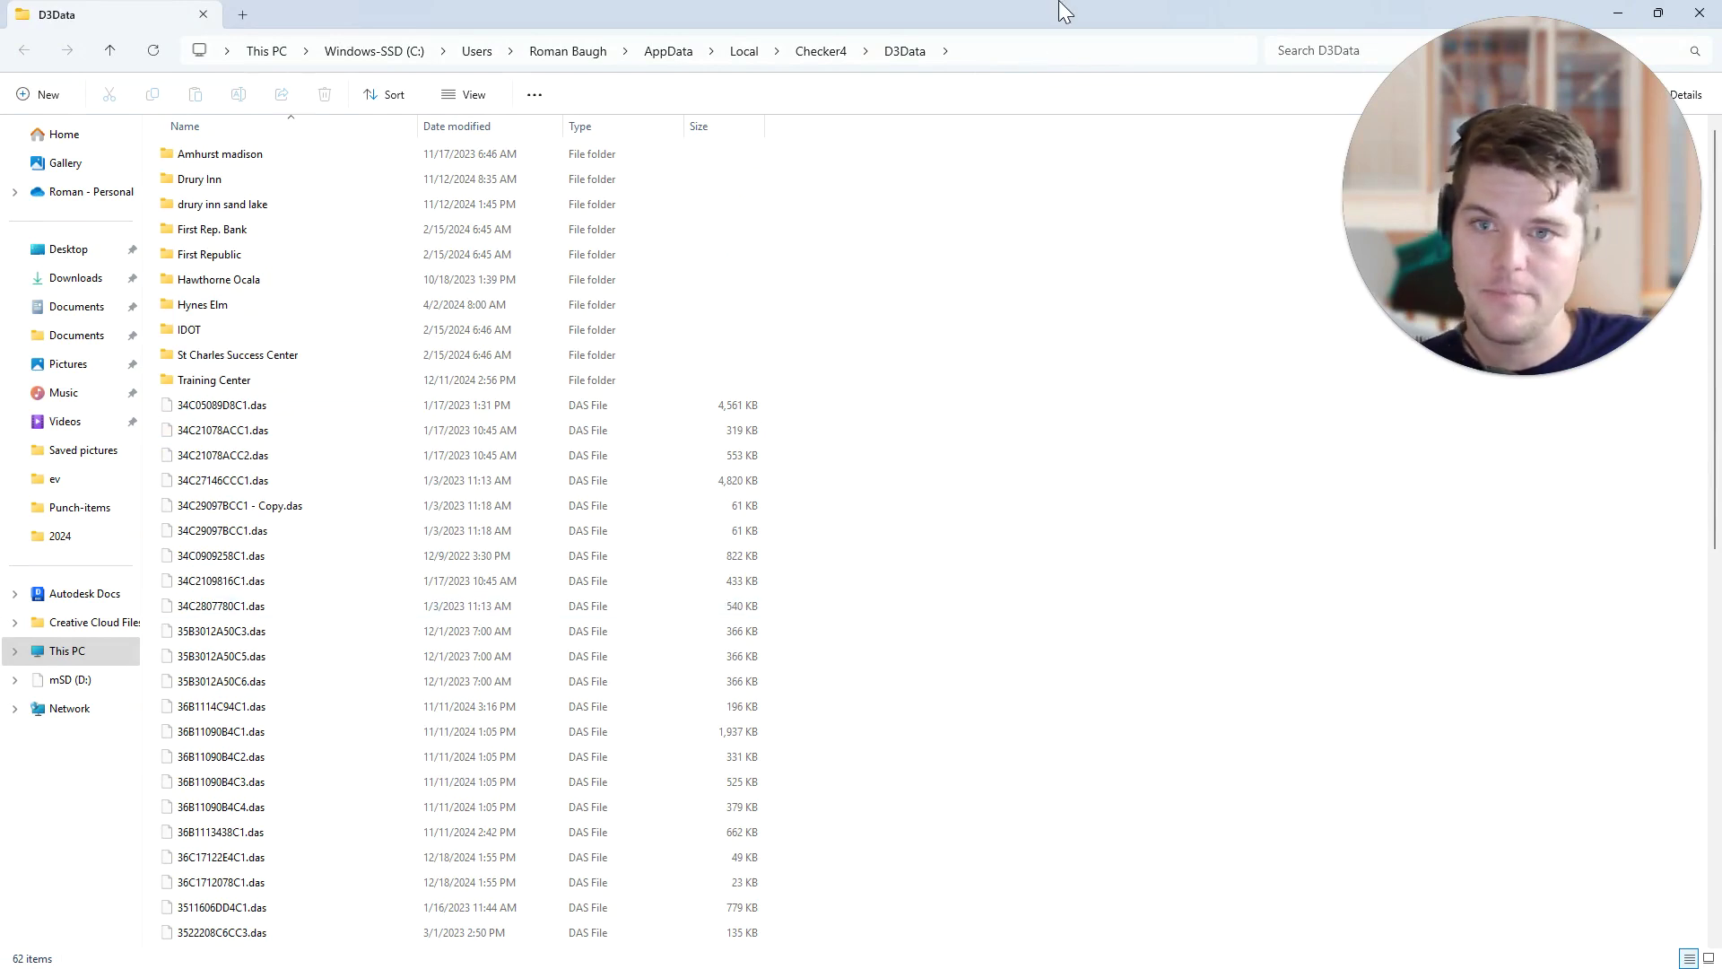
# Step: Shrink and move the D3Data window, then minimize it to reveal Service Checker
pyautogui.moveTo(1061, 8); pyautogui.dragTo(986, 196)
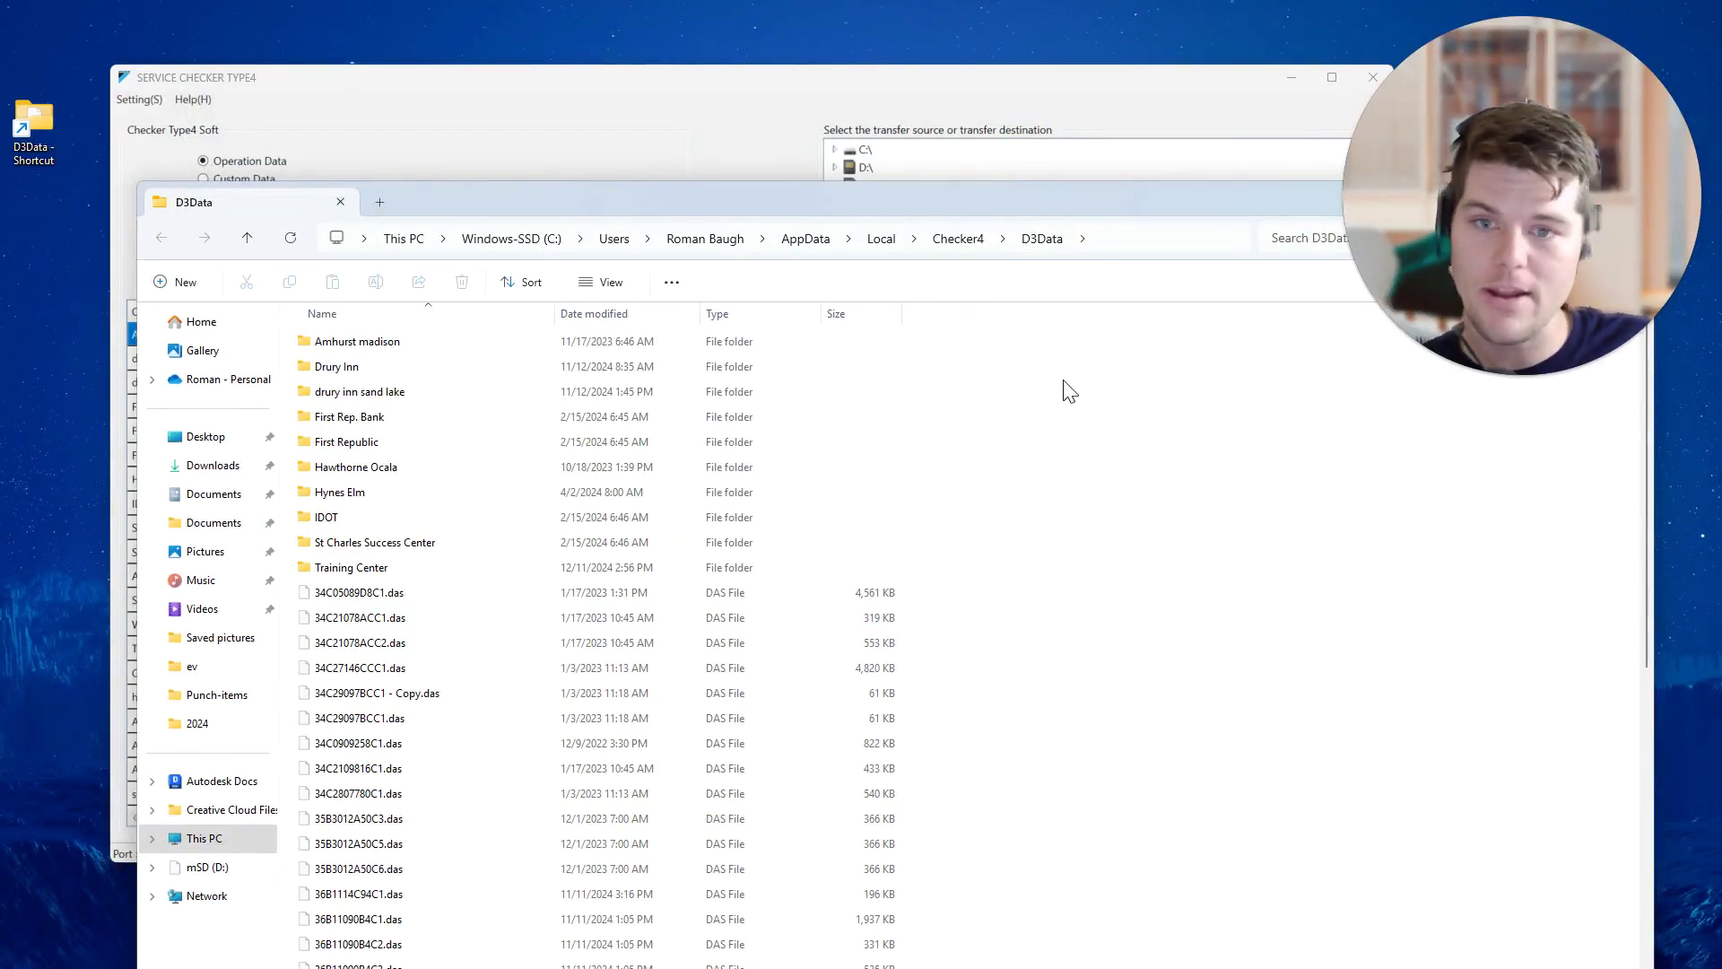
pyautogui.moveTo(1052, 215); pyautogui.dragTo(763, 267)
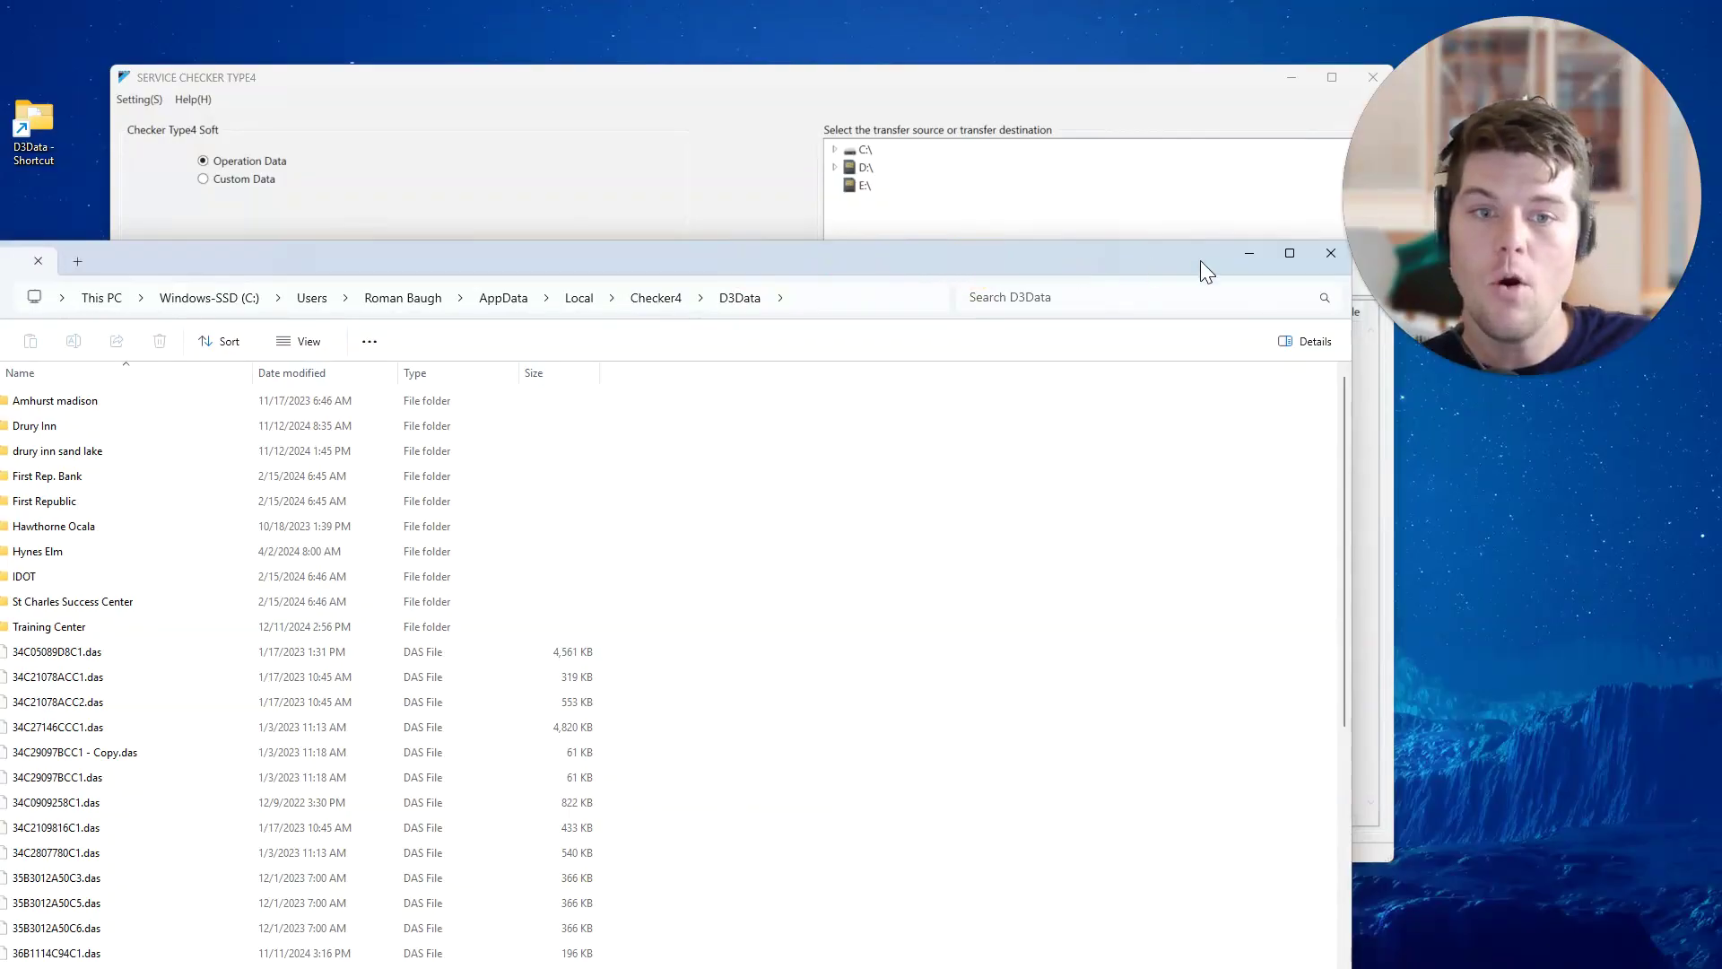
pyautogui.moveTo(1224, 260); pyautogui.dragTo(1191, 295)
pyautogui.click(1265, 267)
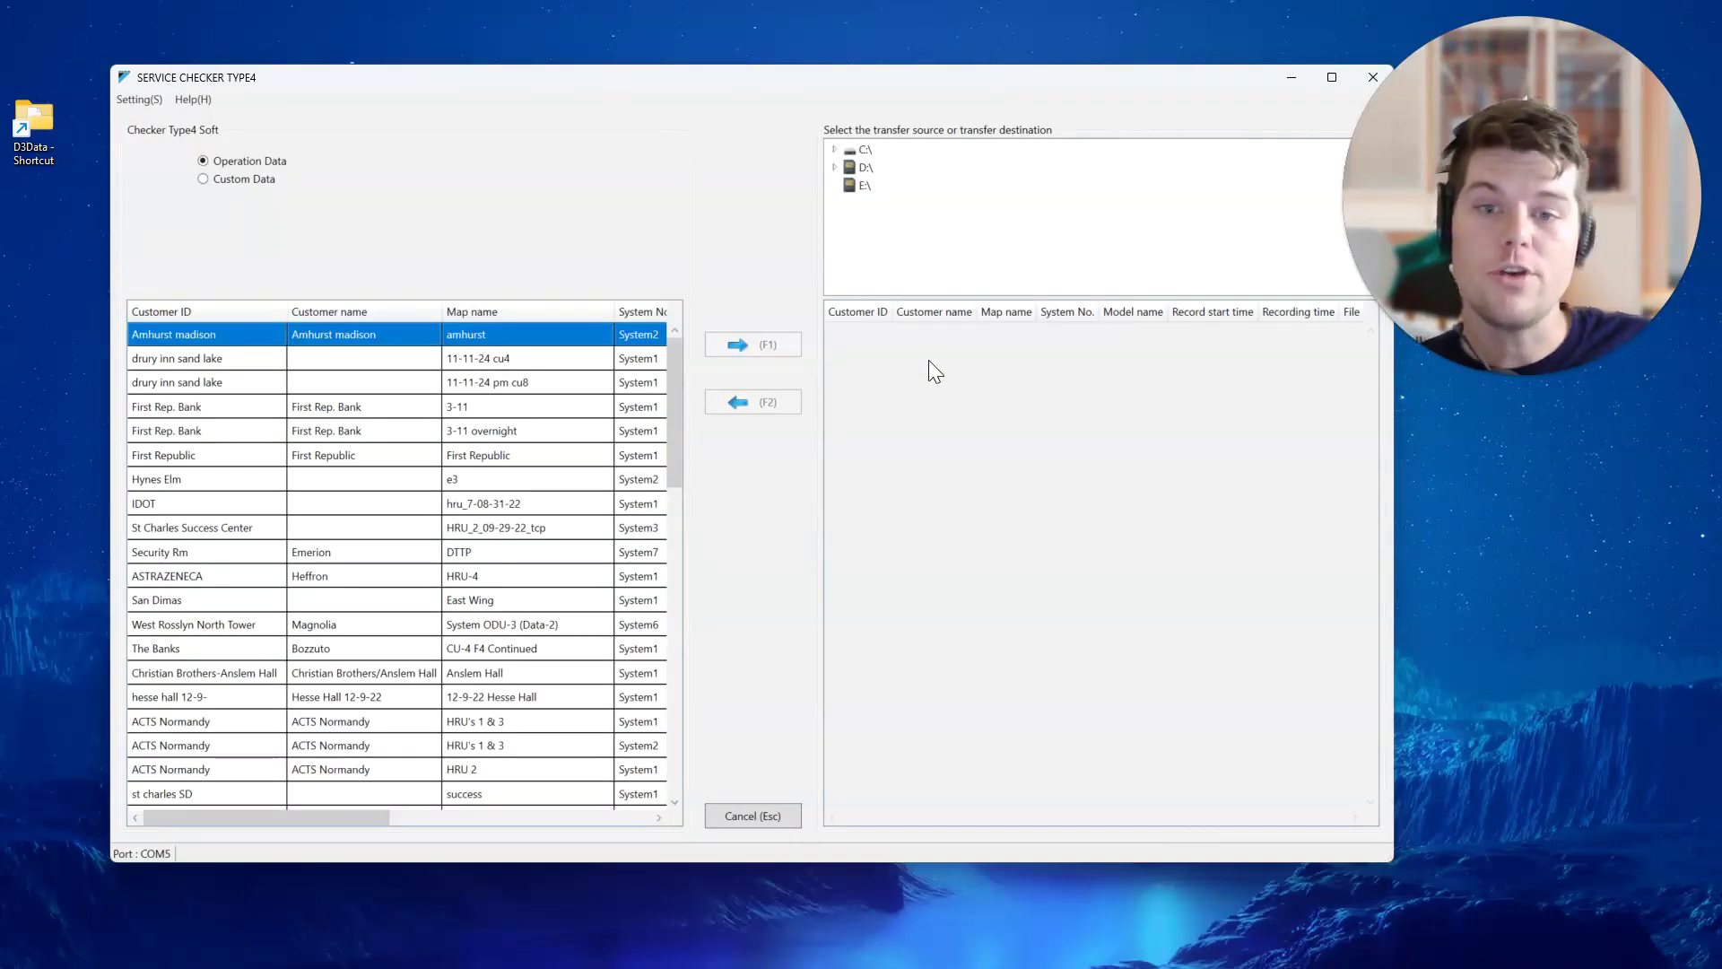
# Step: Choose the C: drive as transfer location and dismiss the Permission denied error
pyautogui.click(836, 149)
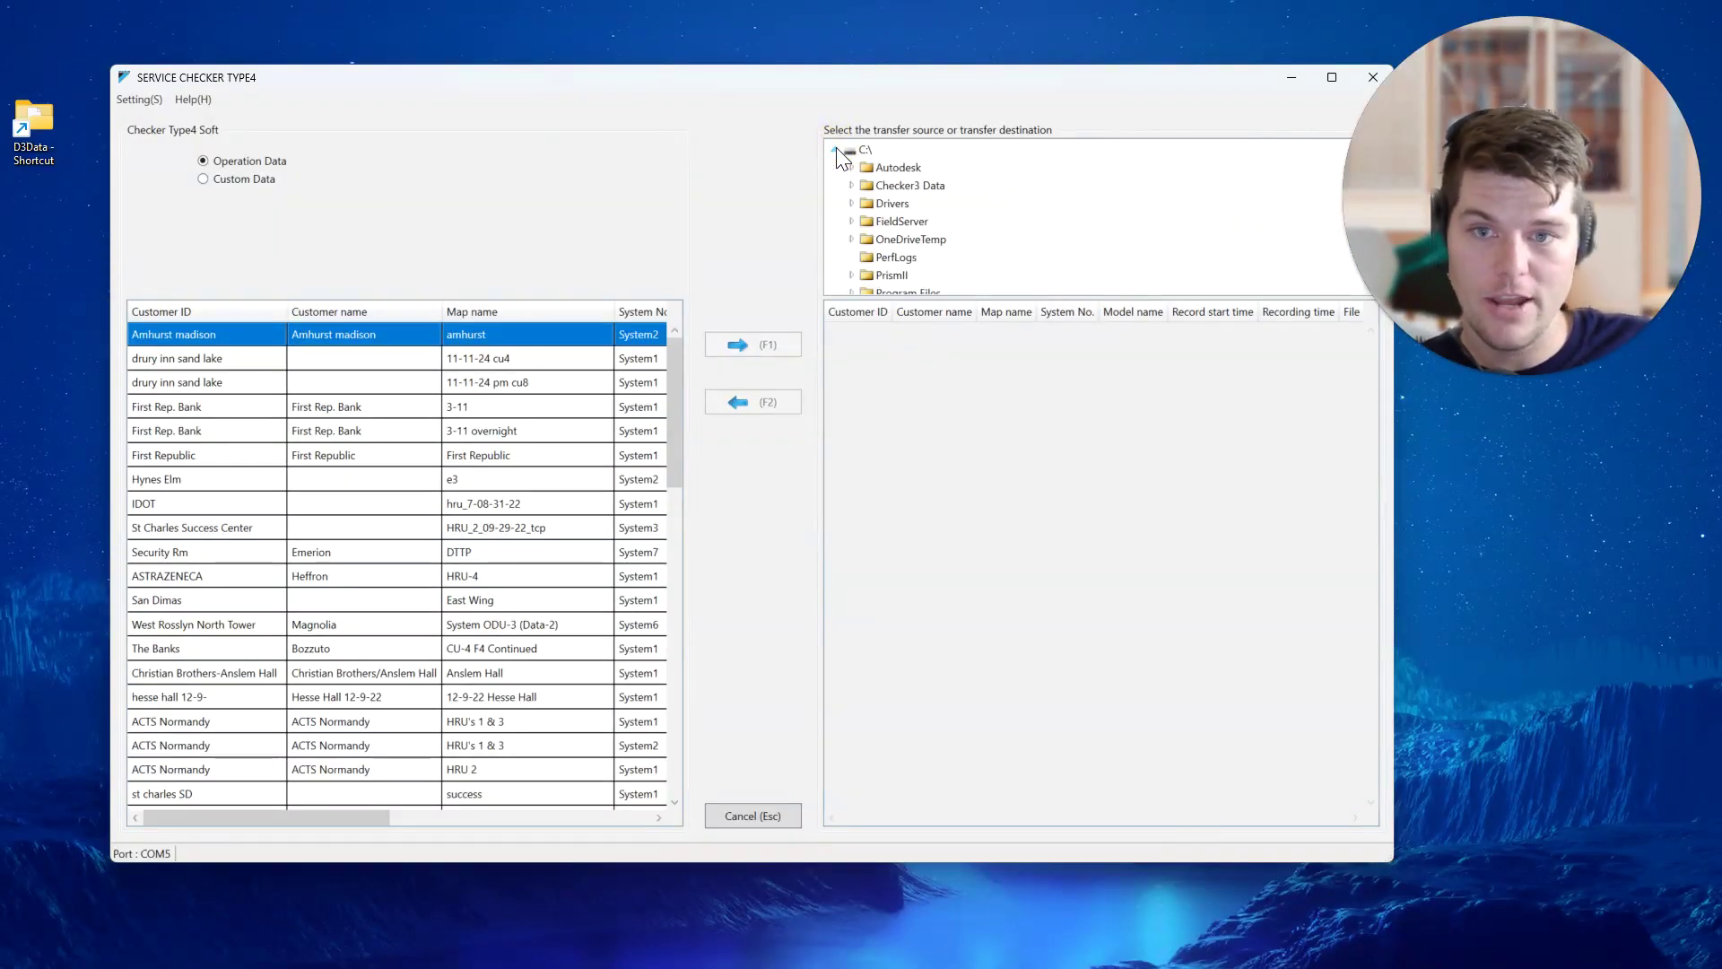
pyautogui.click(836, 149)
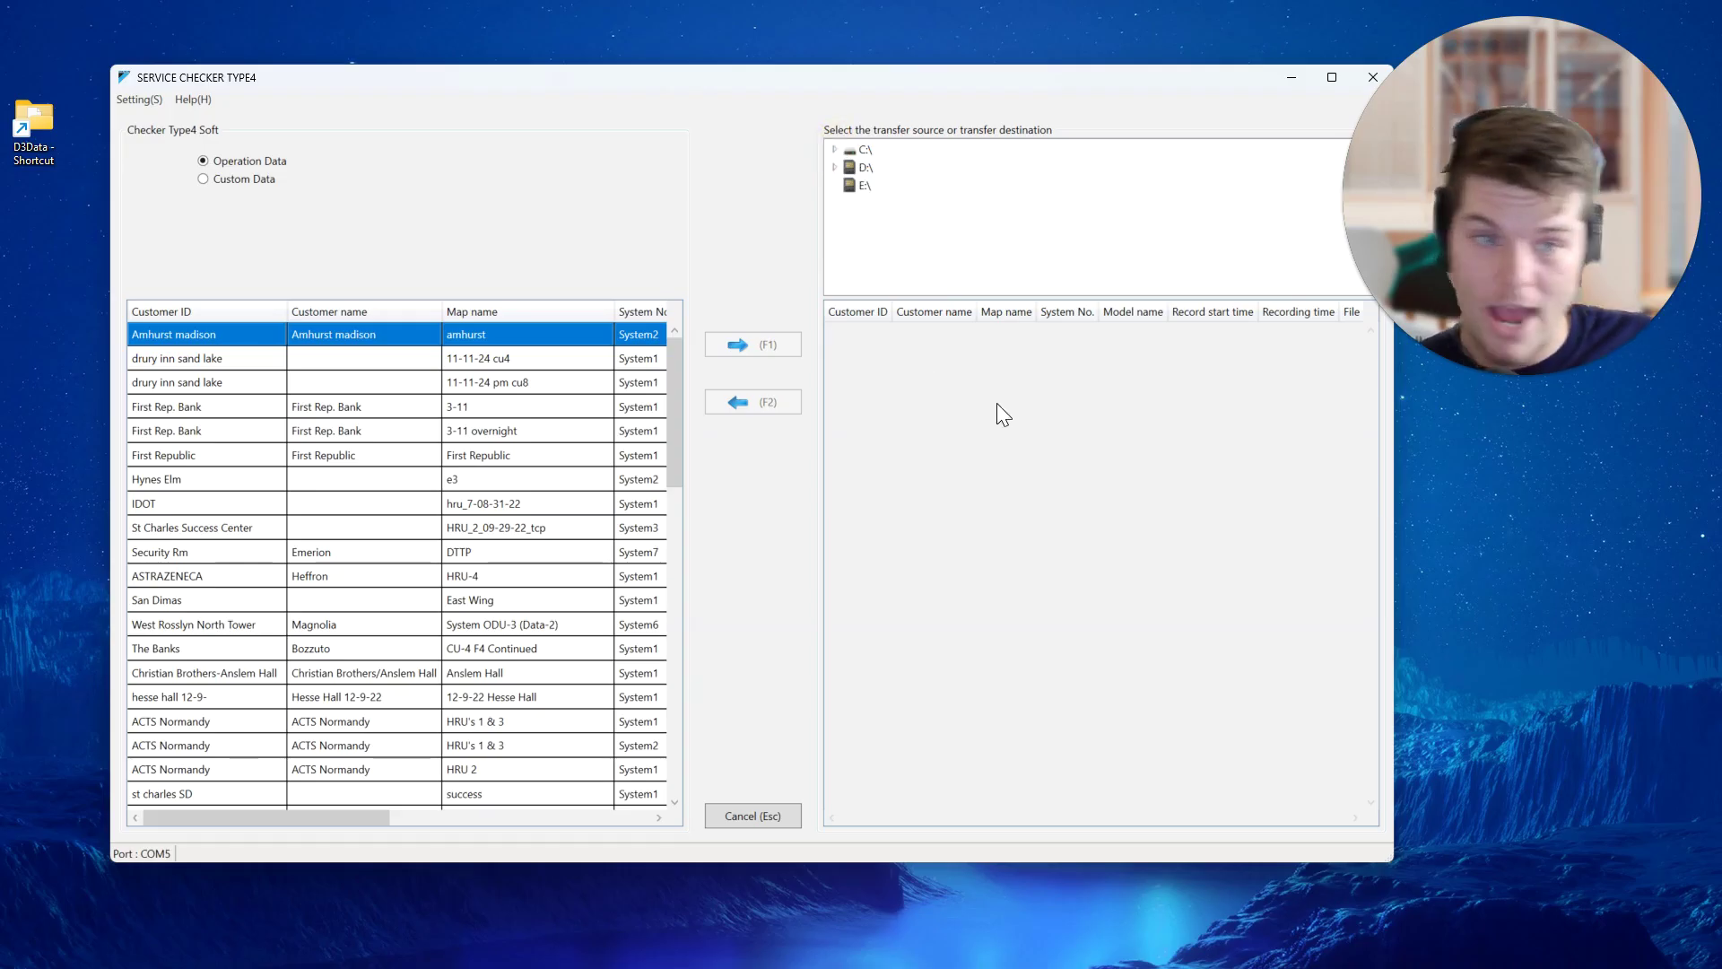
pyautogui.click(9, 148)
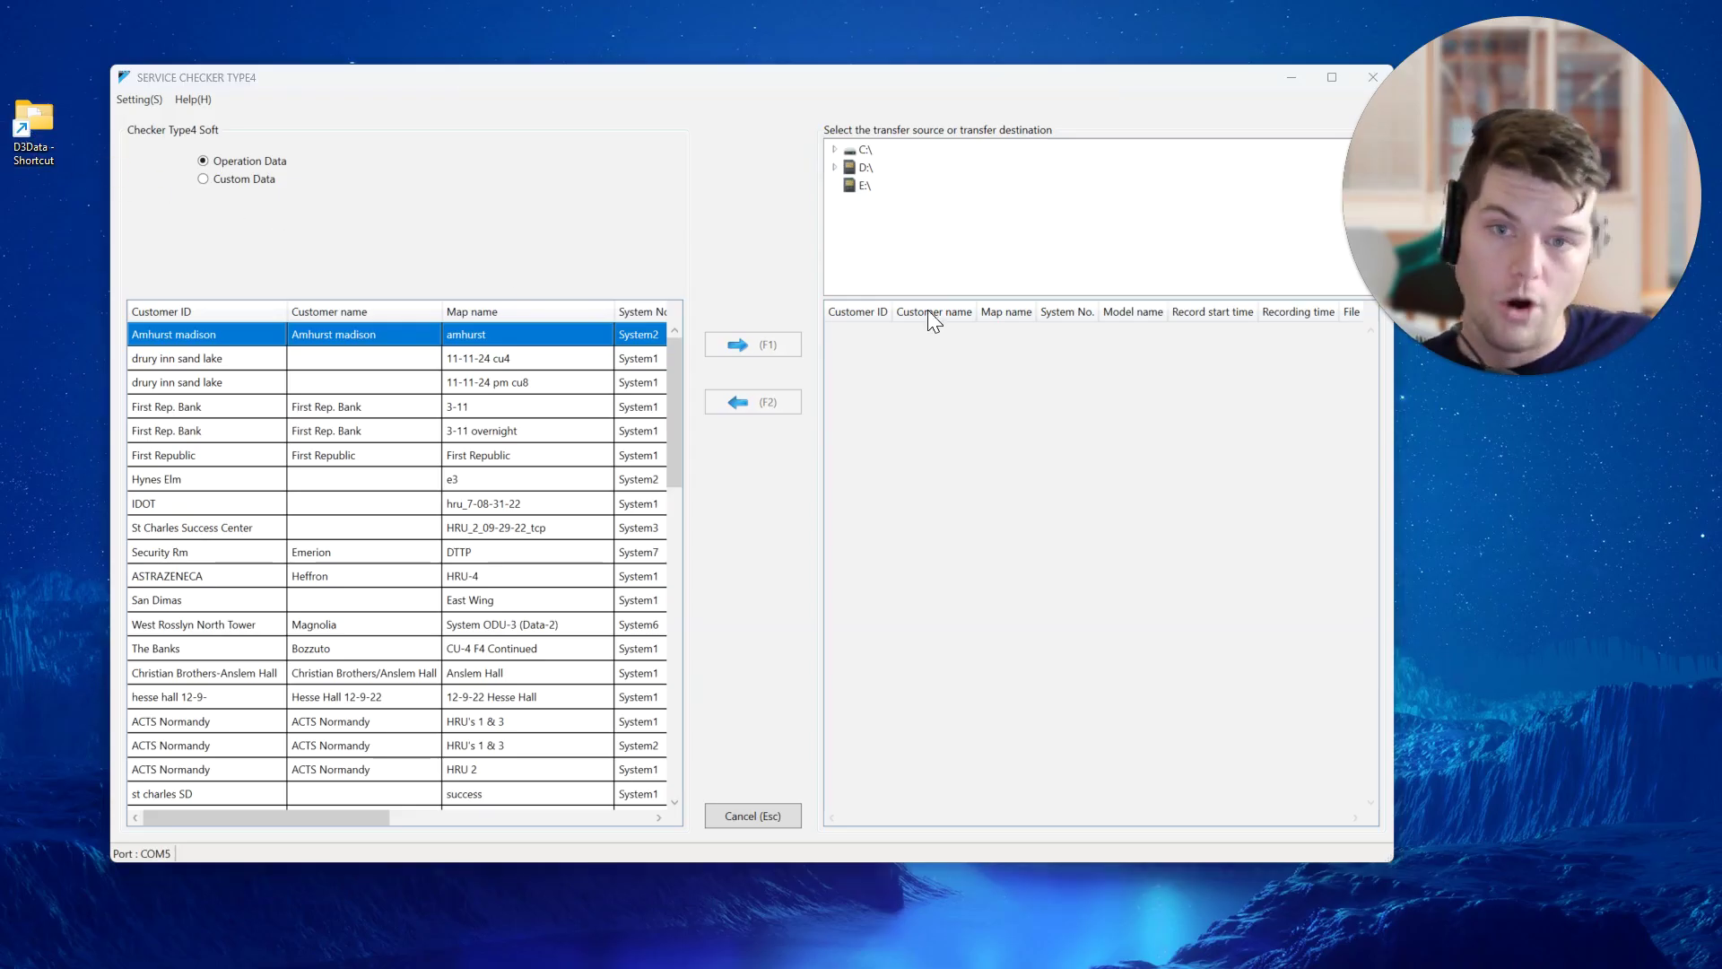
pyautogui.click(833, 150)
pyautogui.click(837, 150)
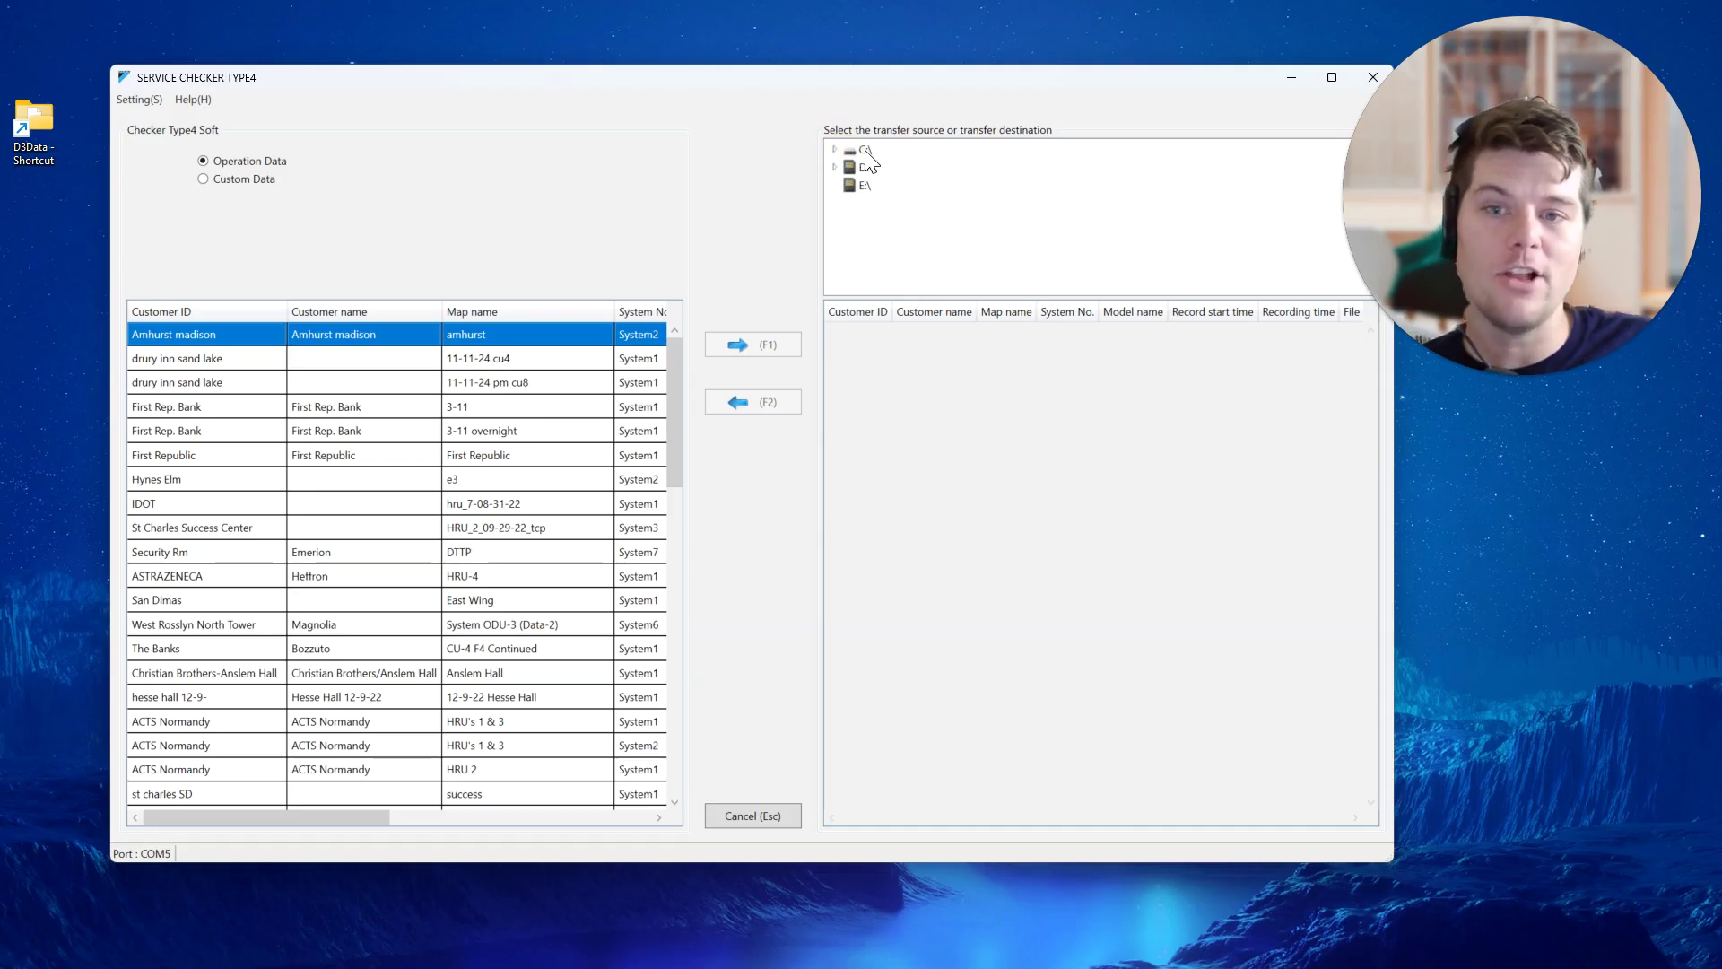
pyautogui.click(865, 150)
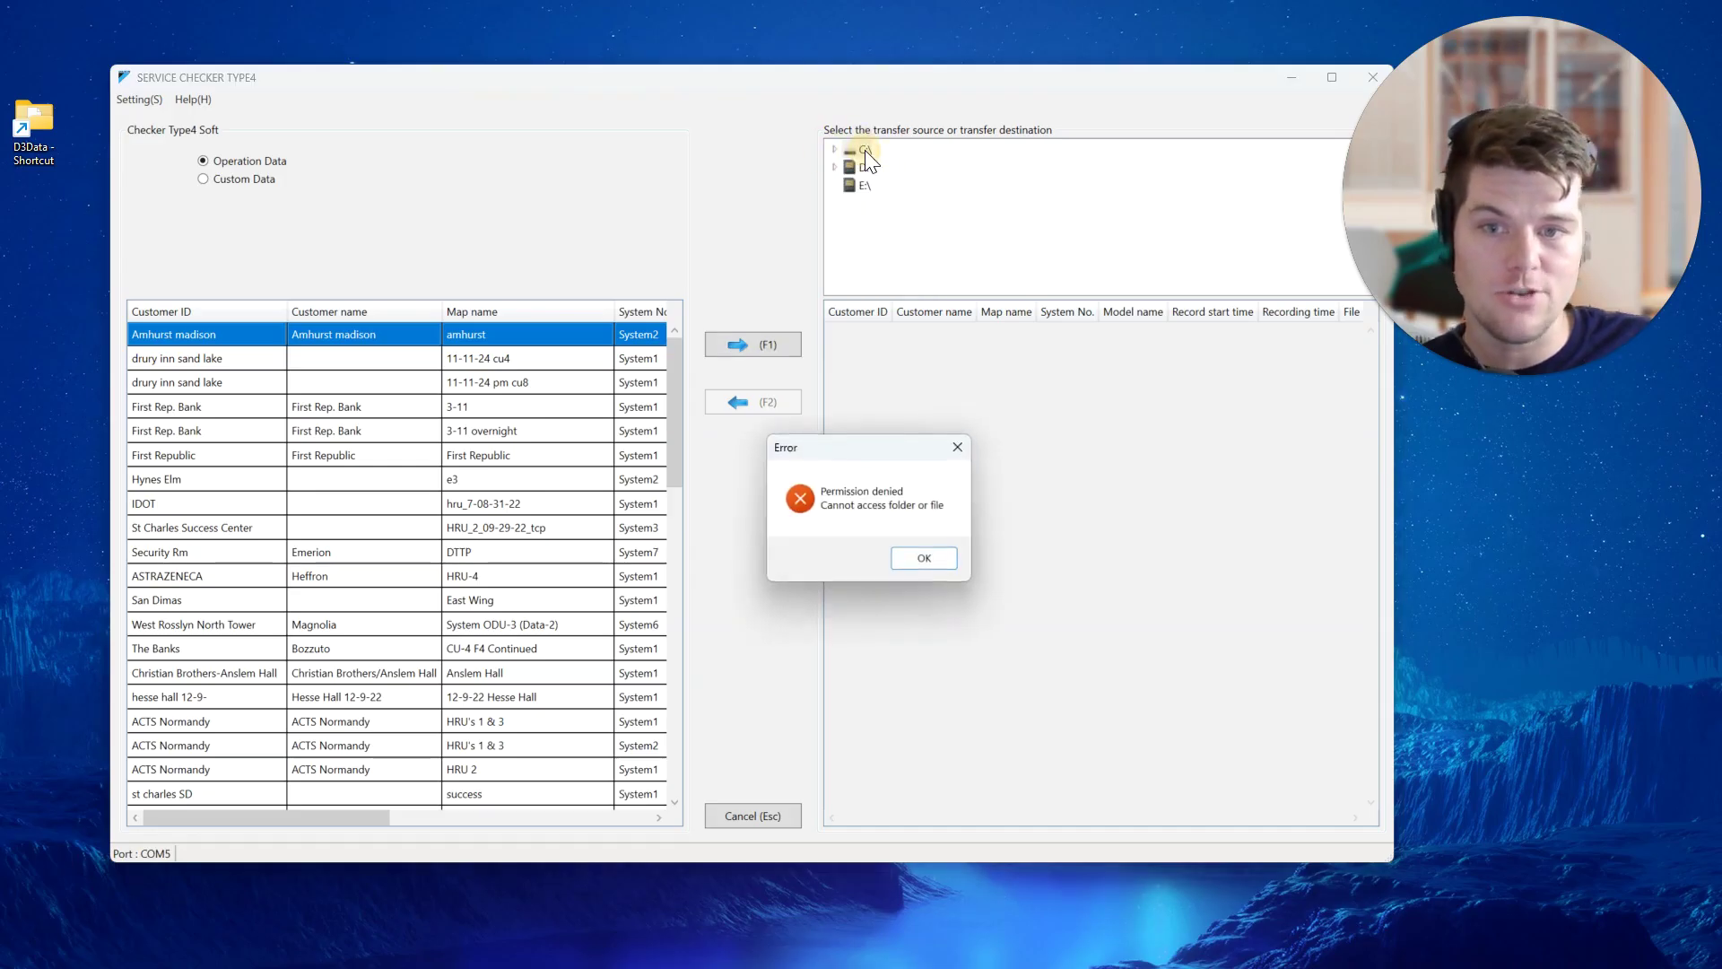
pyautogui.click(923, 558)
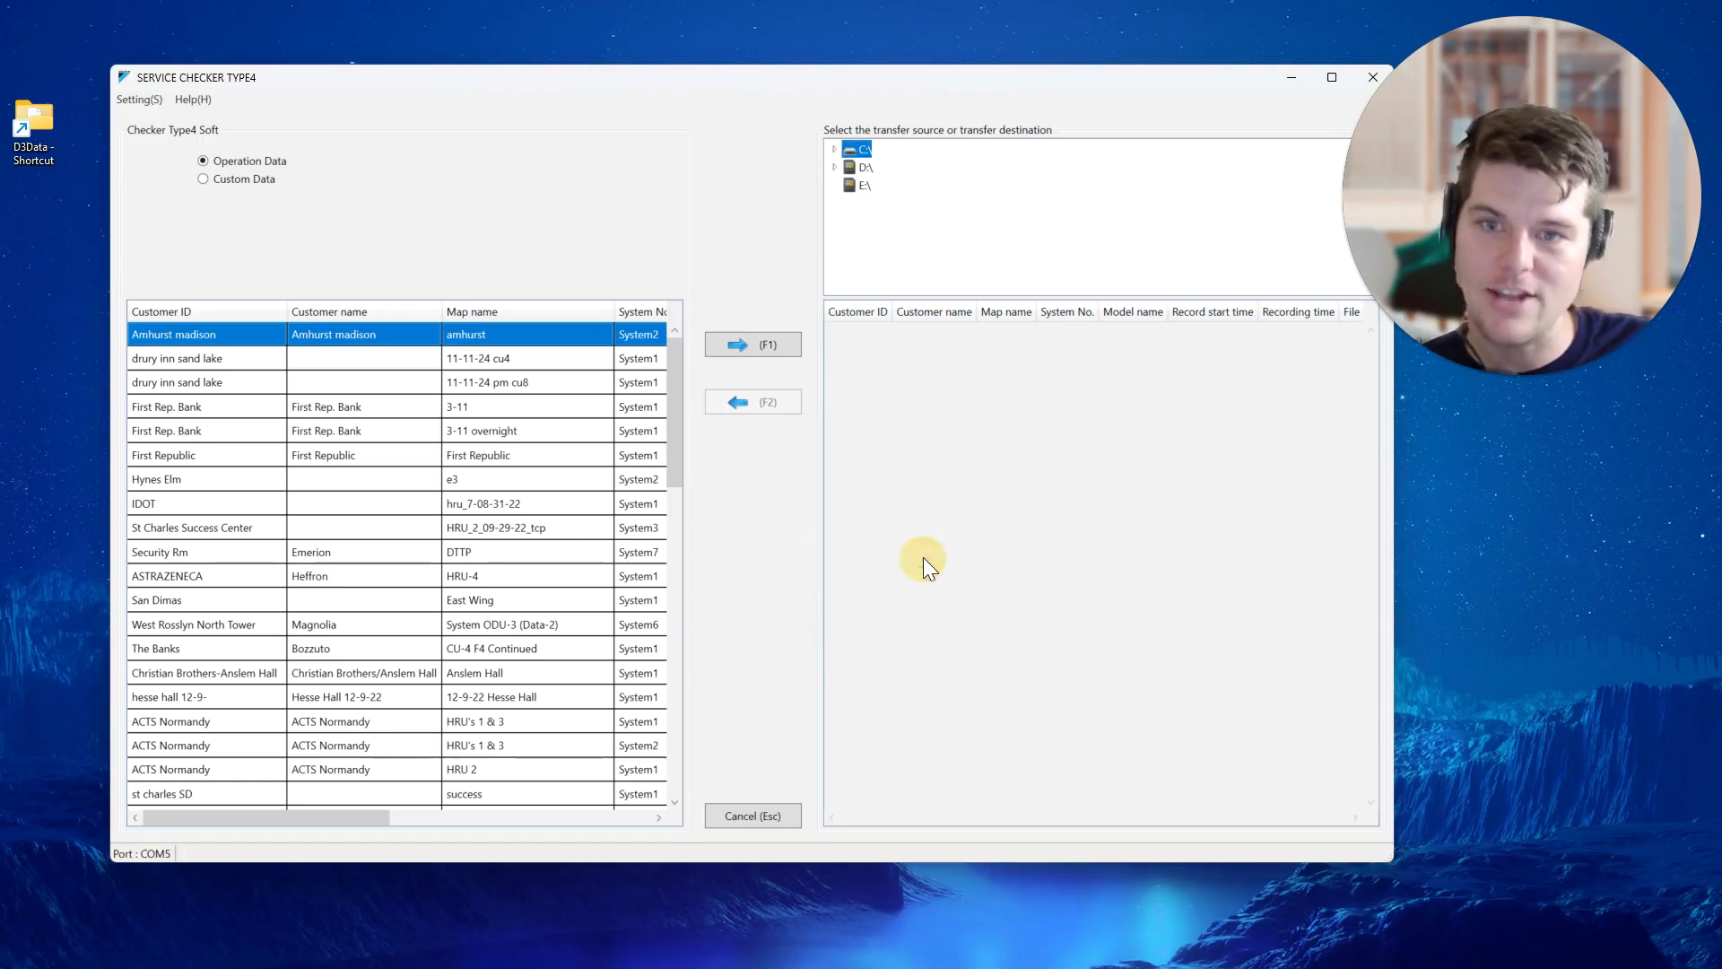
# Step: Expand the C: drive folders in the transfer tree
pyautogui.click(833, 149)
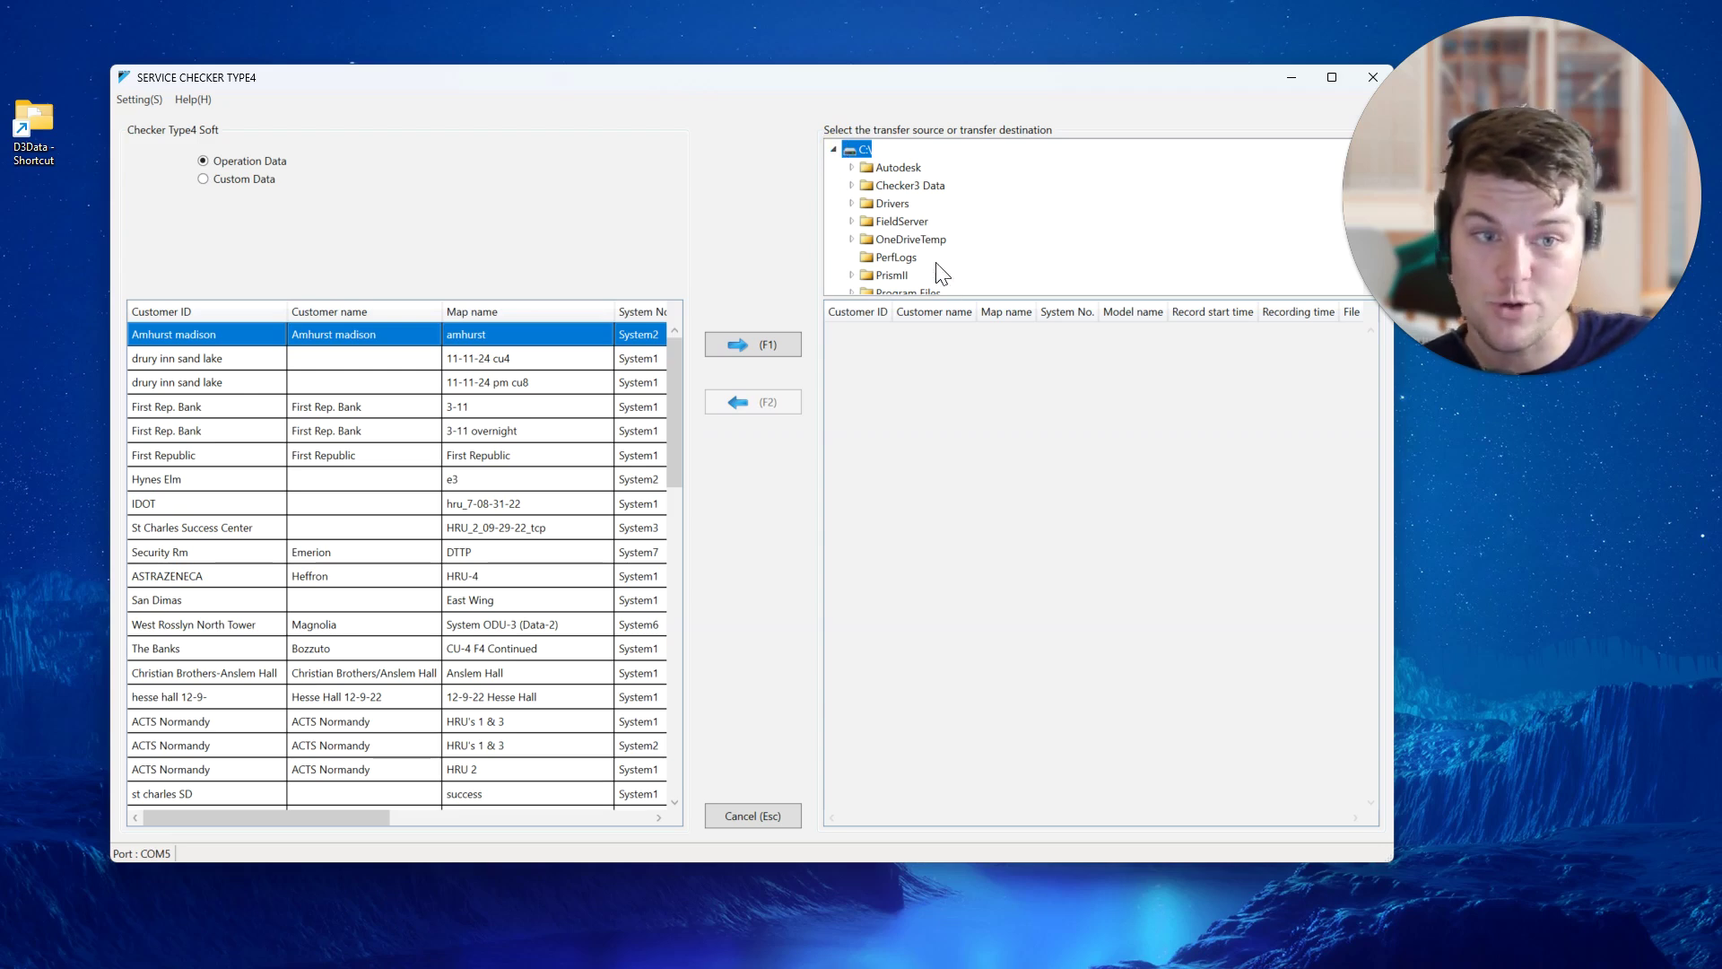
pyautogui.scroll(-3, 961, 254)
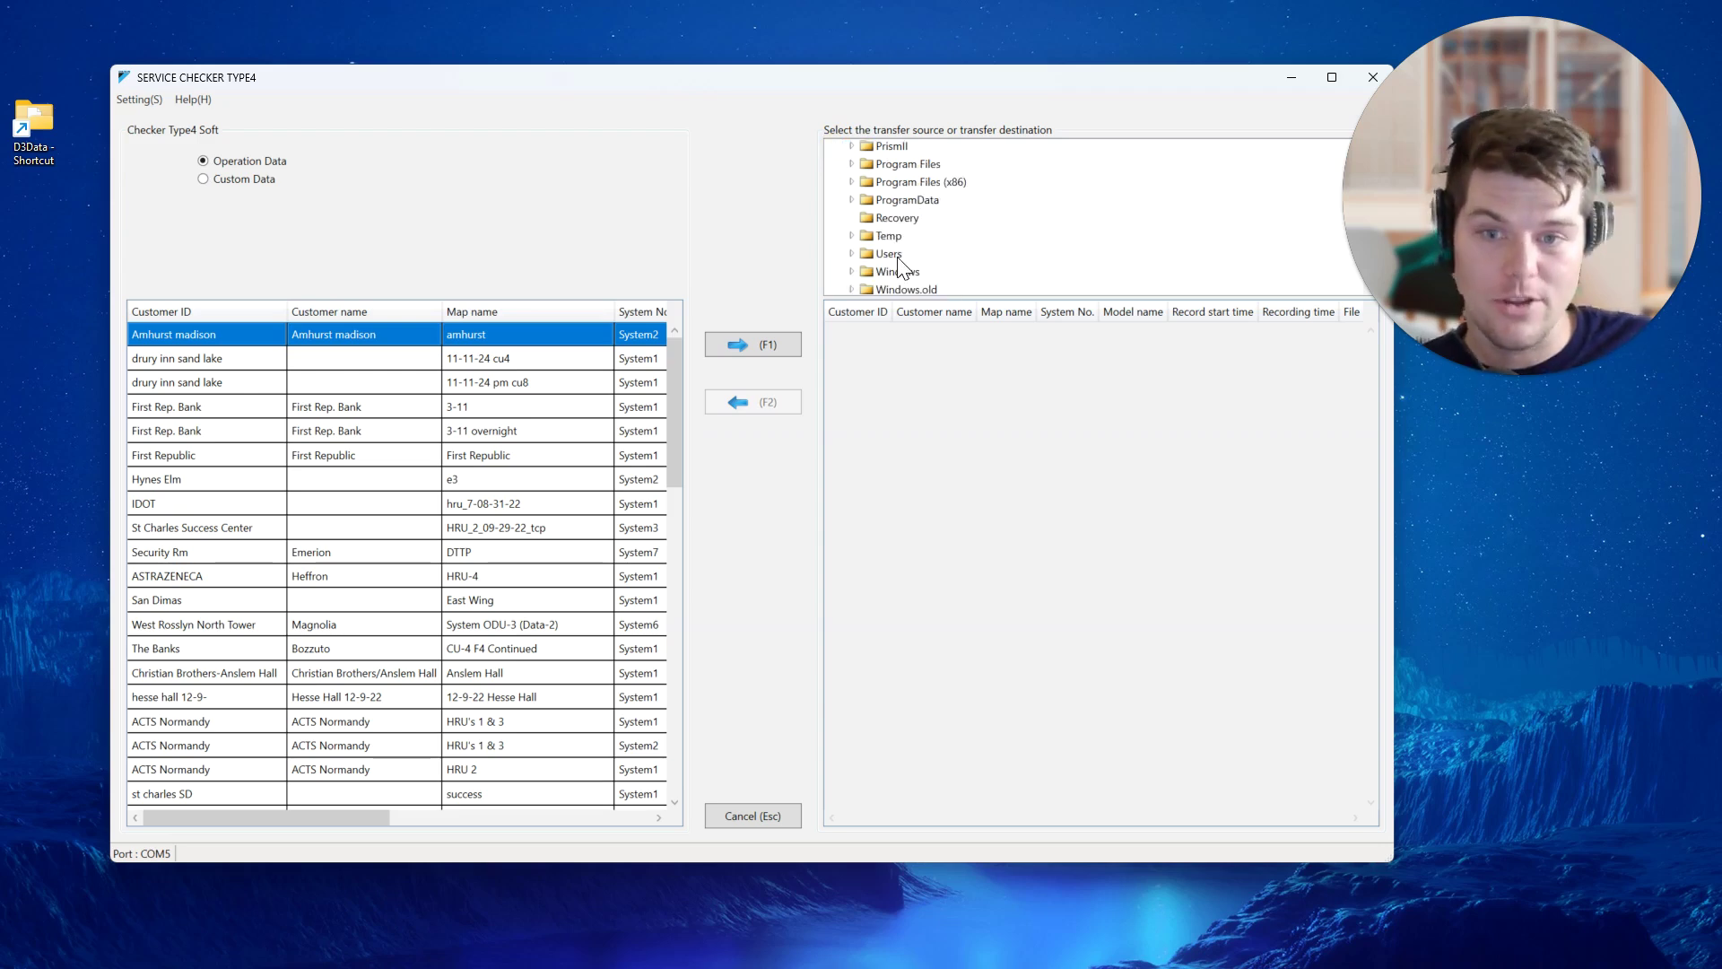
pyautogui.scroll(3, 905, 258)
pyautogui.scroll(-3, 959, 254)
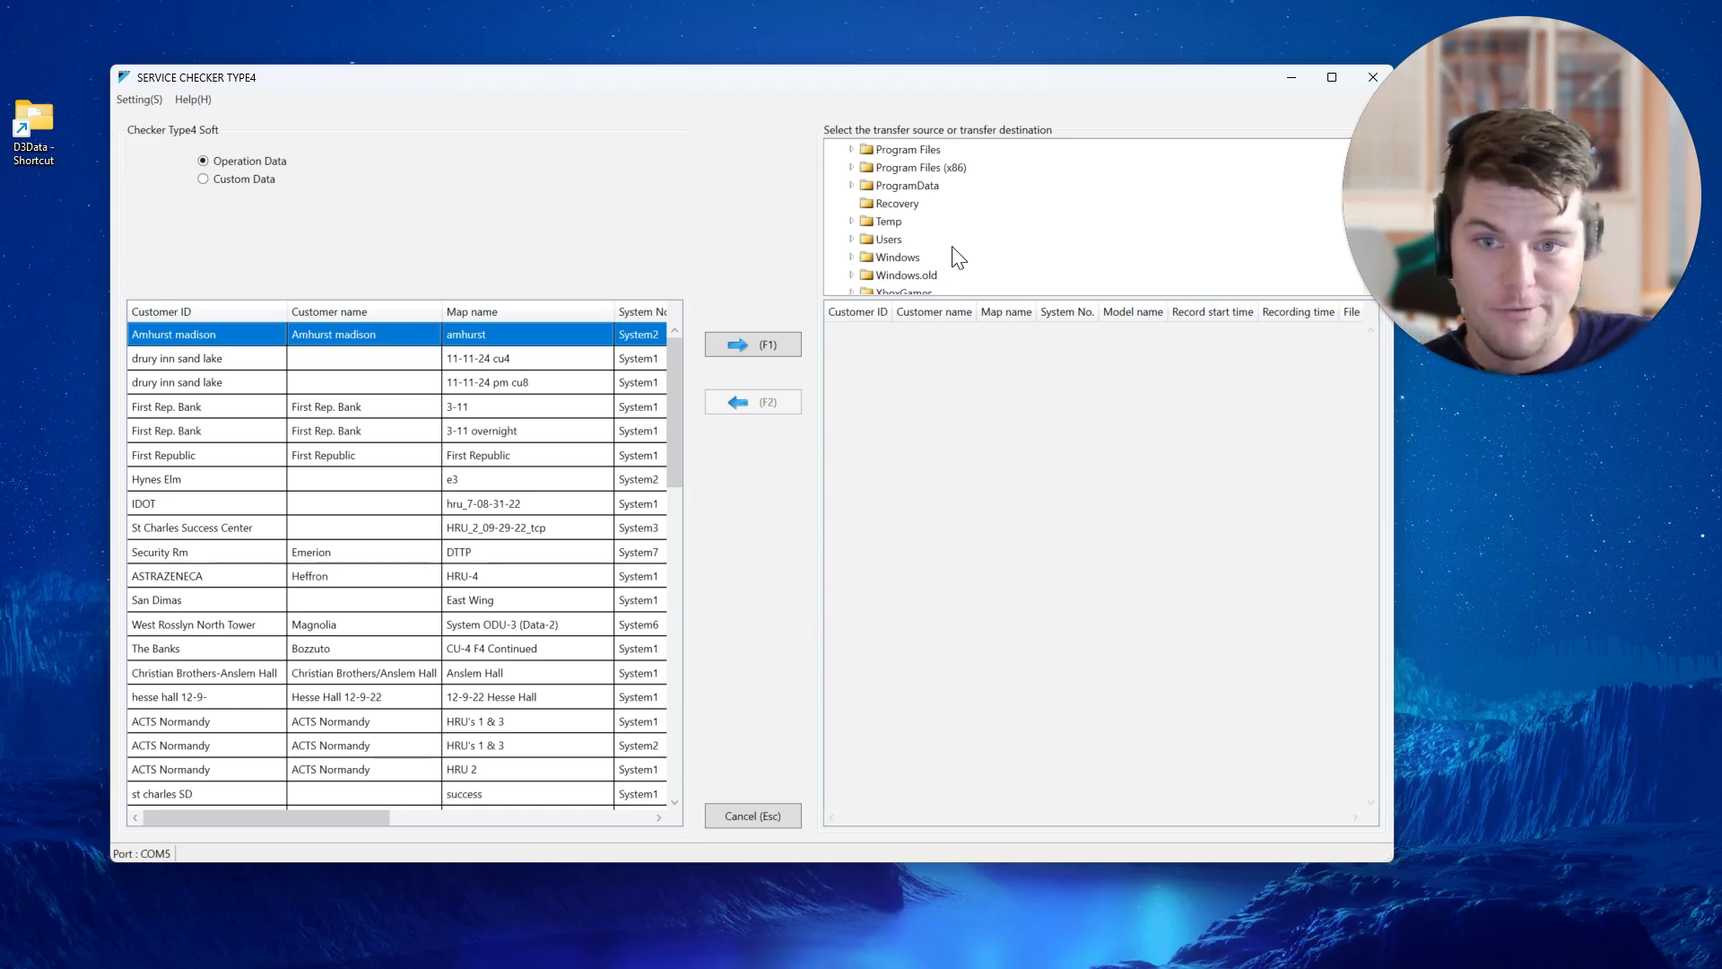
pyautogui.scroll(3, 953, 248)
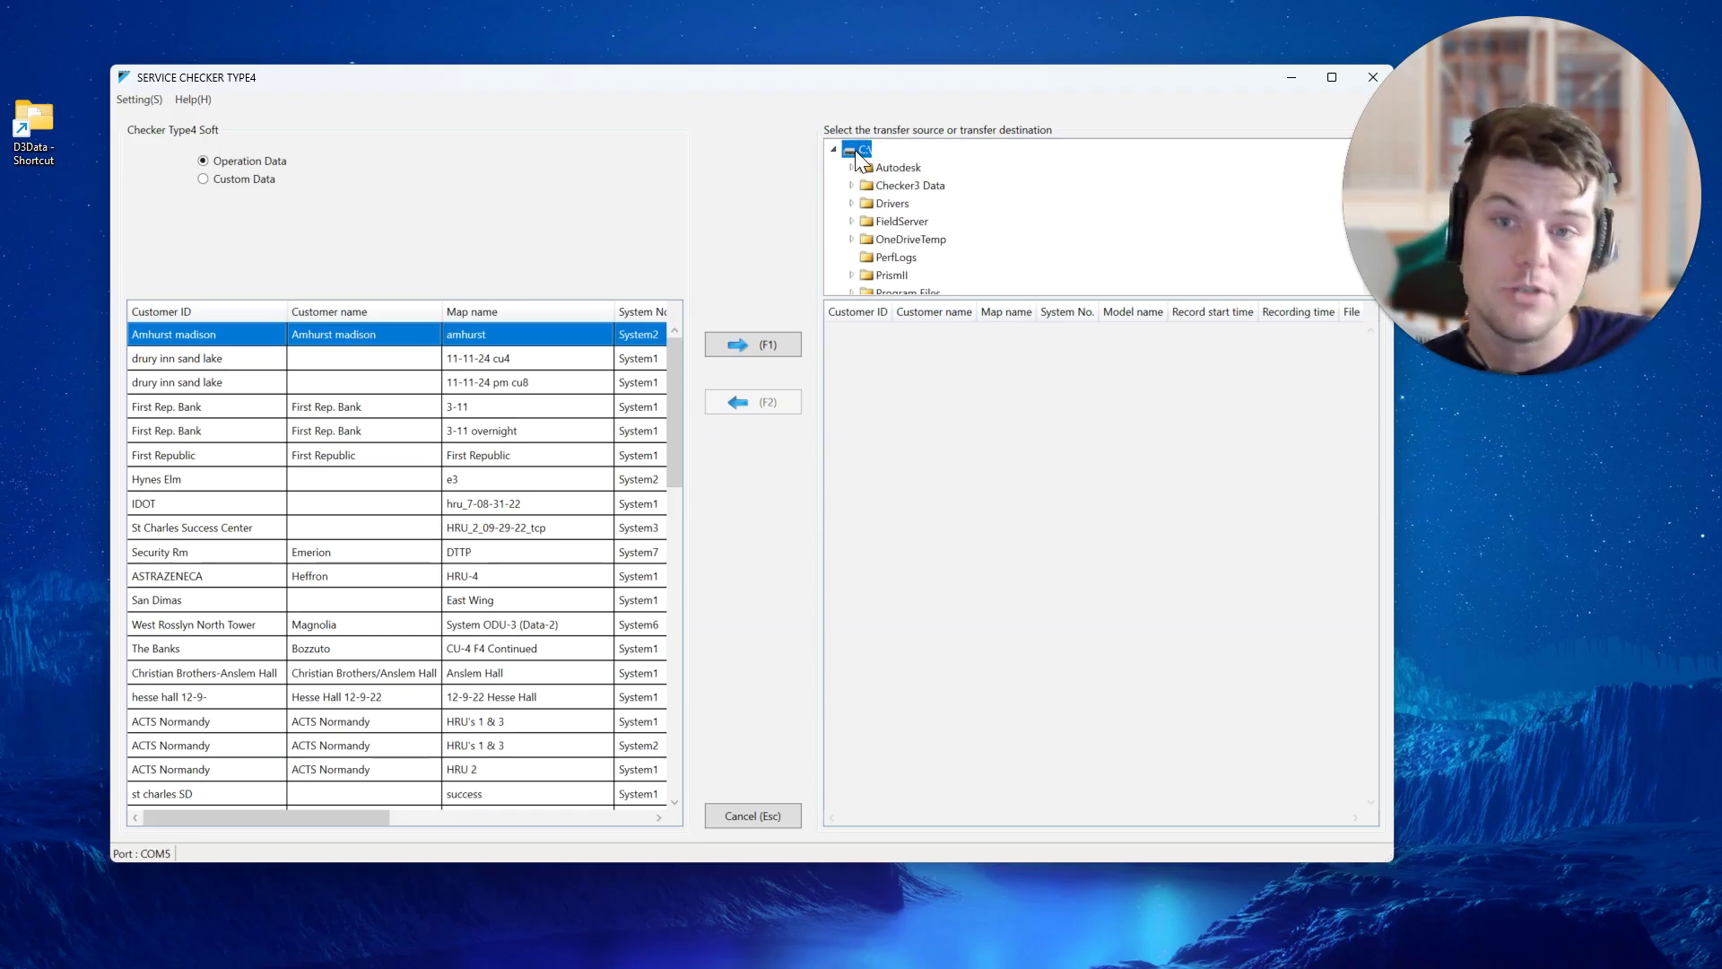
pyautogui.scroll(-3, 856, 154)
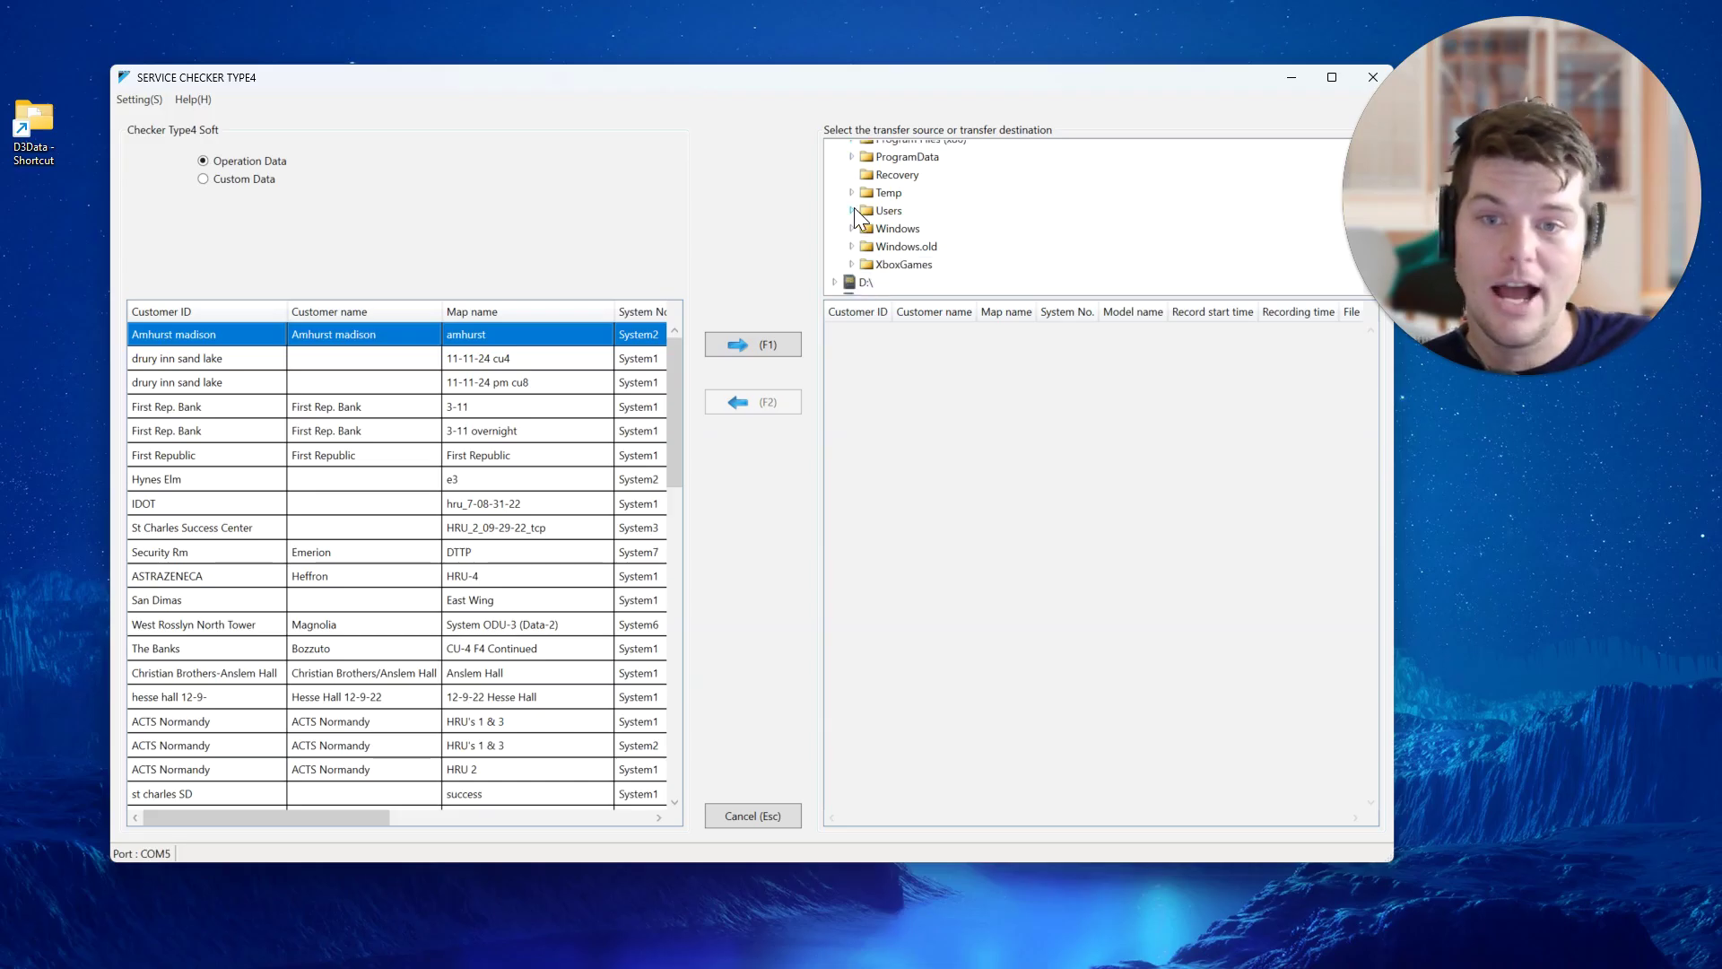
# Step: Expand Users, the user's profile folder and Downloads in the transfer tree
pyautogui.click(852, 209)
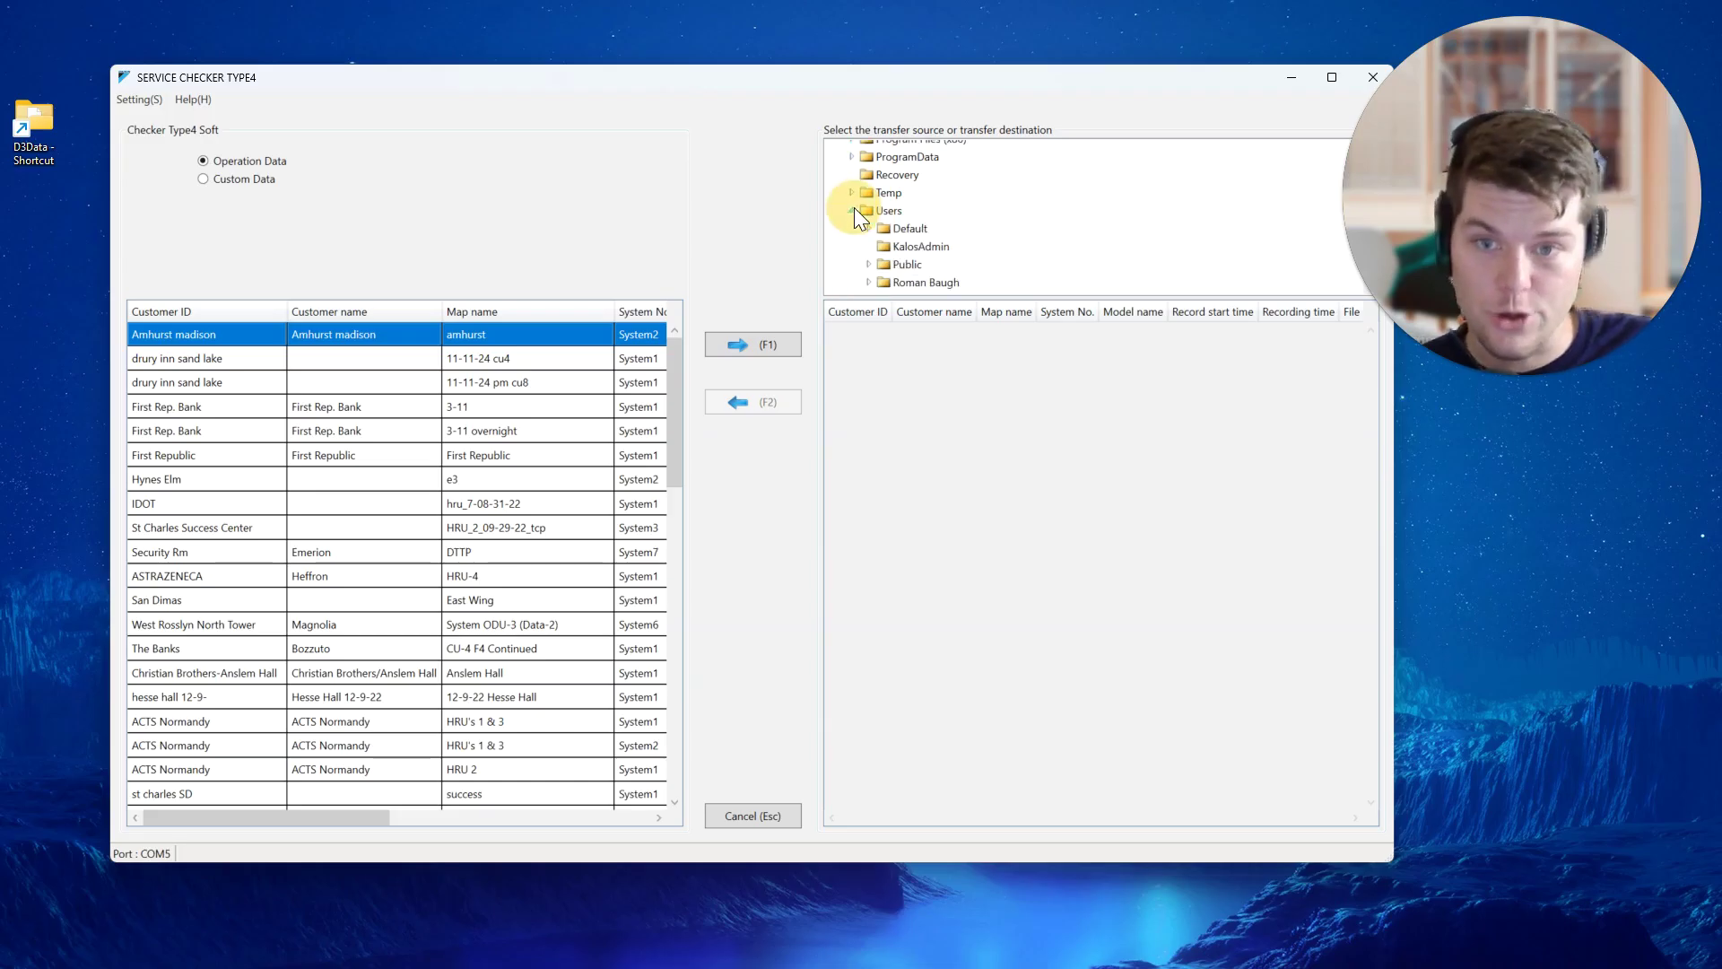
pyautogui.click(869, 282)
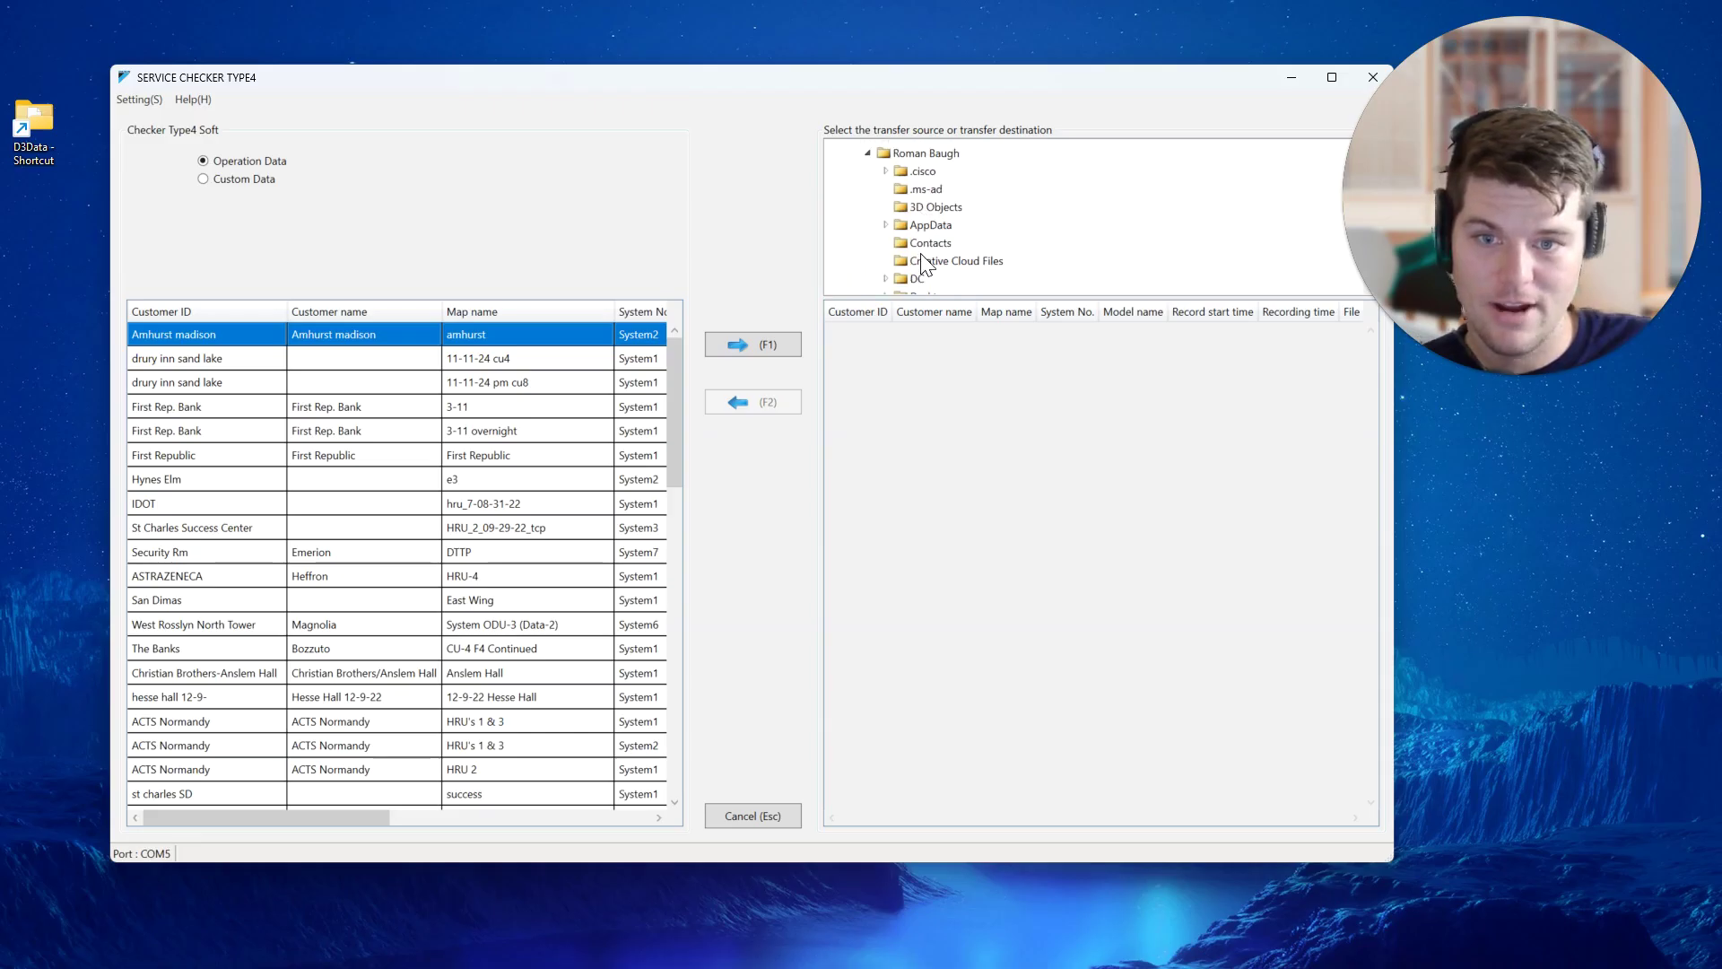
pyautogui.scroll(1, 936, 226)
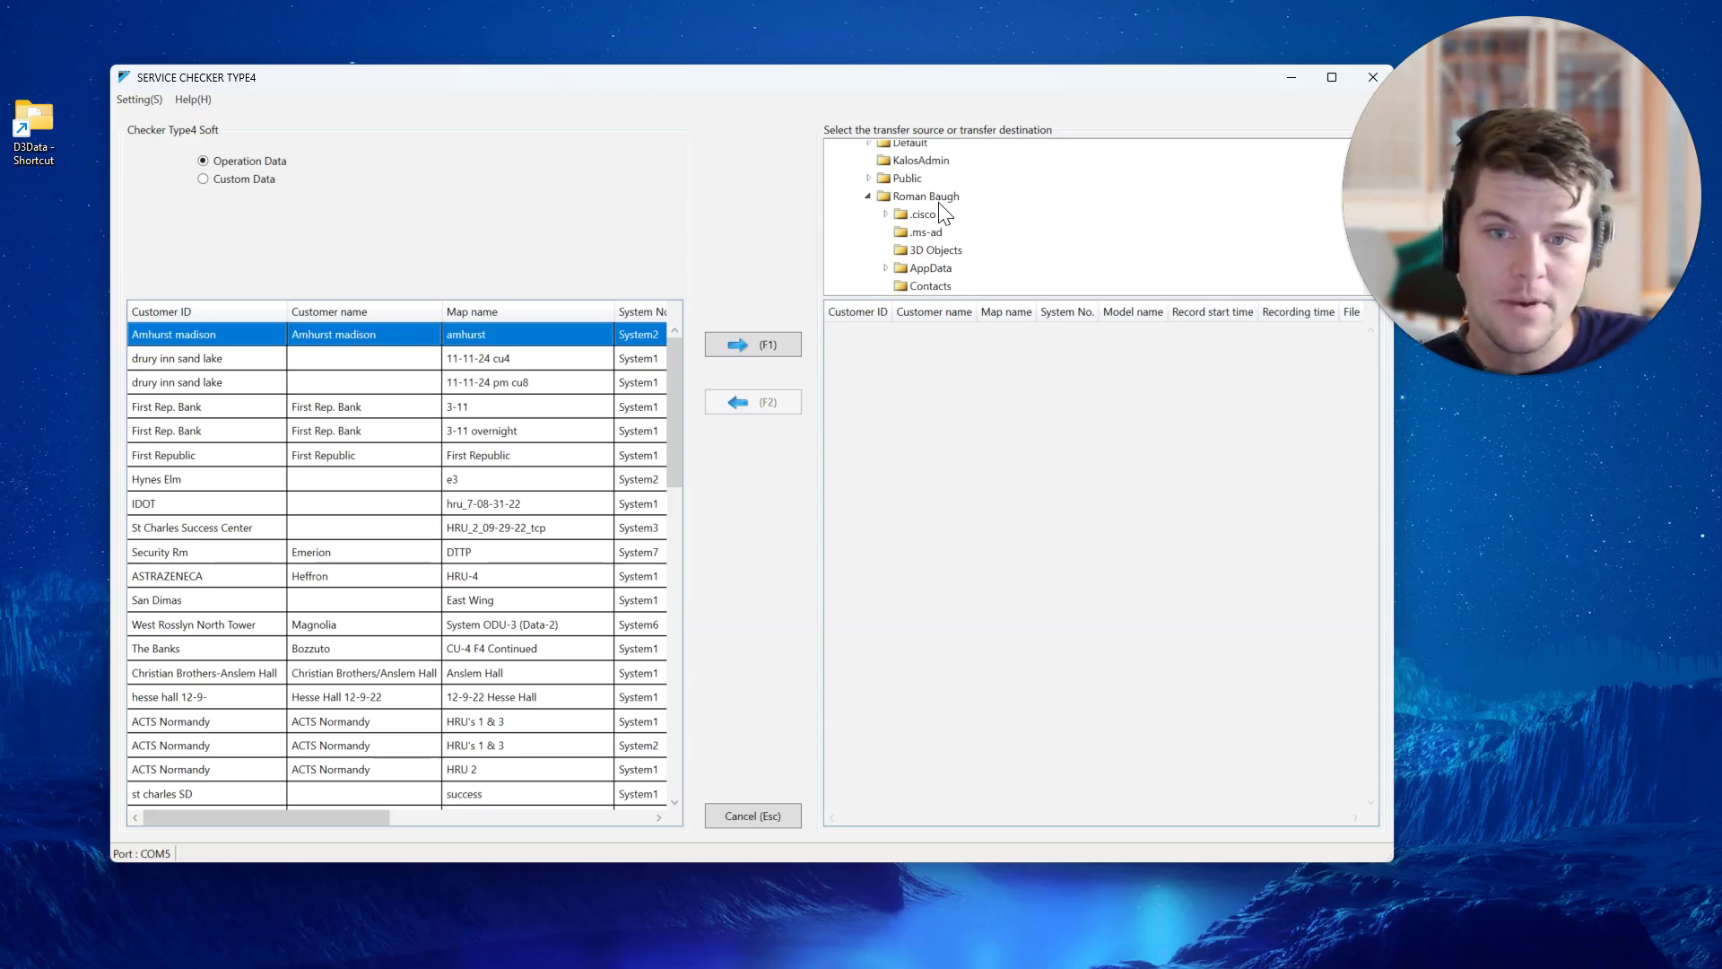
pyautogui.scroll(-2, 952, 251)
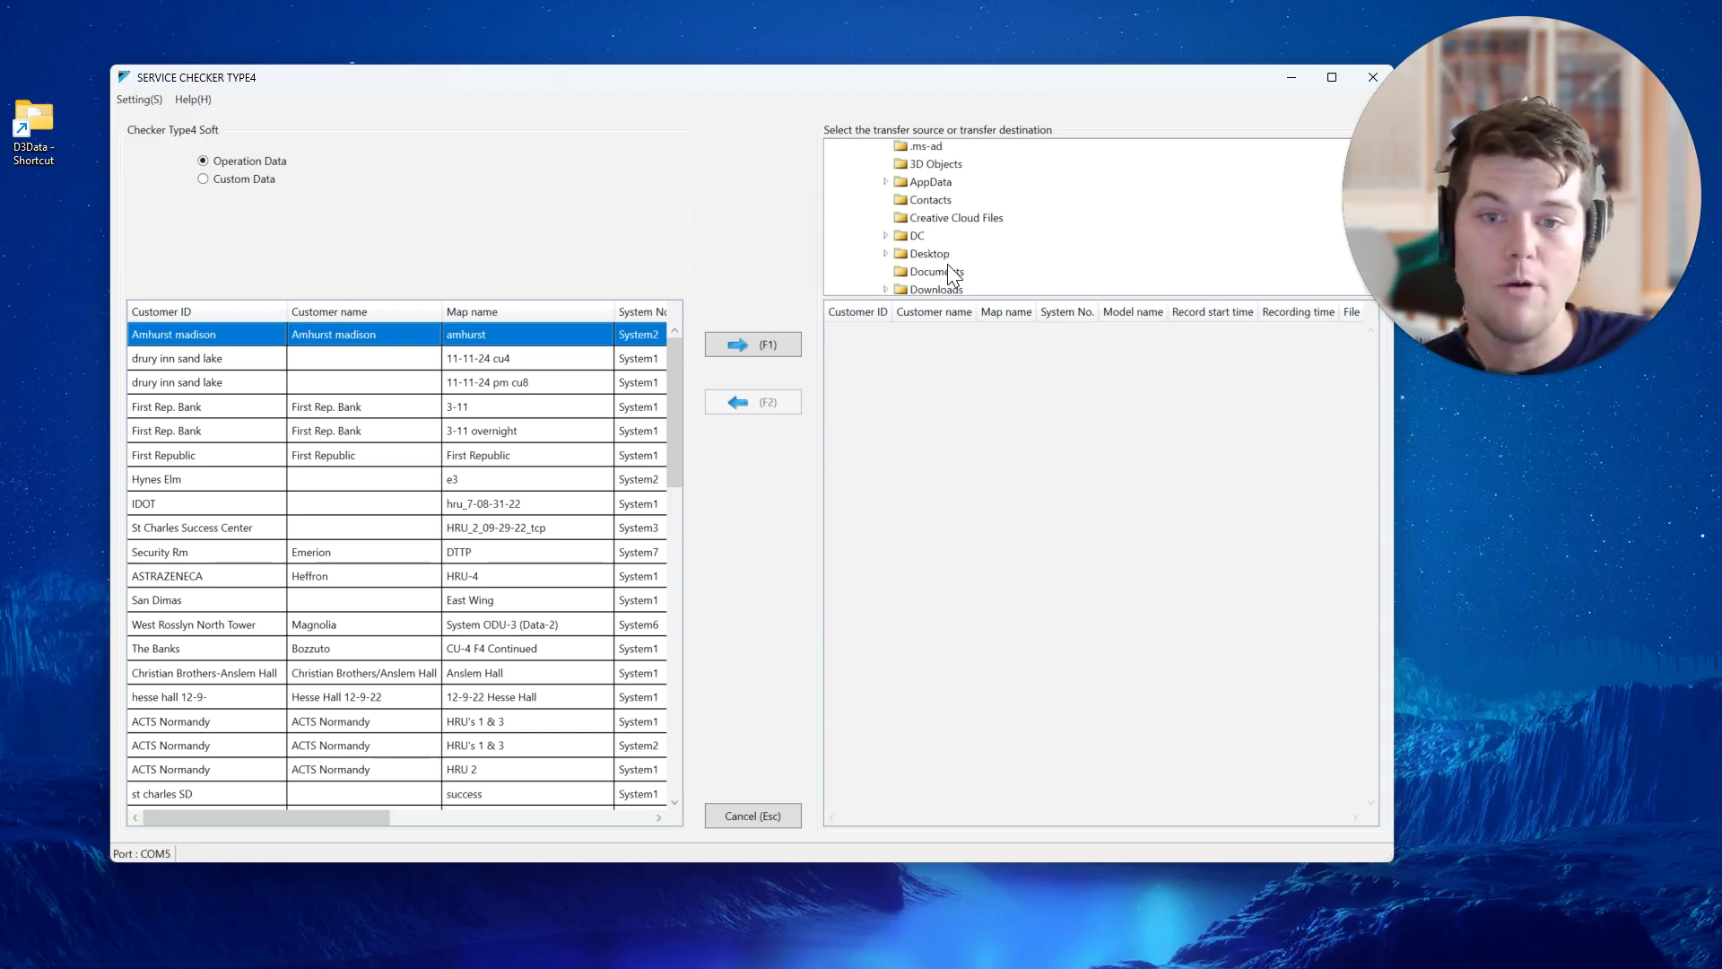
pyautogui.scroll(-1, 947, 264)
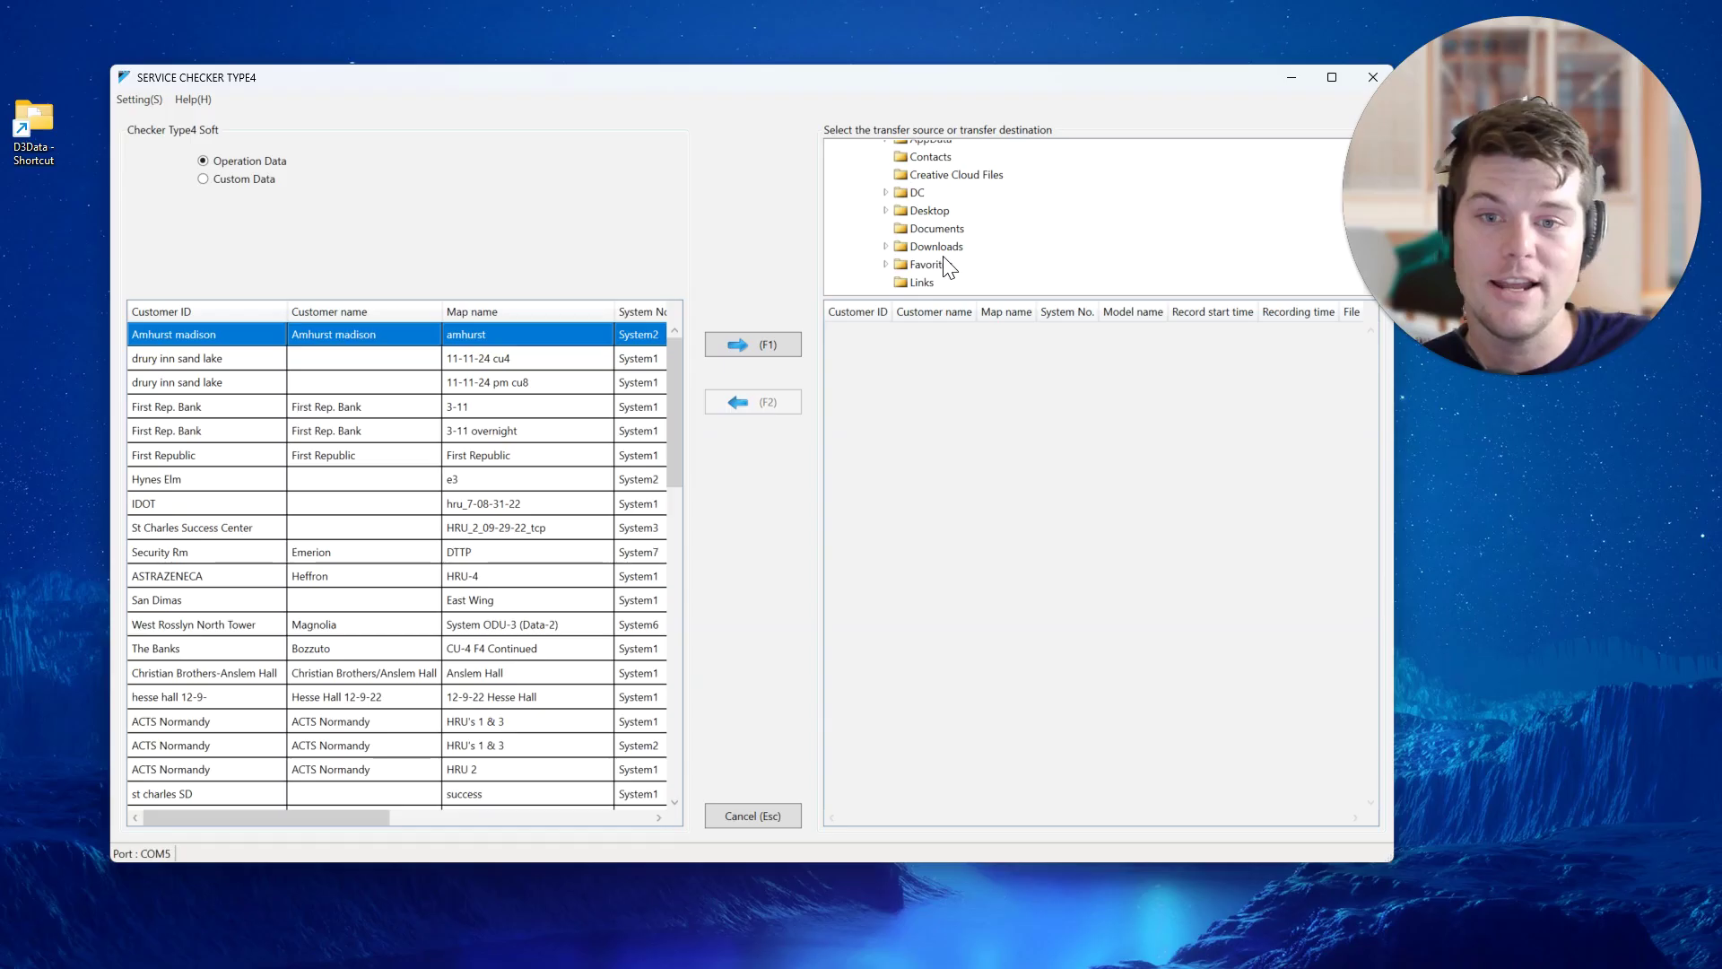
pyautogui.click(885, 245)
pyautogui.scroll(-2, 916, 255)
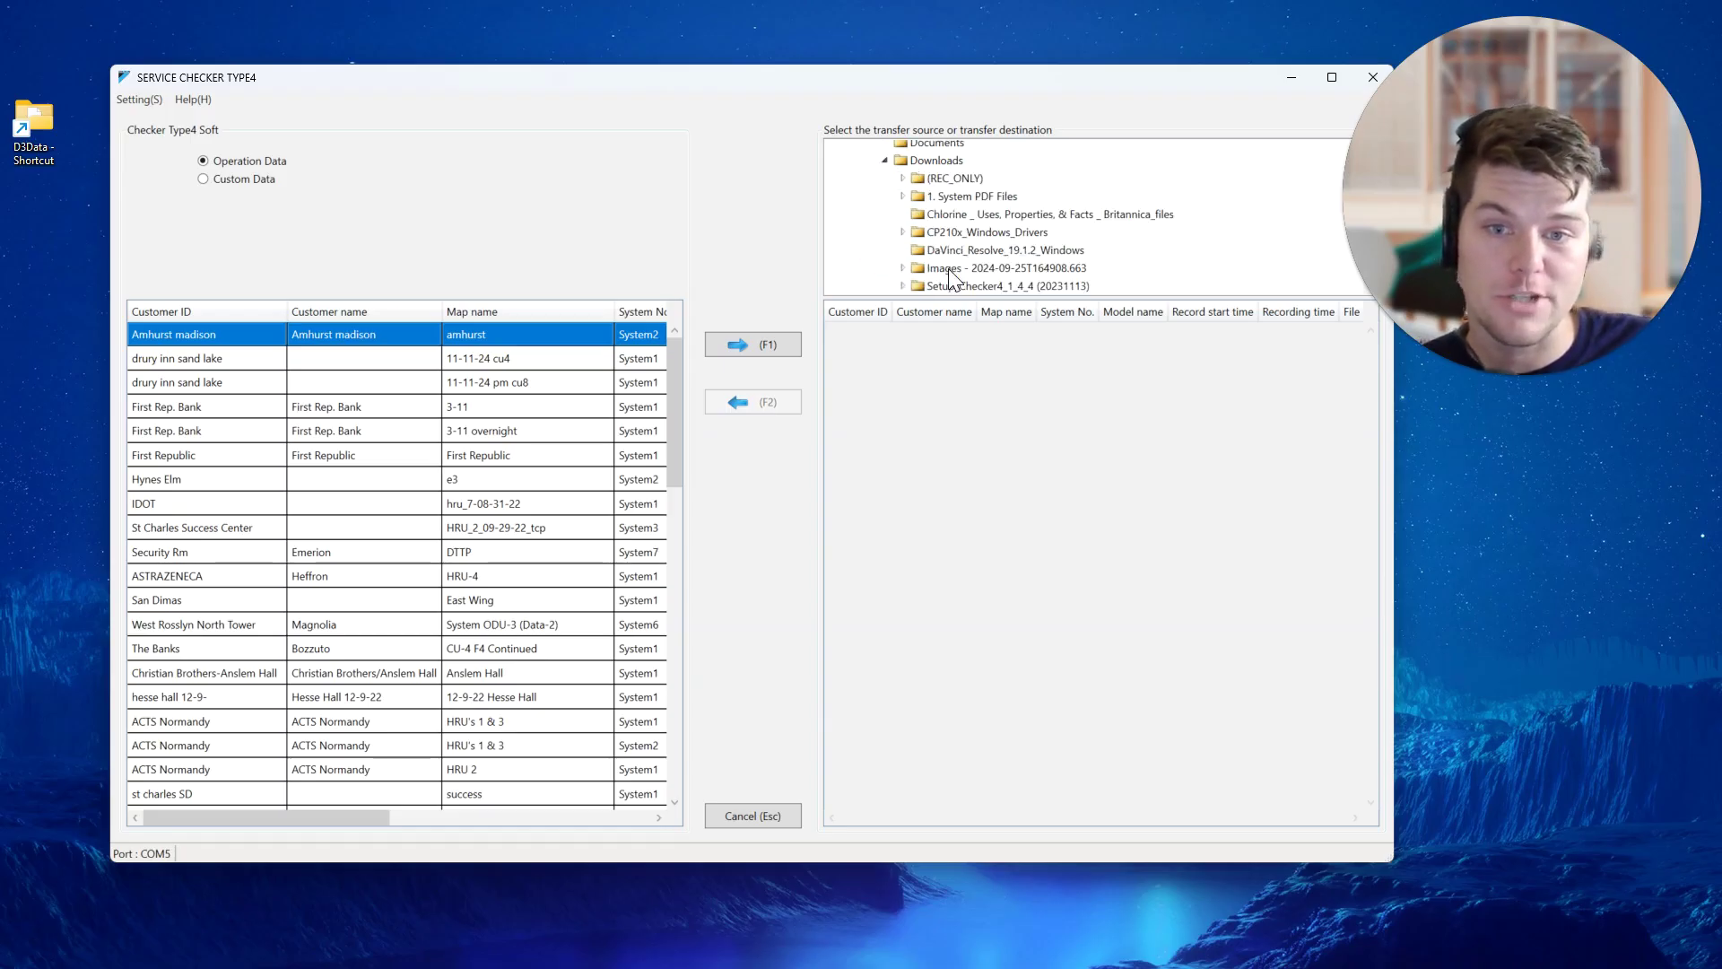
pyautogui.scroll(-1, 949, 269)
pyautogui.scroll(2, 949, 266)
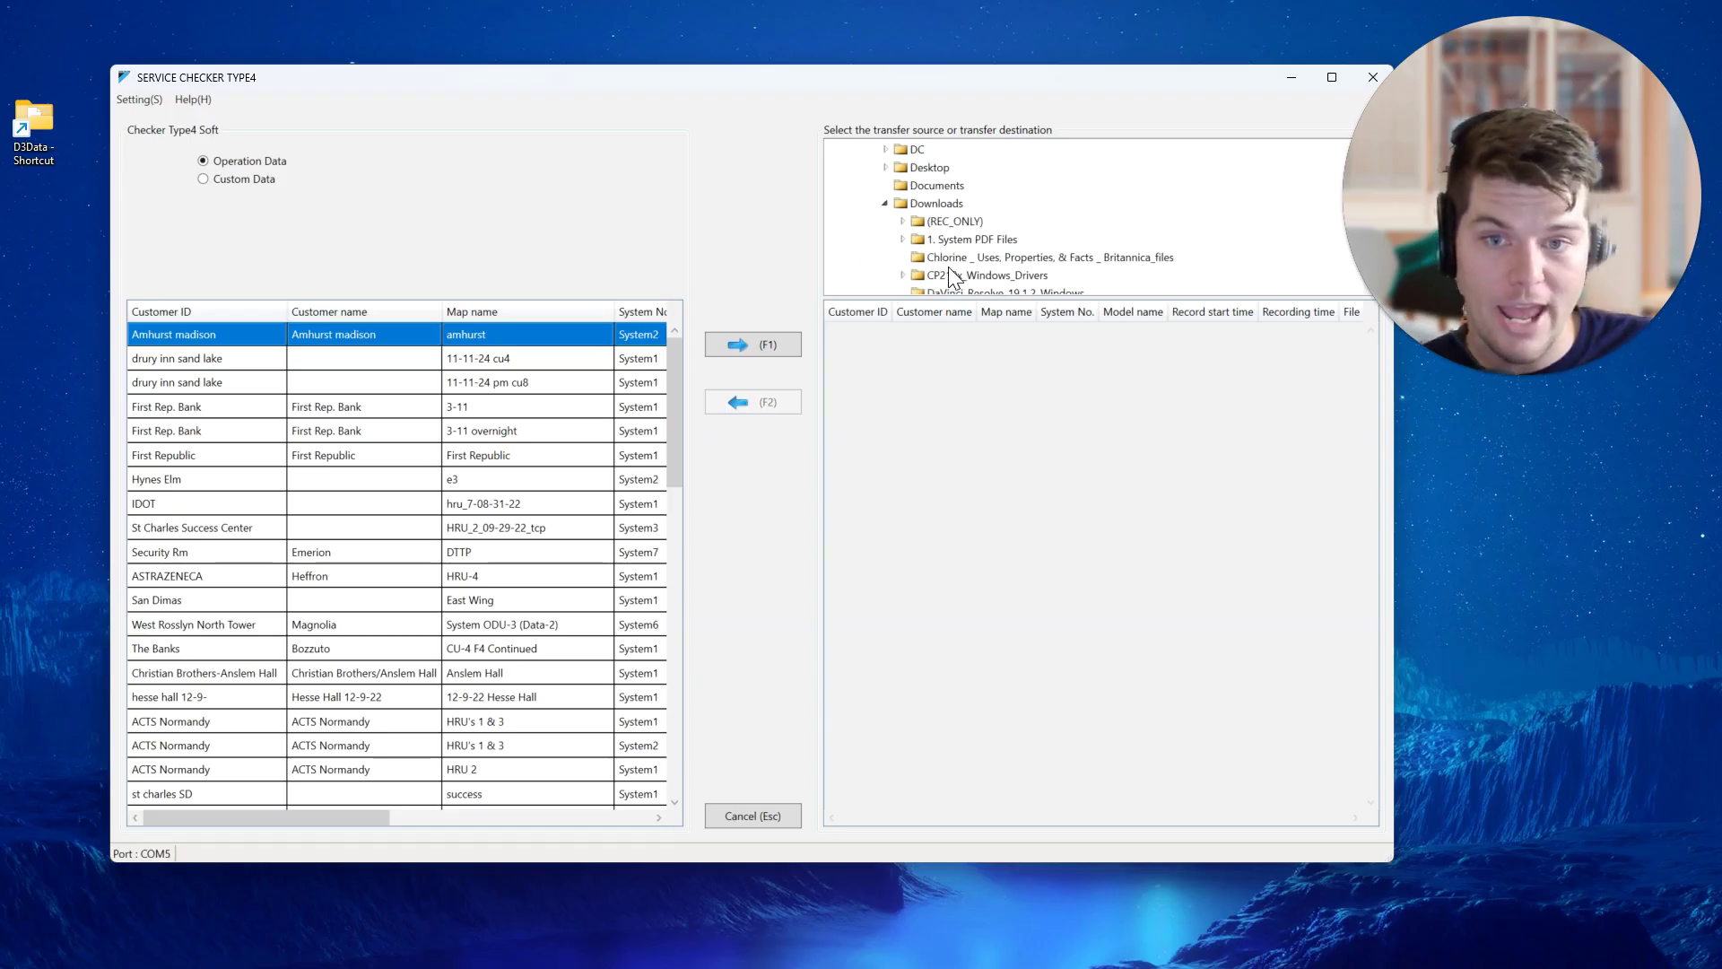
# Step: Load the Downloads records and transfer the Optimum Matador 4th Floor record into the checker
pyautogui.click(945, 202)
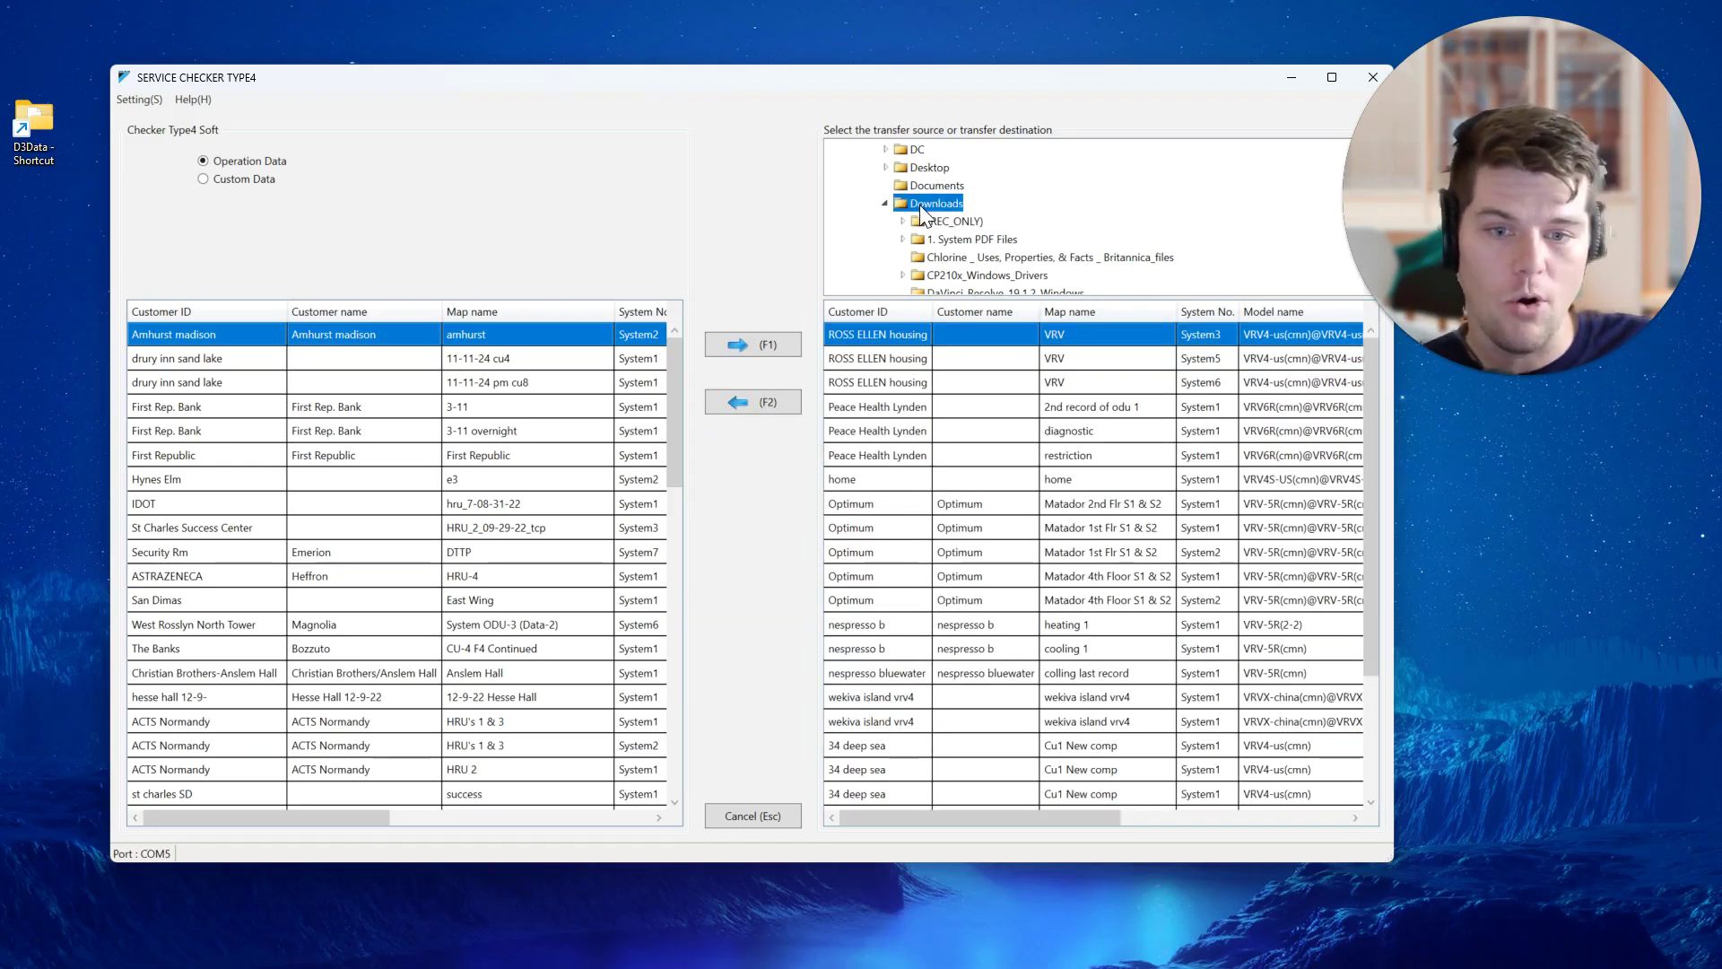
pyautogui.scroll(-3, 1182, 542)
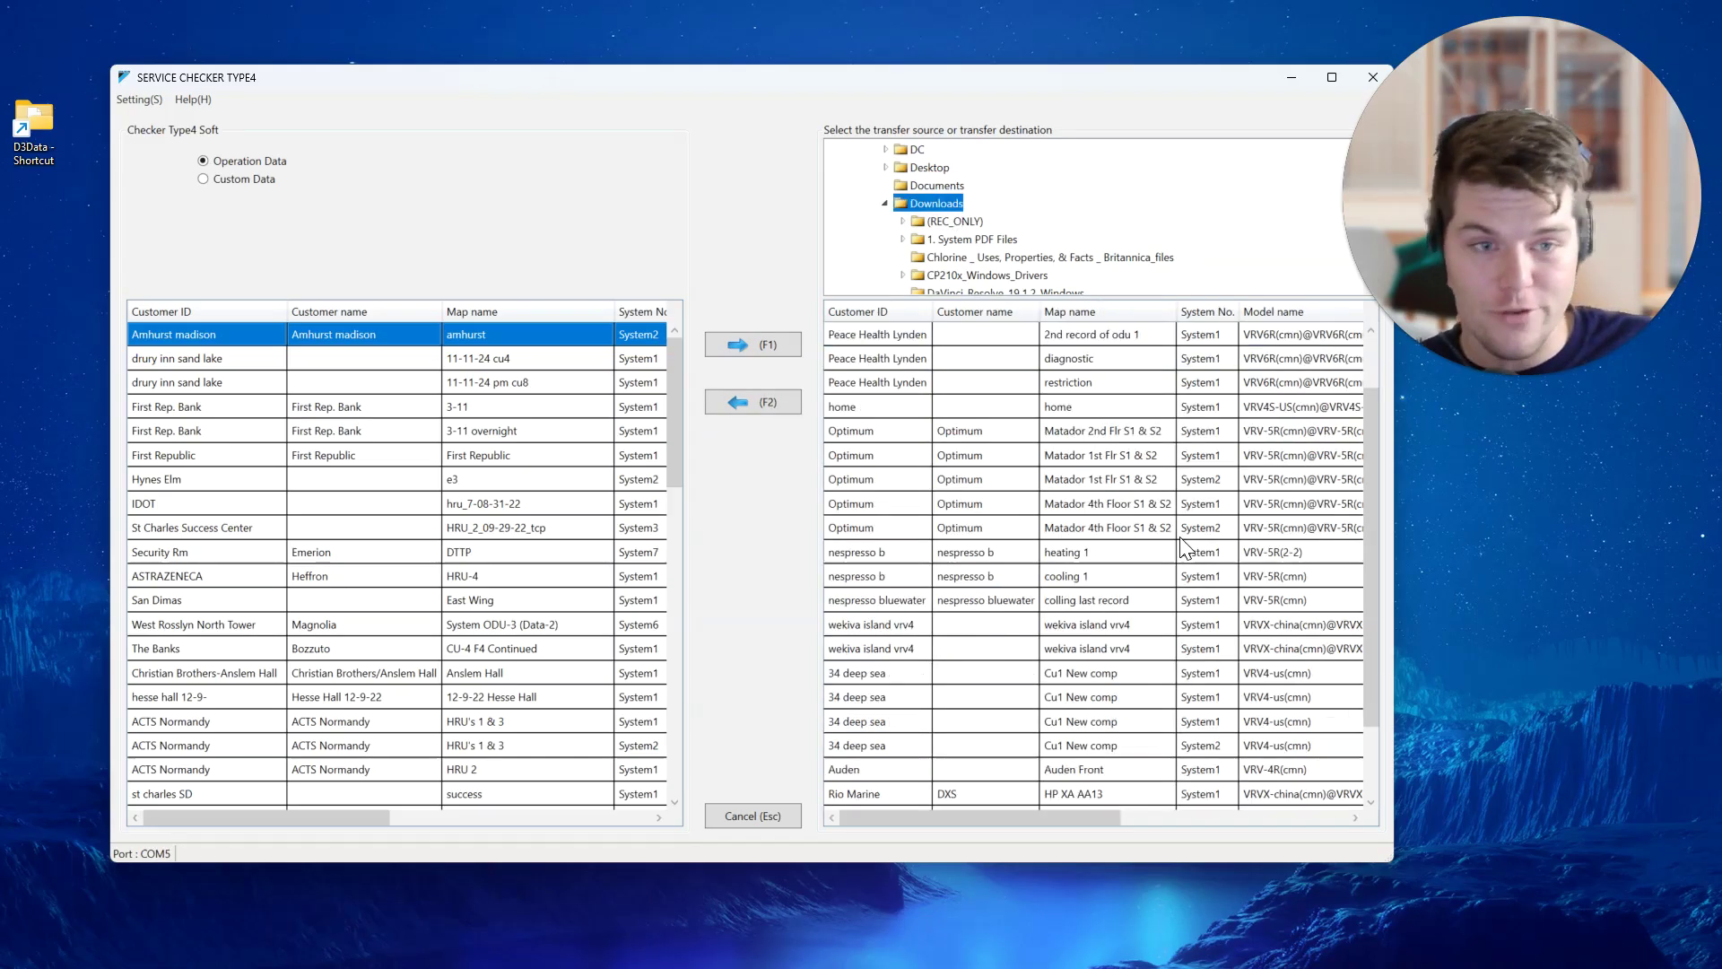
pyautogui.scroll(3, 1182, 542)
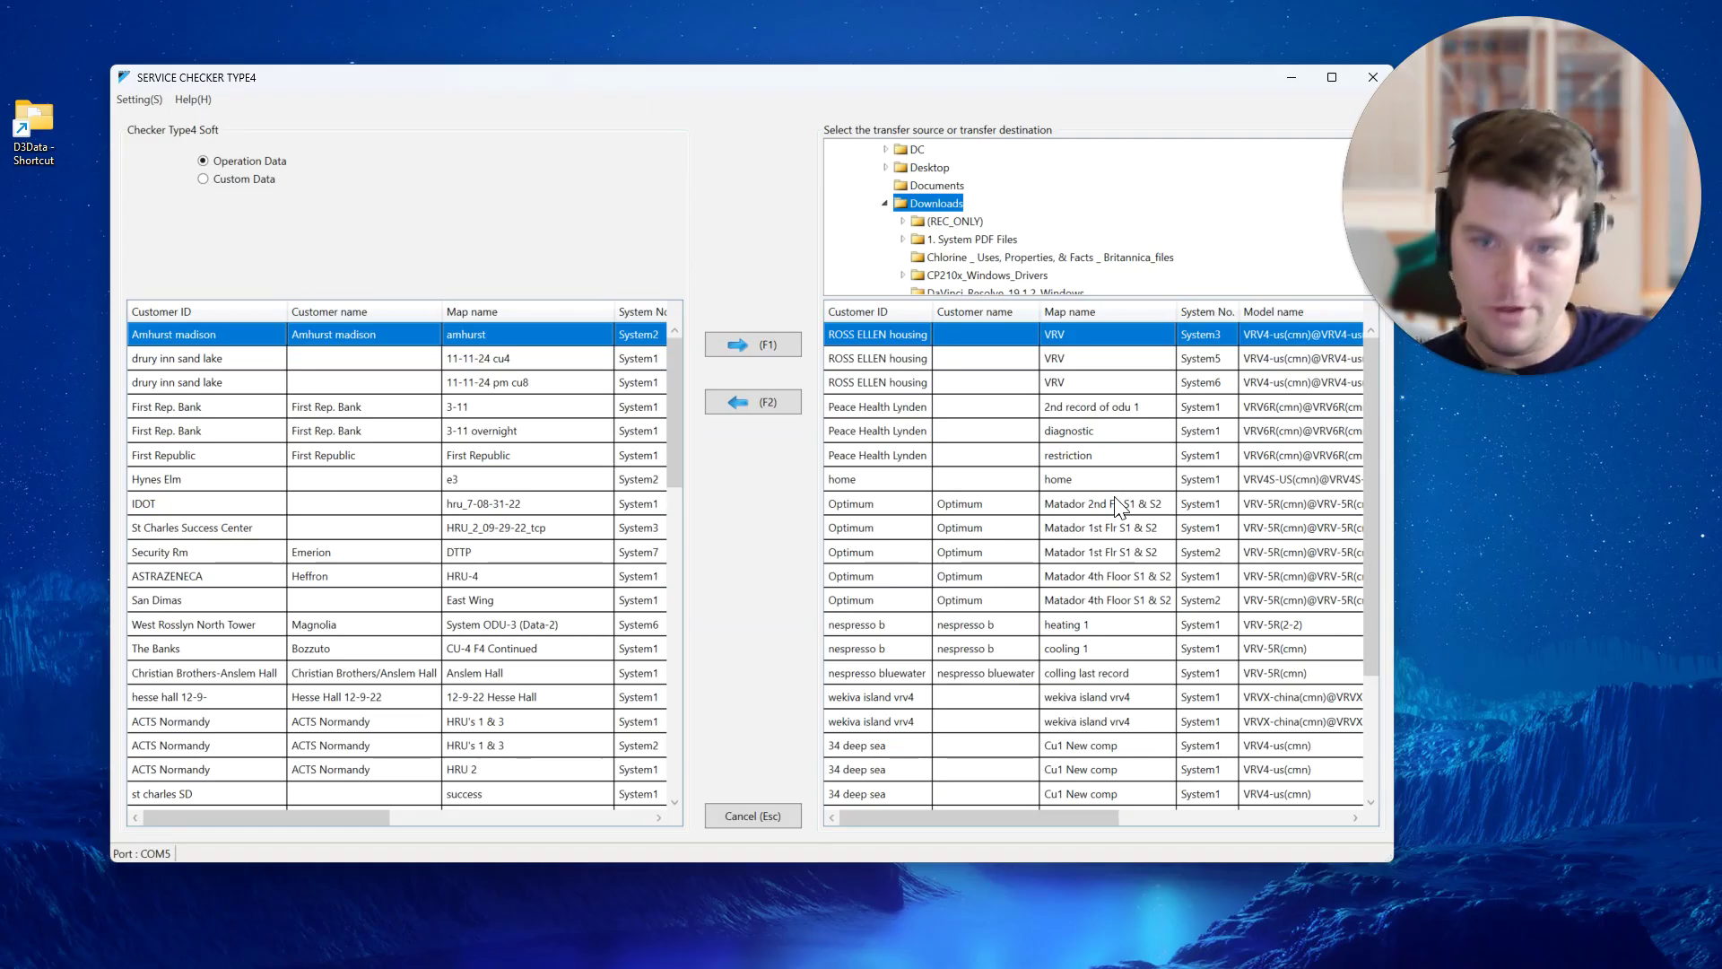
pyautogui.scroll(-2, 1118, 538)
pyautogui.scroll(-1, 1116, 582)
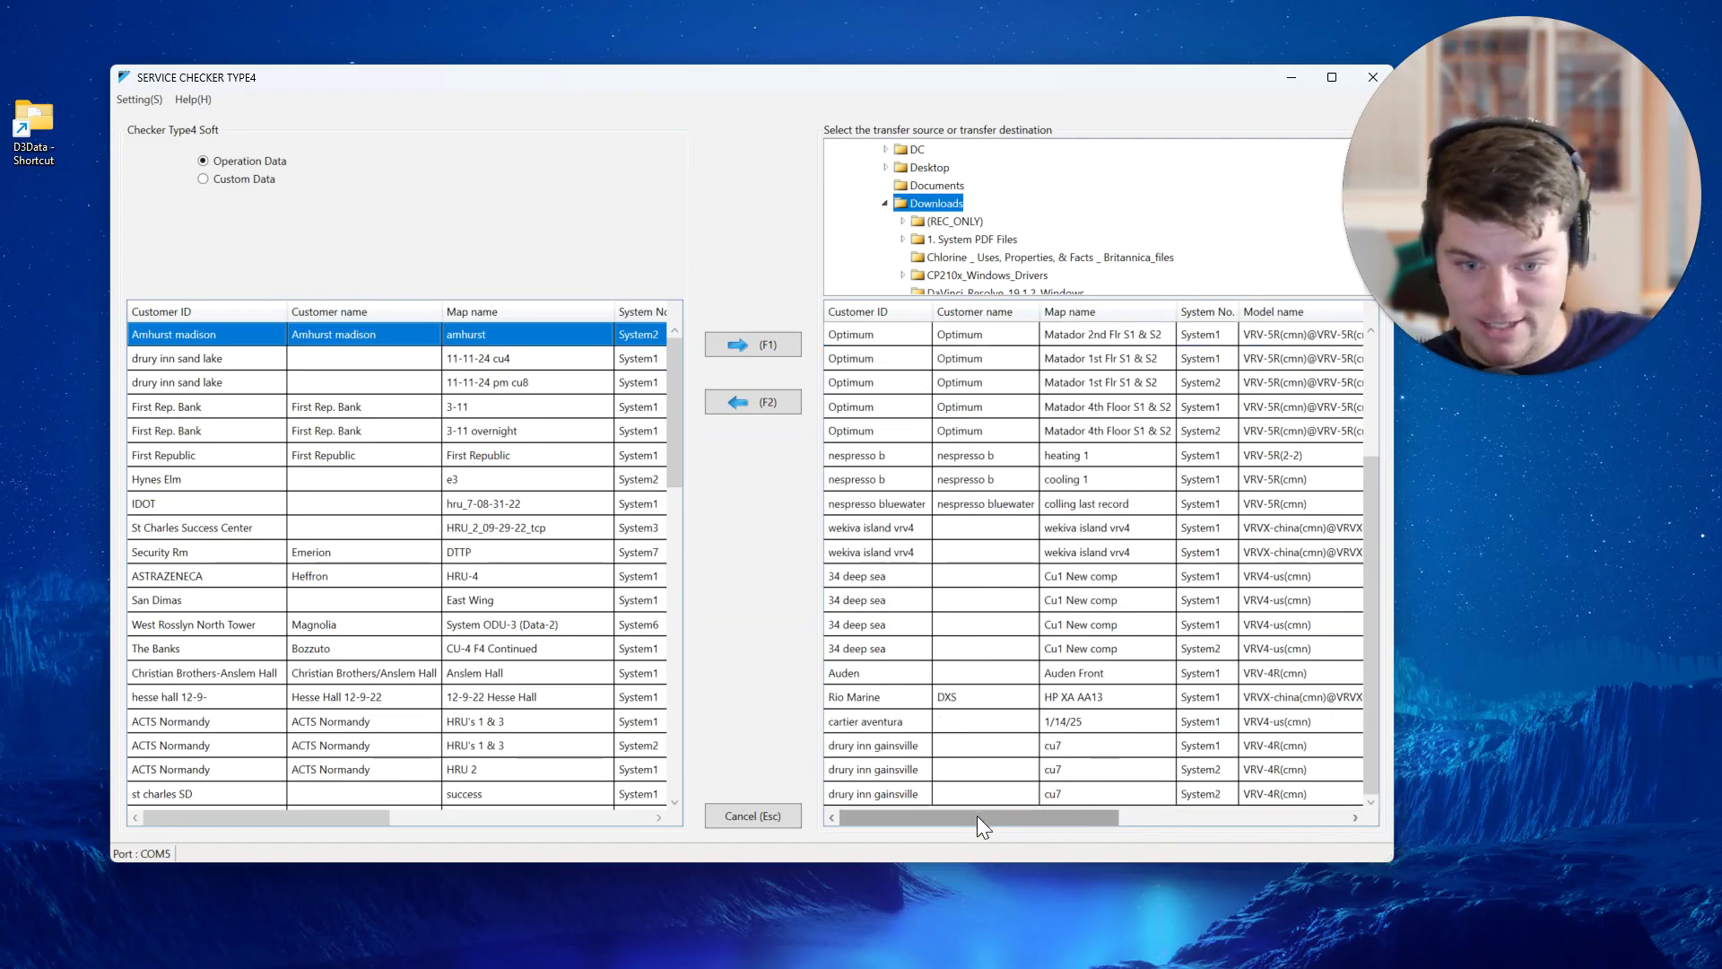
pyautogui.moveTo(976, 814); pyautogui.dragTo(1327, 810)
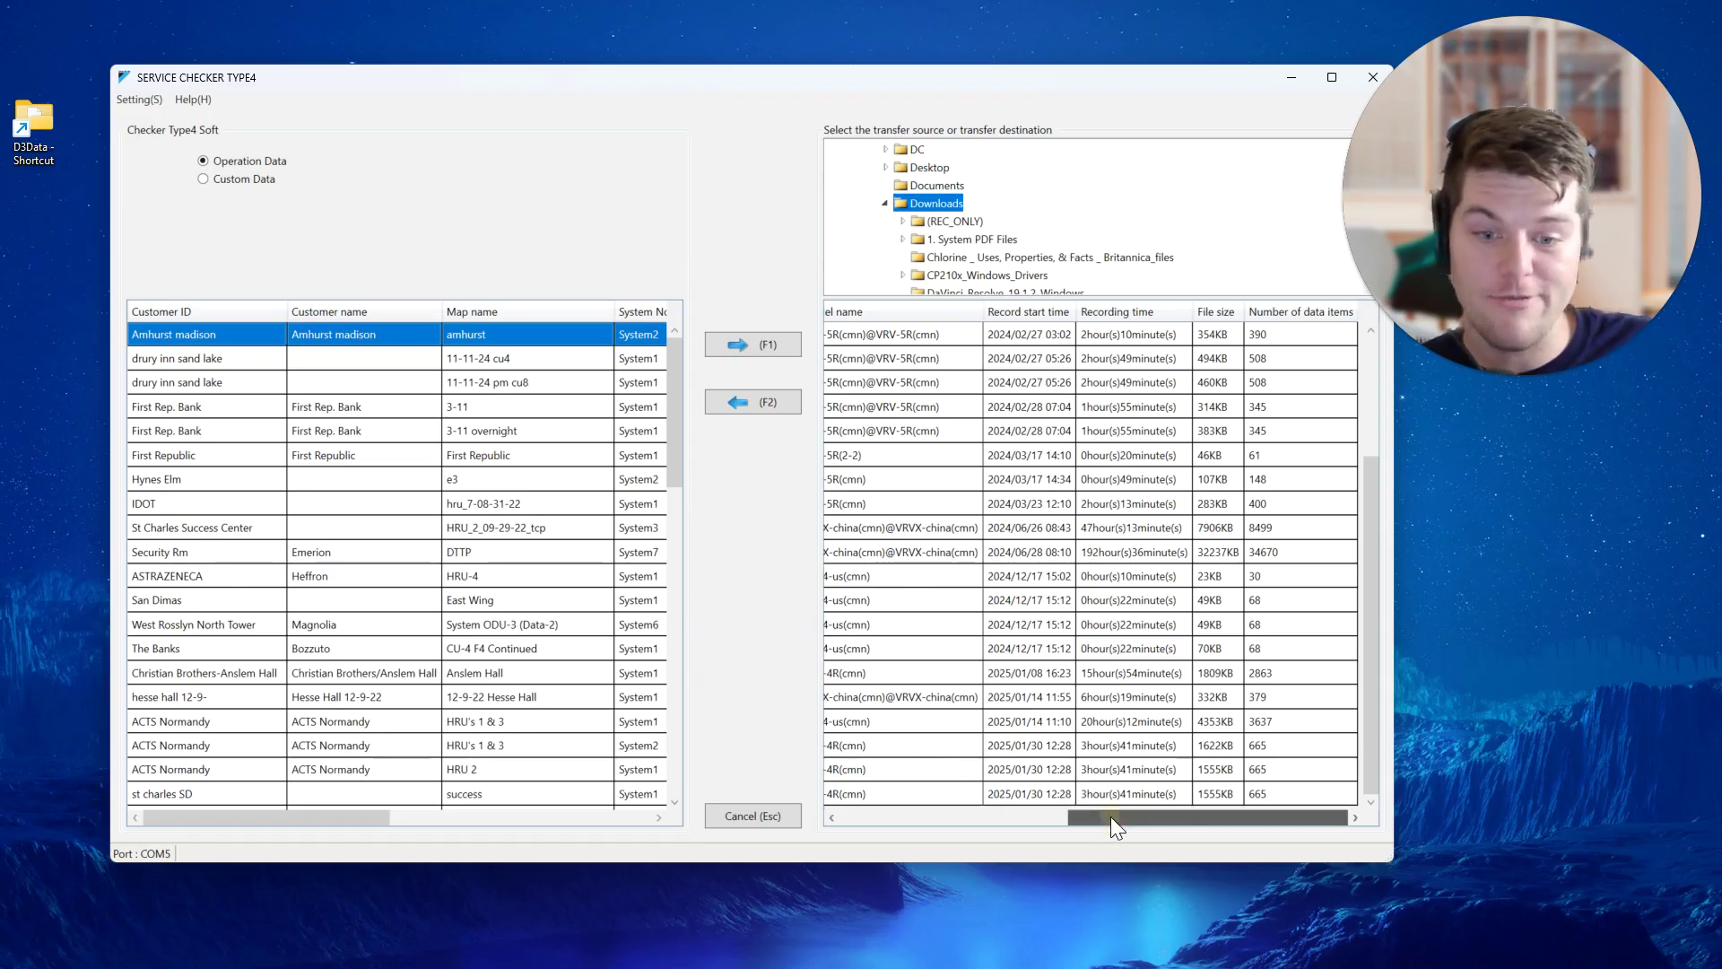
pyautogui.moveTo(1110, 816); pyautogui.dragTo(734, 810)
pyautogui.click(894, 410)
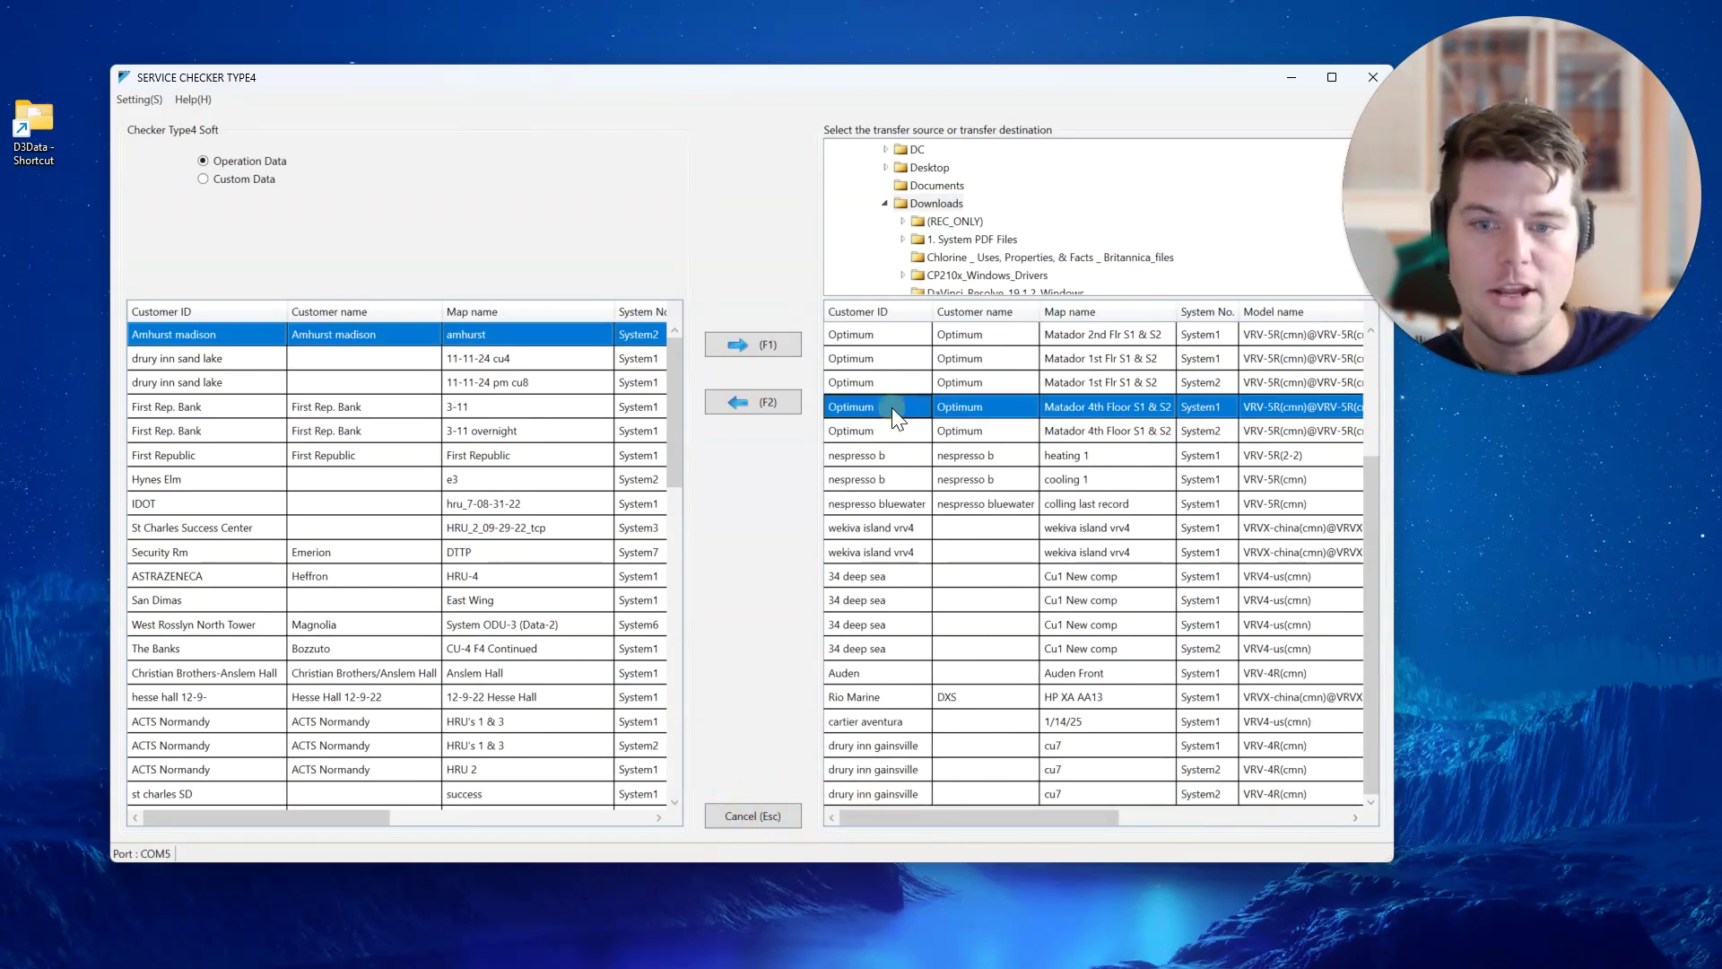
pyautogui.click(745, 402)
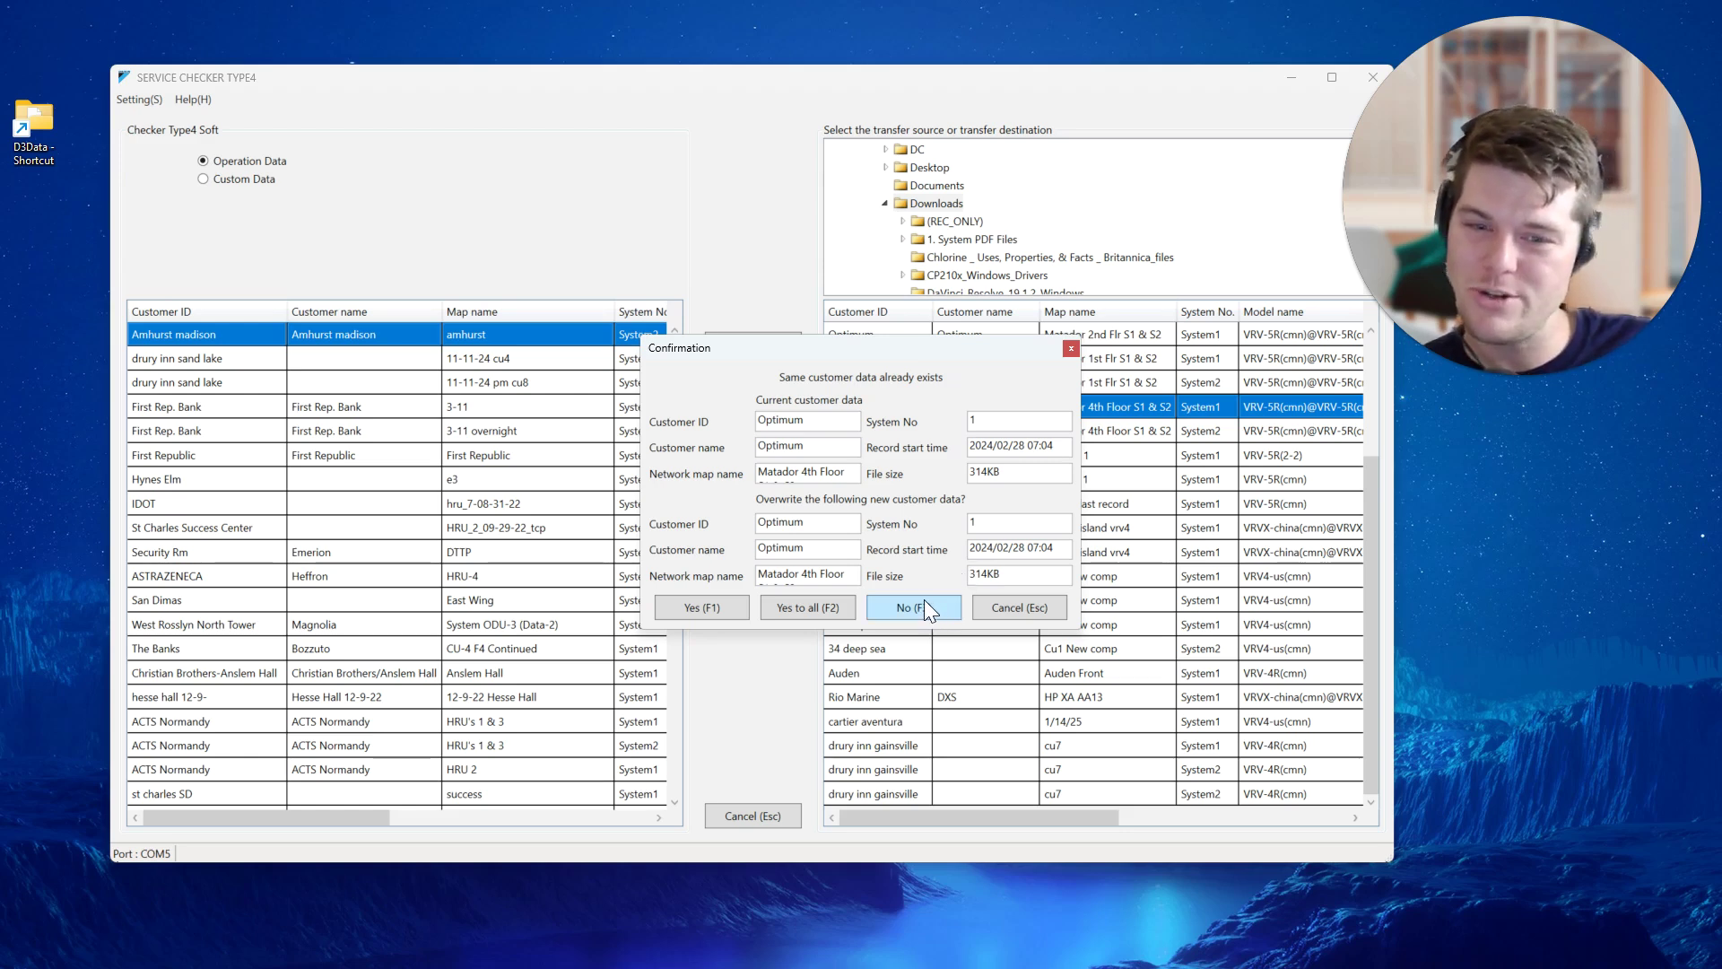
pyautogui.click(949, 607)
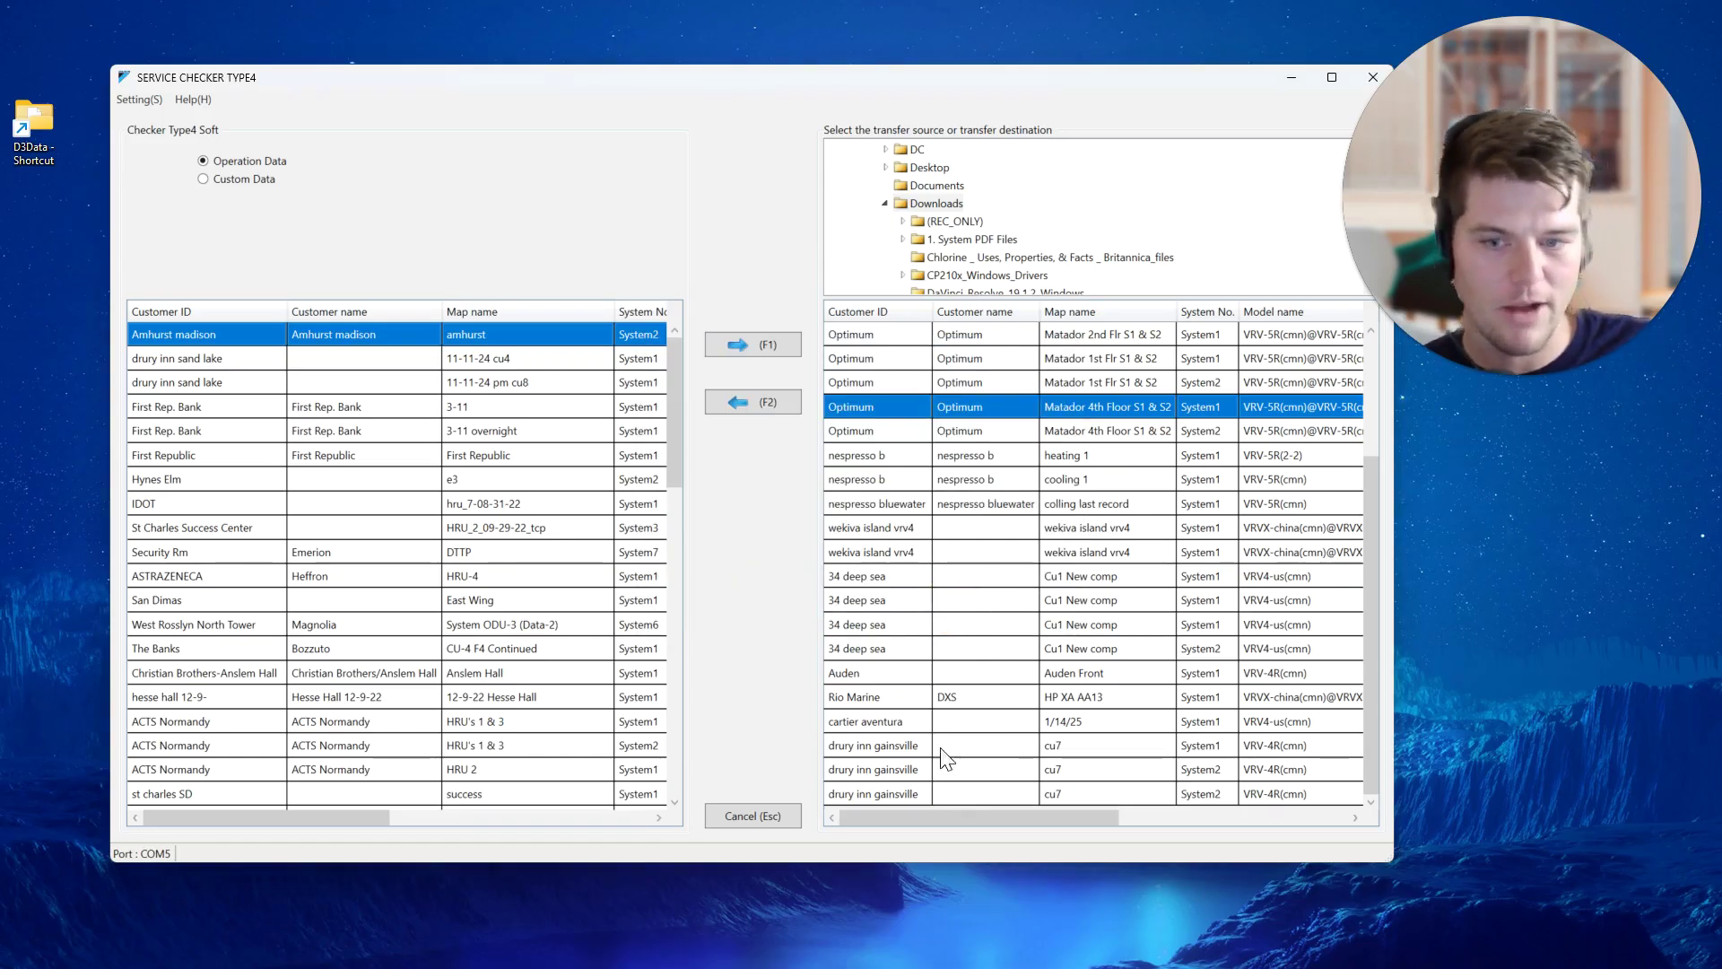
pyautogui.scroll(3, 943, 603)
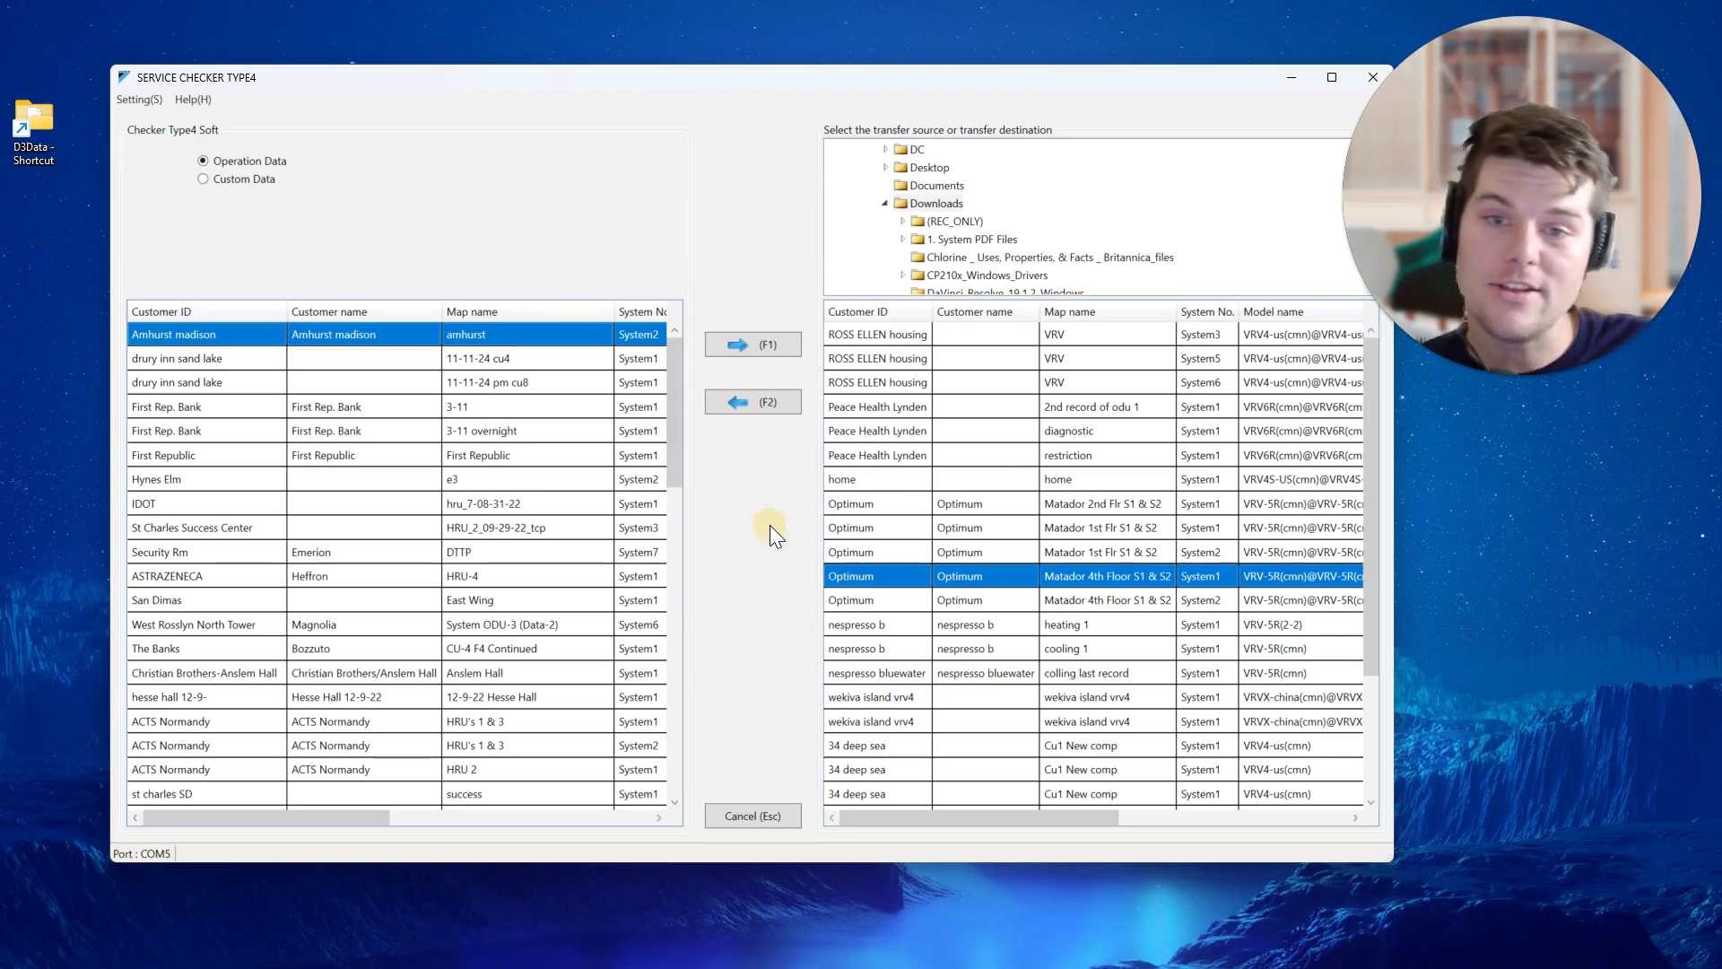
pyautogui.scroll(1, 949, 202)
pyautogui.scroll(-1, 942, 214)
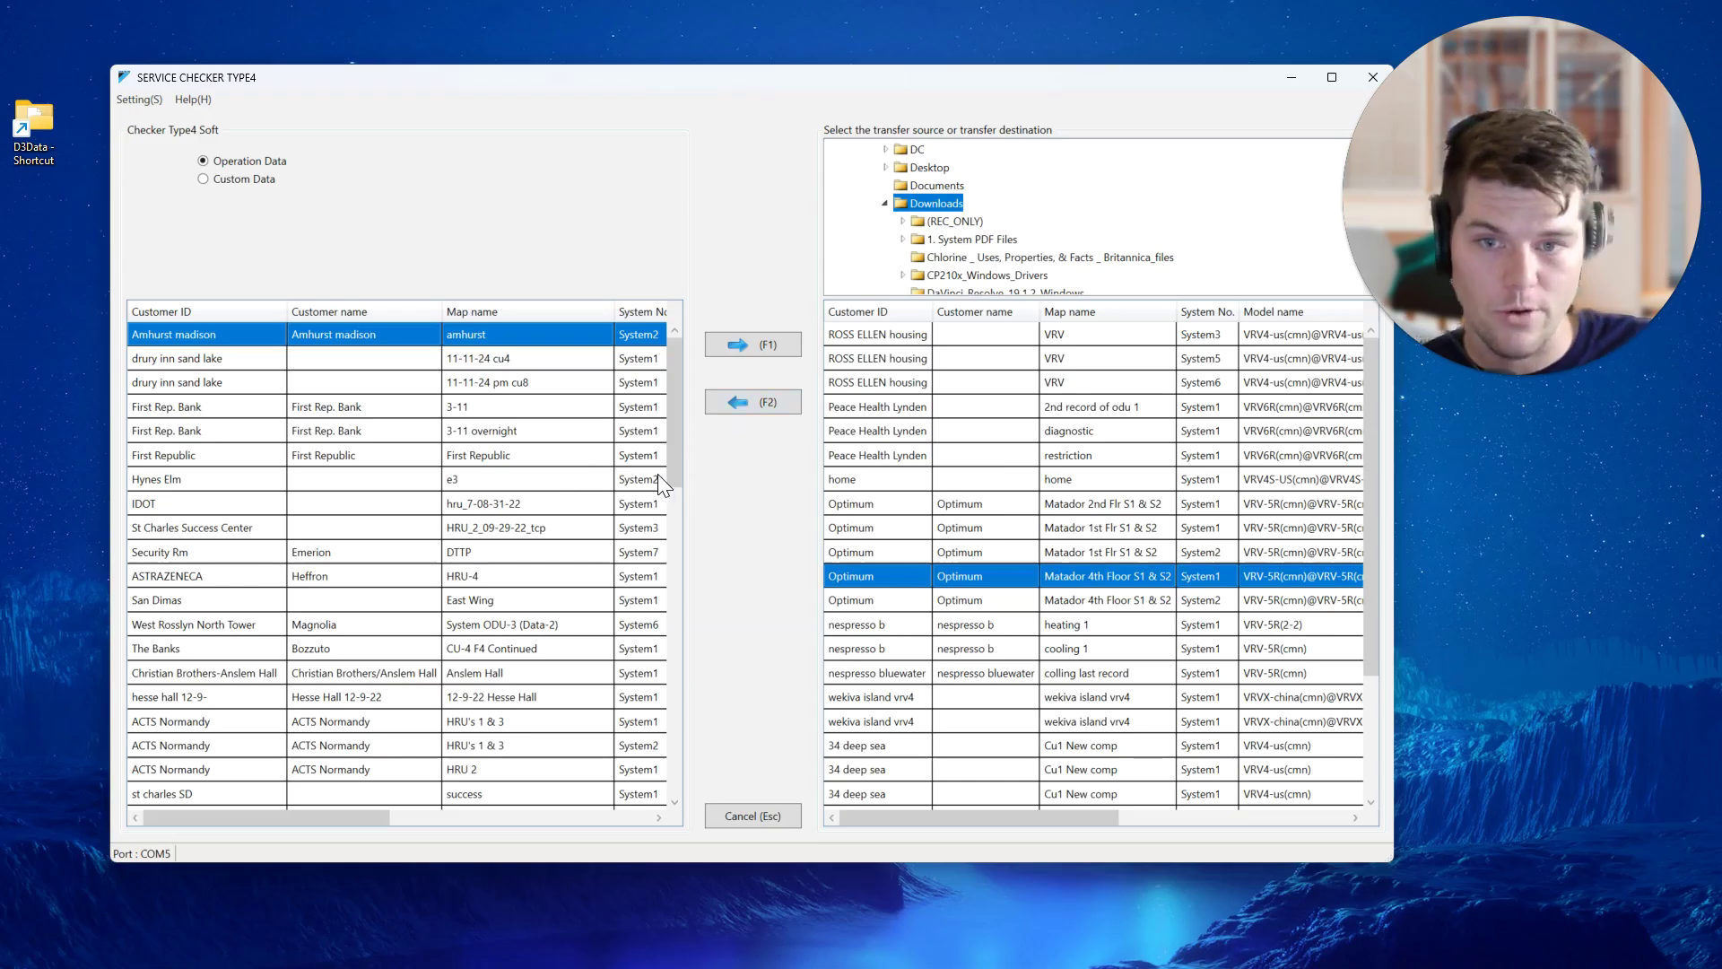
# Step: Transfer the drury inn sand lake 11-11-24 cu4 record to Downloads, then open D3Data
pyautogui.click(360, 358)
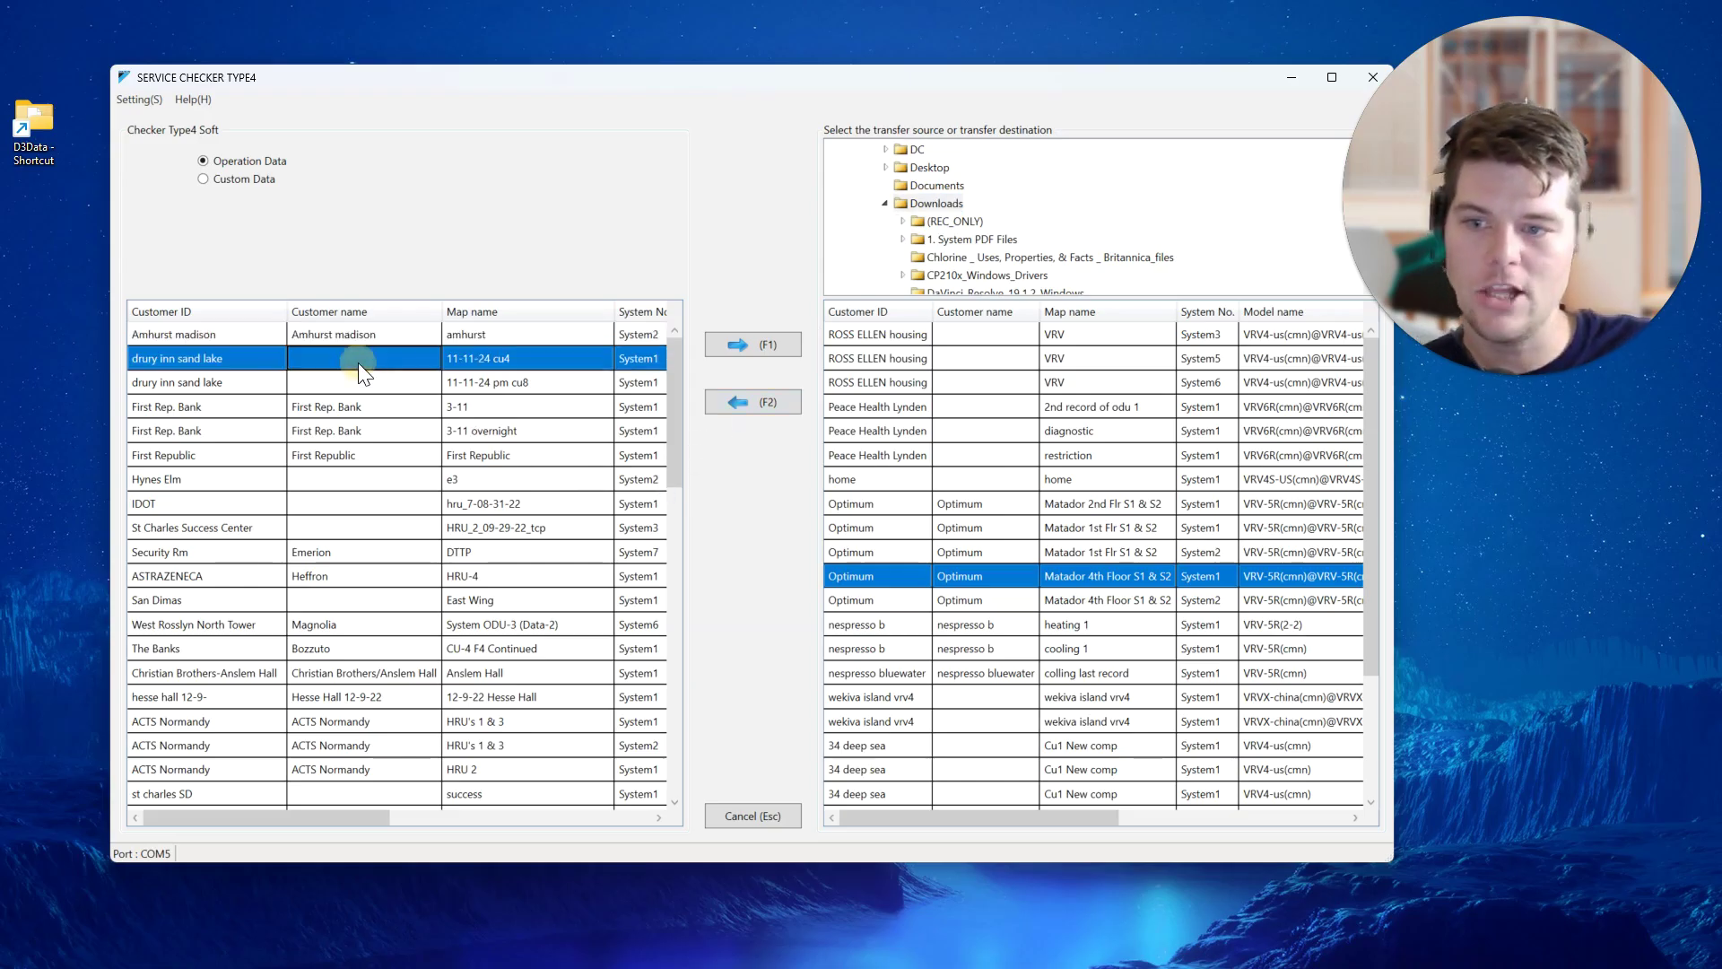
pyautogui.click(741, 346)
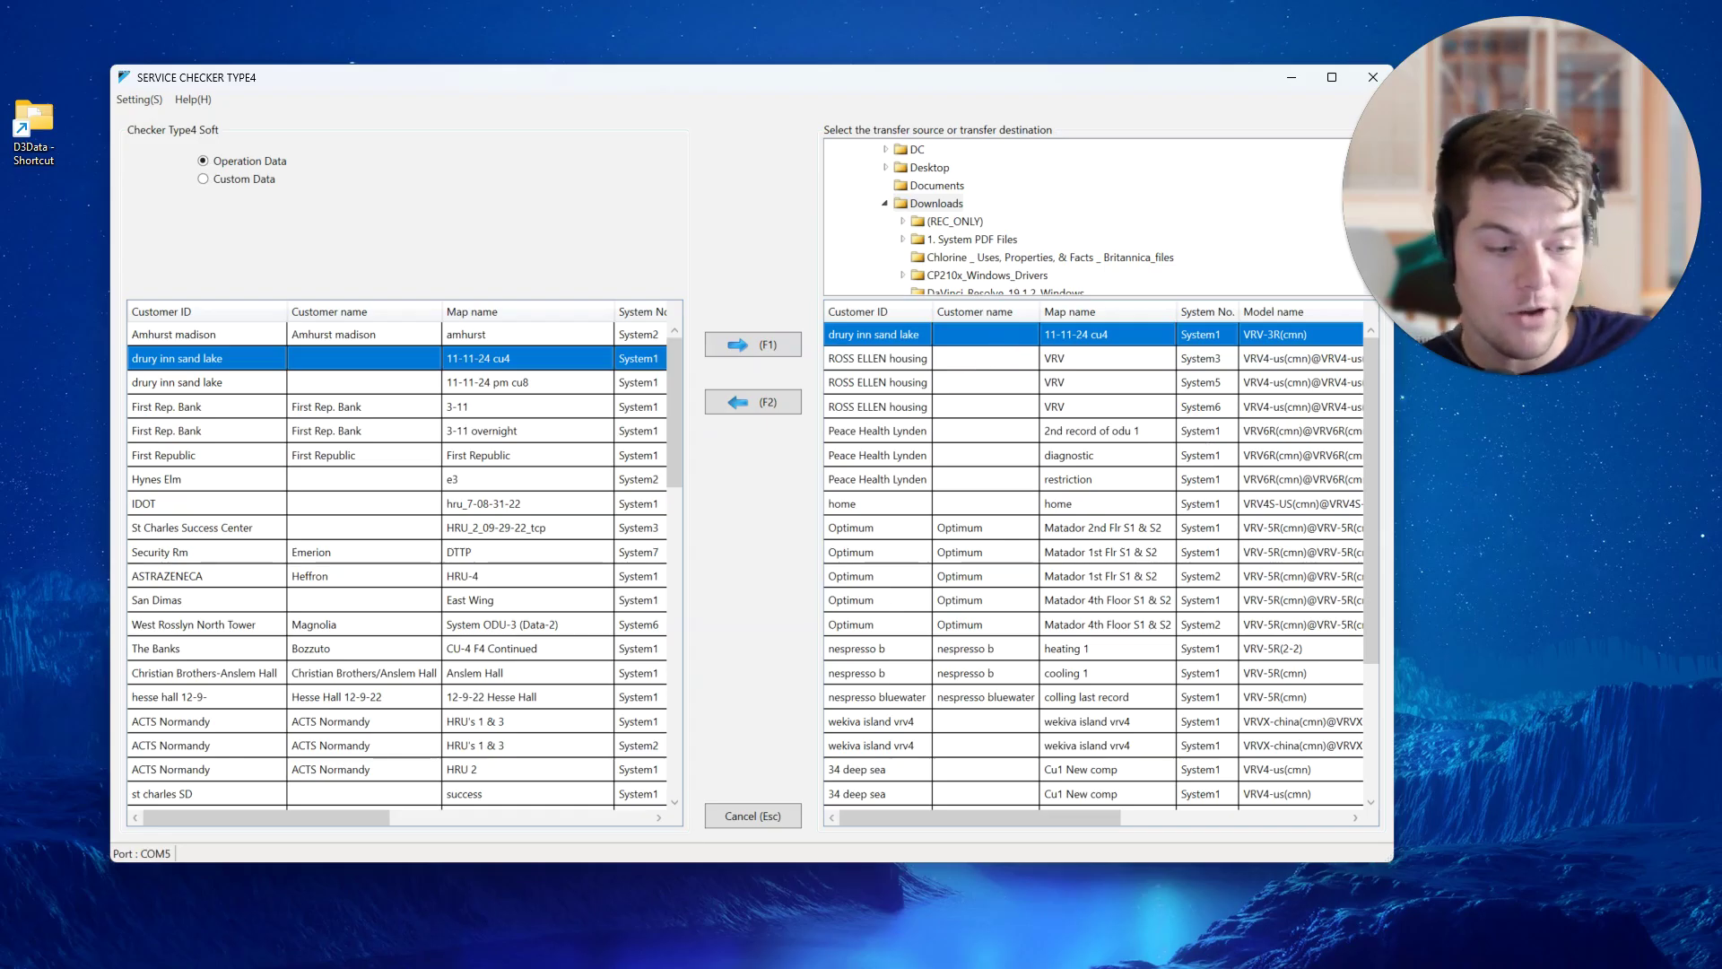
pyautogui.doubleClick(34, 130)
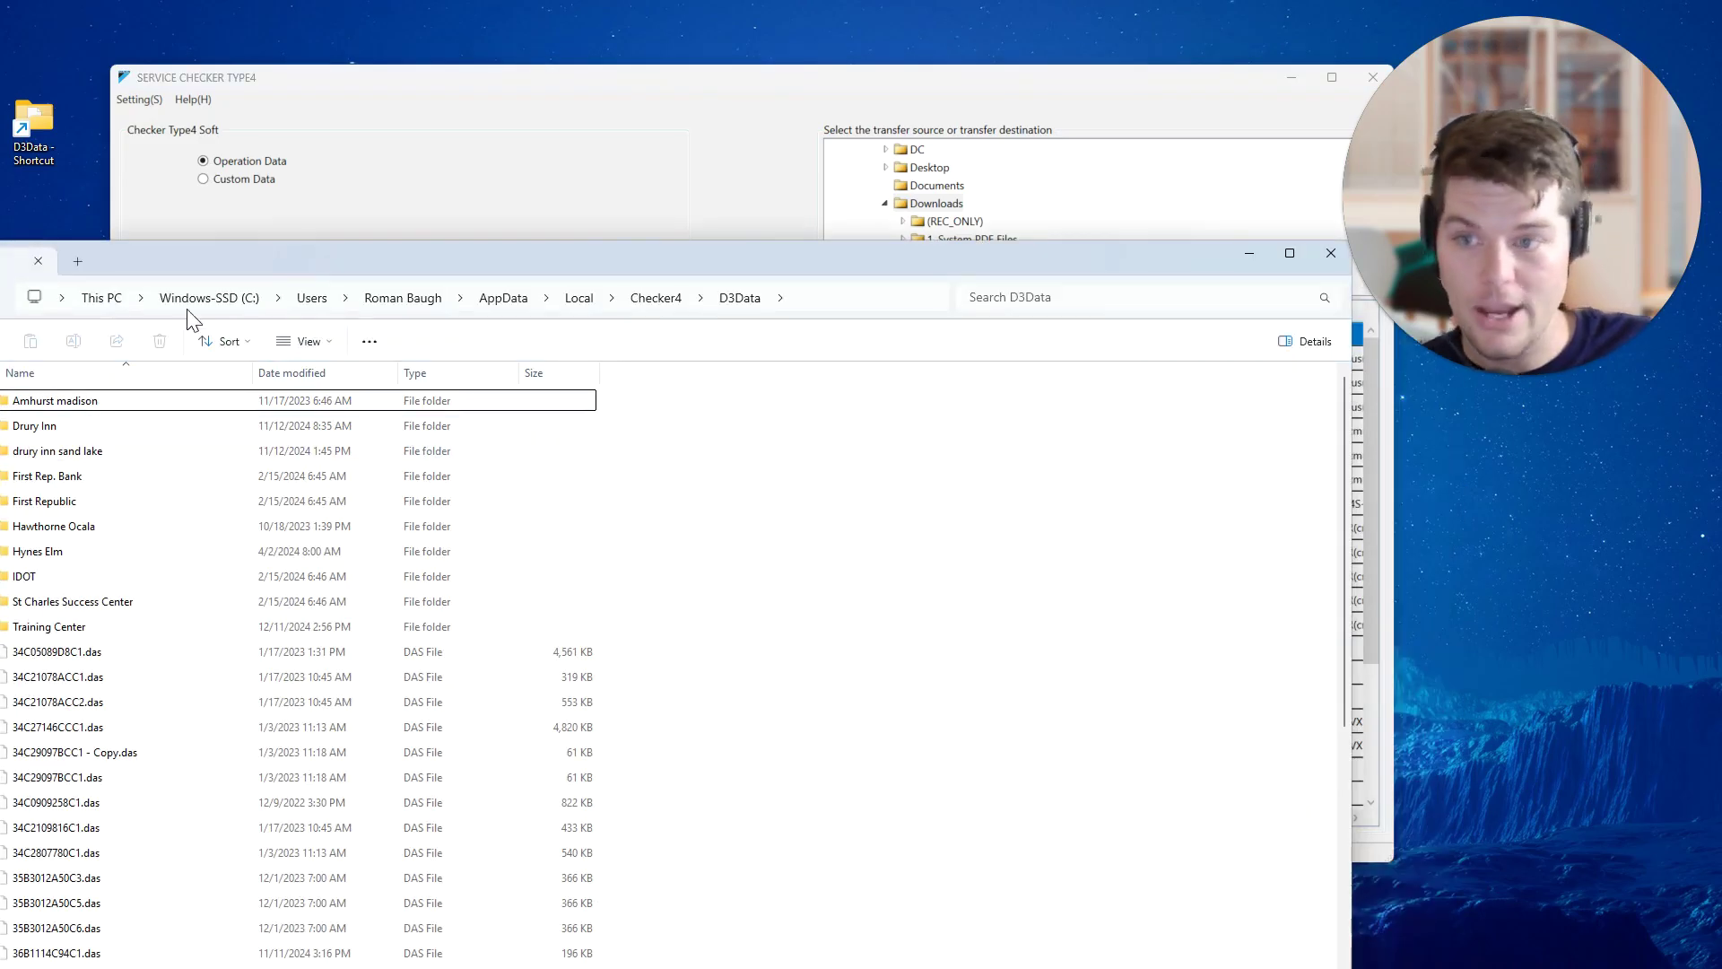
# Step: Find the transferred 37130126B8C2 (1).das file in Downloads, then close the Explorer window
pyautogui.moveTo(230, 265); pyautogui.dragTo(504, 250)
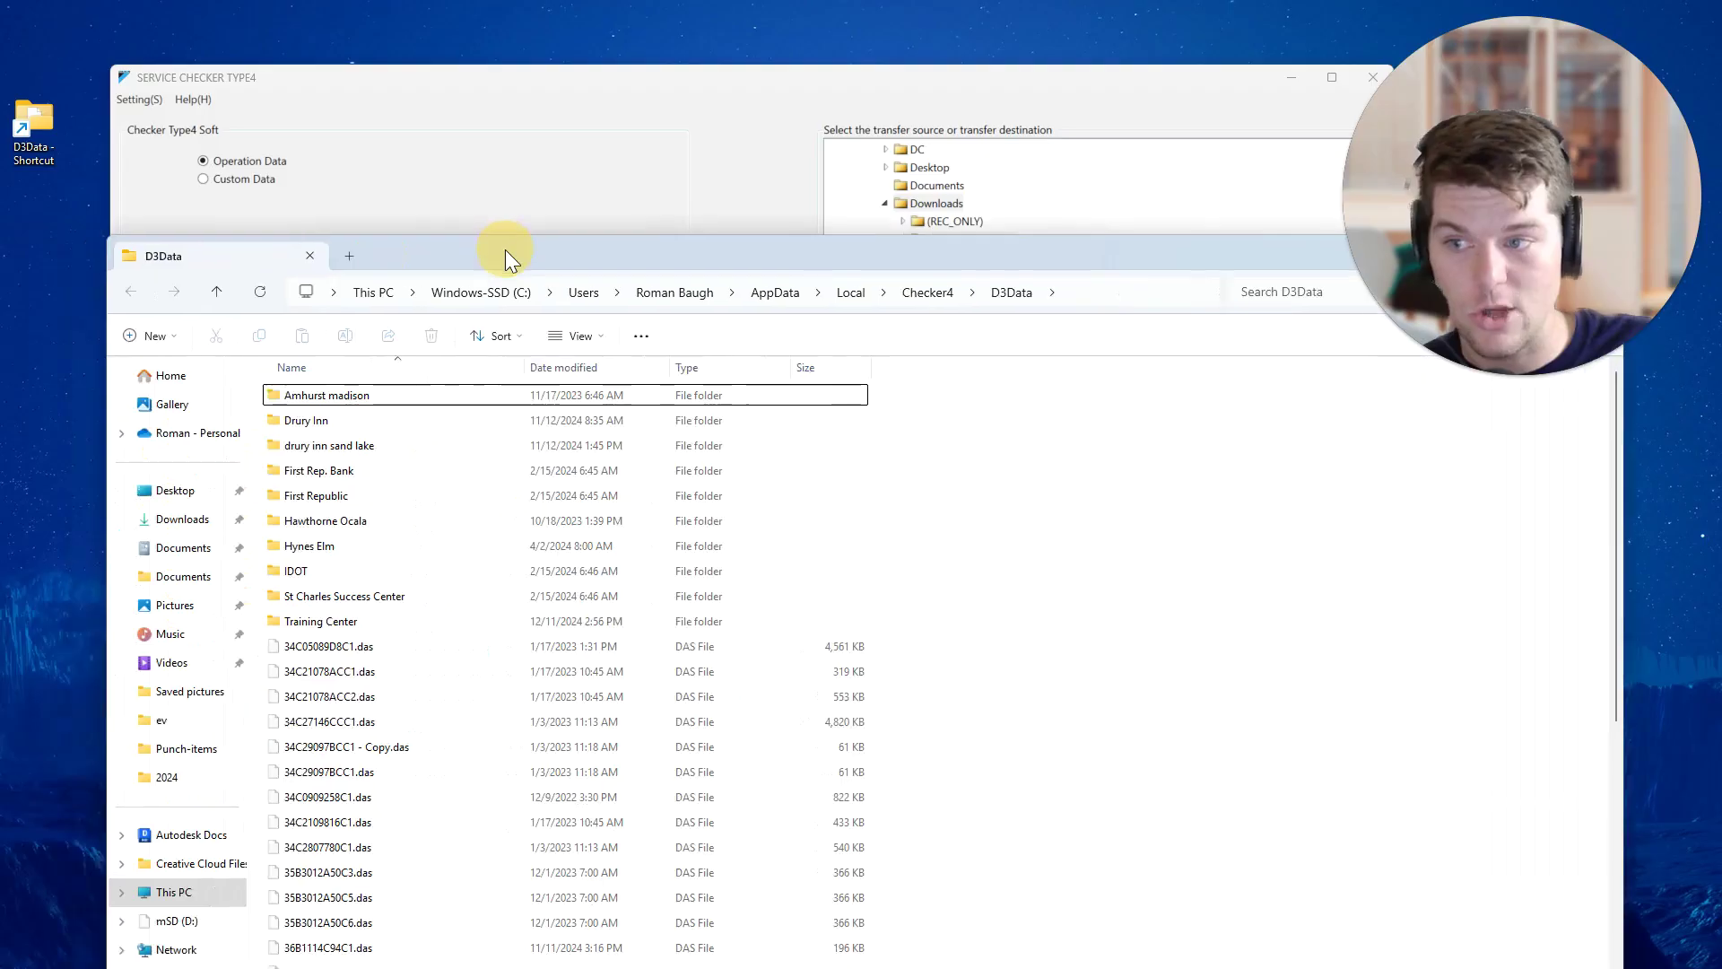
pyautogui.click(190, 525)
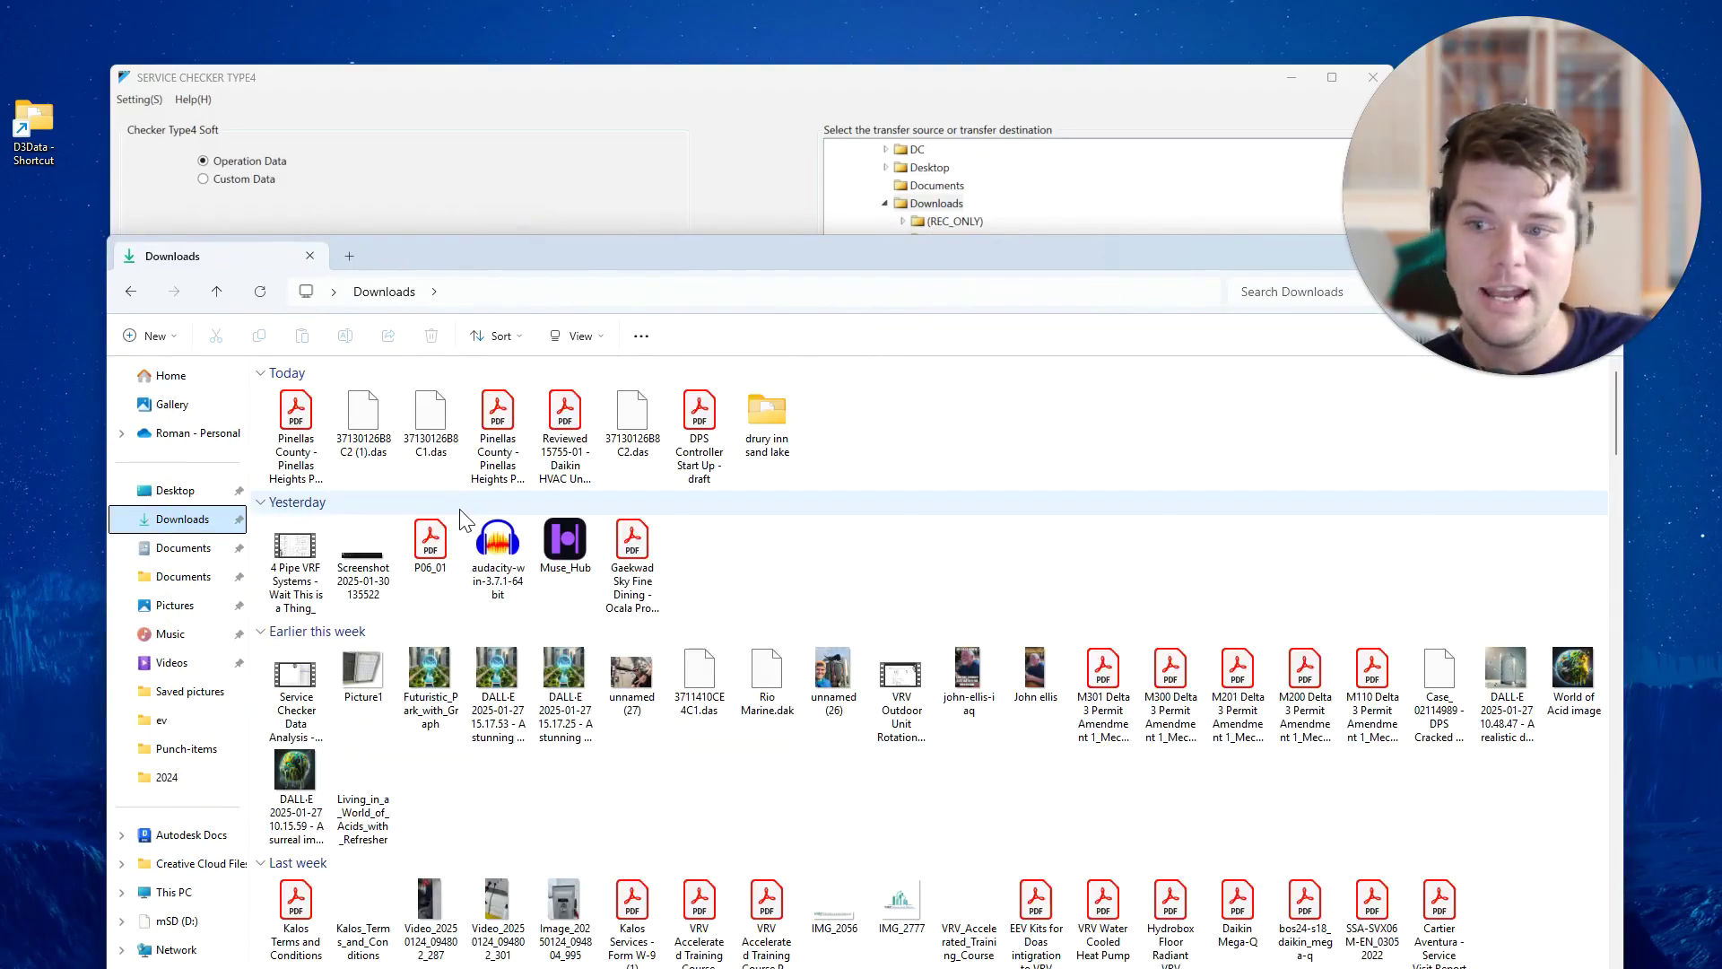
pyautogui.click(339, 445)
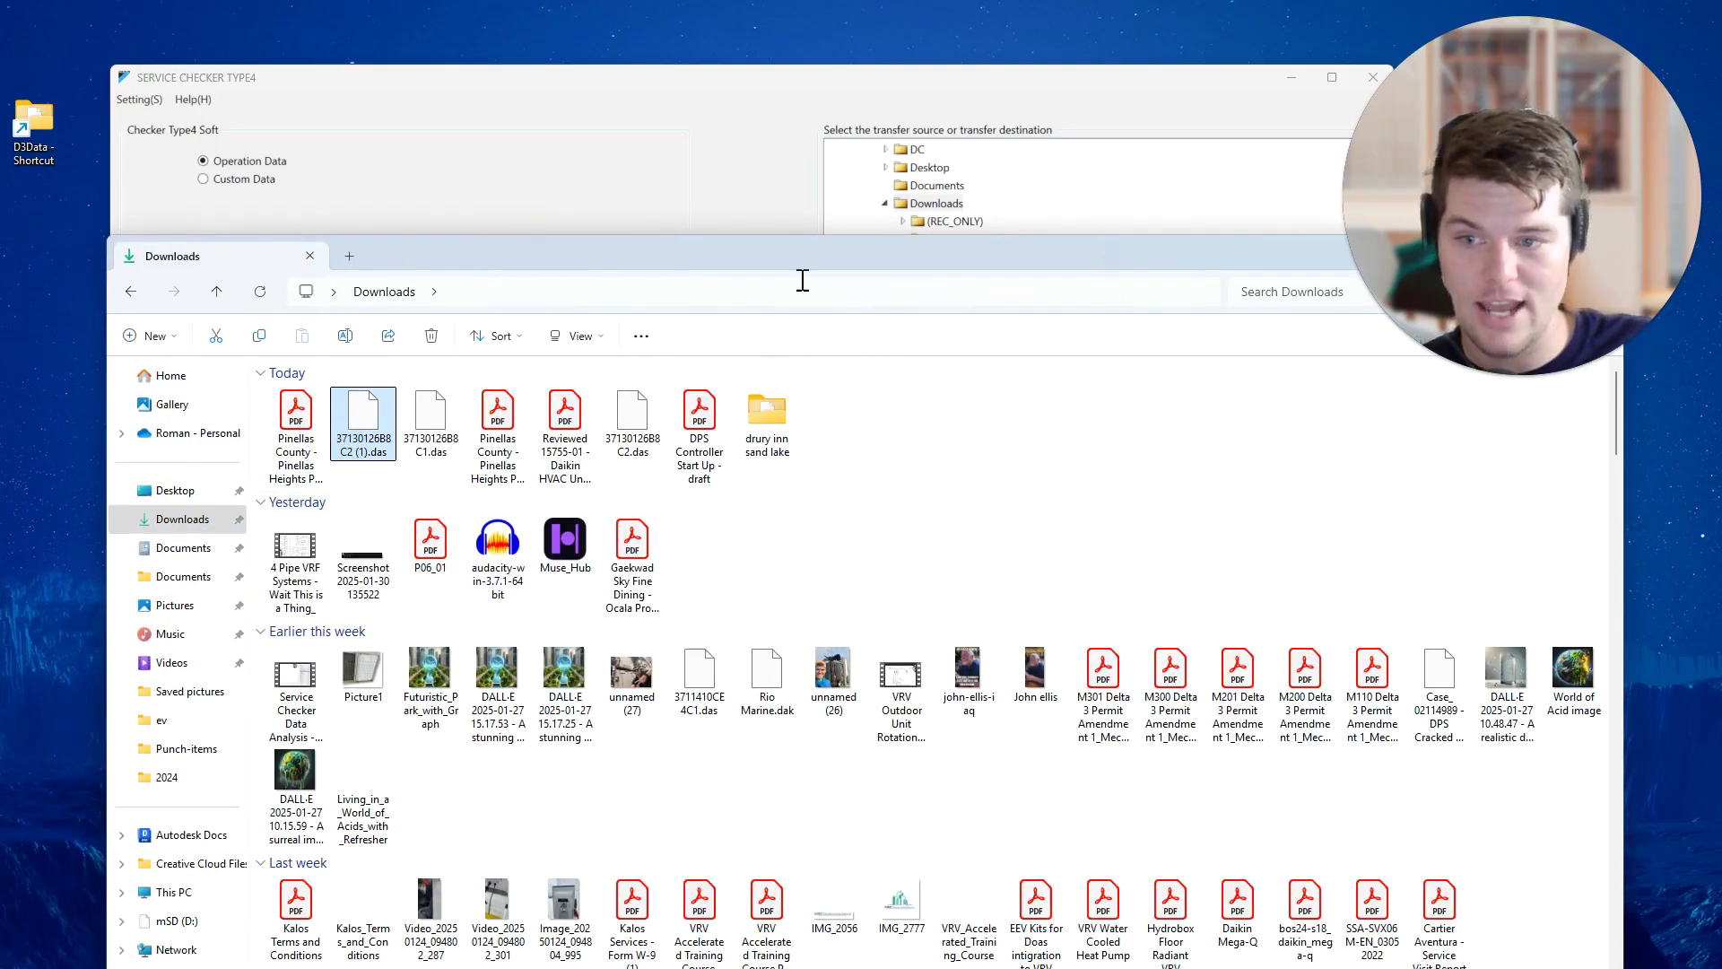
pyautogui.moveTo(800, 260); pyautogui.dragTo(476, 299)
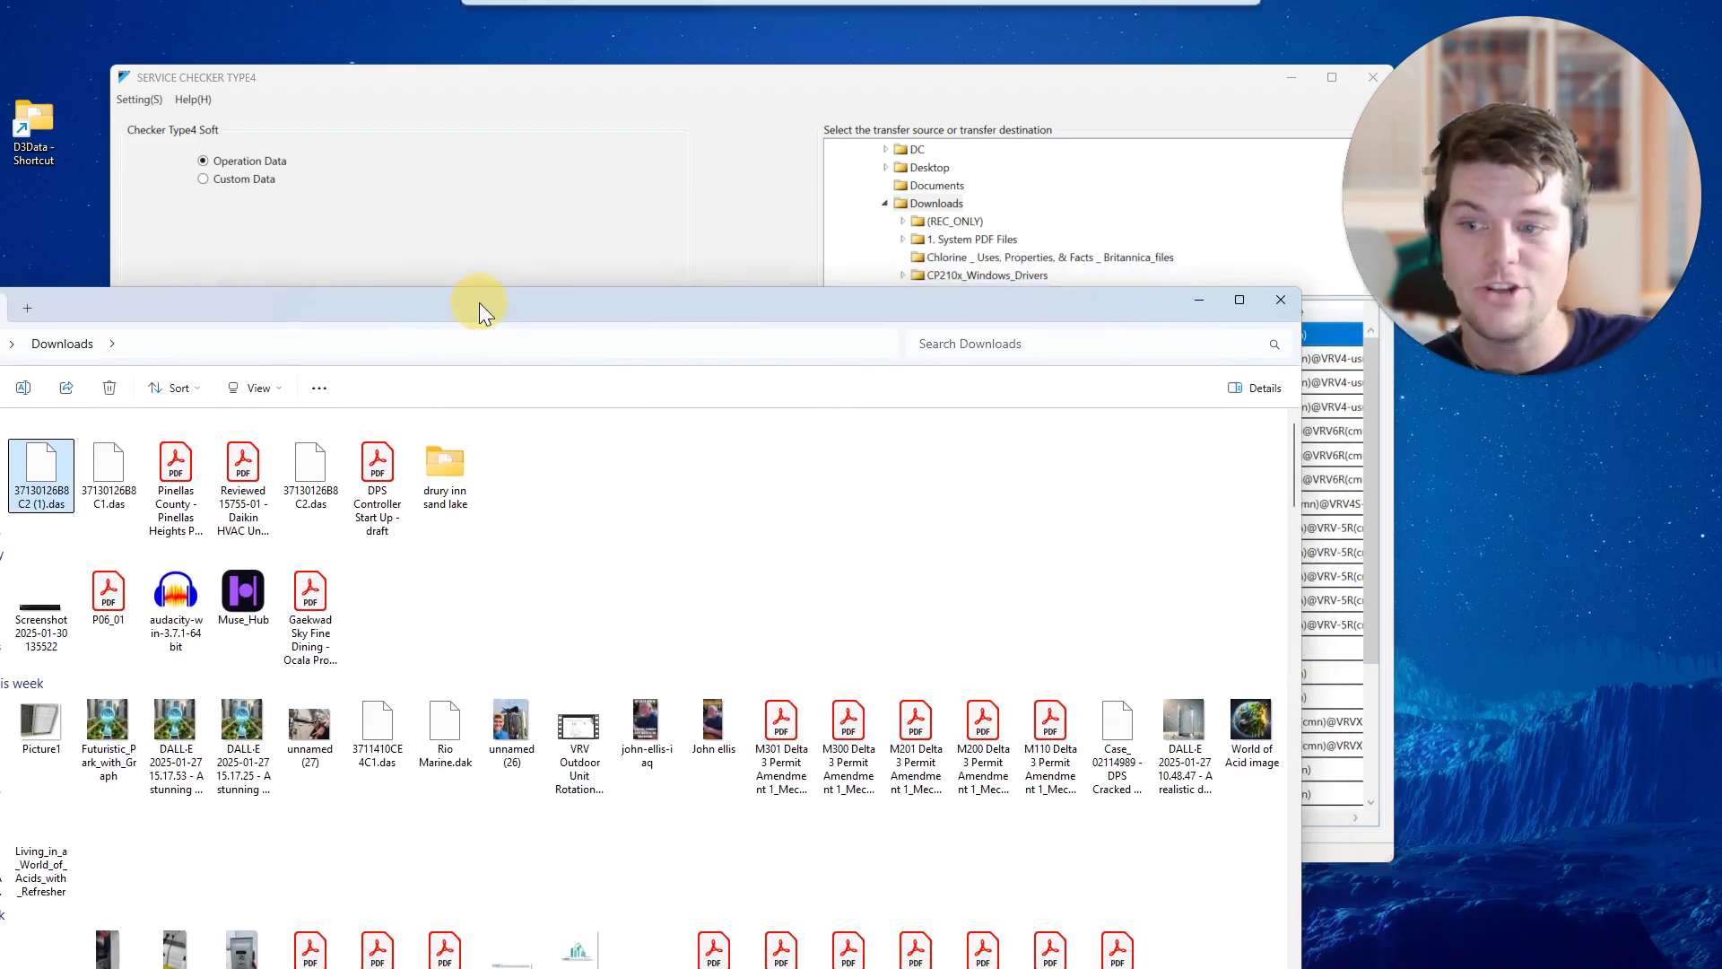
pyautogui.click(1280, 297)
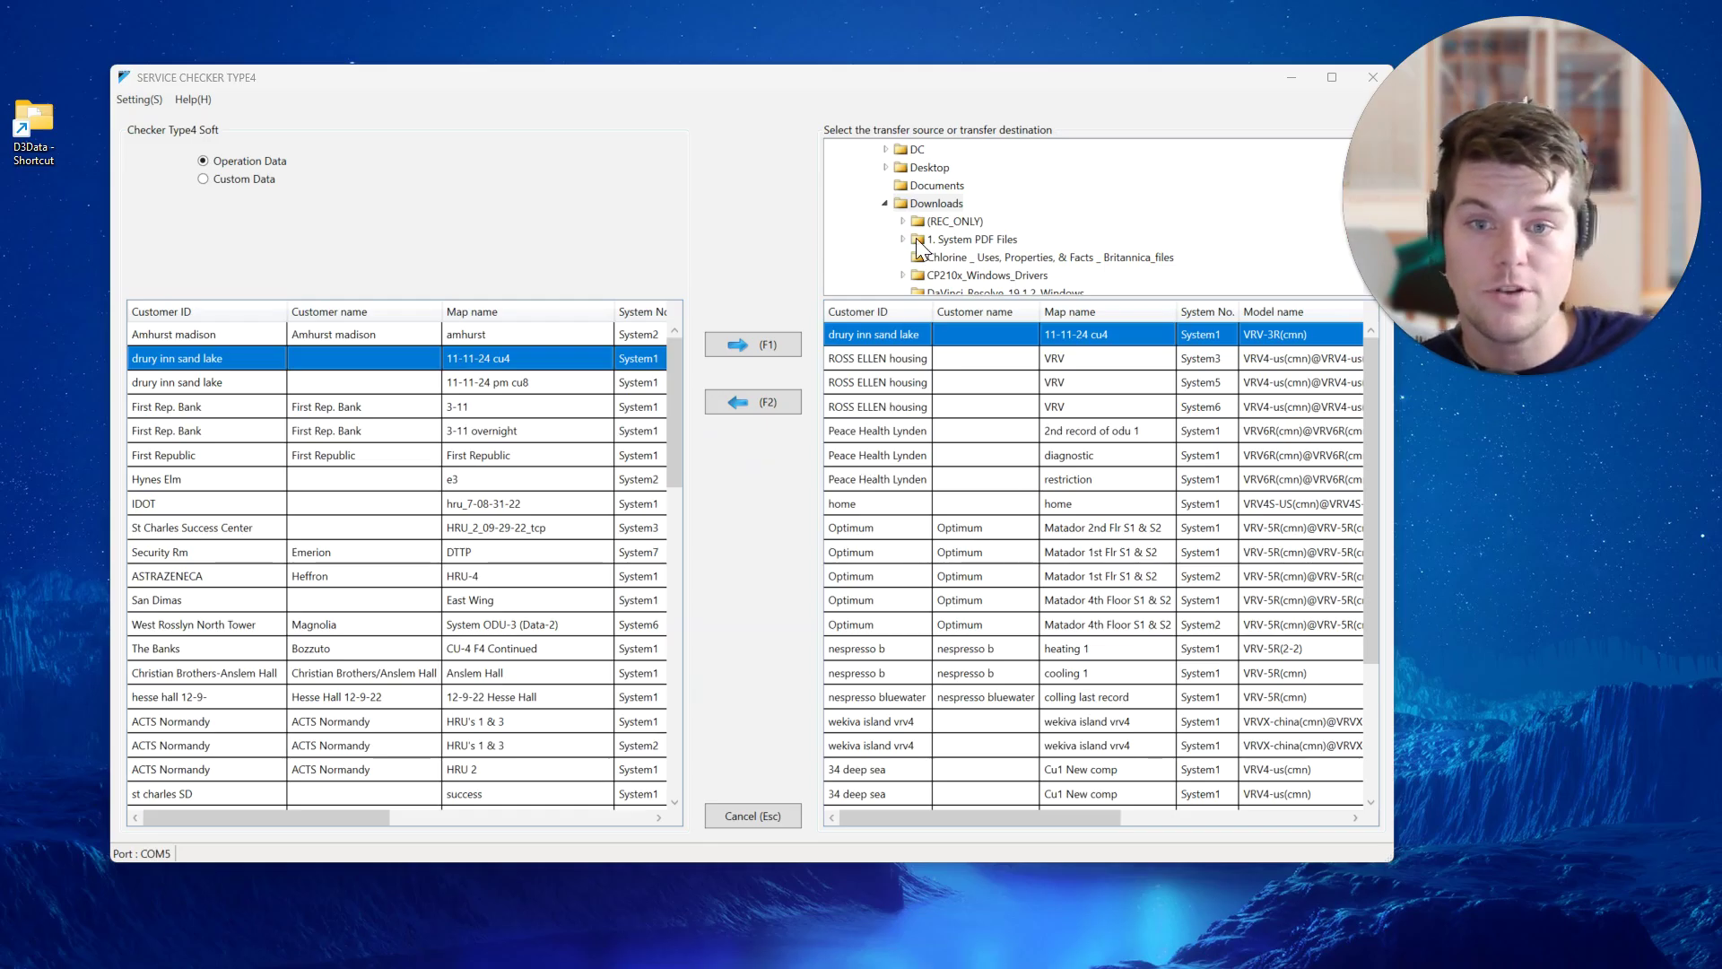
# Step: Review the destination tree and record table, then open a new File Explorer window
pyautogui.scroll(4, 921, 249)
pyautogui.scroll(3, 921, 248)
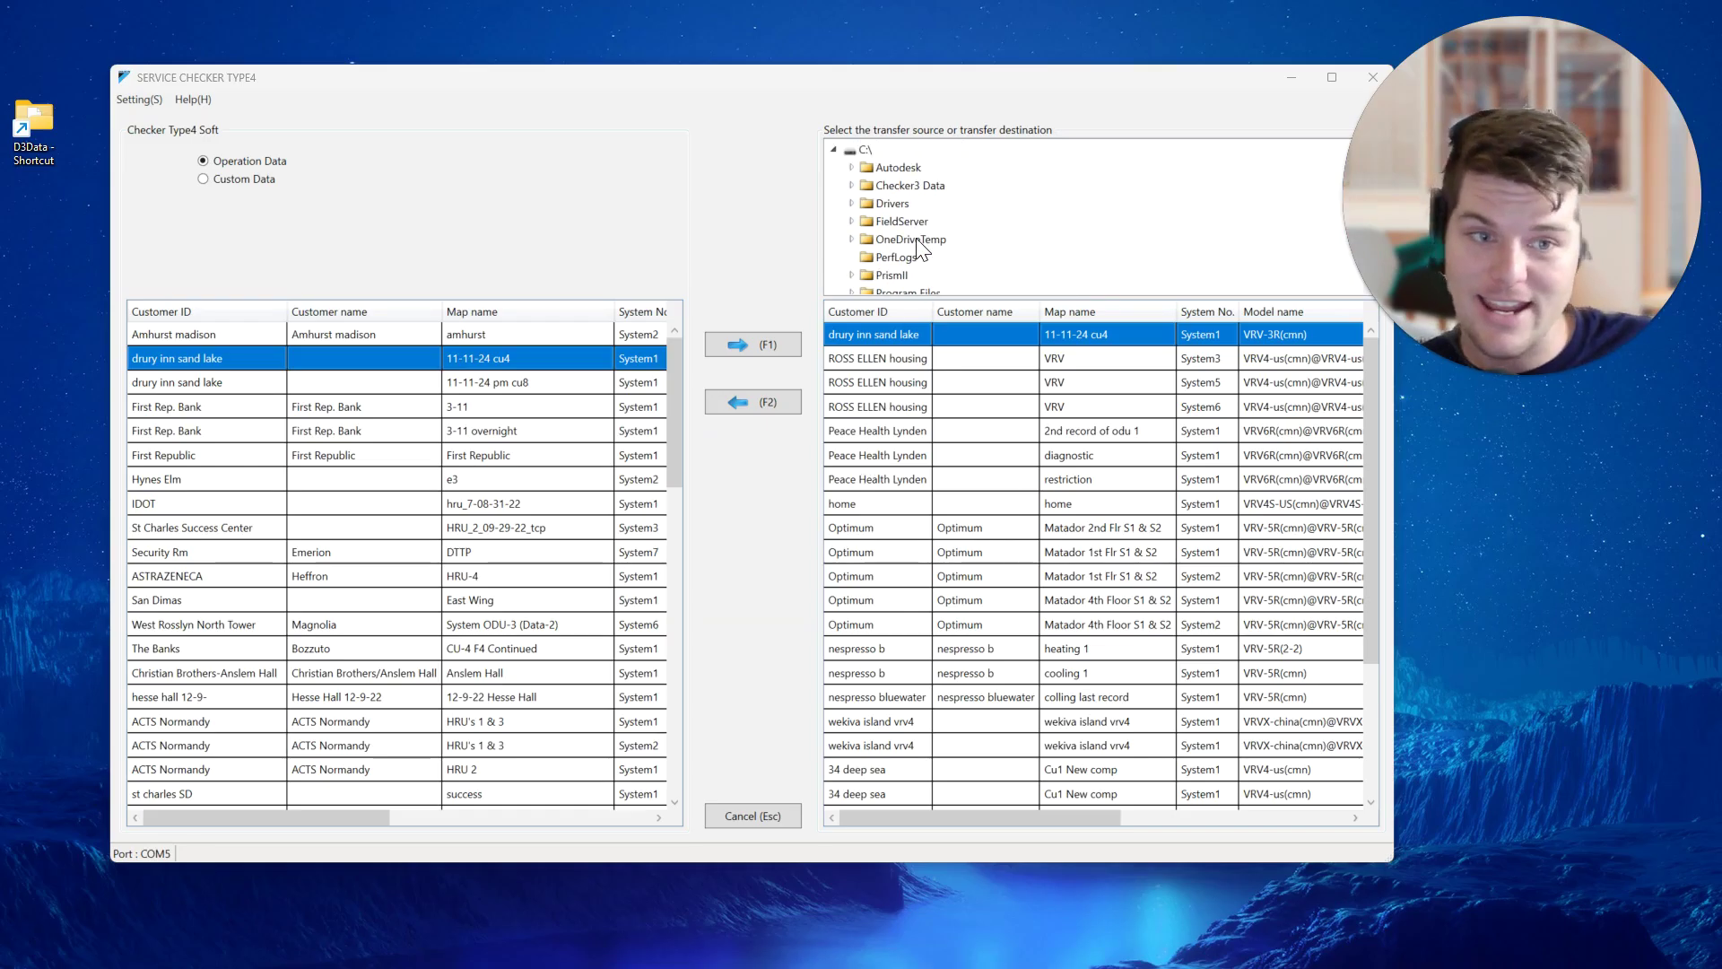
pyautogui.scroll(-1, 921, 248)
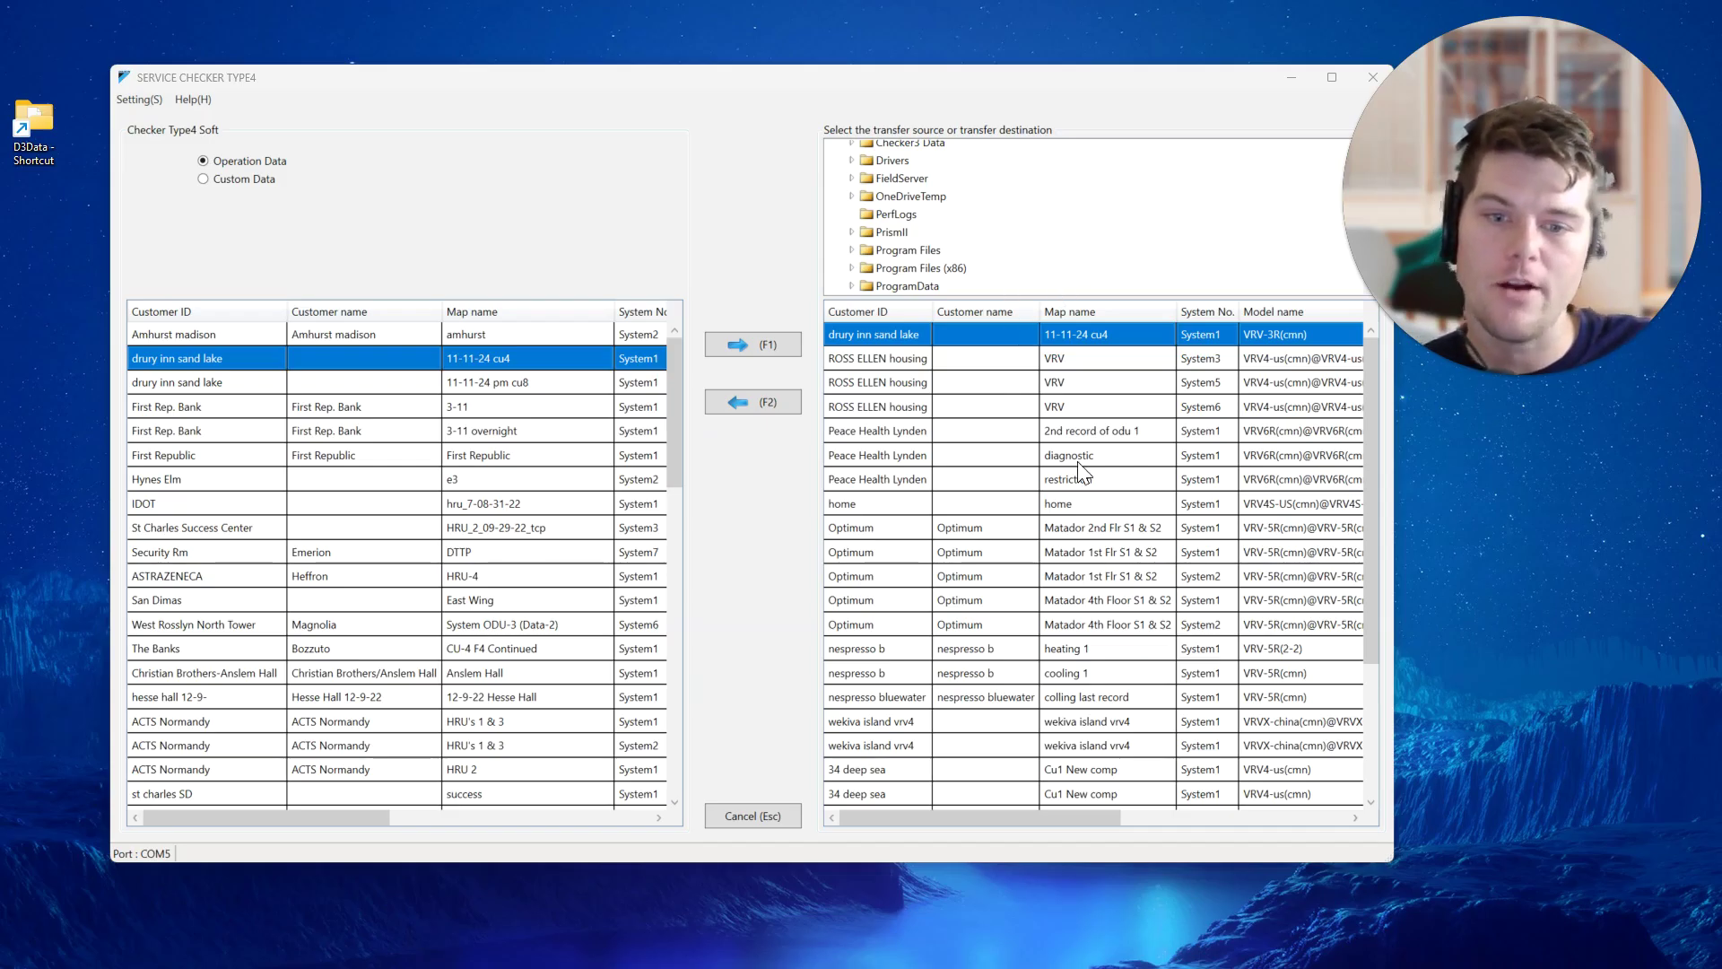
pyautogui.scroll(-1, 1081, 474)
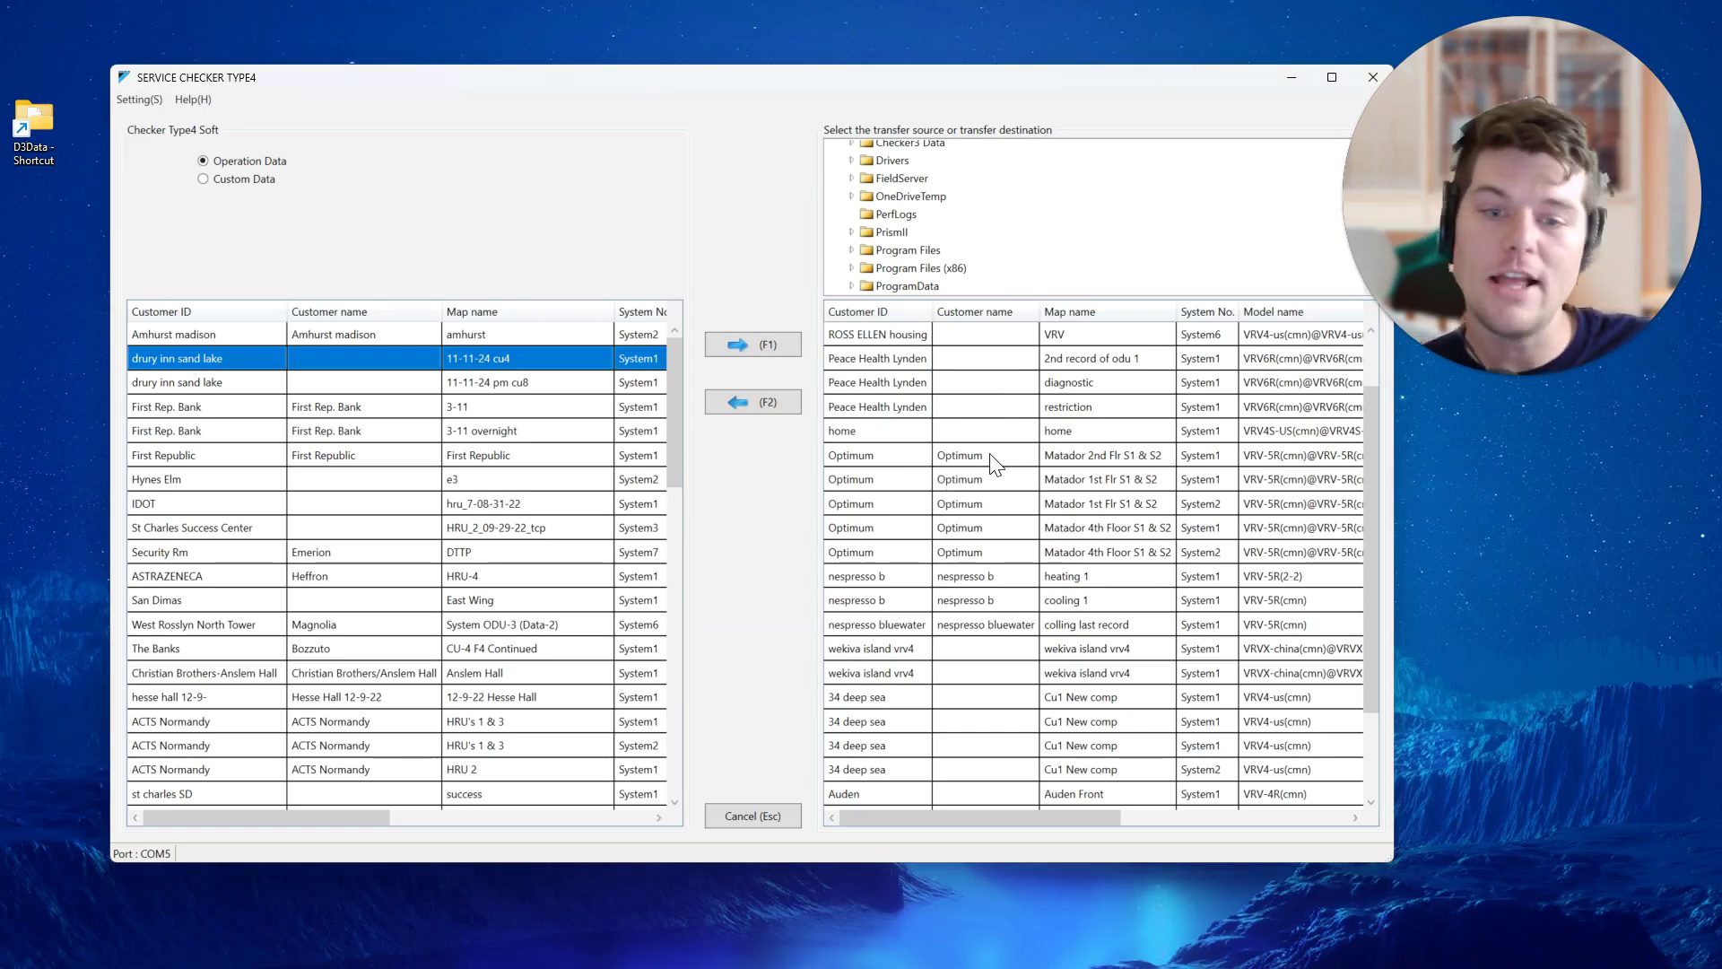
pyautogui.scroll(1, 993, 465)
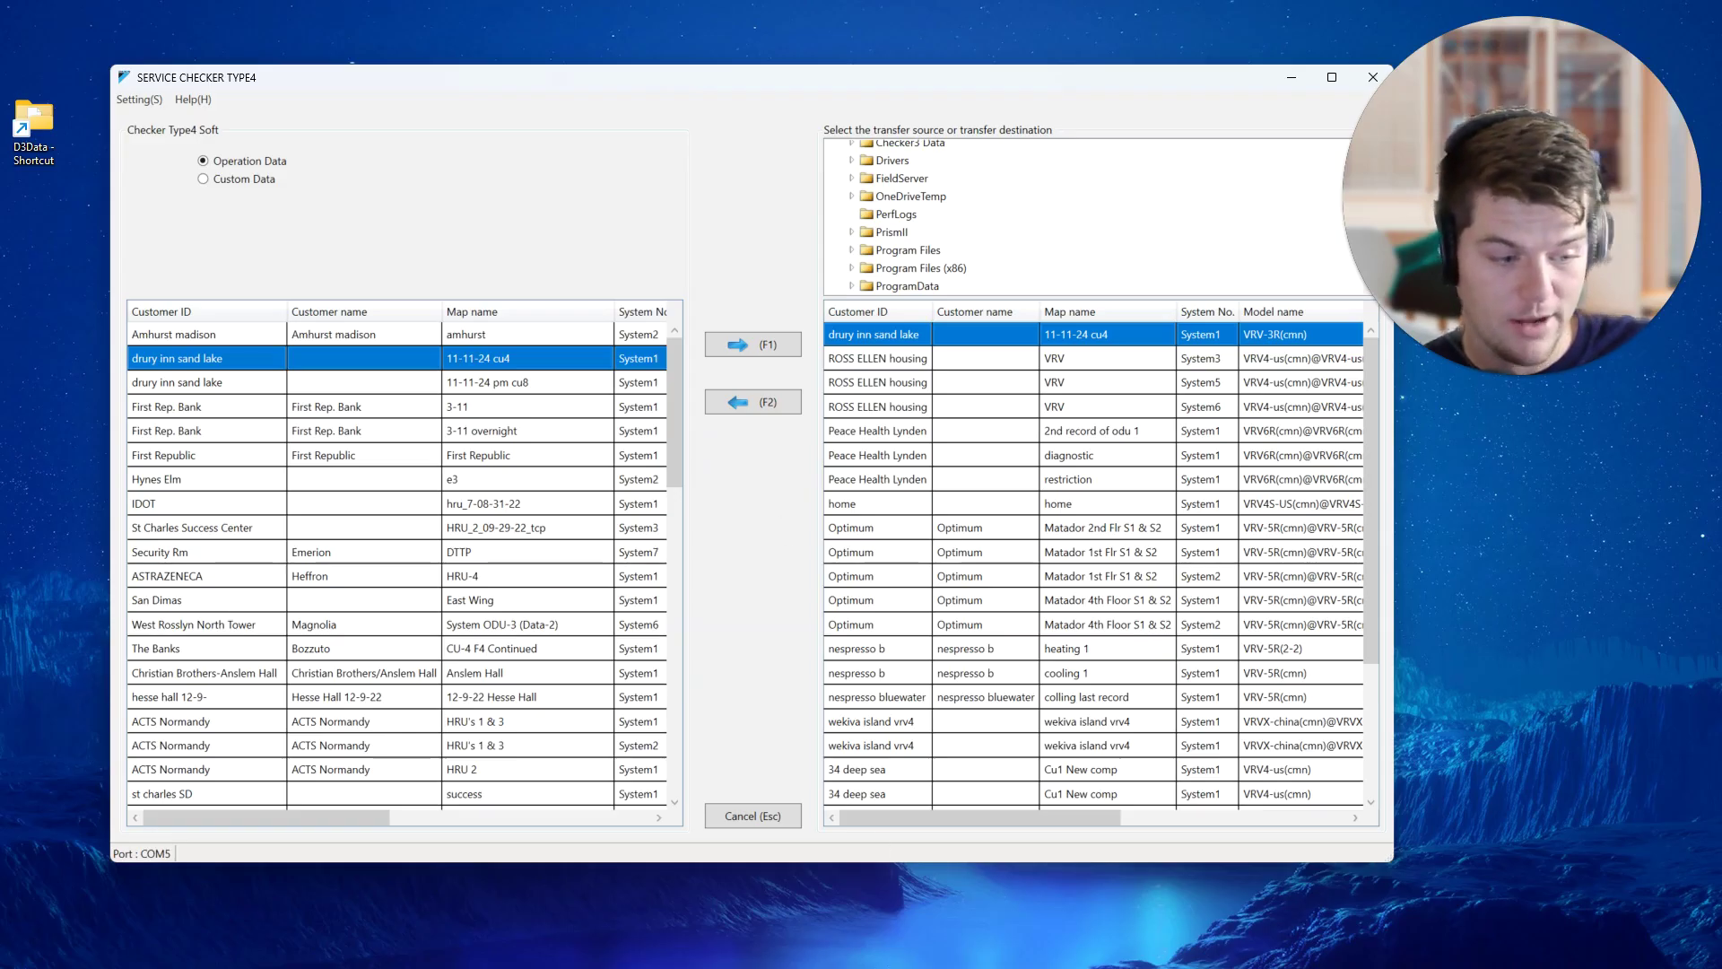
pyautogui.press('super+e')
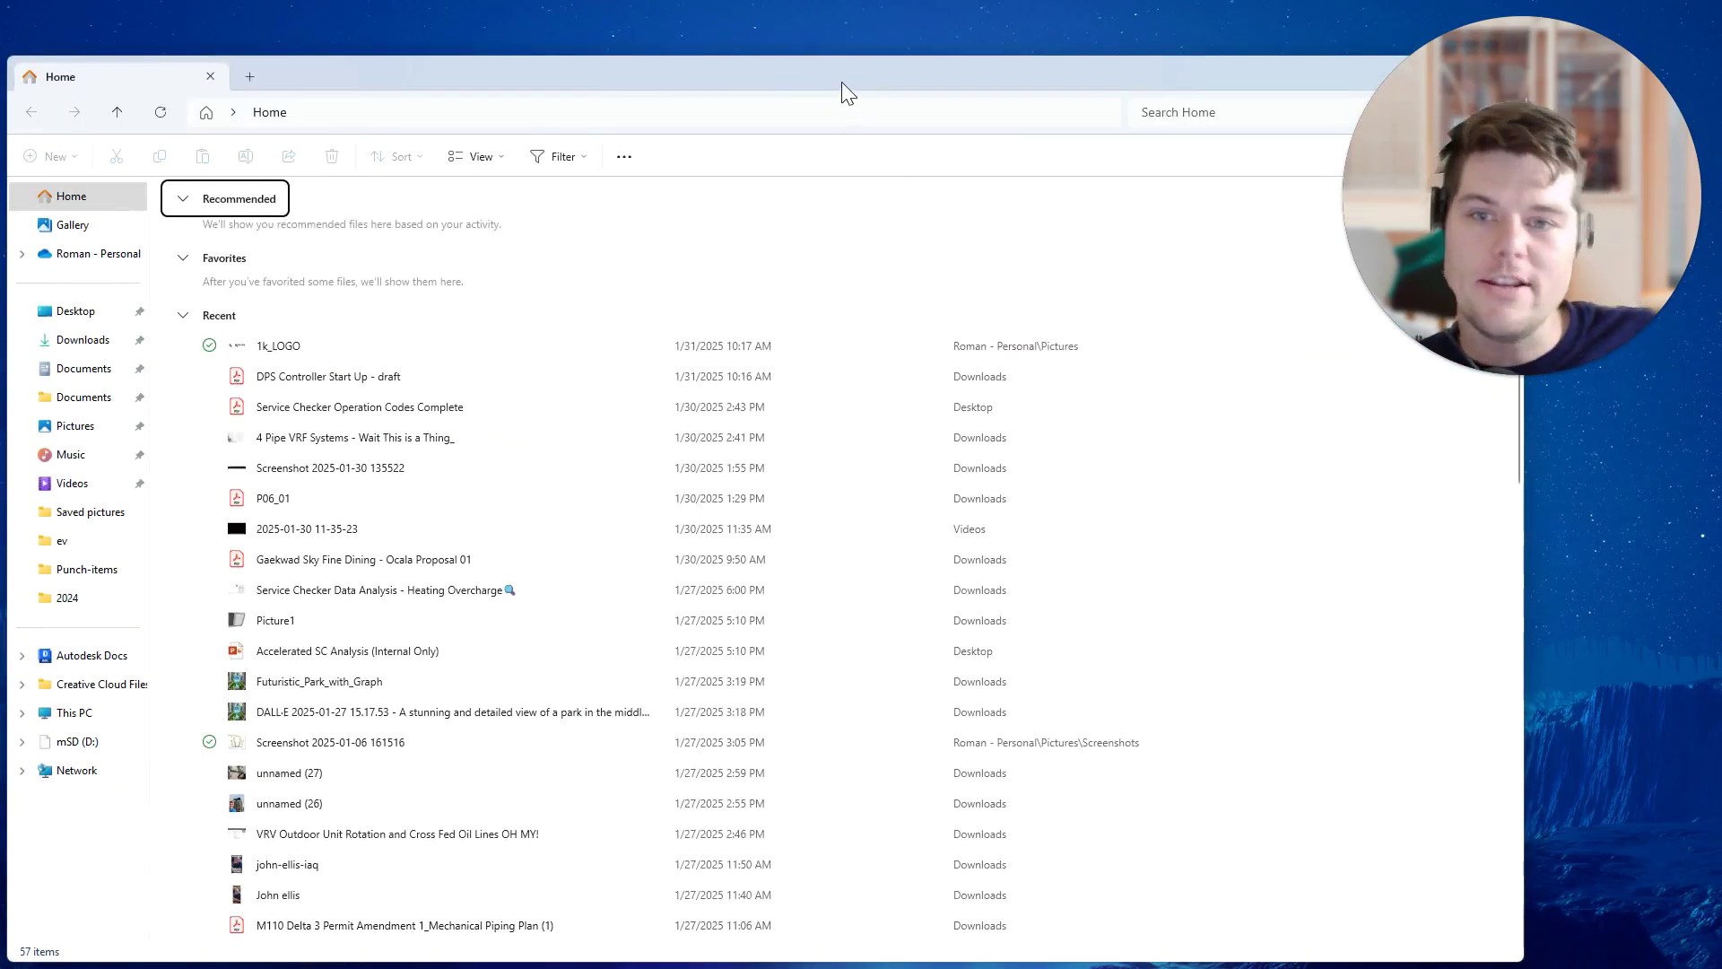
# Step: Close the Home window, open the D3Data folder and select 34C21078ACC2.das
pyautogui.moveTo(841, 81); pyautogui.dragTo(859, 50)
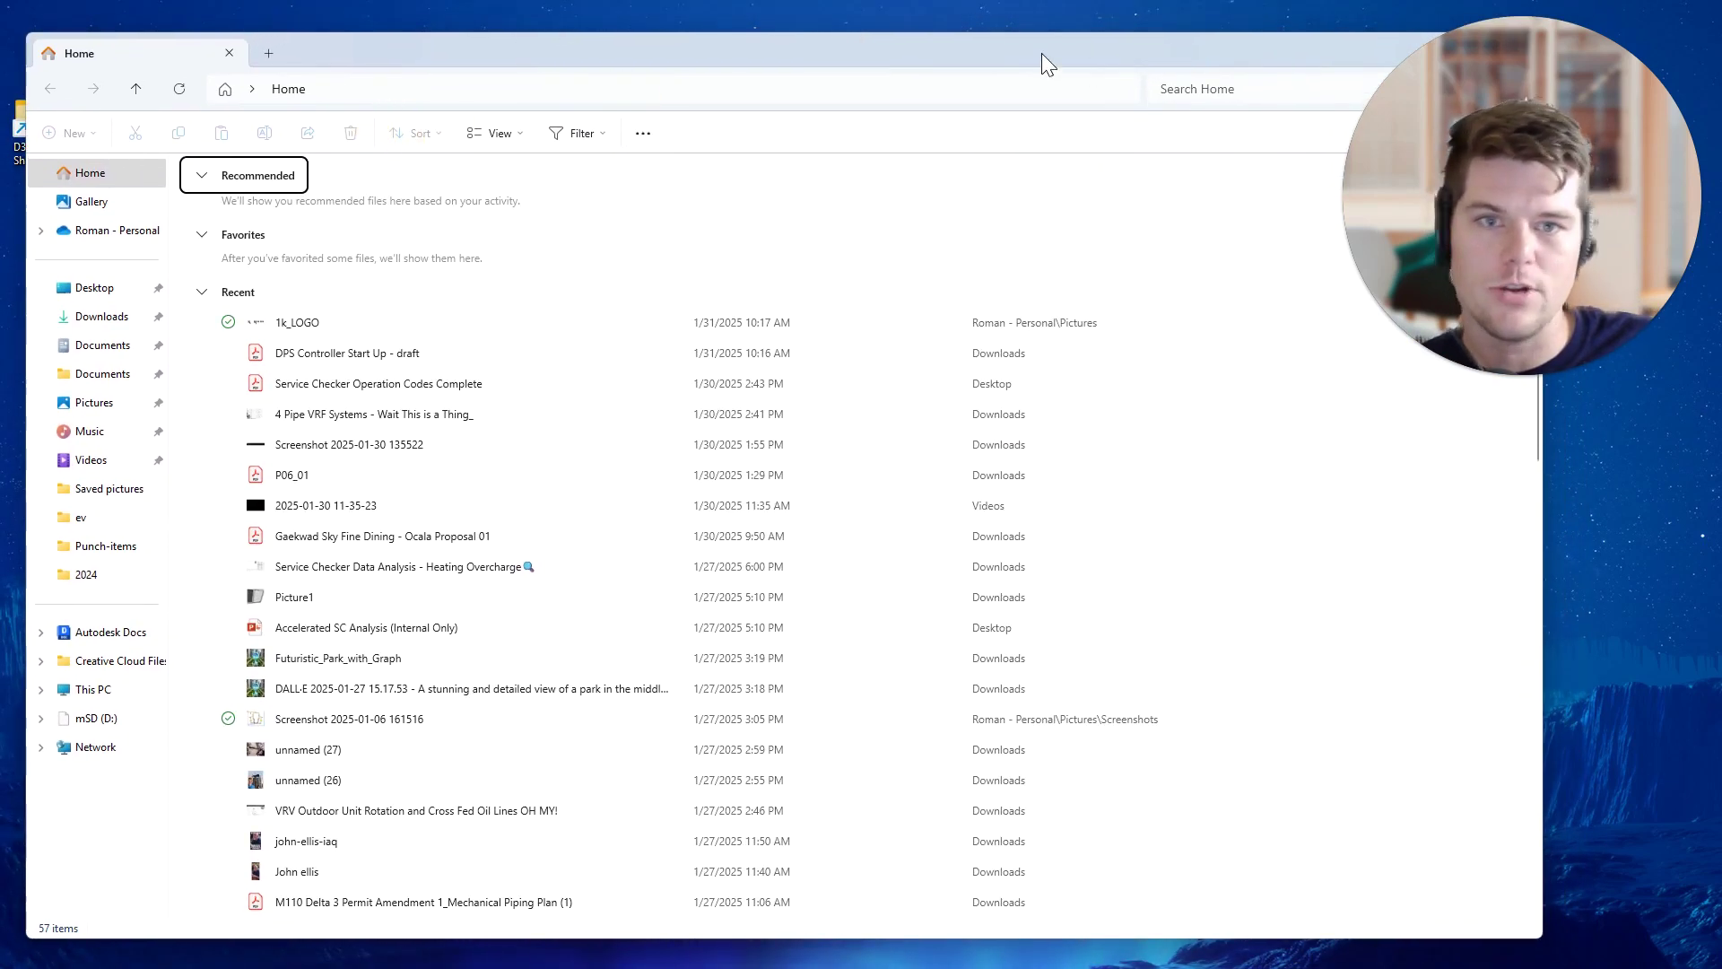
pyautogui.moveTo(1041, 49); pyautogui.dragTo(649, 159)
pyautogui.click(1135, 161)
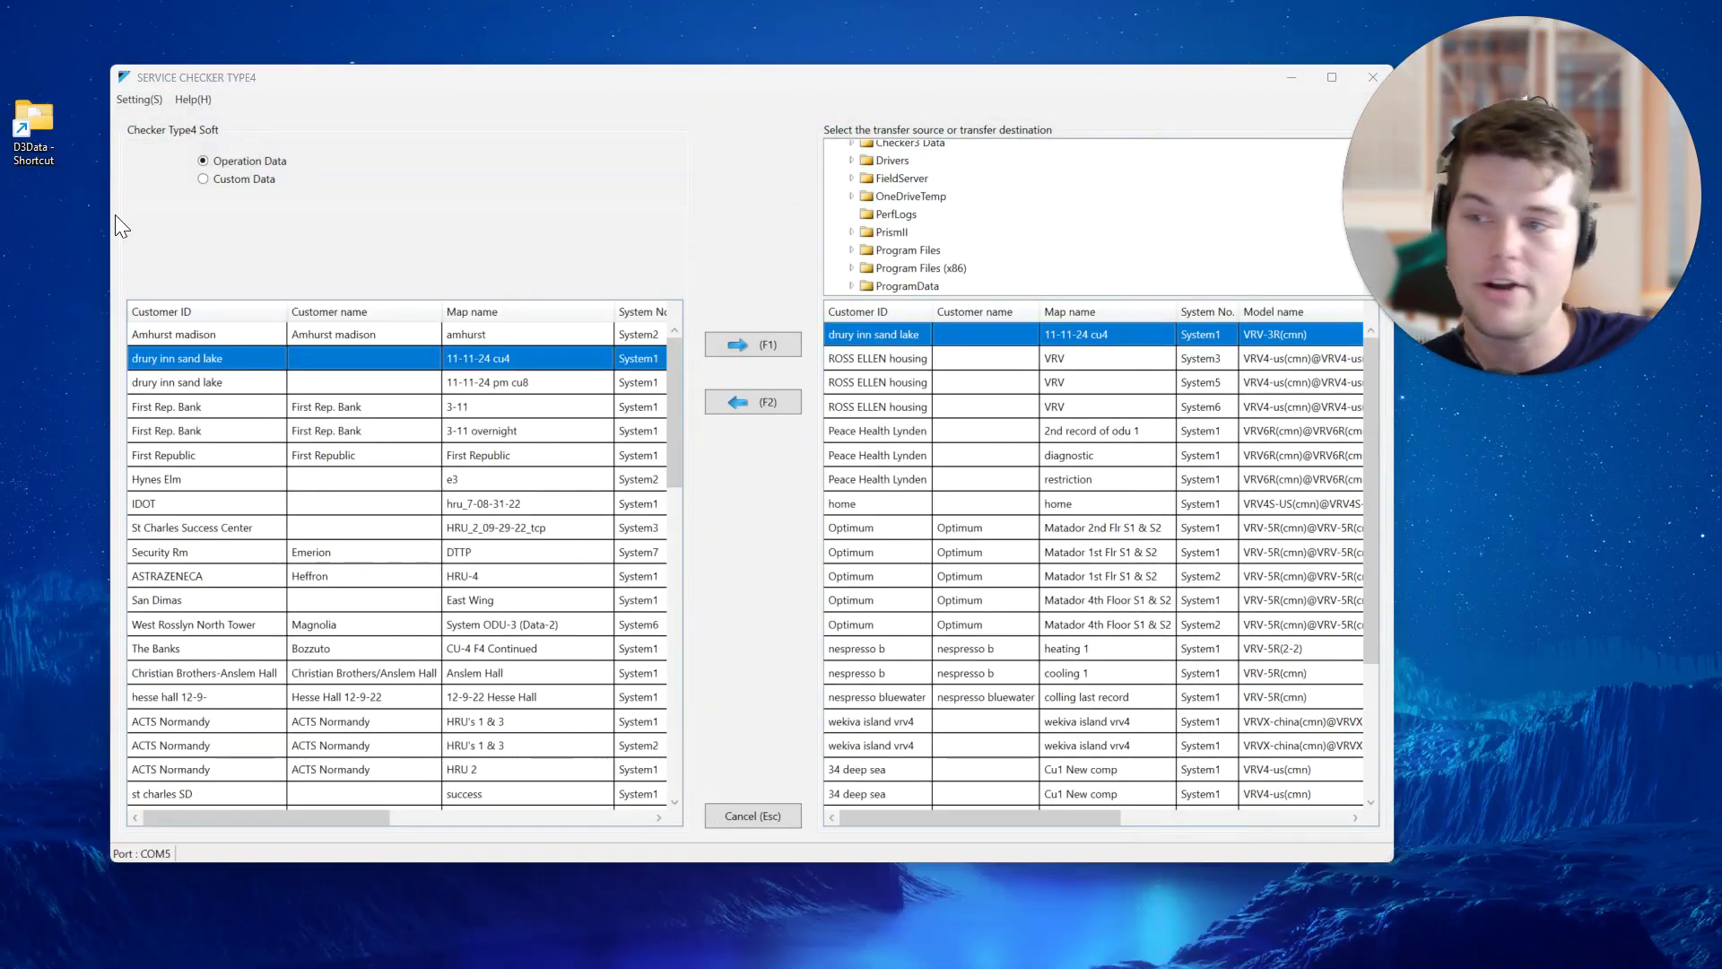
pyautogui.doubleClick(47, 136)
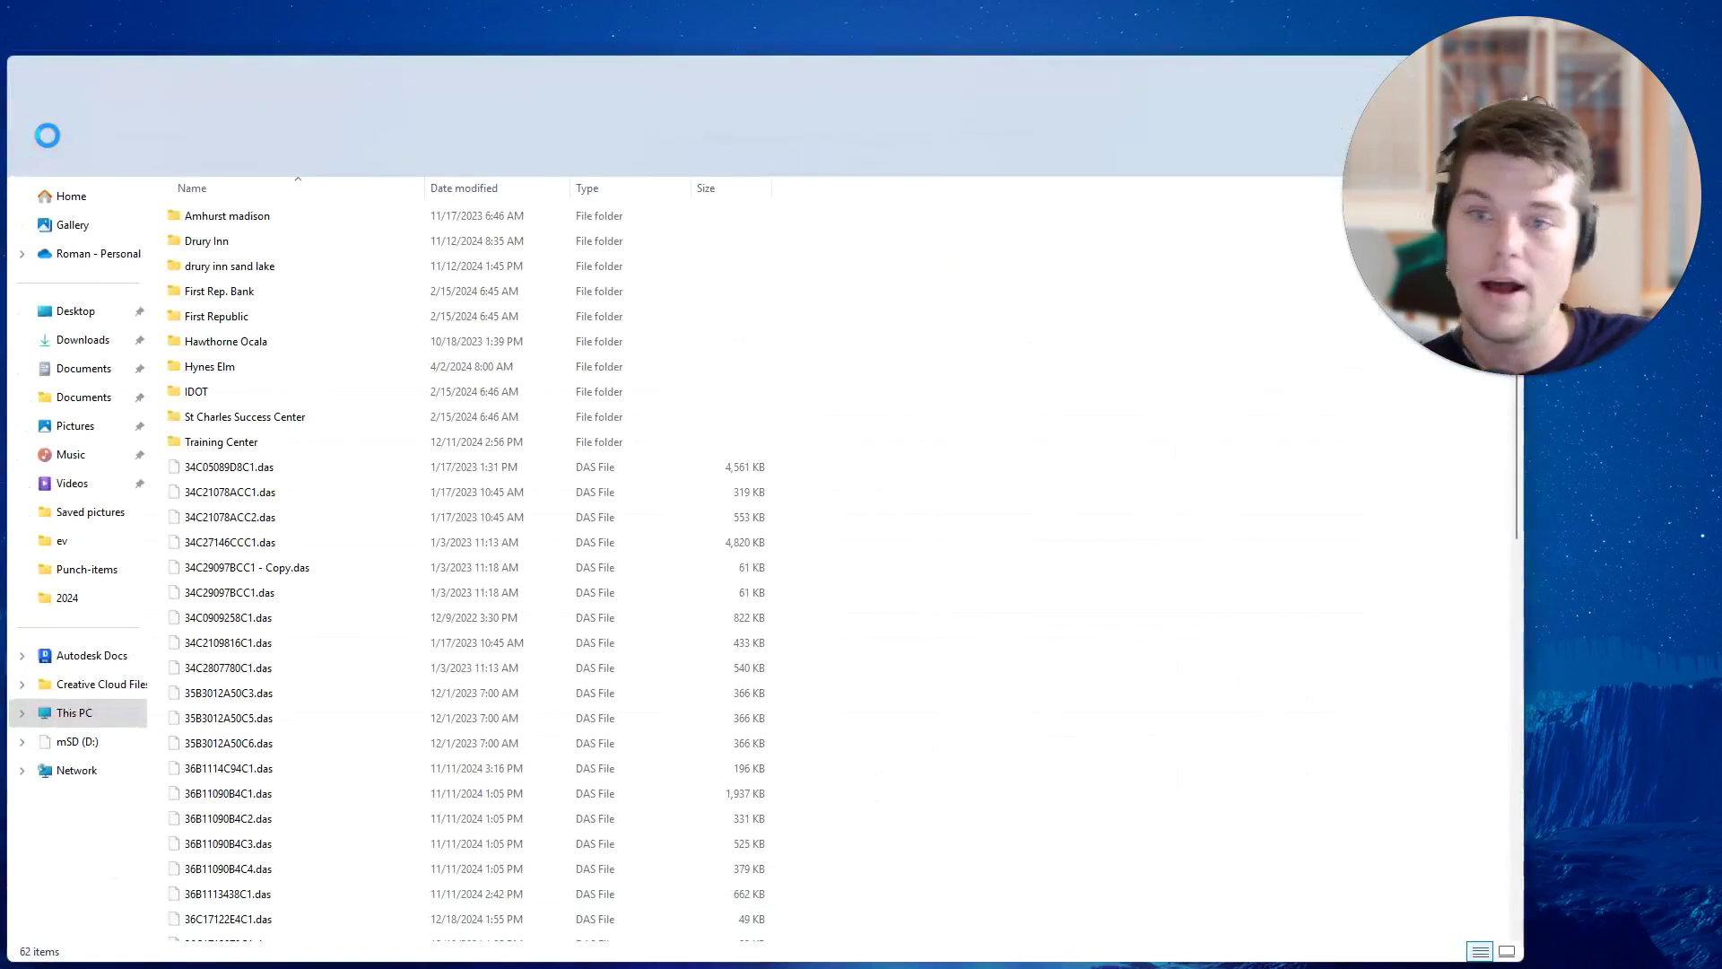
pyautogui.moveTo(660, 57); pyautogui.dragTo(670, 31)
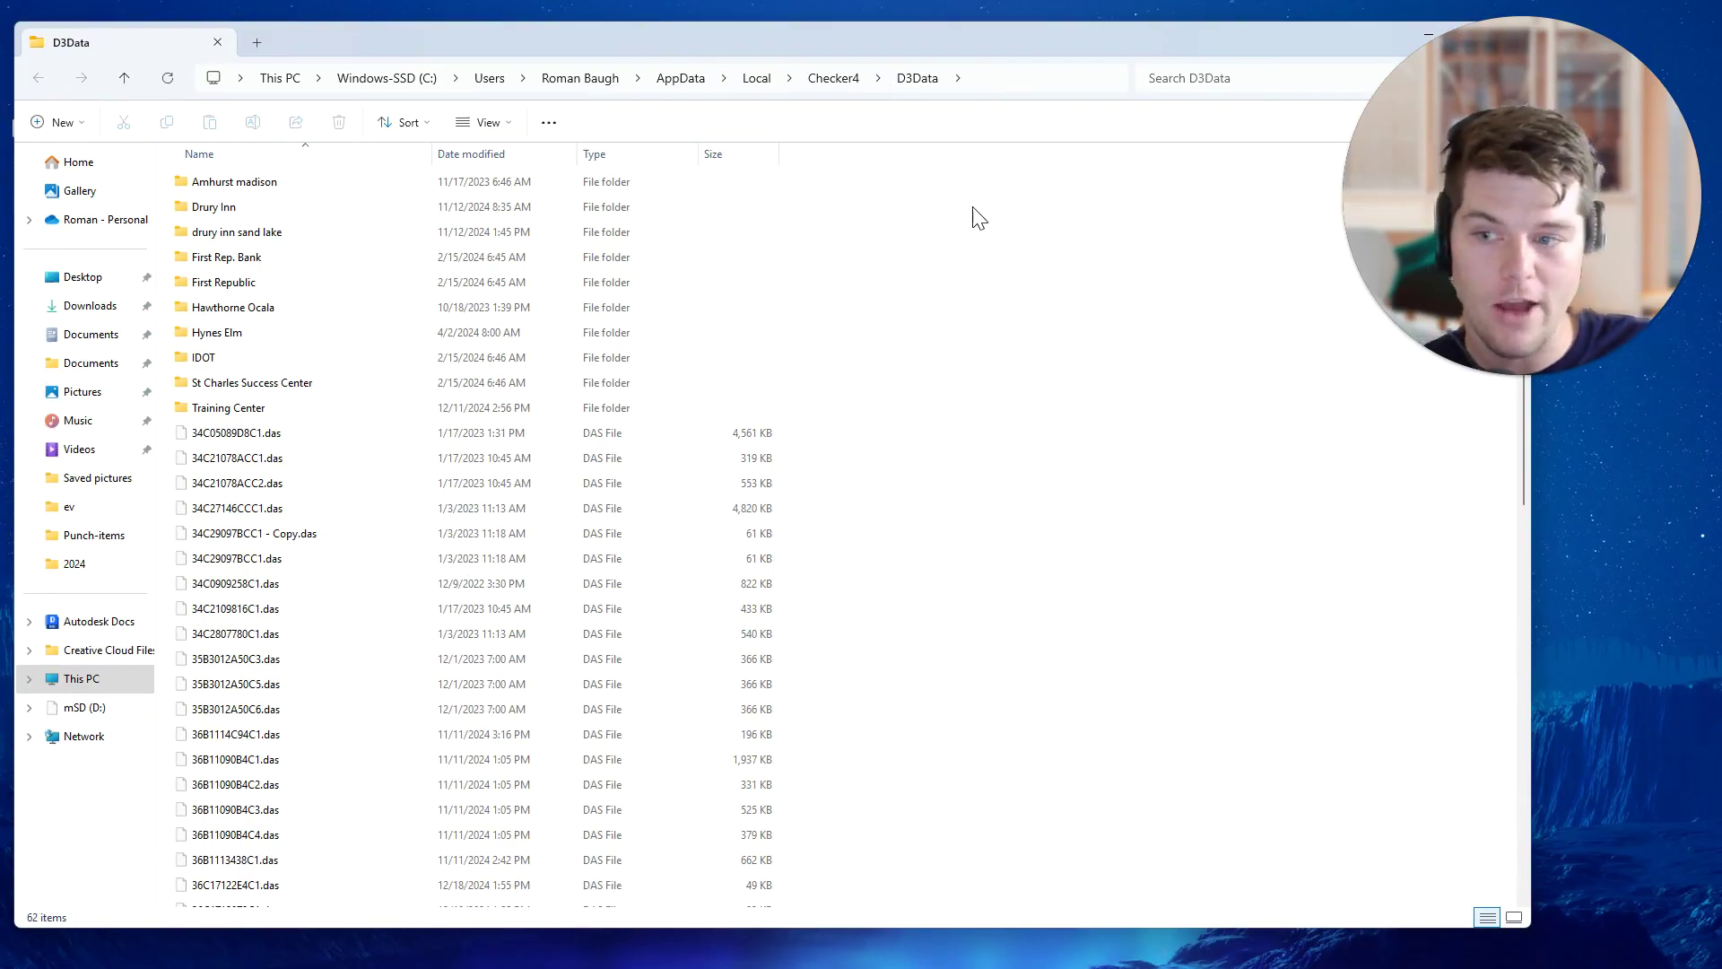
pyautogui.click(300, 486)
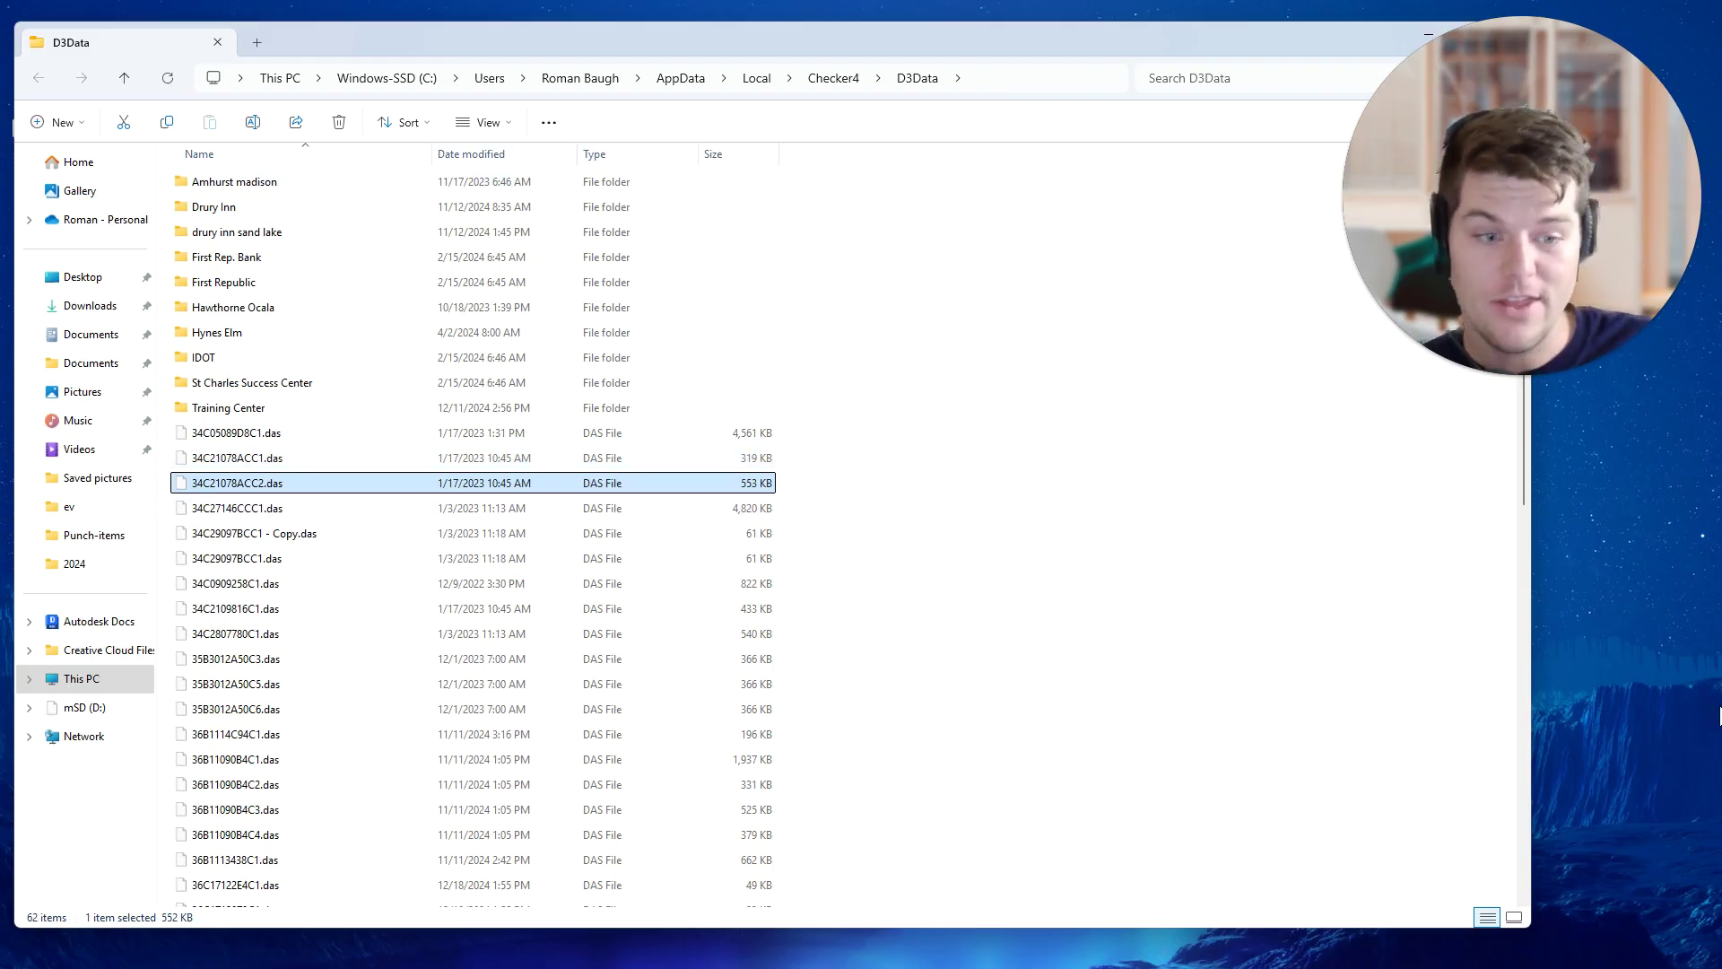
# Step: Annotate the DAS File type and the 34C21078ACC2.das and 34C27146CCC1.das names, then minimize Explorer
pyautogui.click(1636, 783)
pyautogui.hotkey('ctrl', '2')
pyautogui.moveTo(657, 463)
pyautogui.mouseDown()
pyautogui.moveTo(567, 487)
pyautogui.moveTo(632, 502)
pyautogui.moveTo(653, 464)
pyautogui.mouseUp()
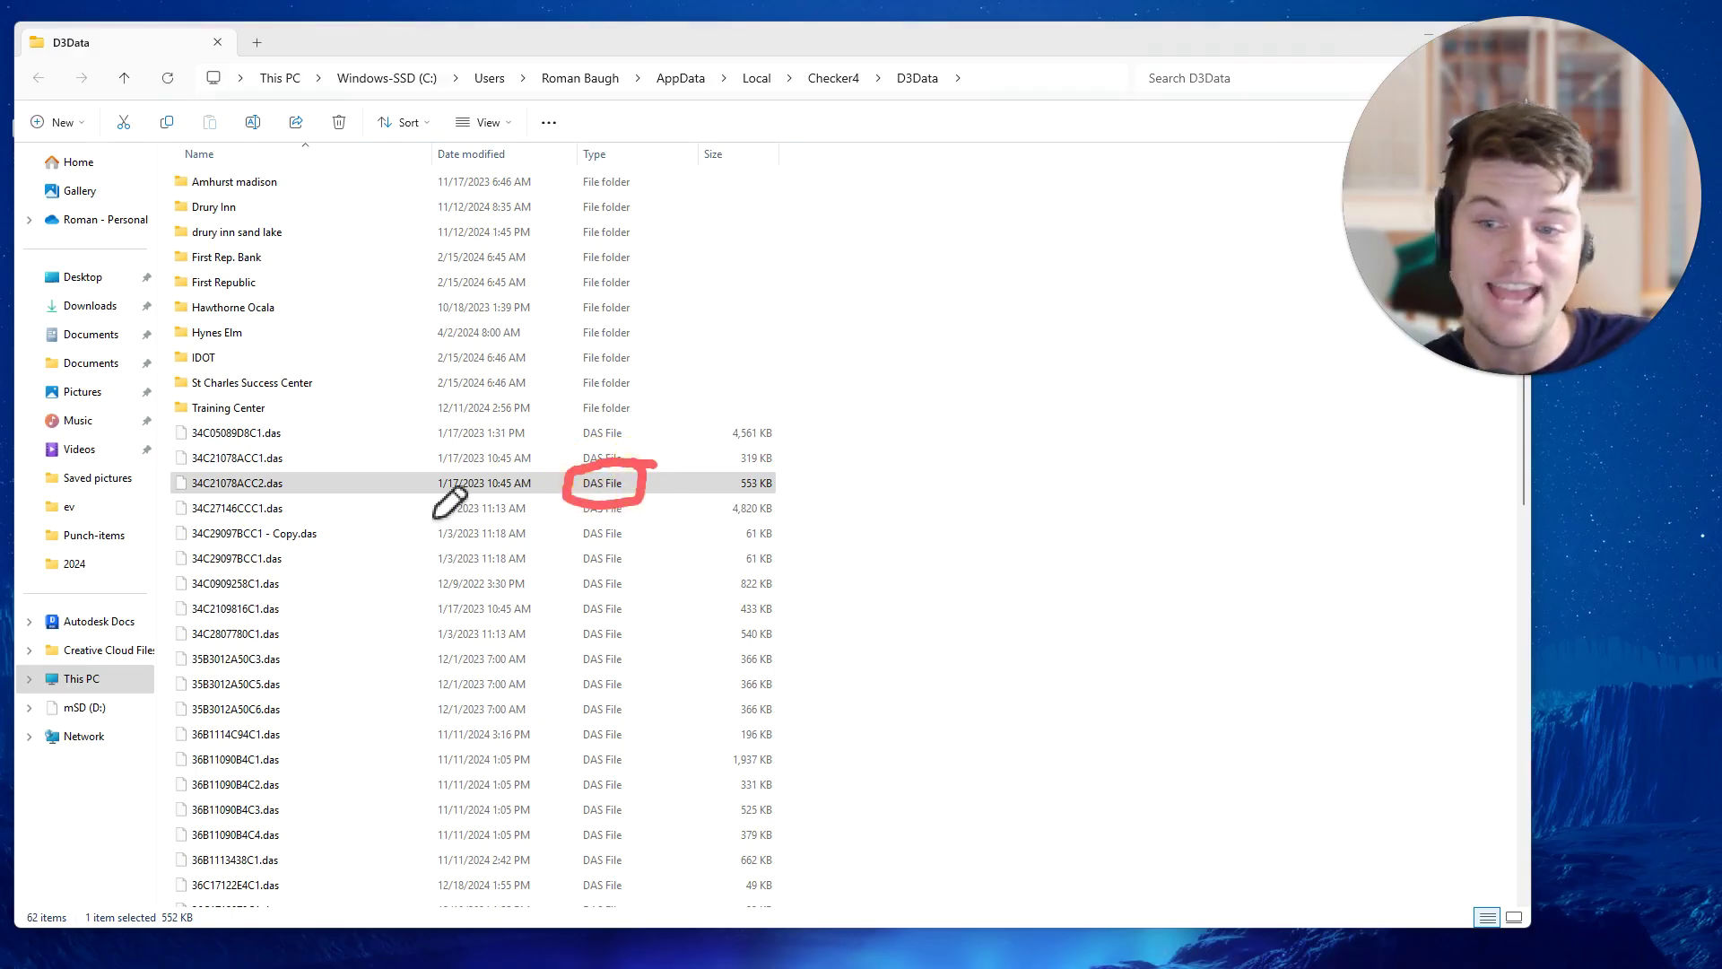
pyautogui.moveTo(292, 465)
pyautogui.mouseDown()
pyautogui.moveTo(166, 471)
pyautogui.moveTo(203, 517)
pyautogui.moveTo(305, 476)
pyautogui.mouseUp()
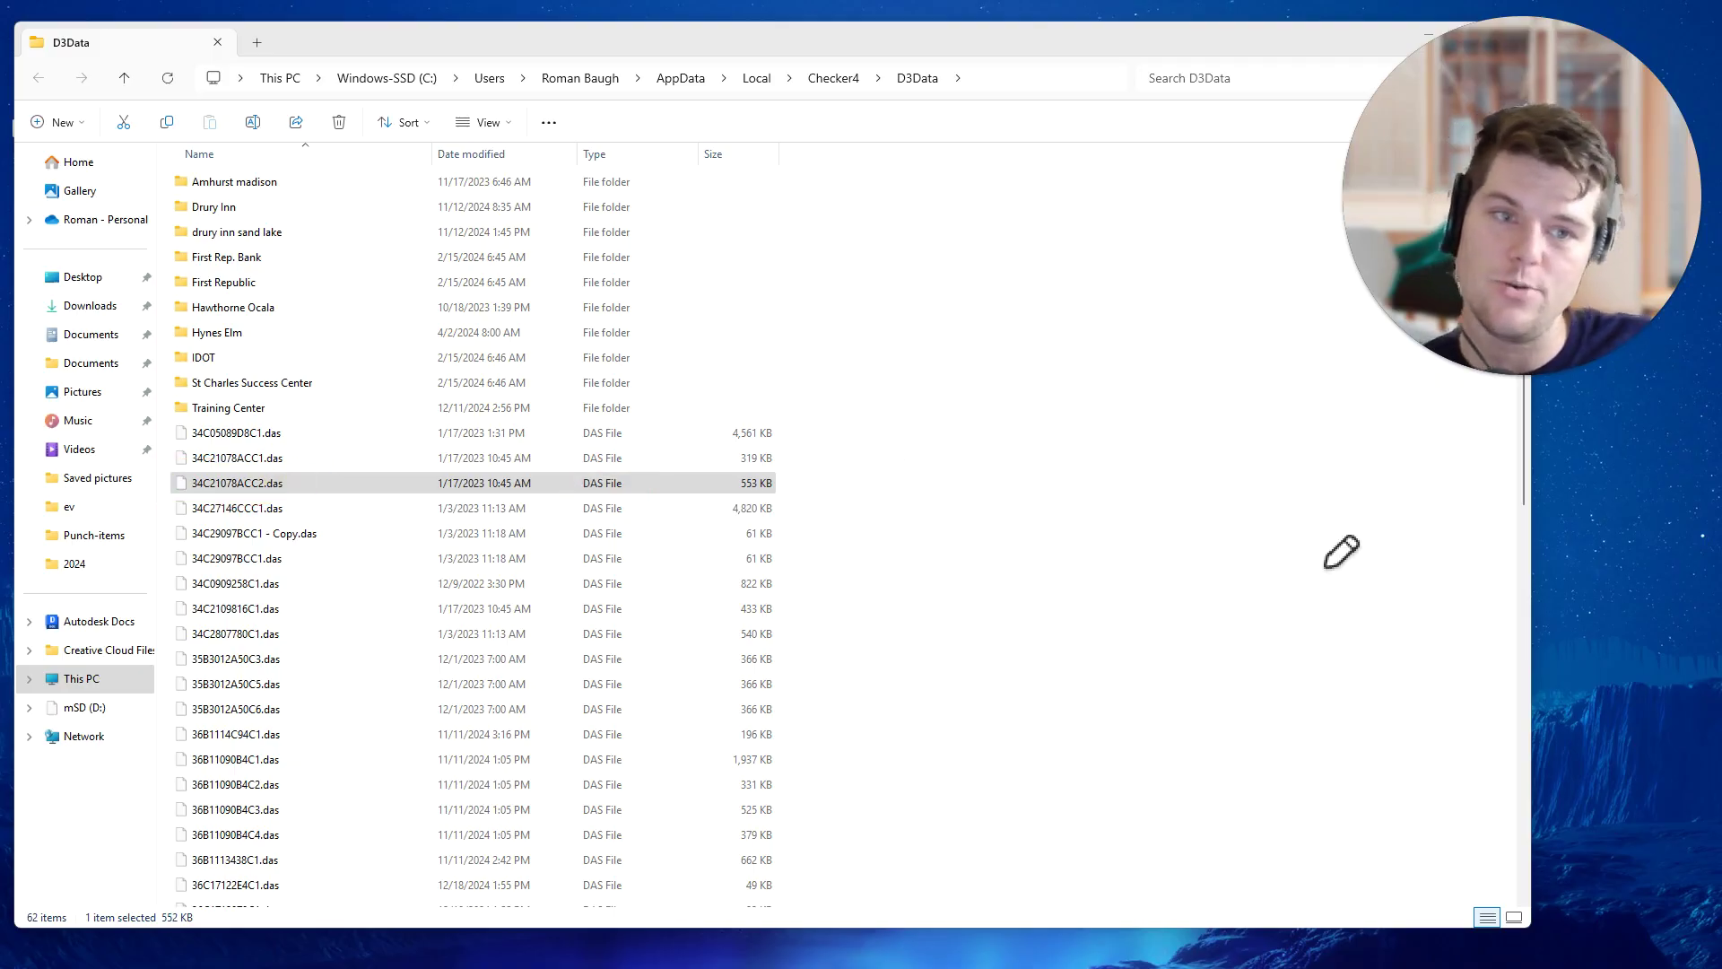
pyautogui.moveTo(155, 519); pyautogui.dragTo(305, 519)
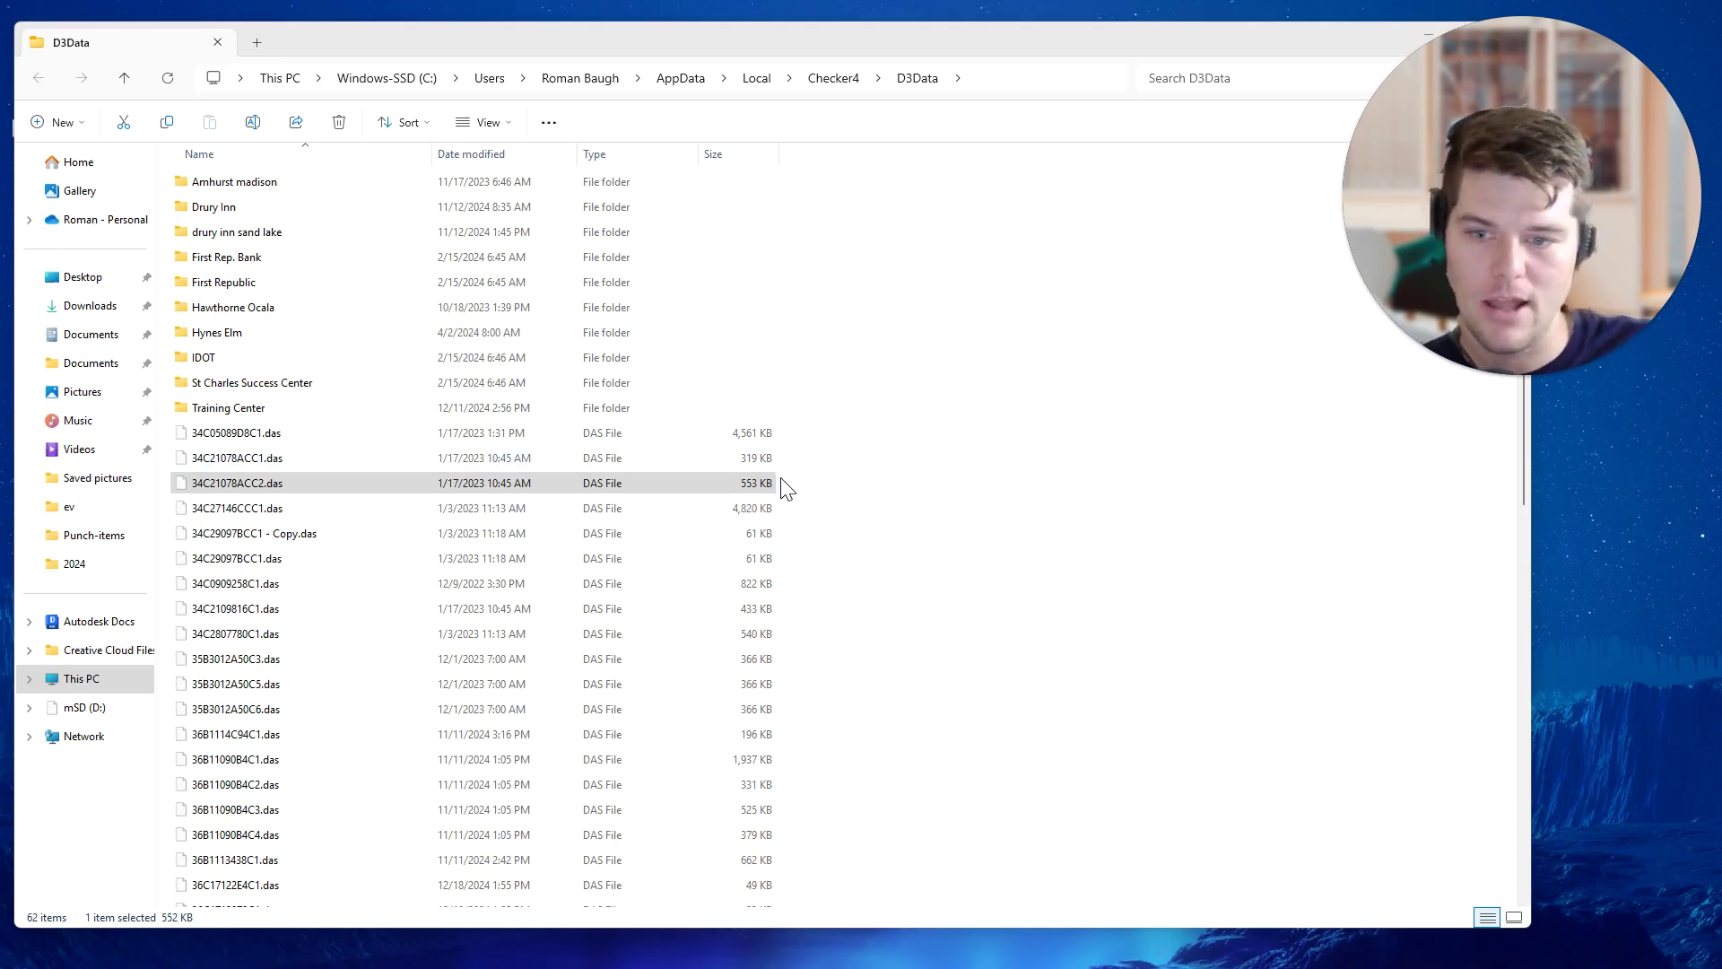
pyautogui.click(329, 487)
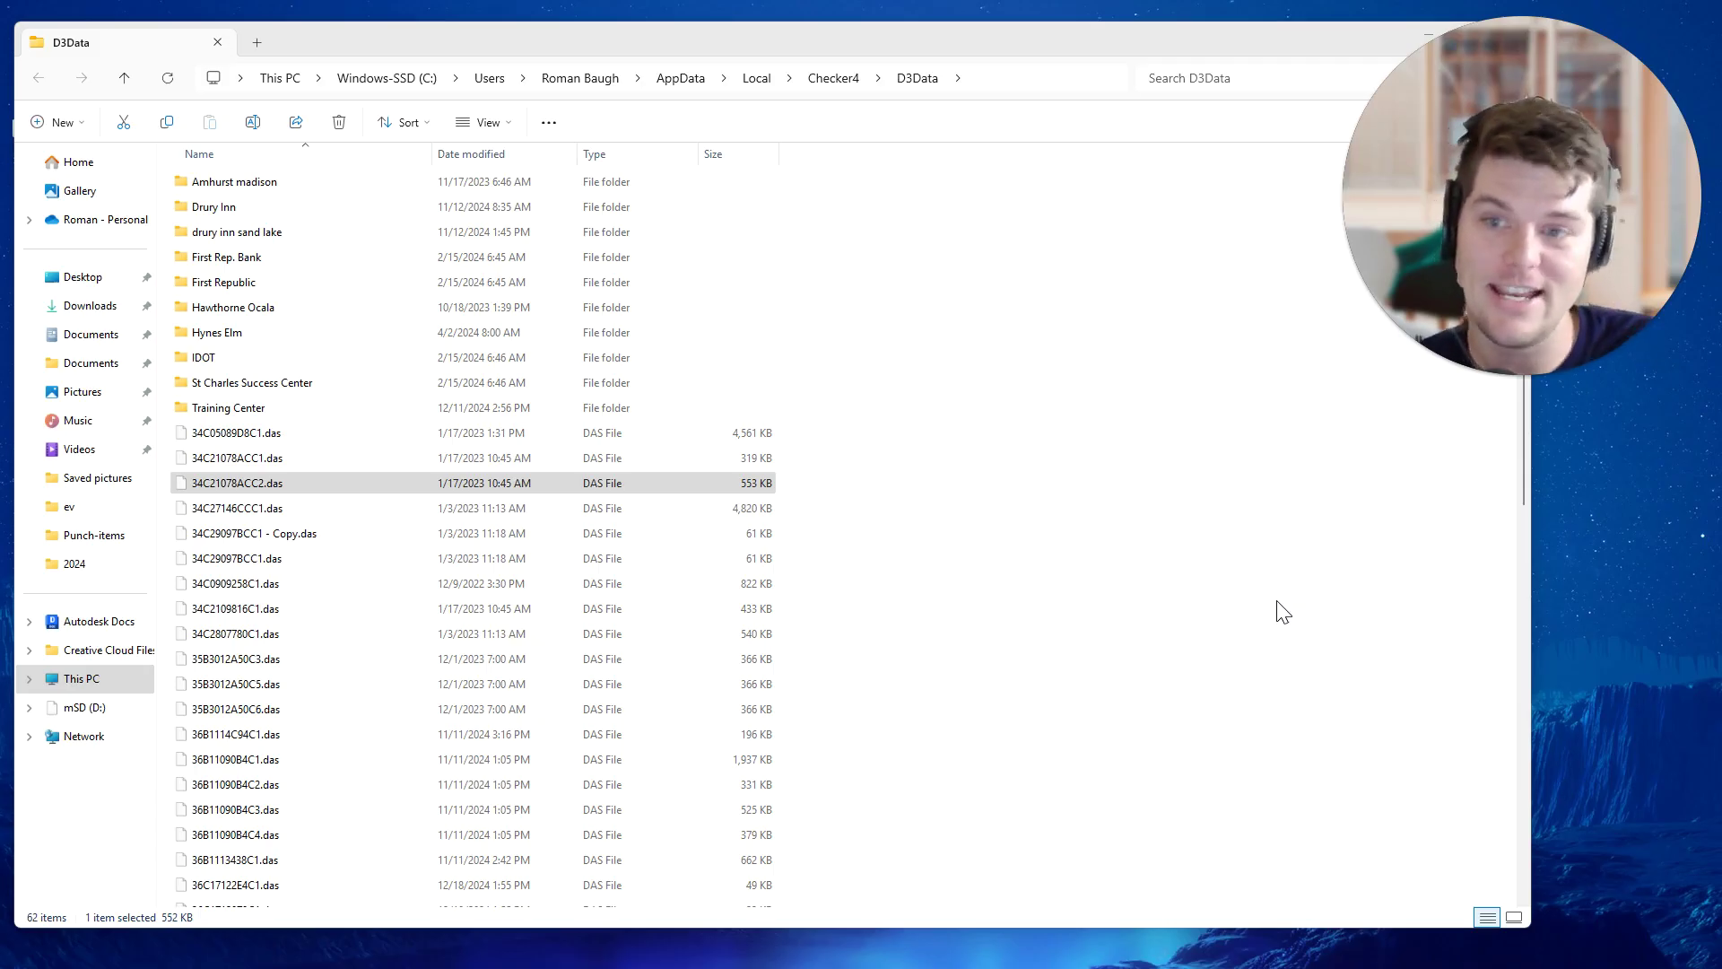
pyautogui.moveTo(1332, 36); pyautogui.dragTo(1246, 105)
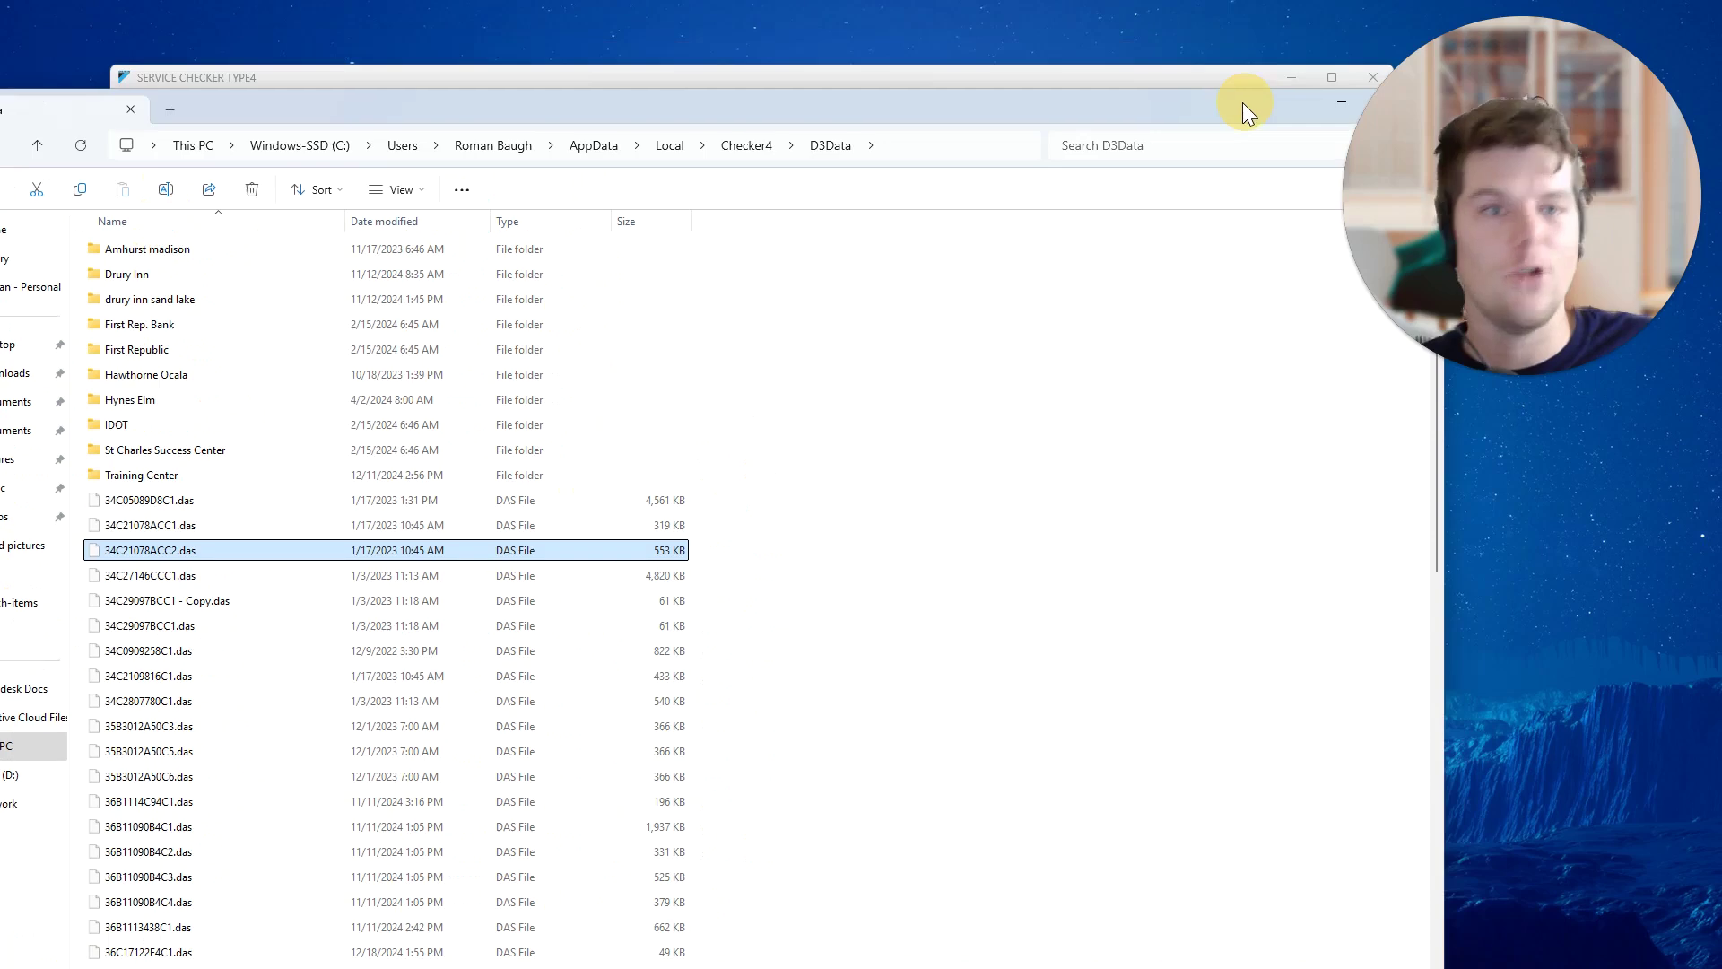
pyautogui.click(1327, 106)
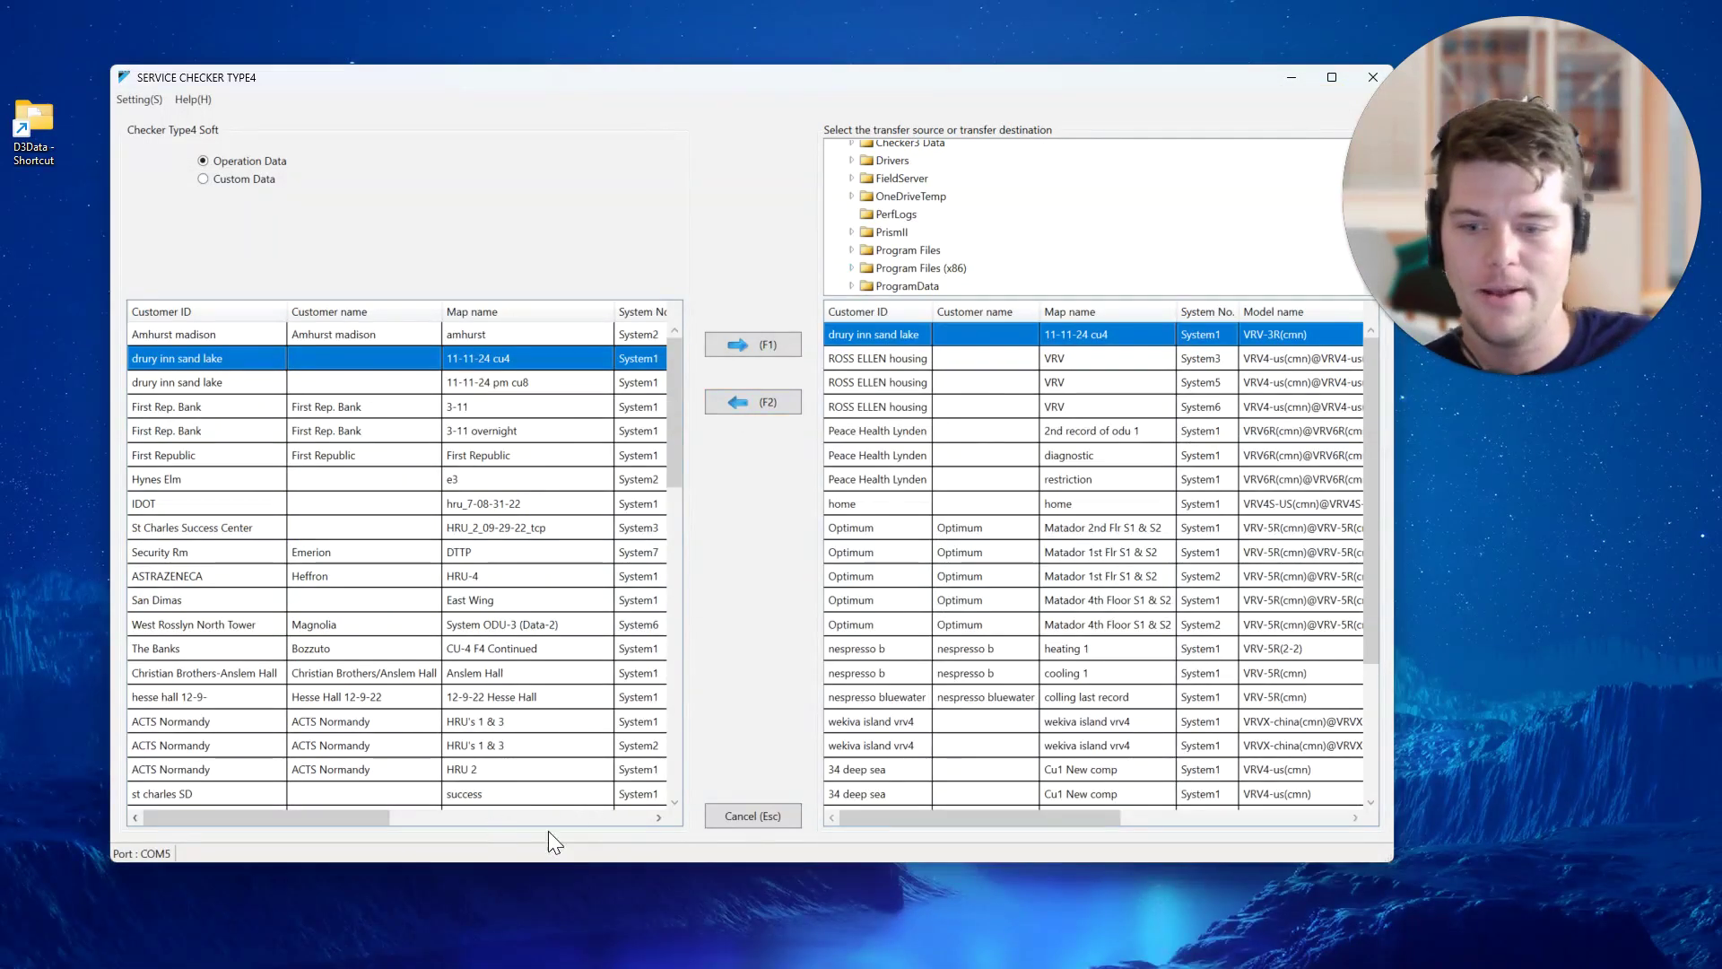
# Step: Leave transfer, select the drury inn gainsville cu7 System1 recording in Play and open CSV output settings
pyautogui.click(759, 817)
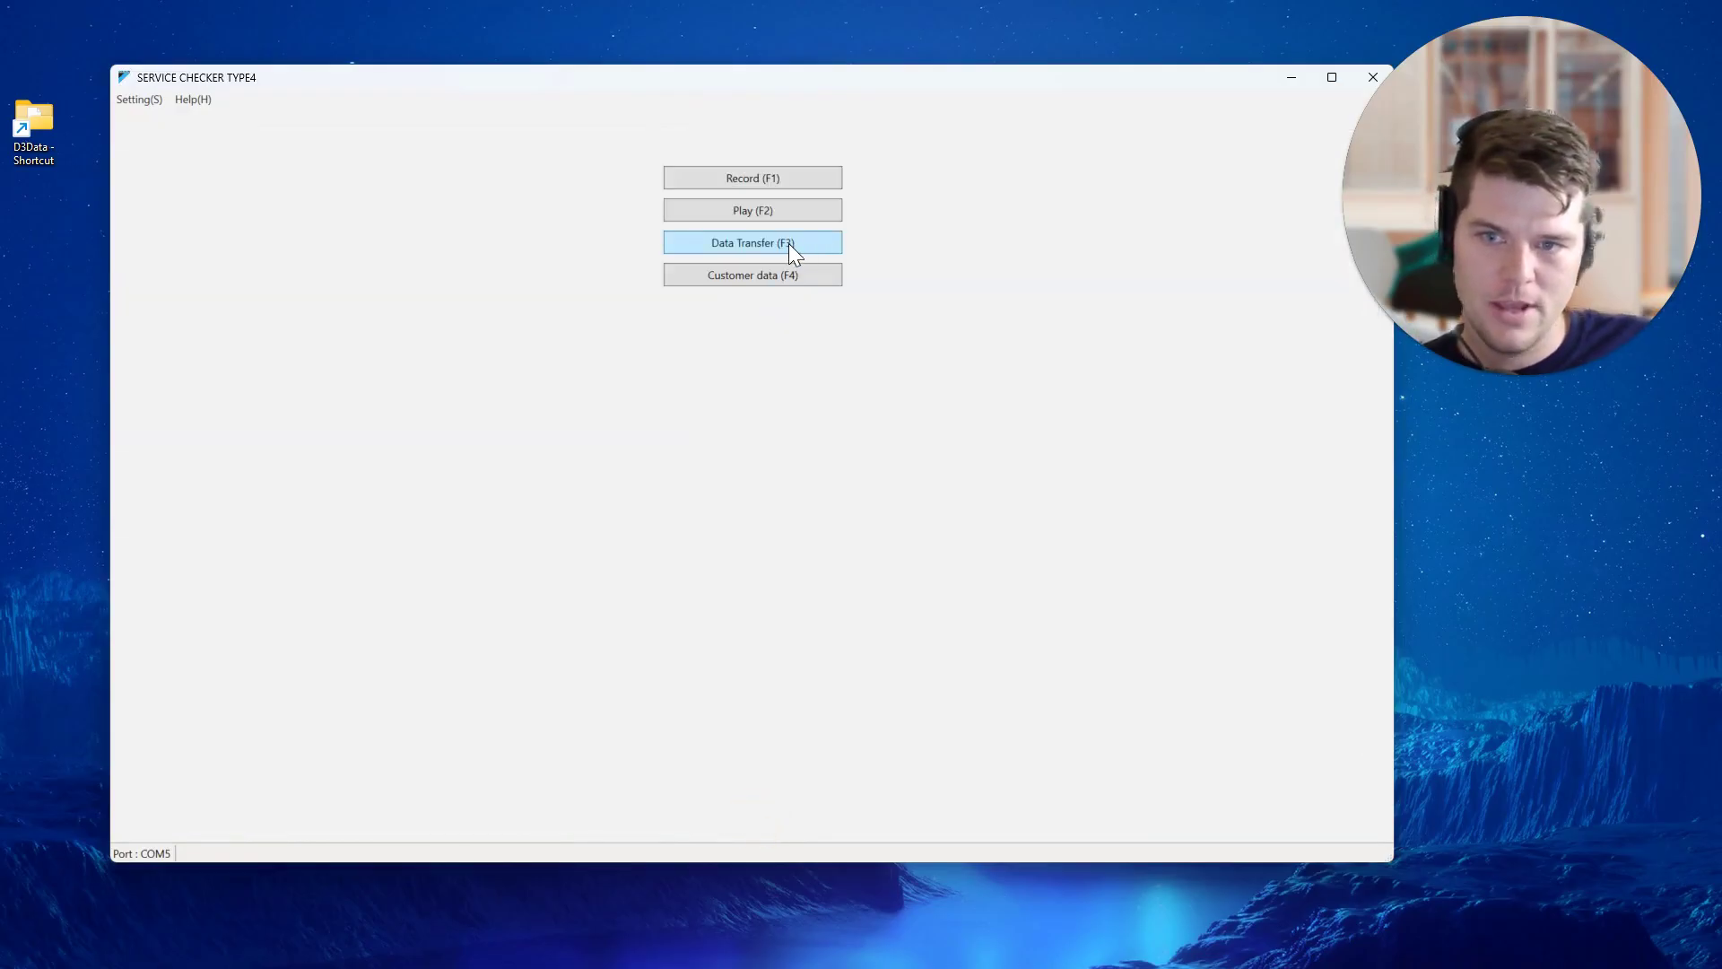
pyautogui.click(782, 203)
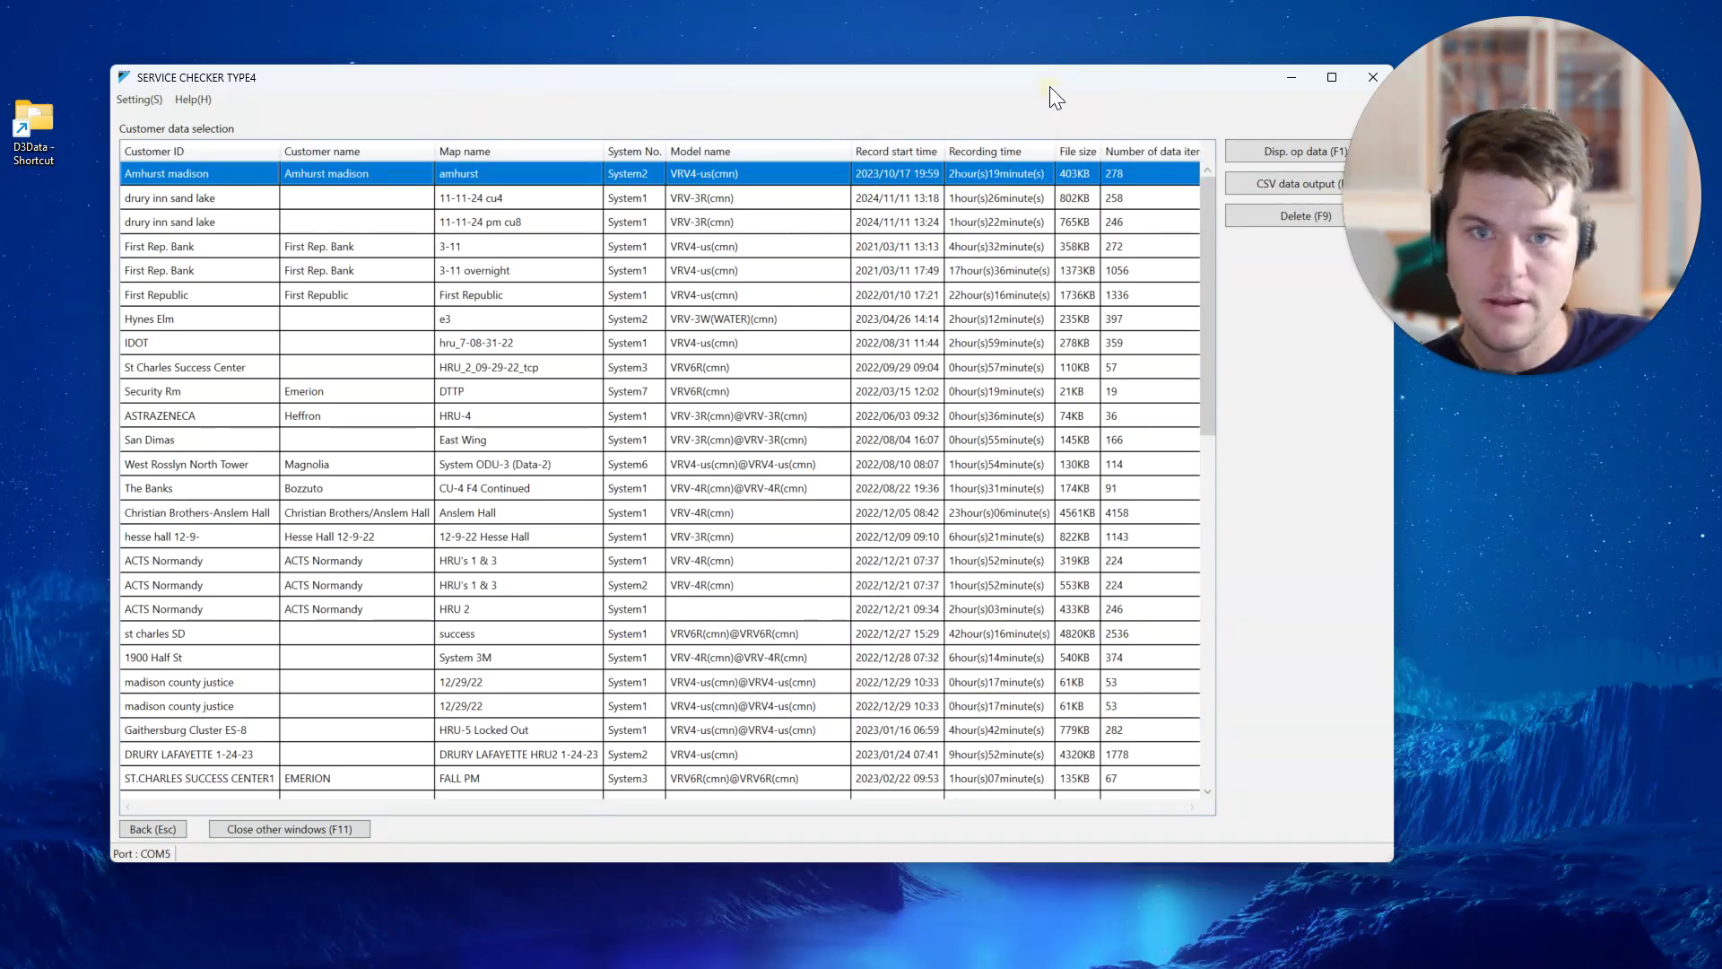
pyautogui.moveTo(978, 87); pyautogui.dragTo(888, 86)
pyautogui.scroll(-7, 604, 686)
pyautogui.scroll(-5, 604, 686)
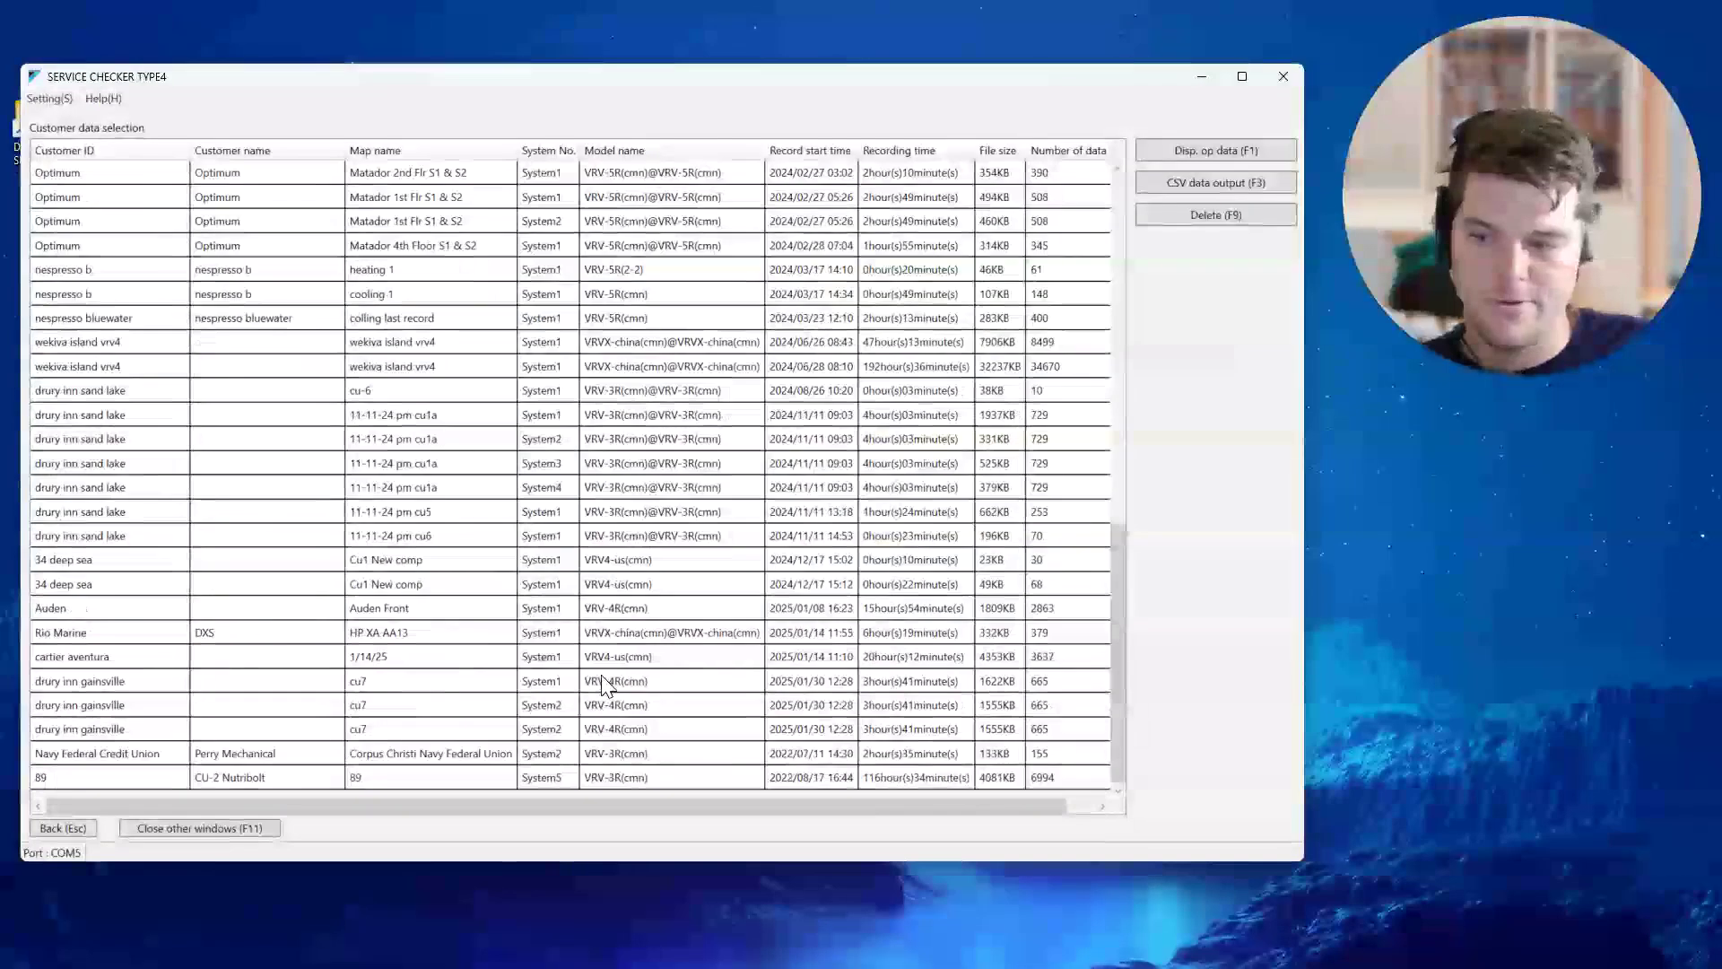
pyautogui.click(454, 683)
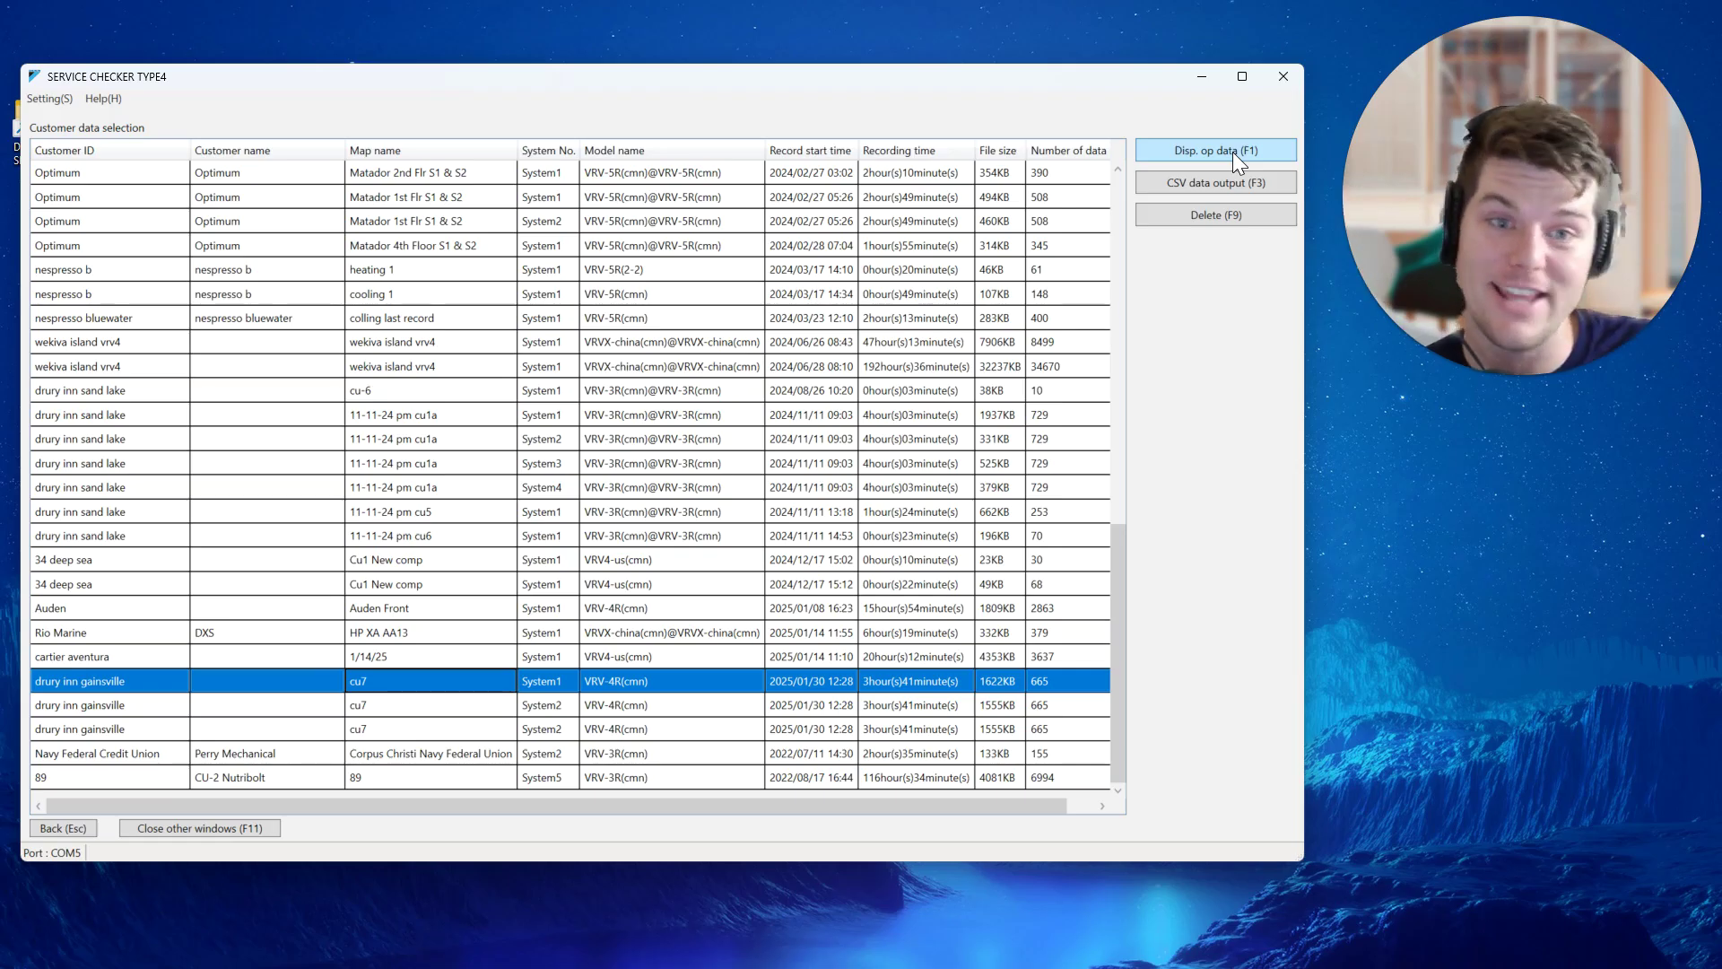
pyautogui.click(1230, 188)
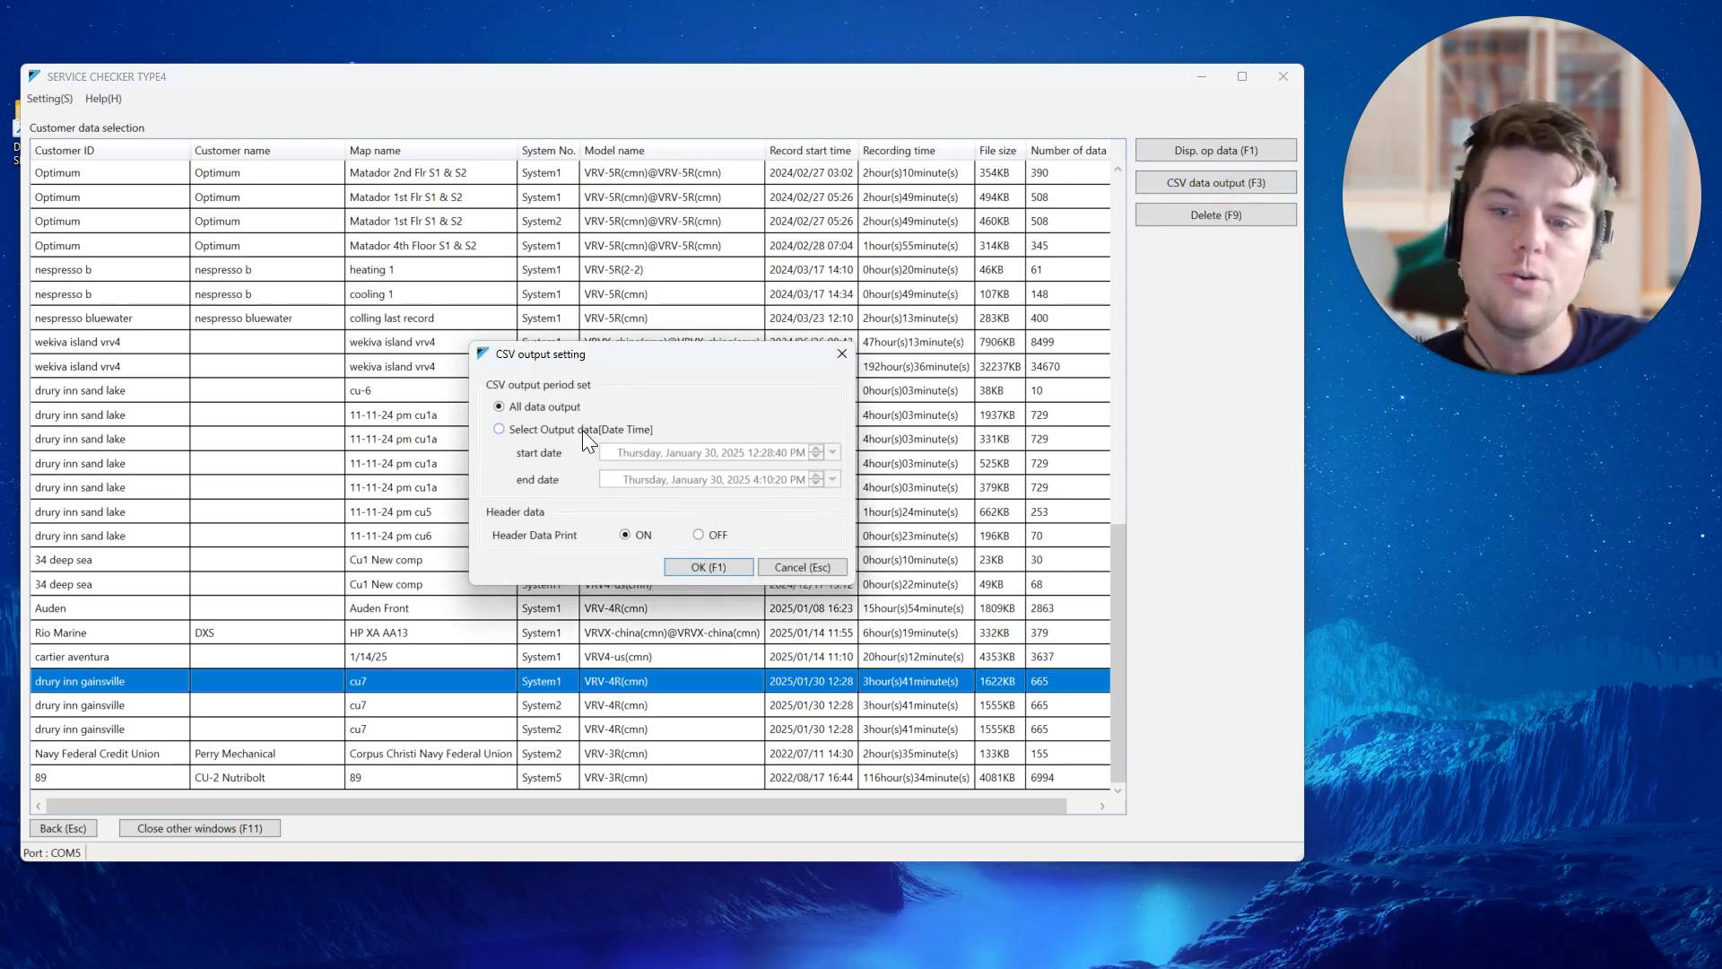
# Step: Confirm the CSV output settings and save the export to the Desktop as 'Data' in CSV format
pyautogui.click(700, 567)
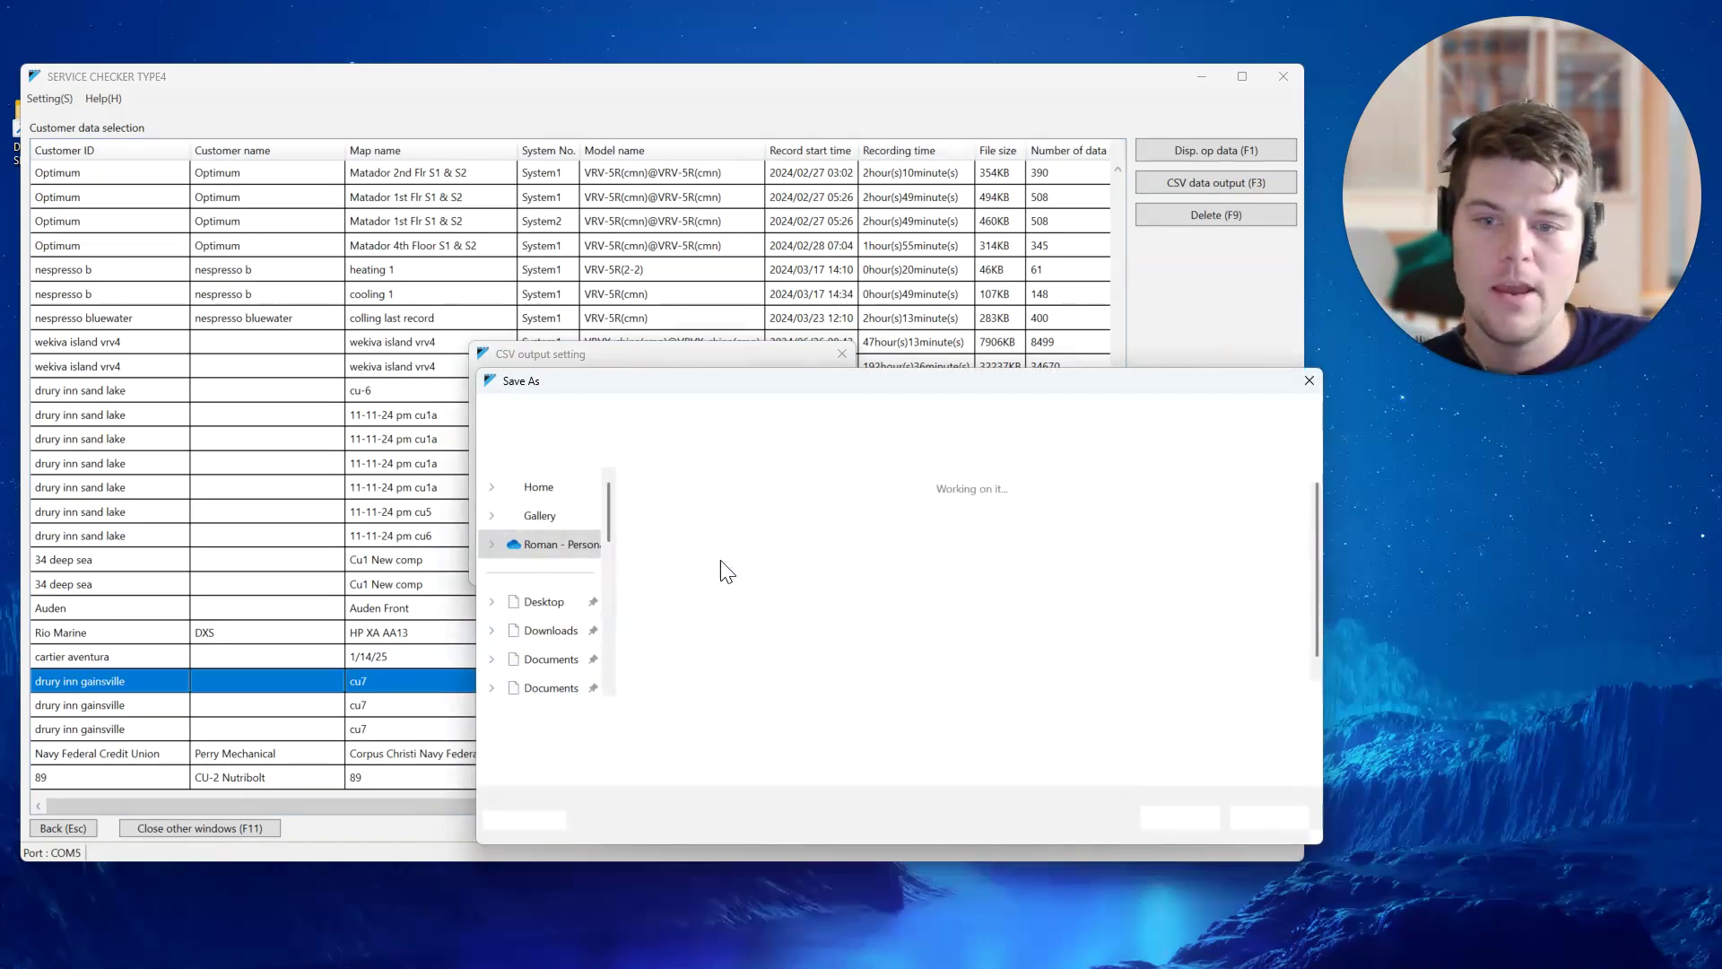
pyautogui.click(713, 745)
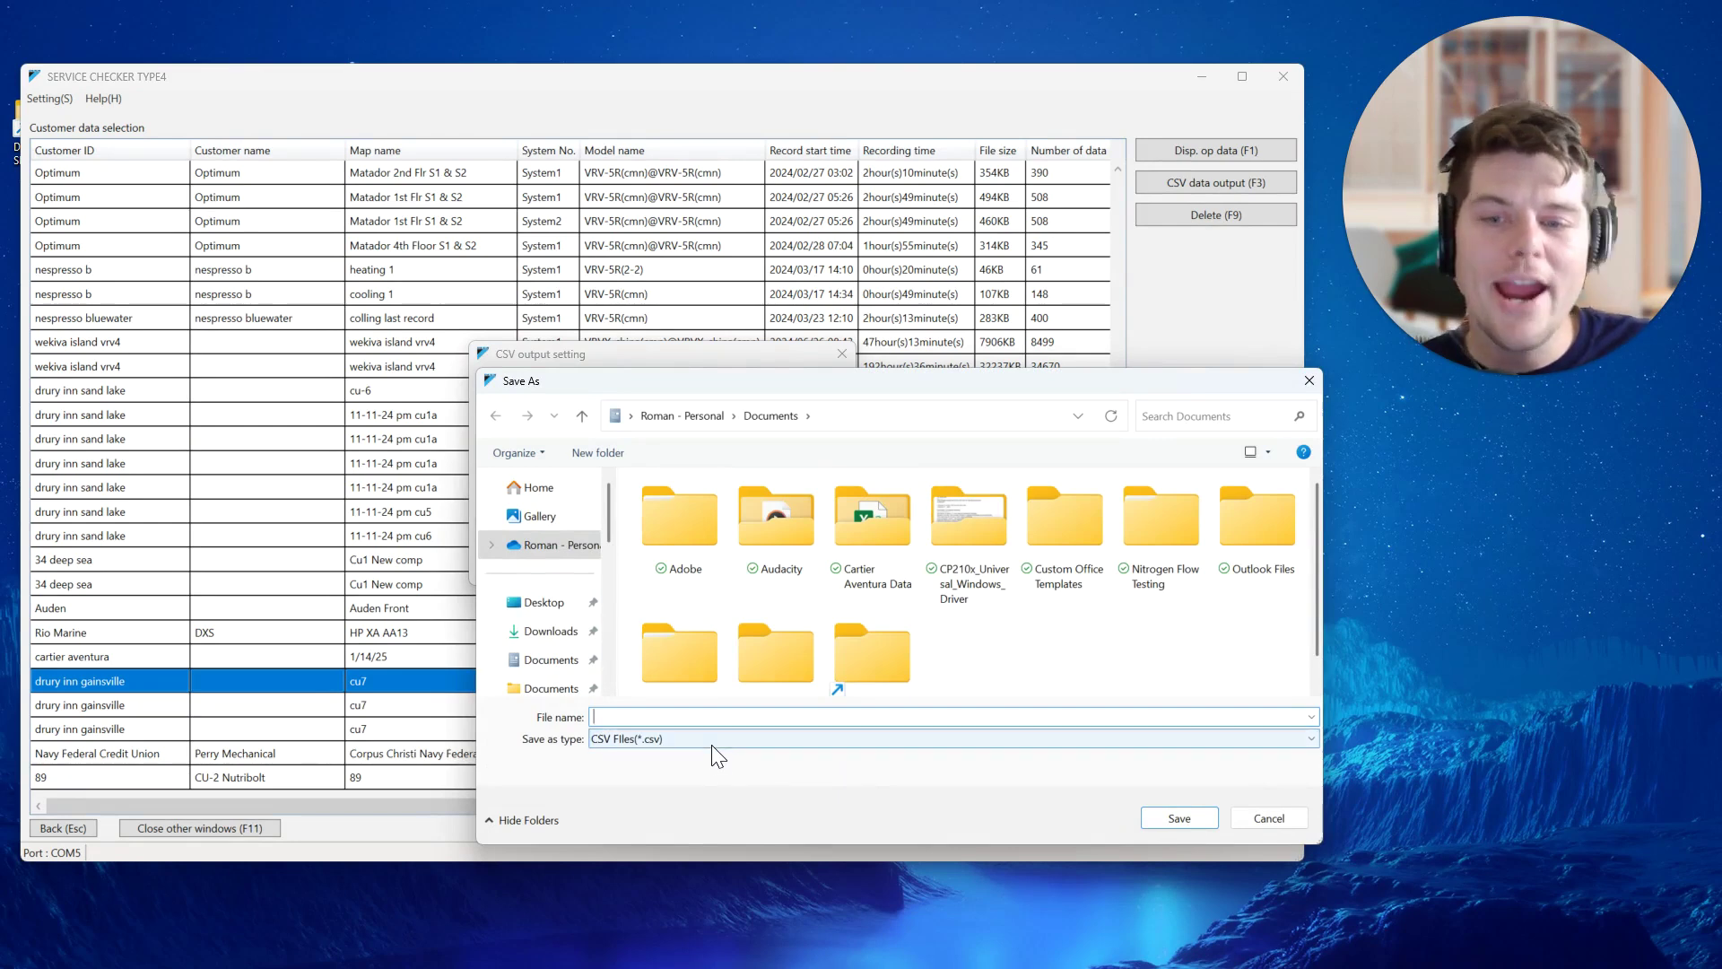
pyautogui.click(543, 602)
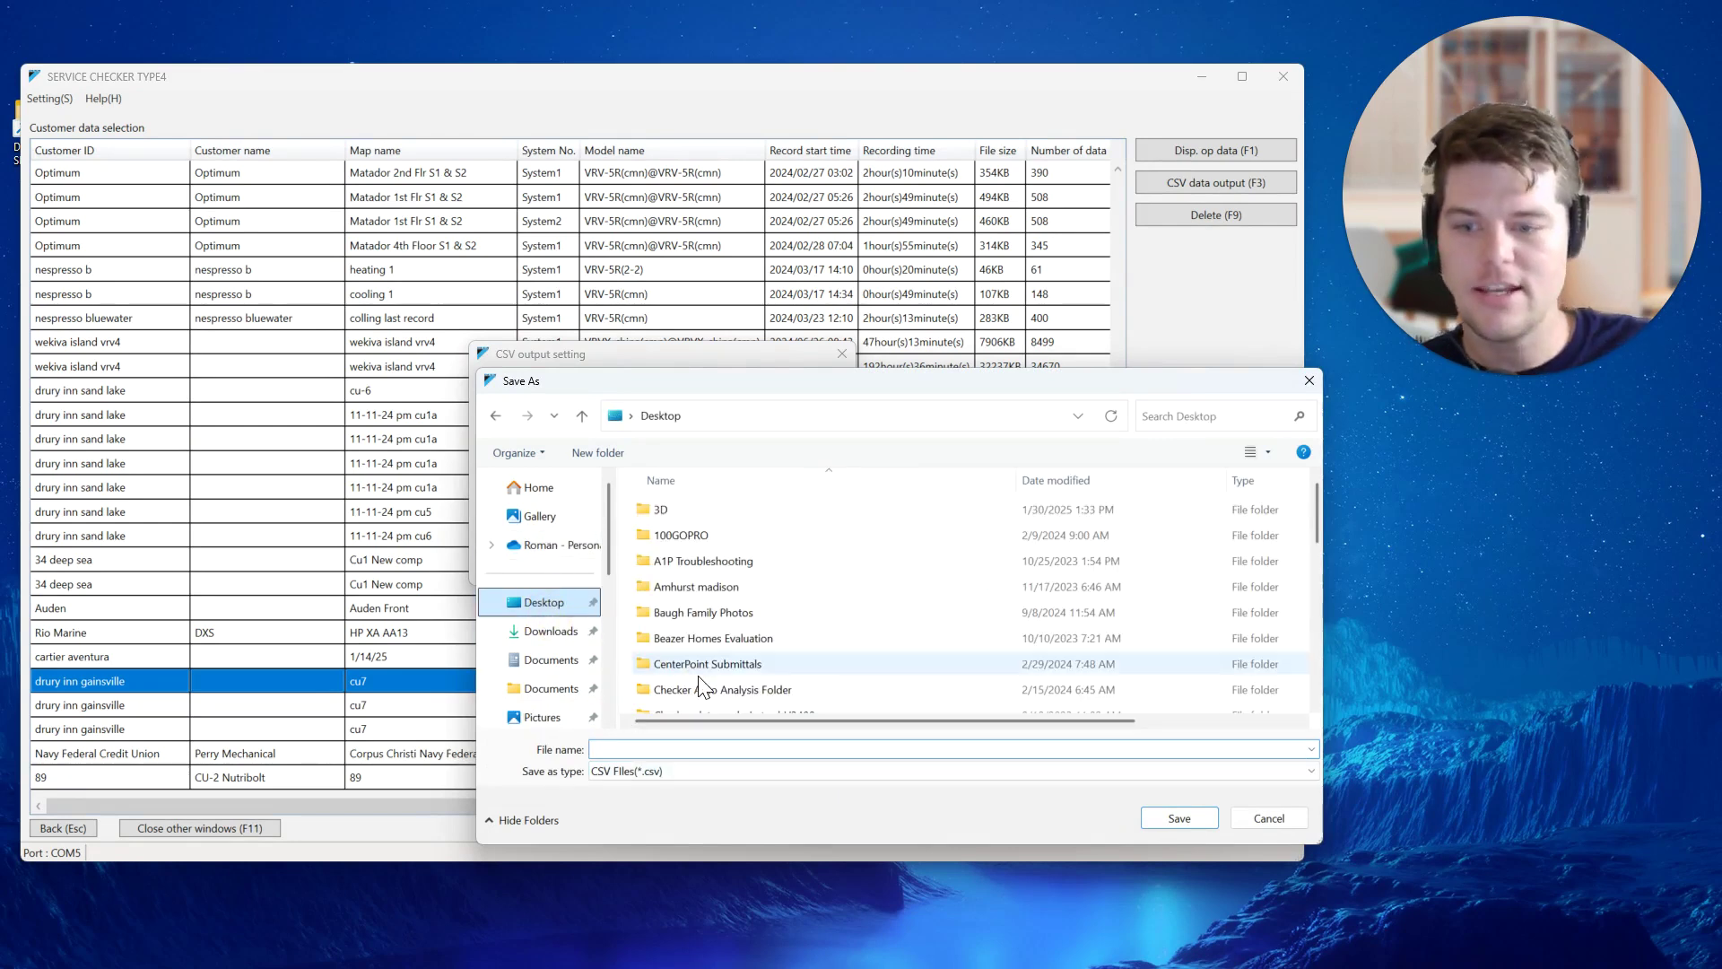
pyautogui.click(723, 748)
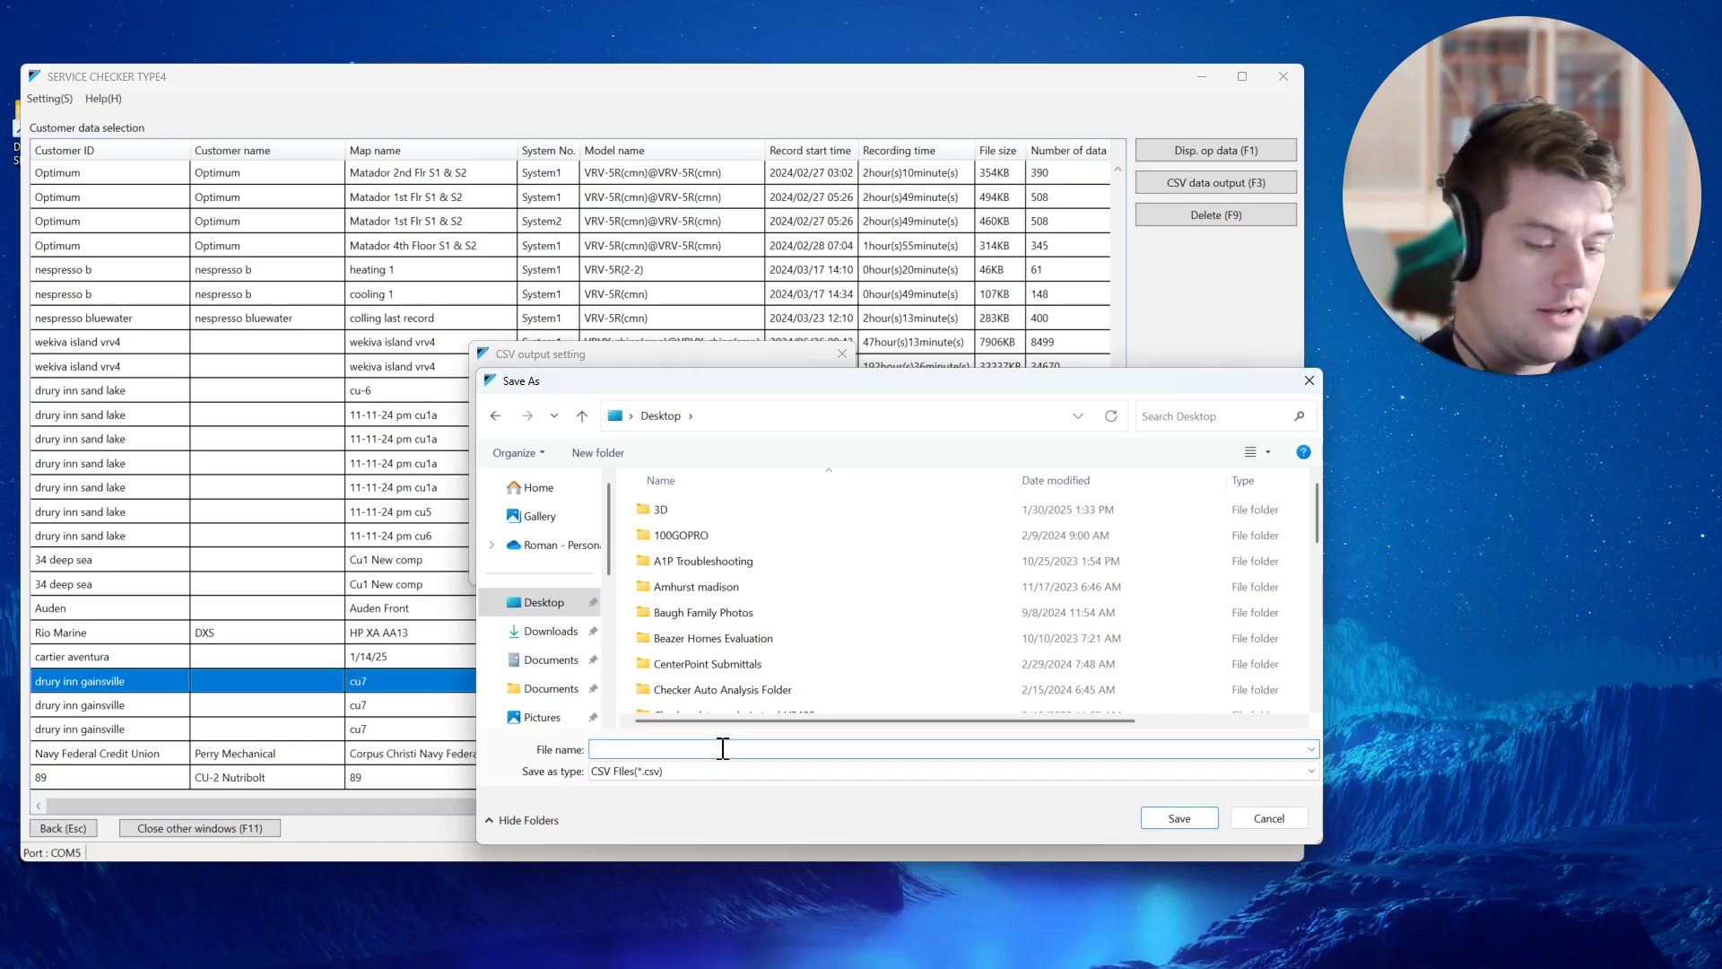
pyautogui.write('Data')
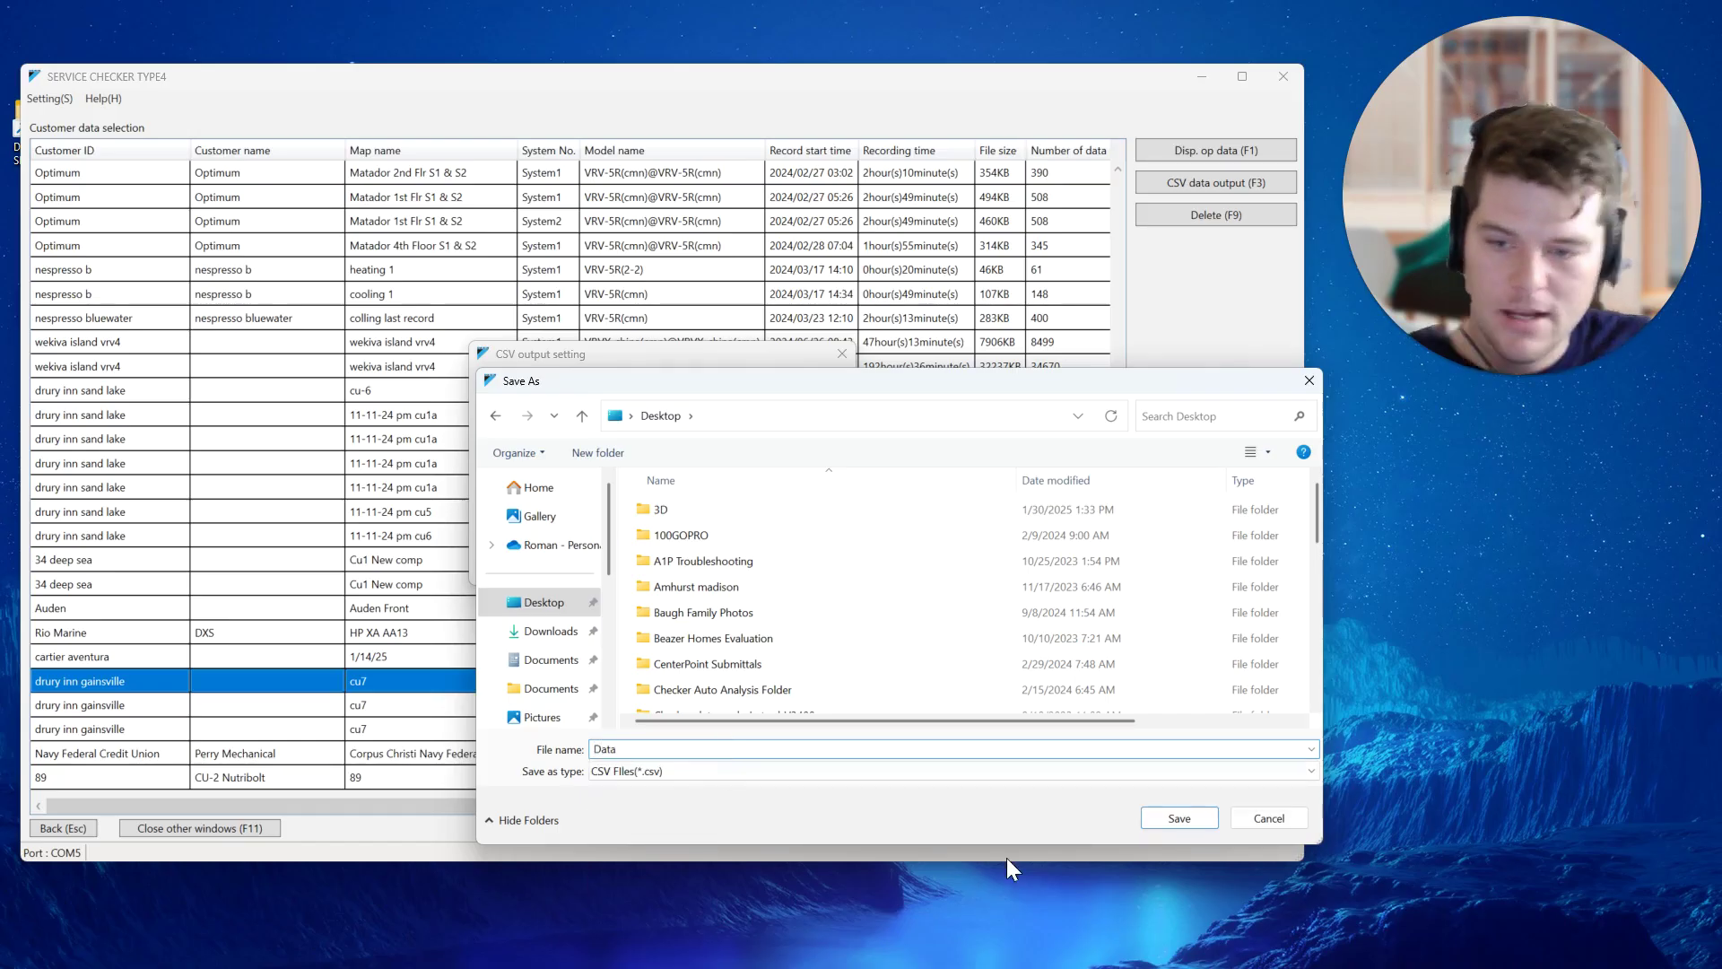
pyautogui.click(1166, 816)
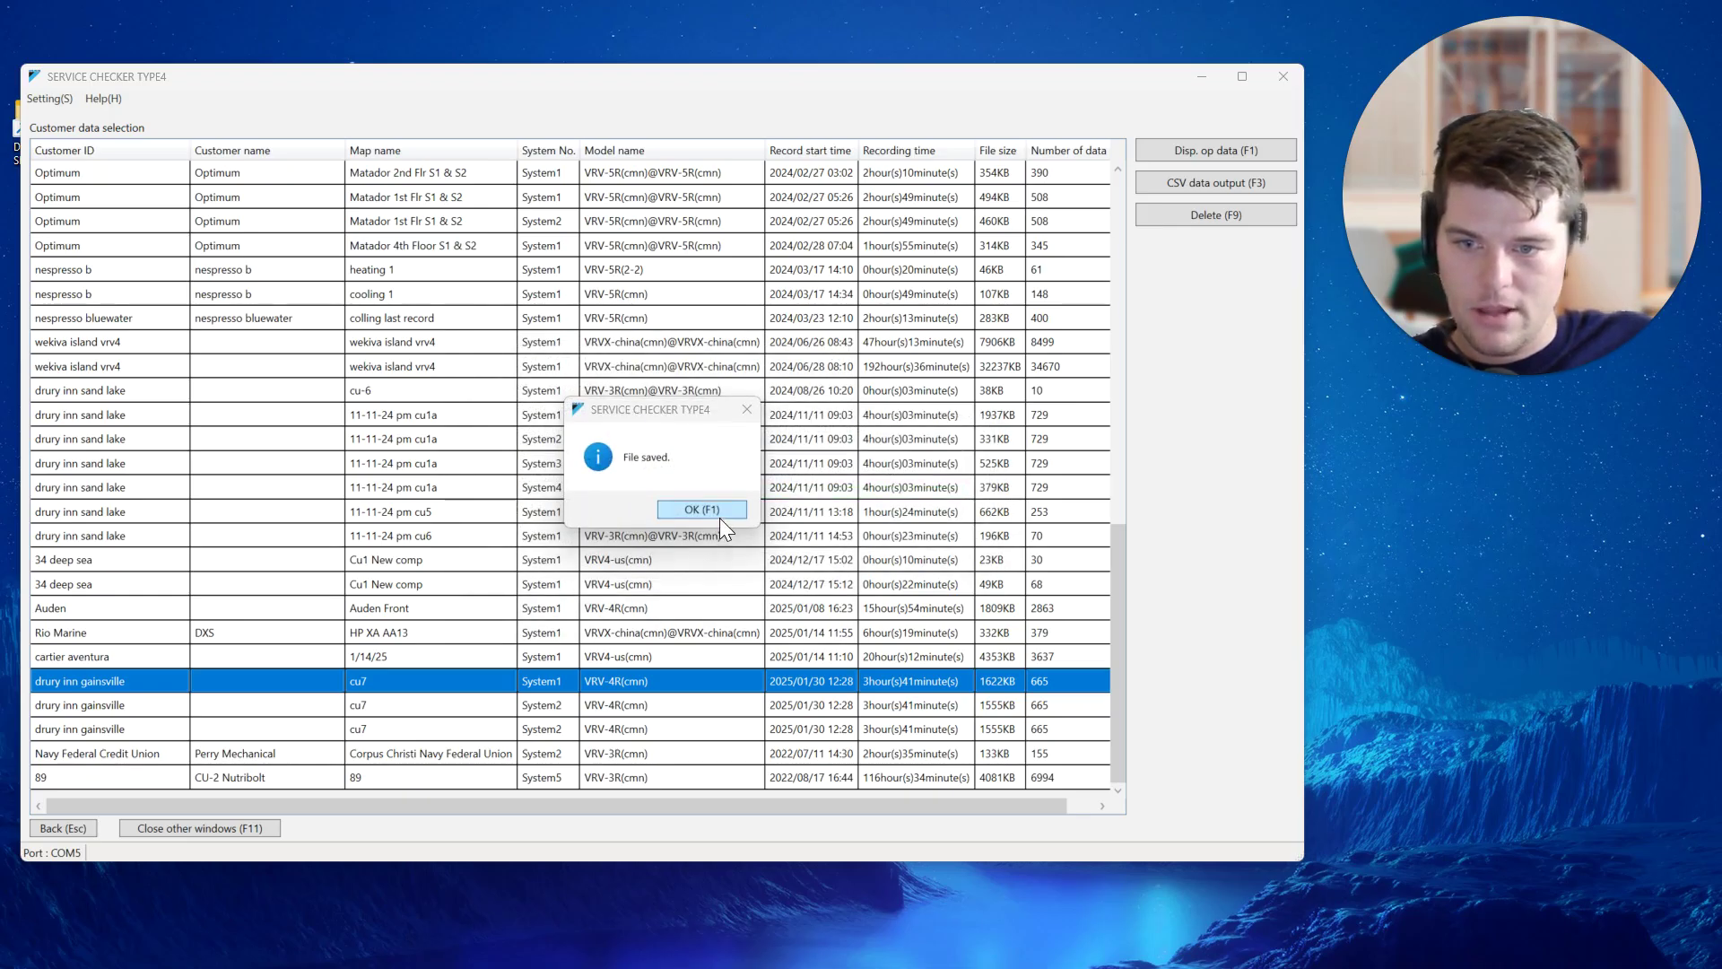
# Step: Dismiss the File saved confirmation and close Service Checker
pyautogui.click(719, 516)
pyautogui.click(1203, 72)
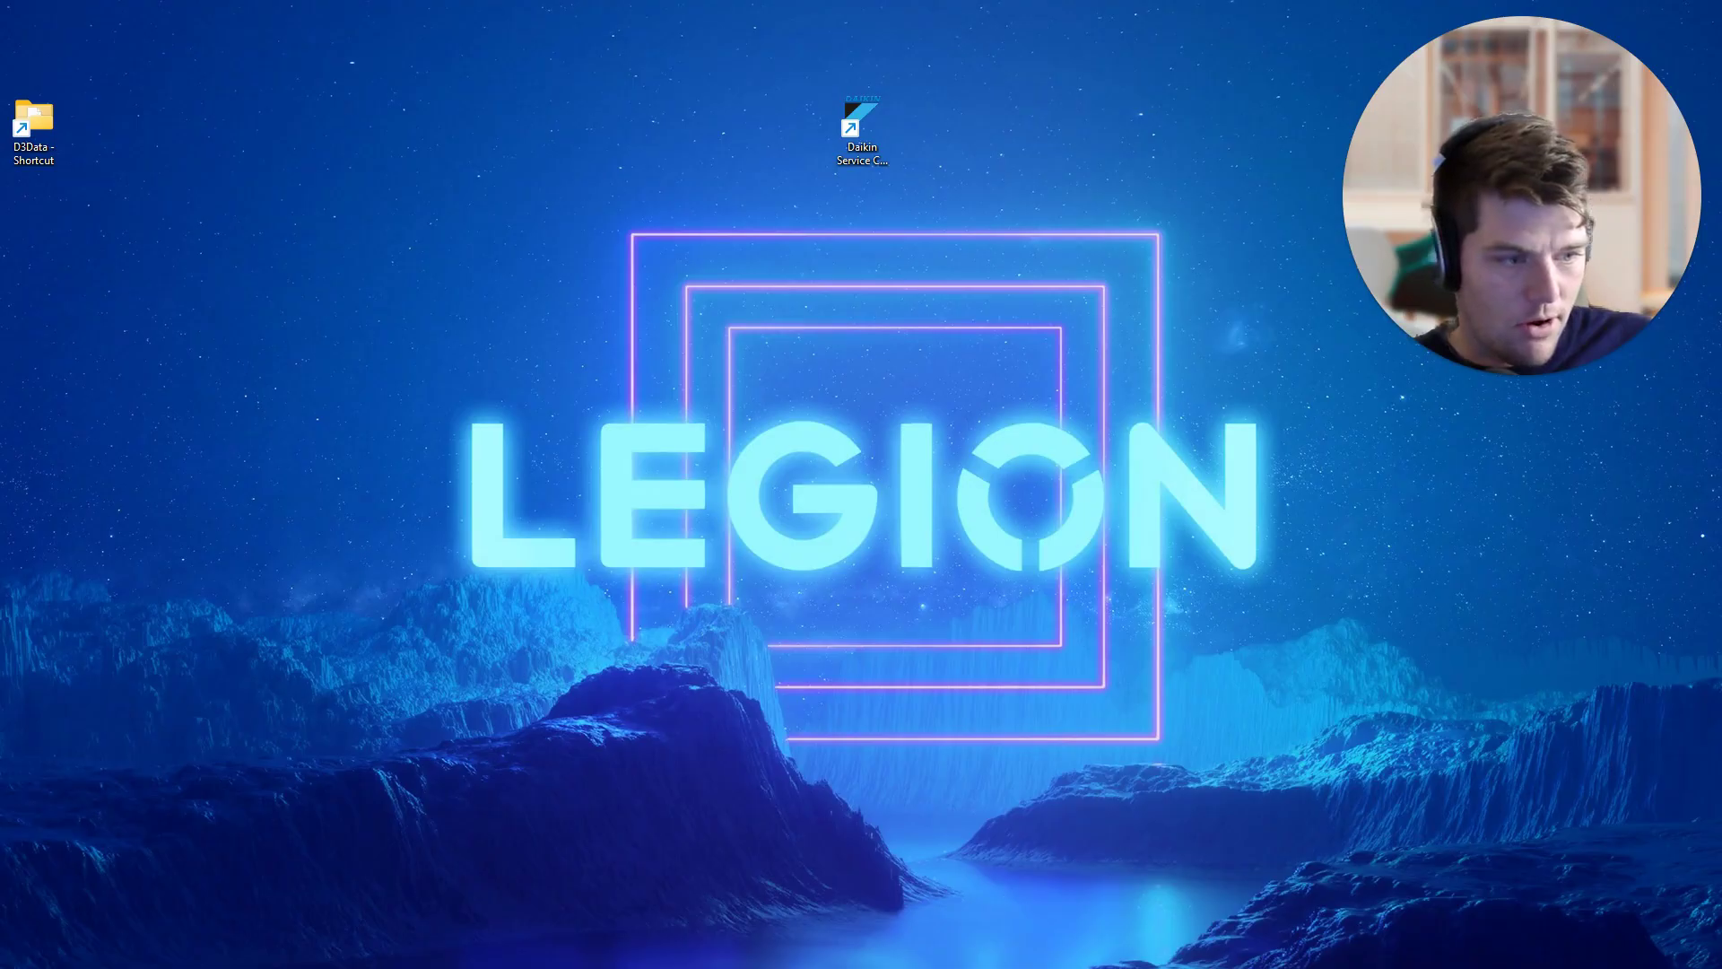
pyautogui.hotkey('ctrl', 'a')
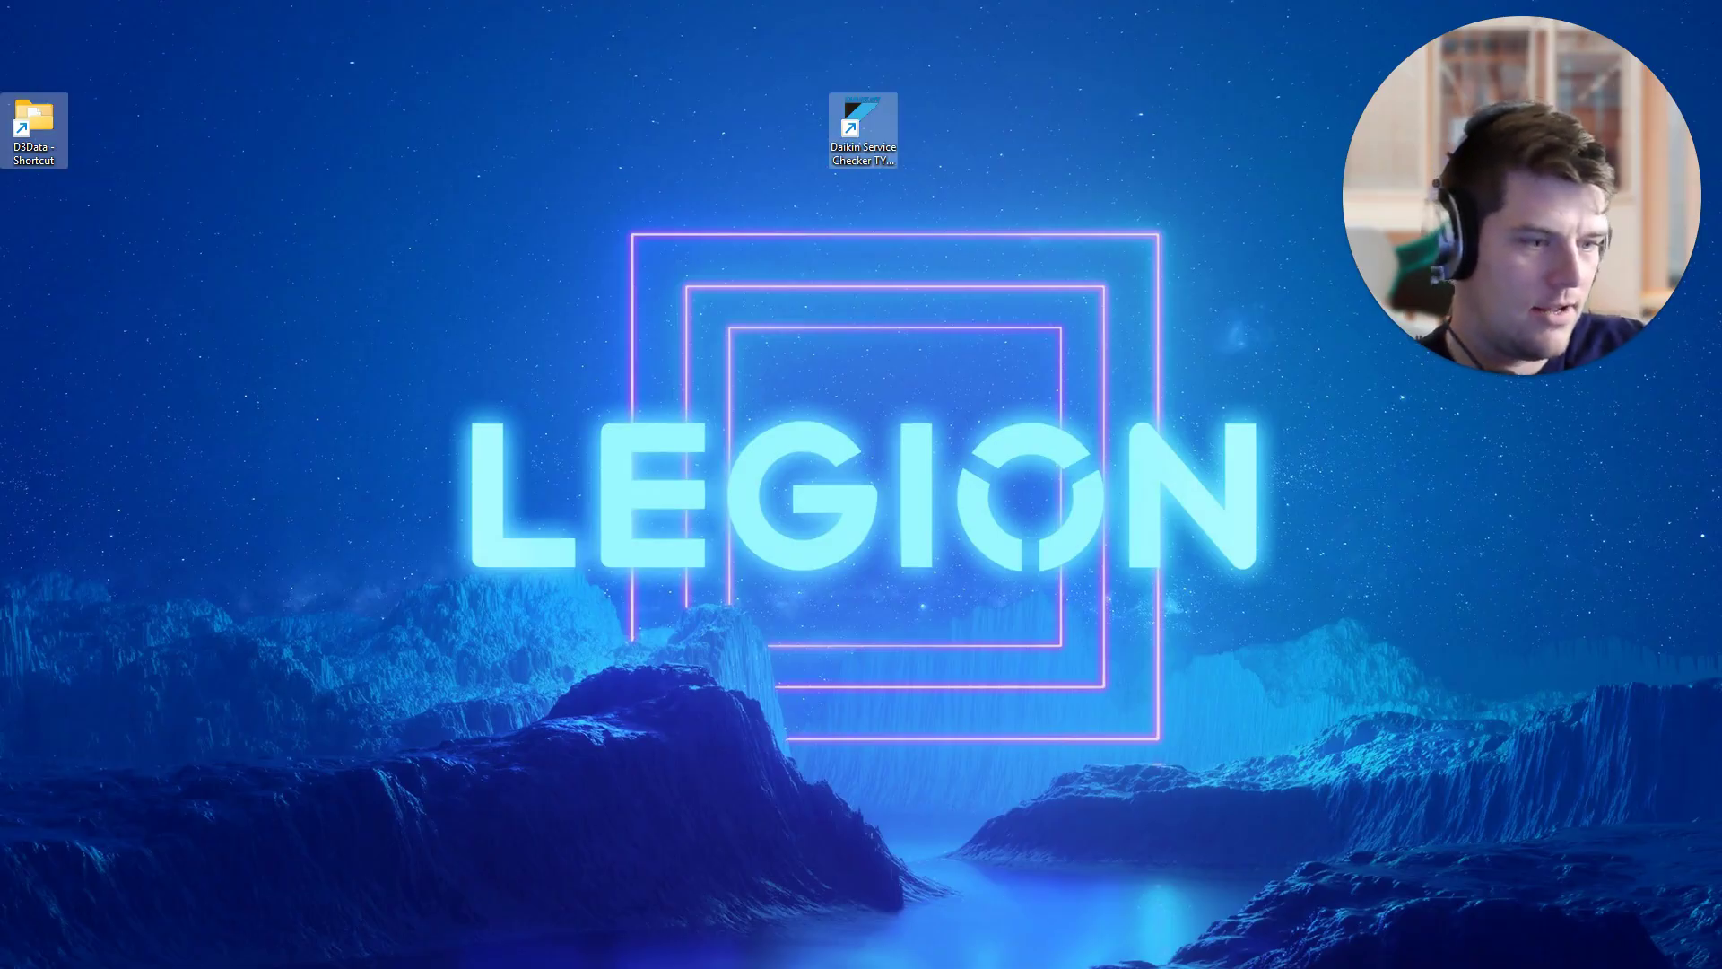
pyautogui.press('Escape')
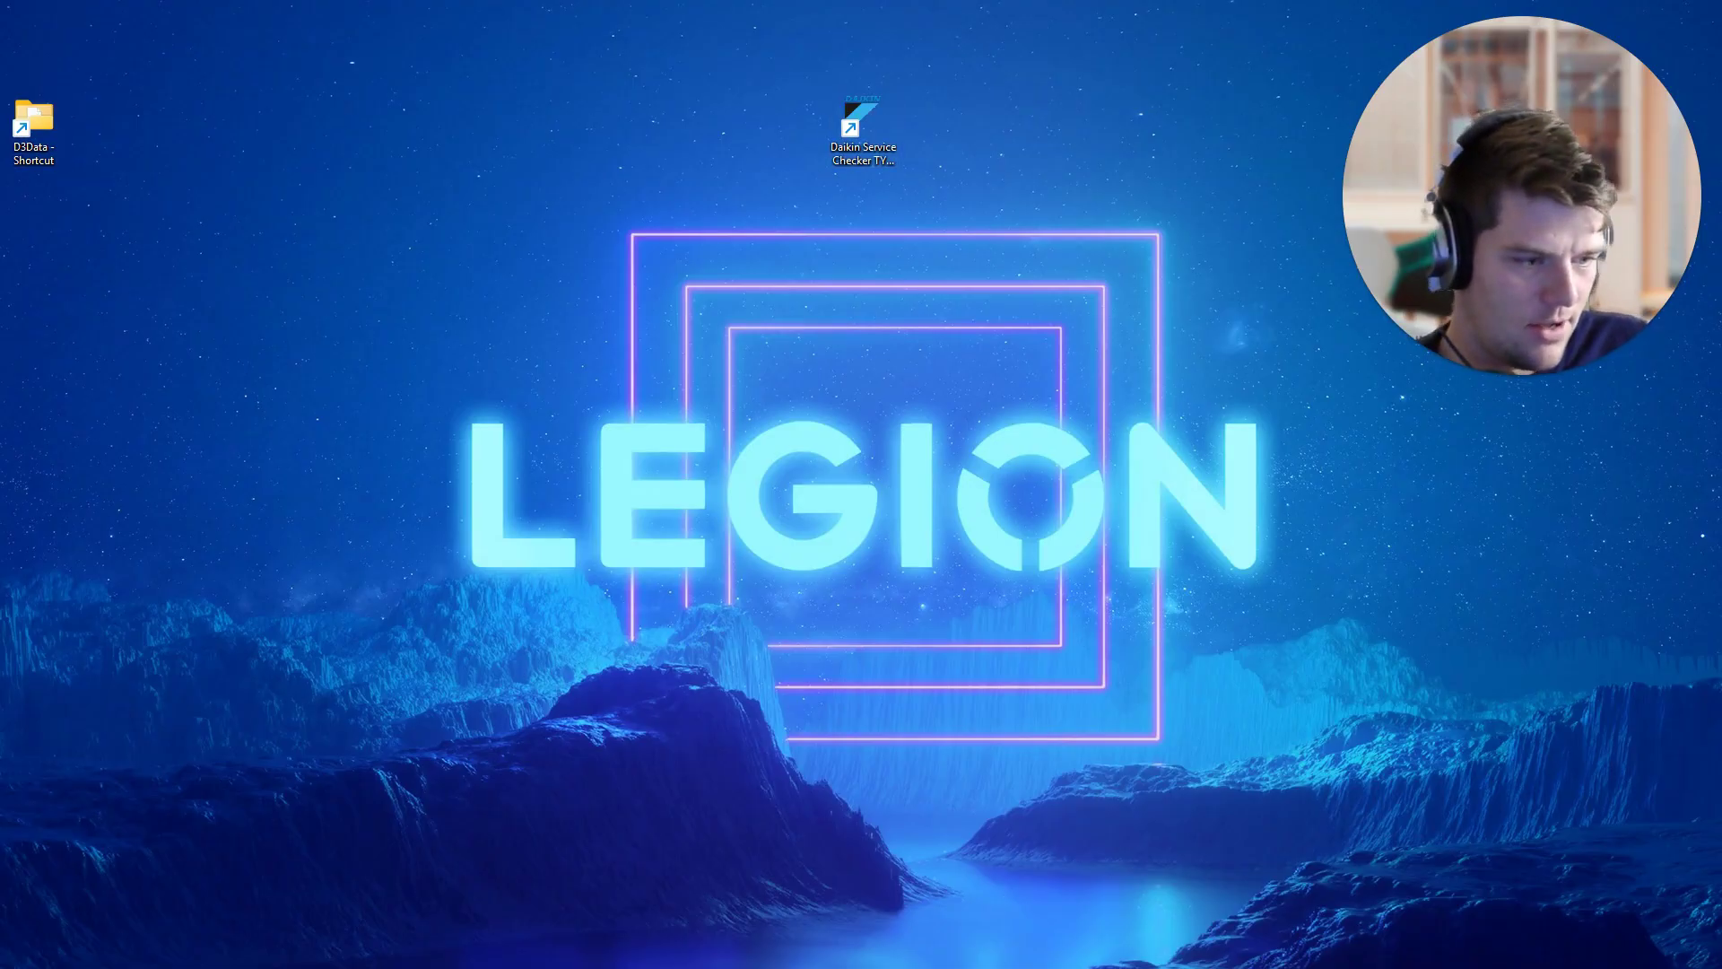
# Step: Arrange the Data CSV icons into columns, placing Data_Iu25–Iu27 and Data_Iu15–Iu23 in new columns
pyautogui.moveTo(304, 562); pyautogui.dragTo(373, 565)
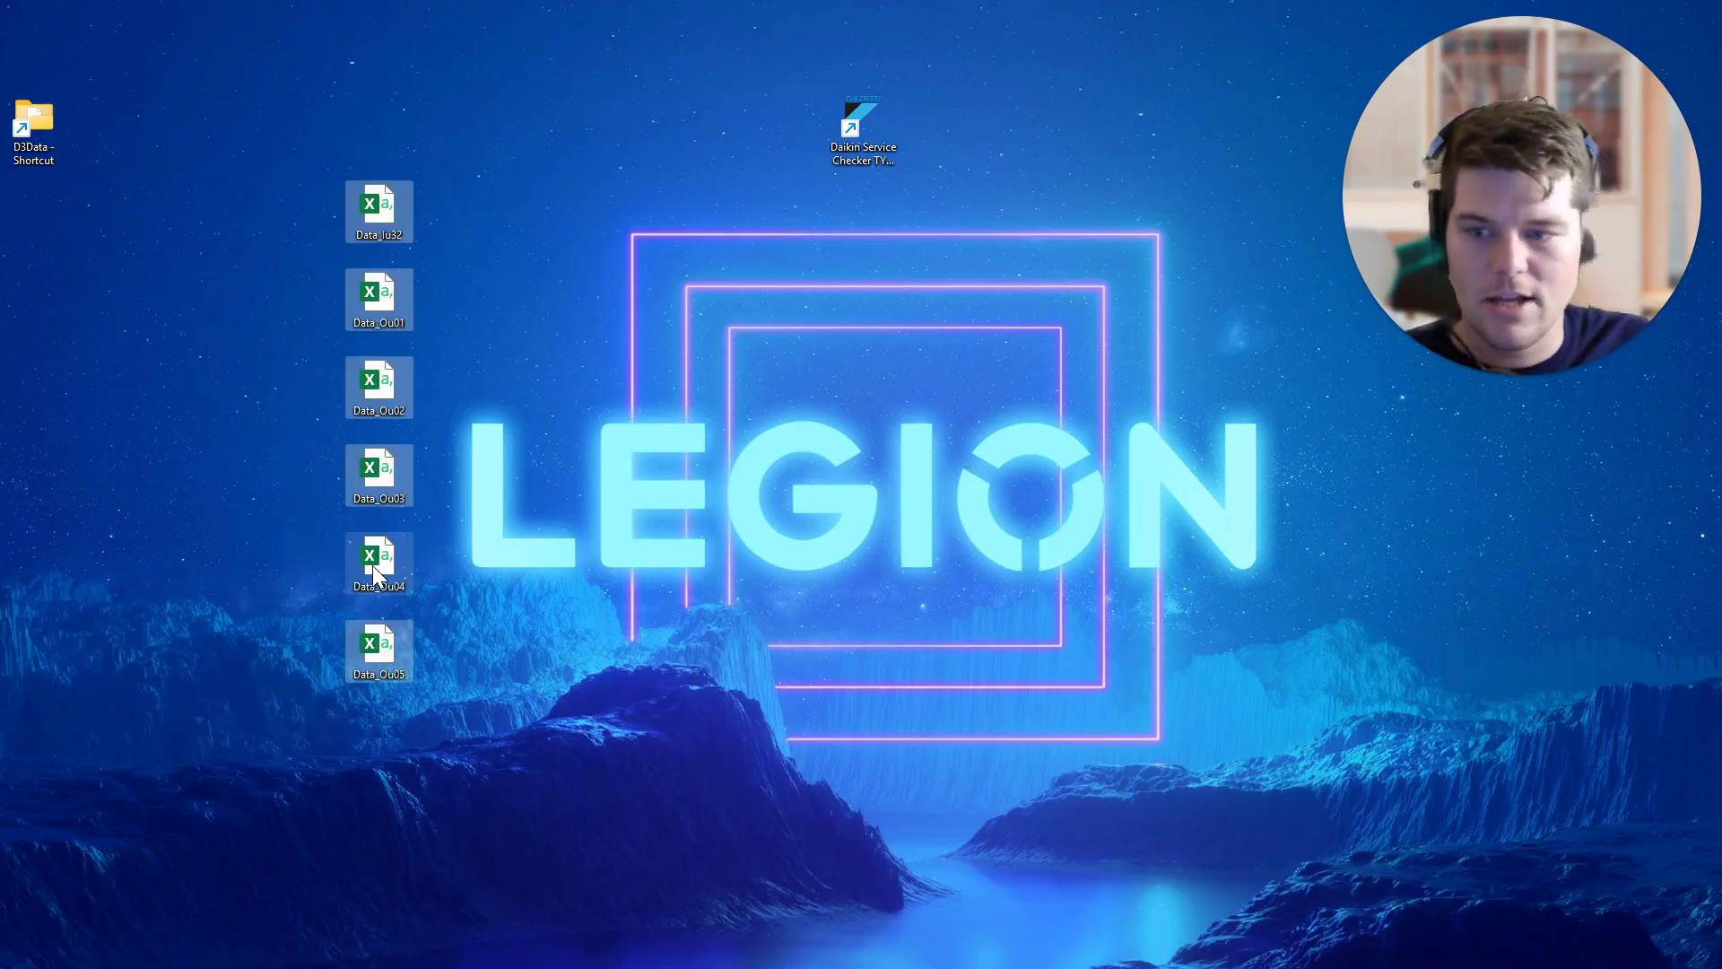
pyautogui.press('Escape')
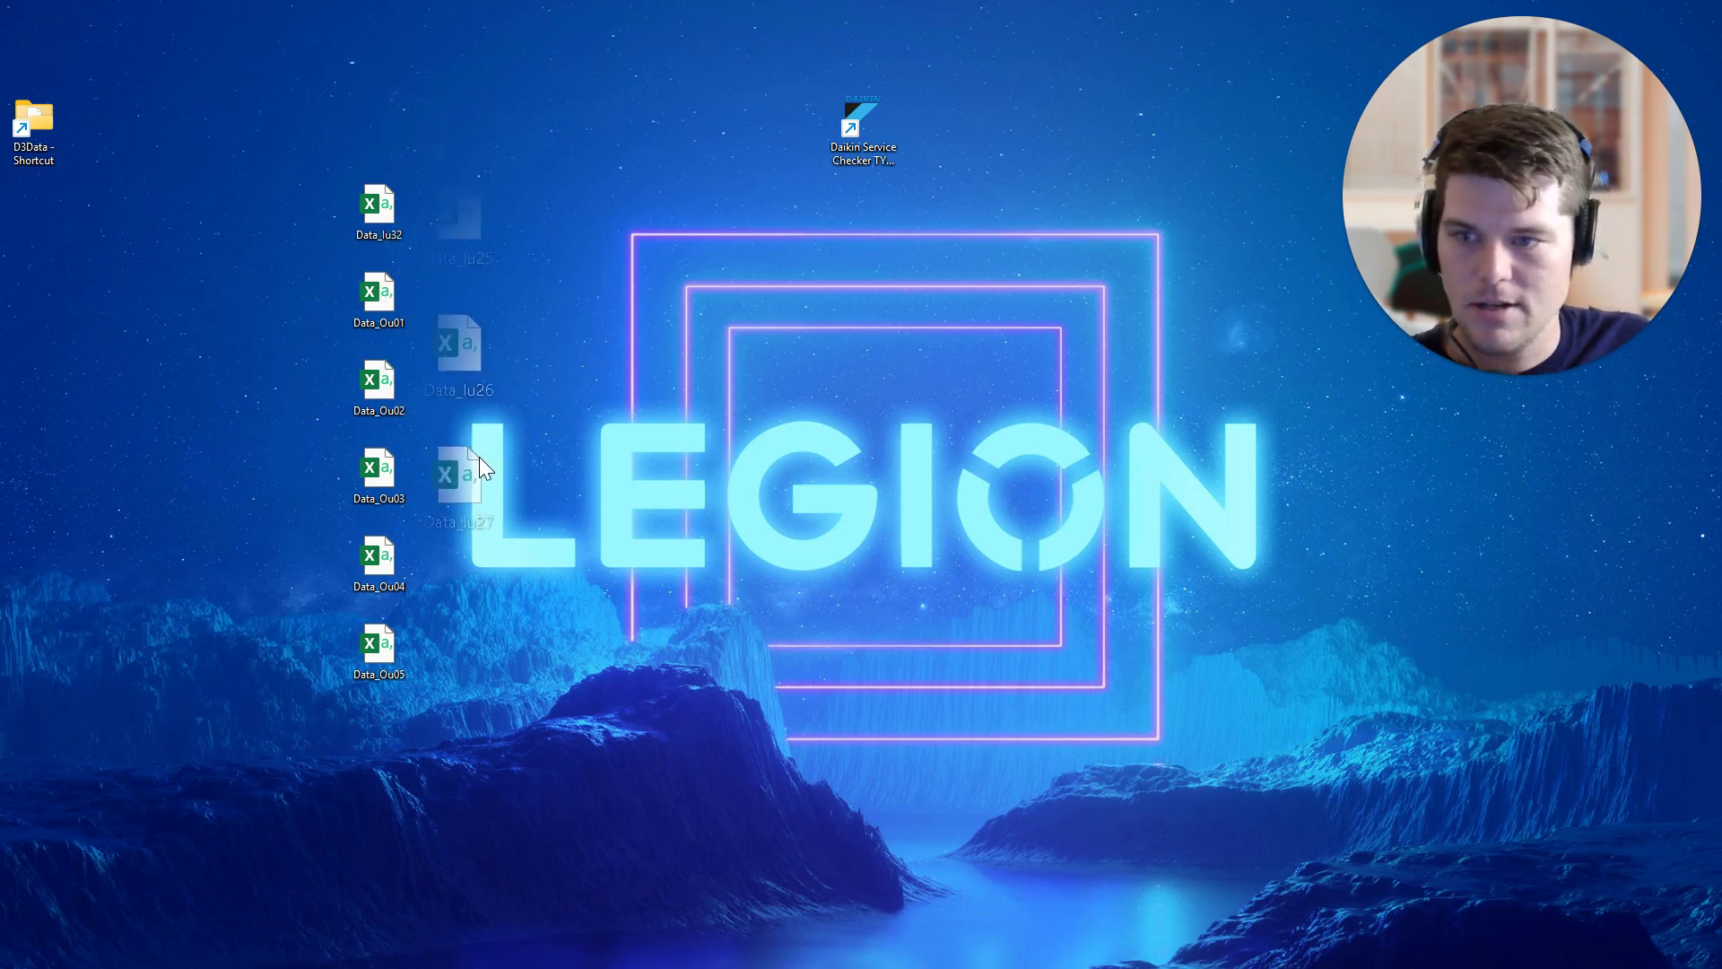
pyautogui.moveTo(479, 456); pyautogui.dragTo(478, 458)
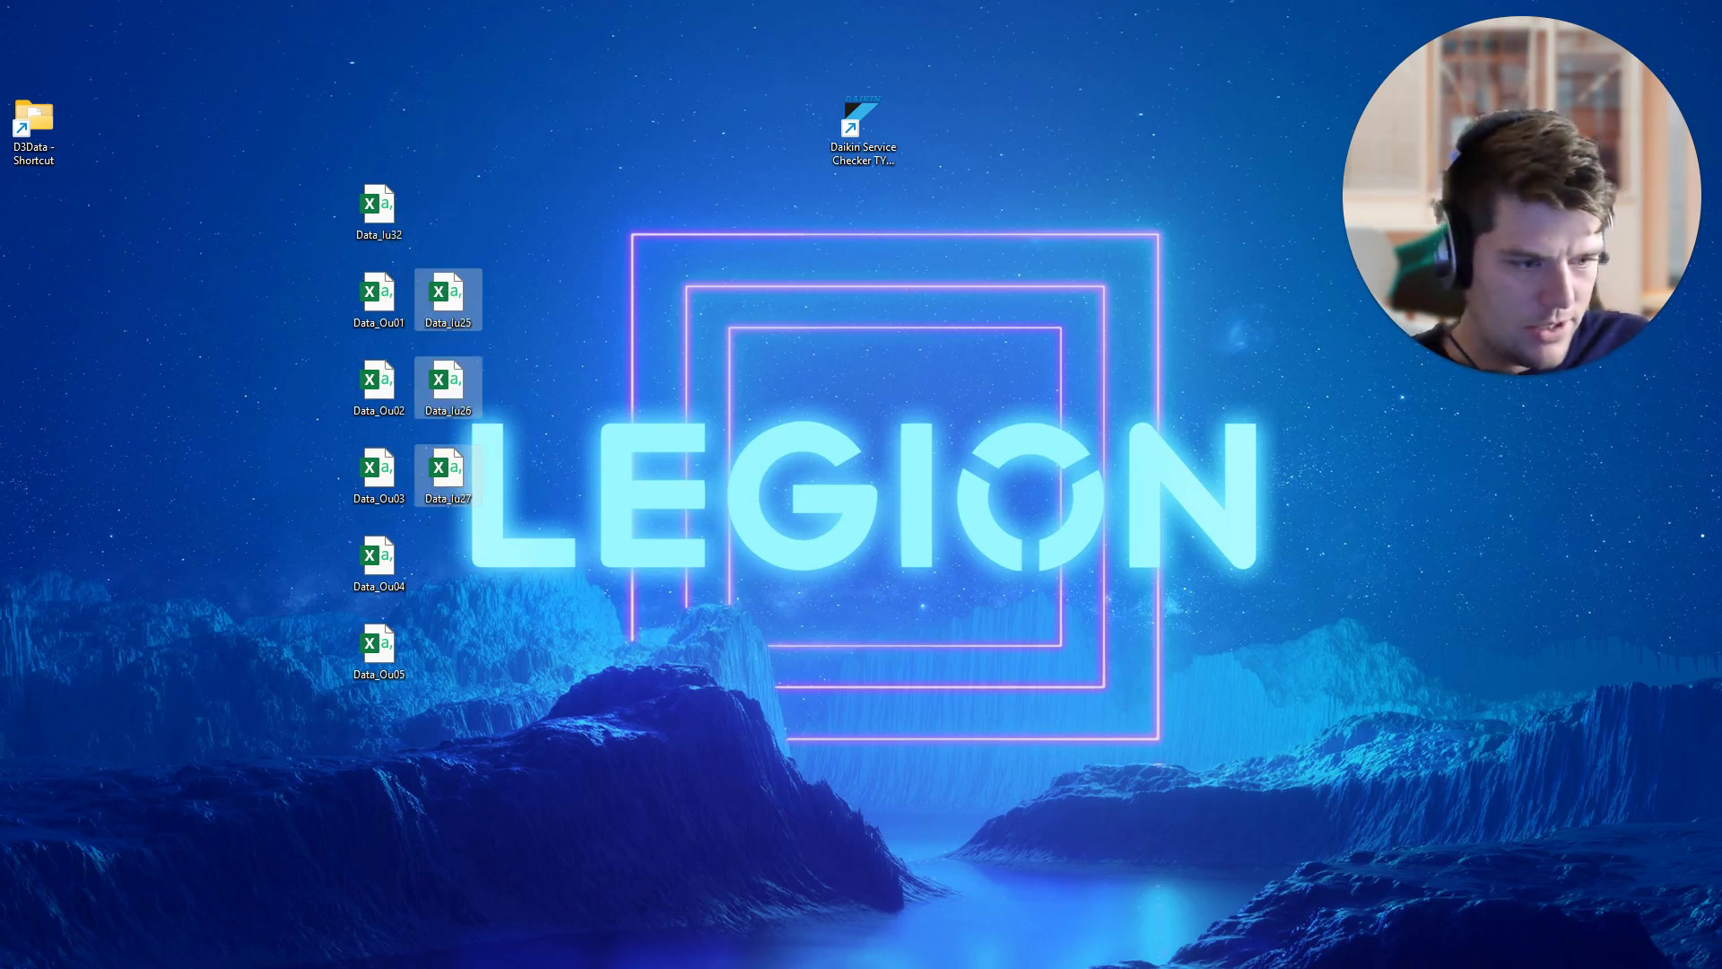
pyautogui.press('Escape')
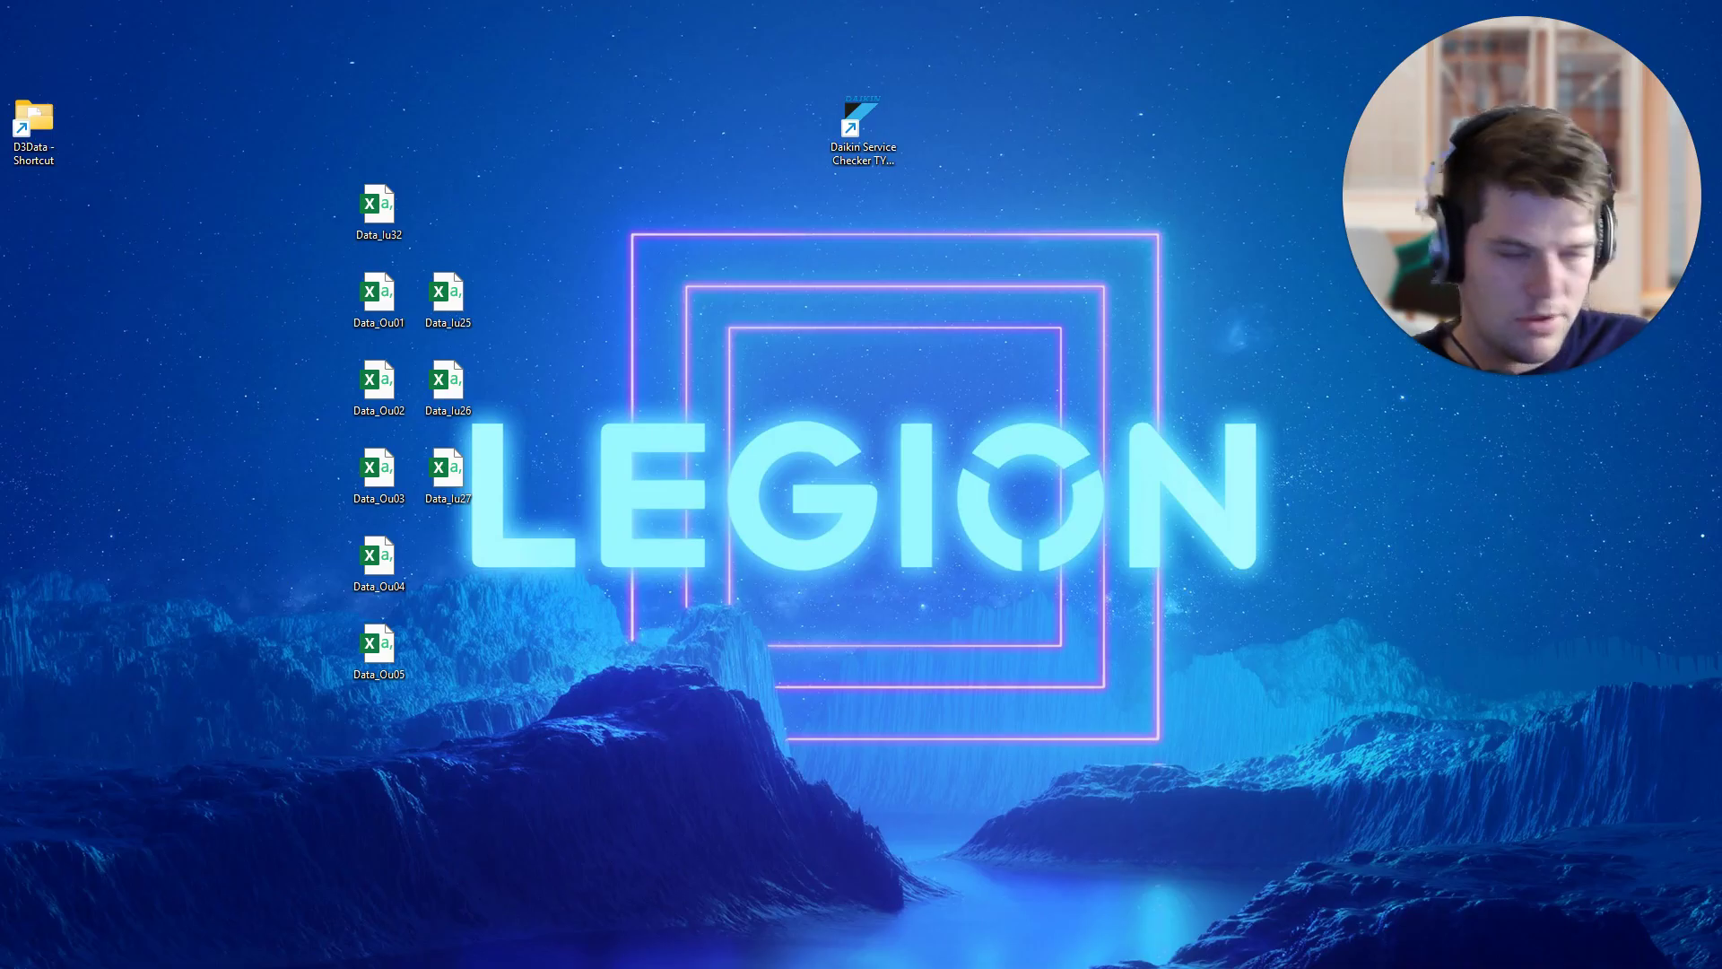
pyautogui.moveTo(547, 471); pyautogui.dragTo(547, 464)
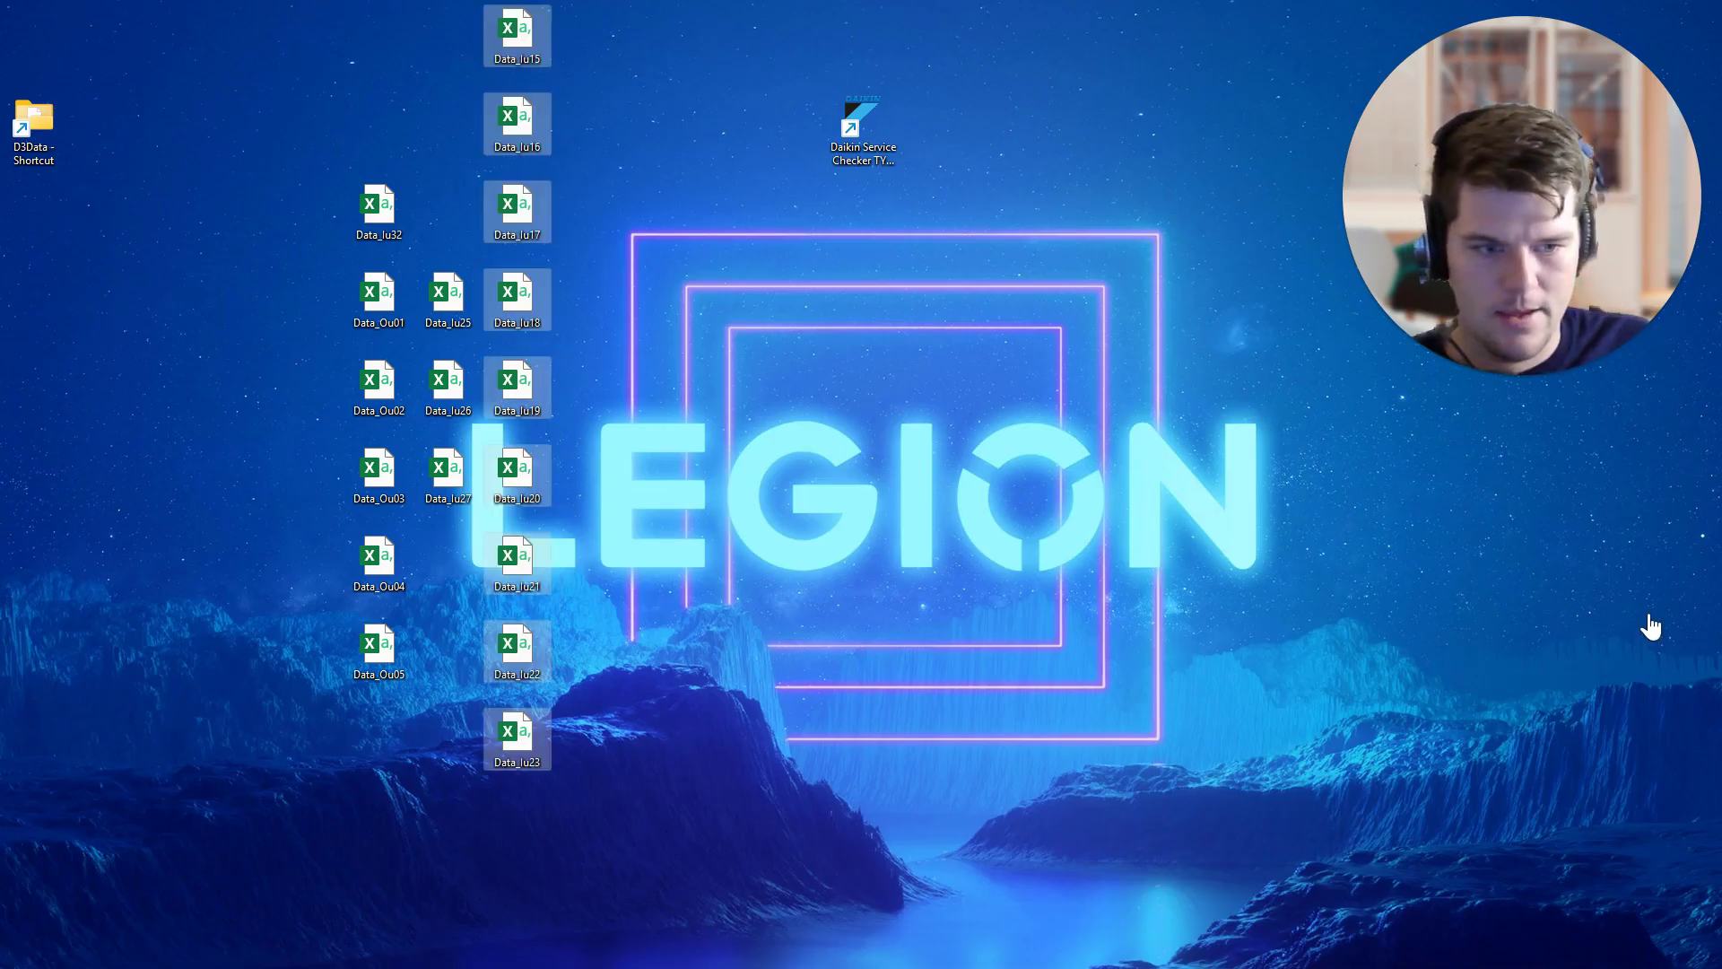
pyautogui.click(1403, 599)
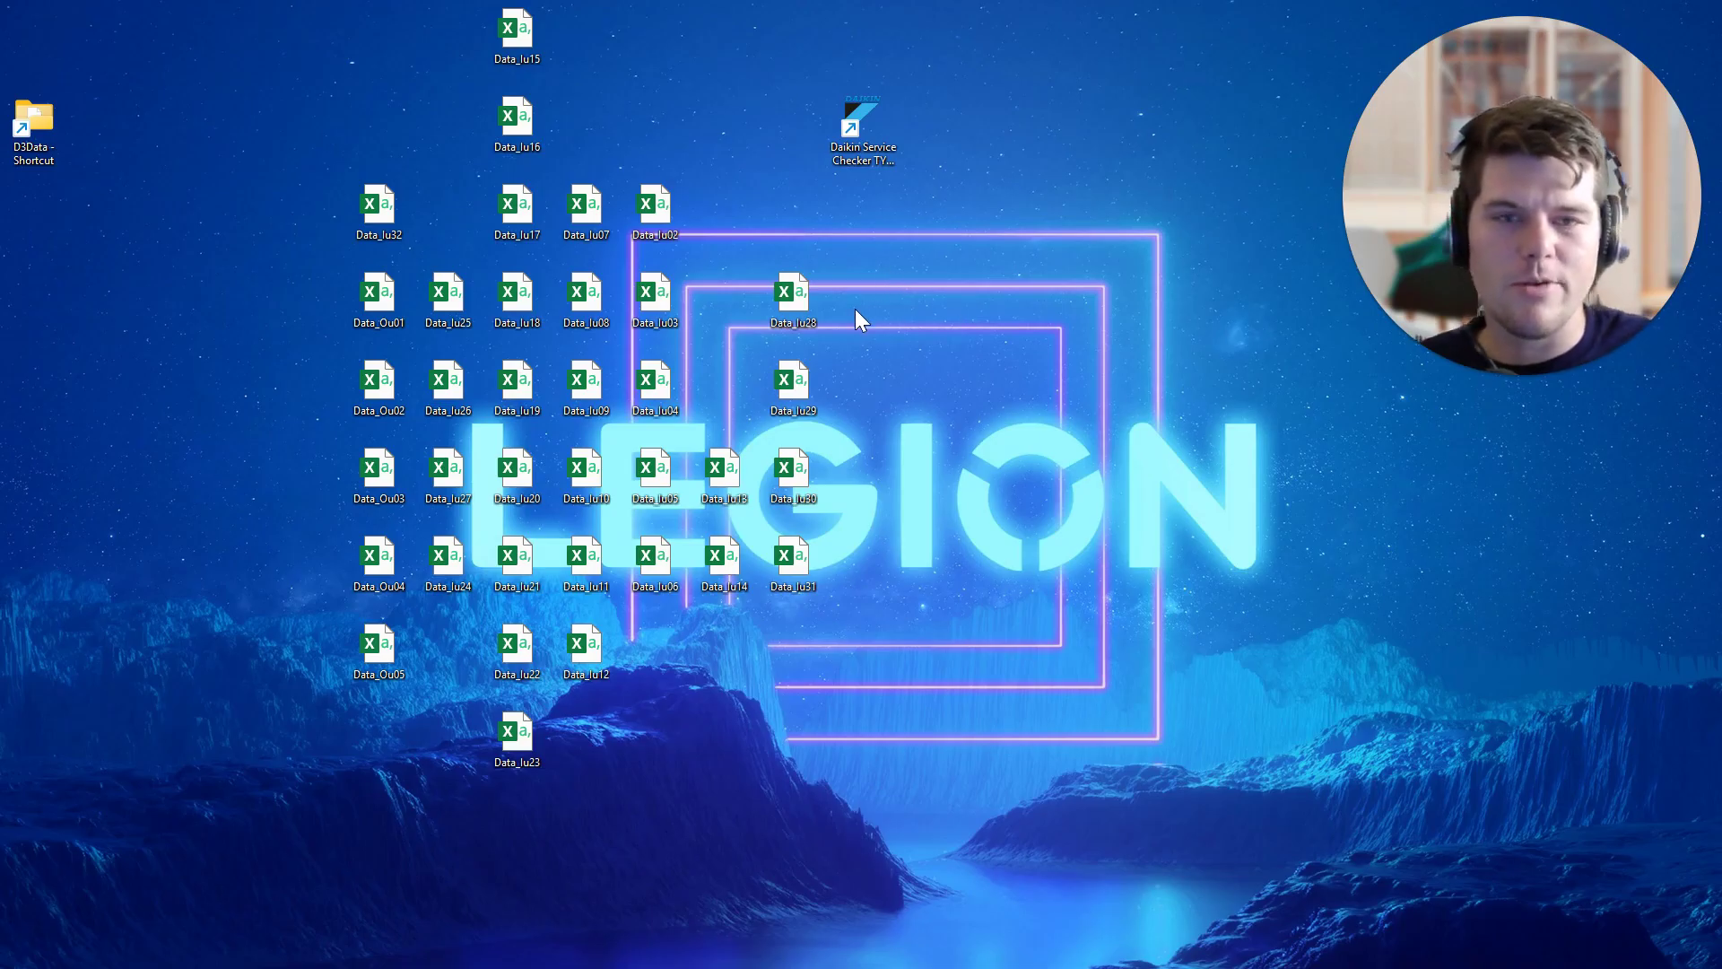
pyautogui.moveTo(956, 100); pyautogui.dragTo(956, 99)
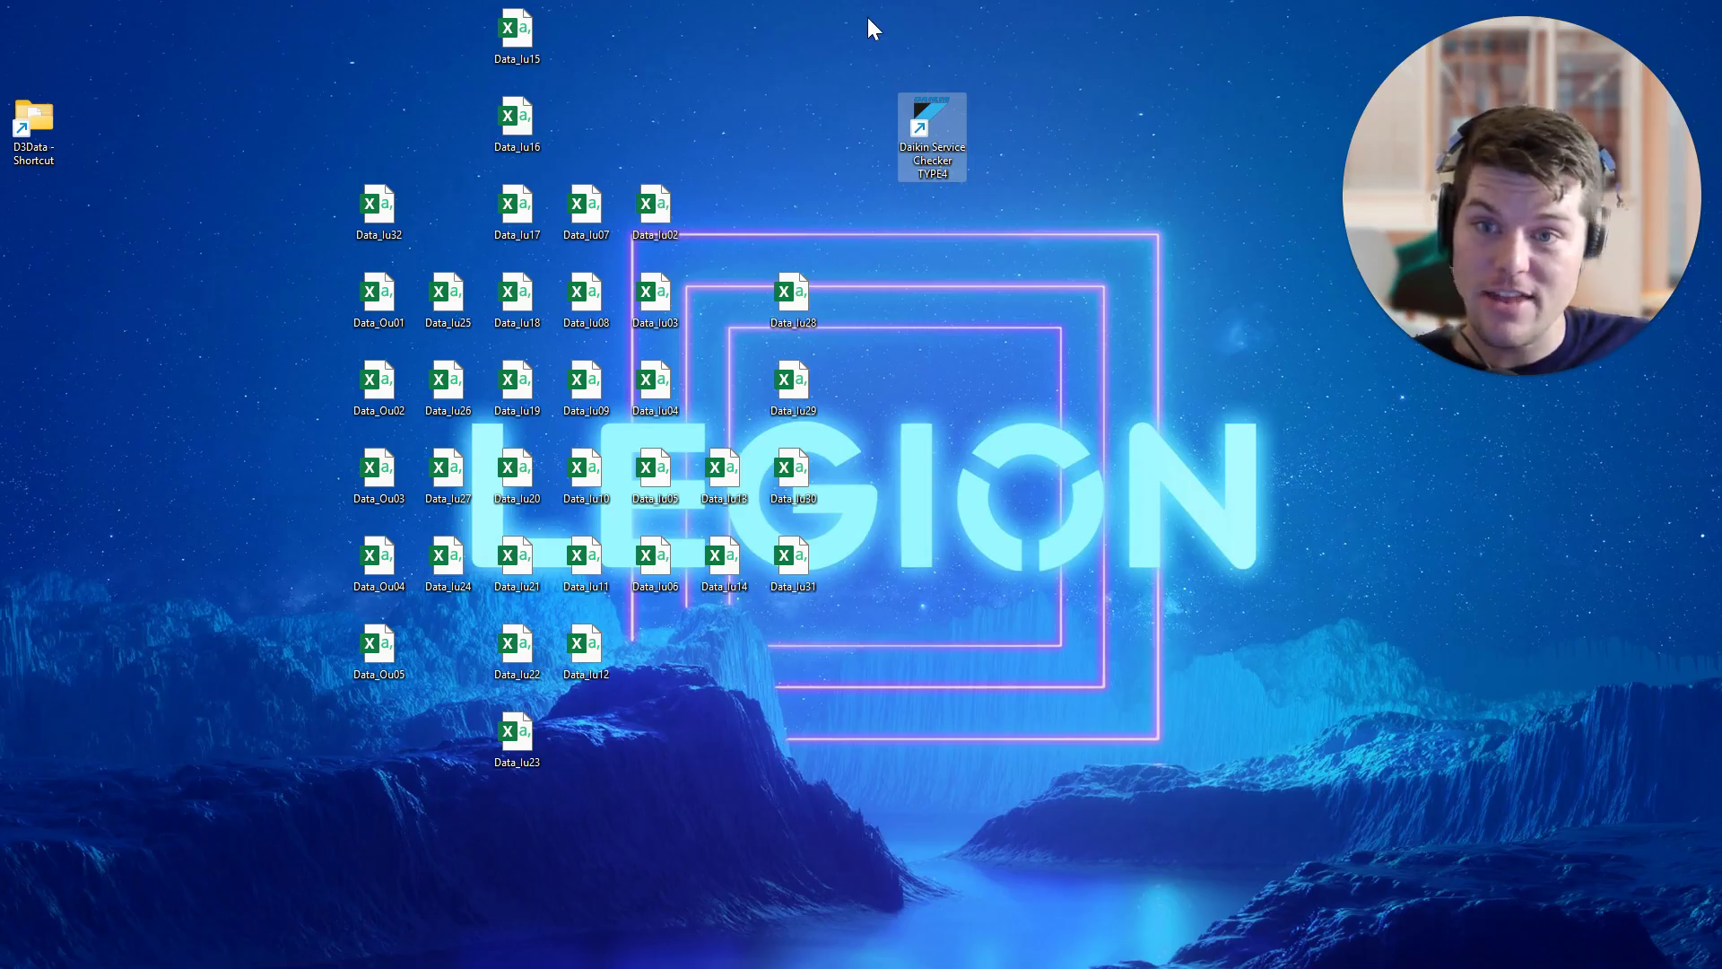
# Step: Marquee-select all 36 exported Data CSV files on the desktop
pyautogui.moveTo(874, 11); pyautogui.dragTo(318, 853)
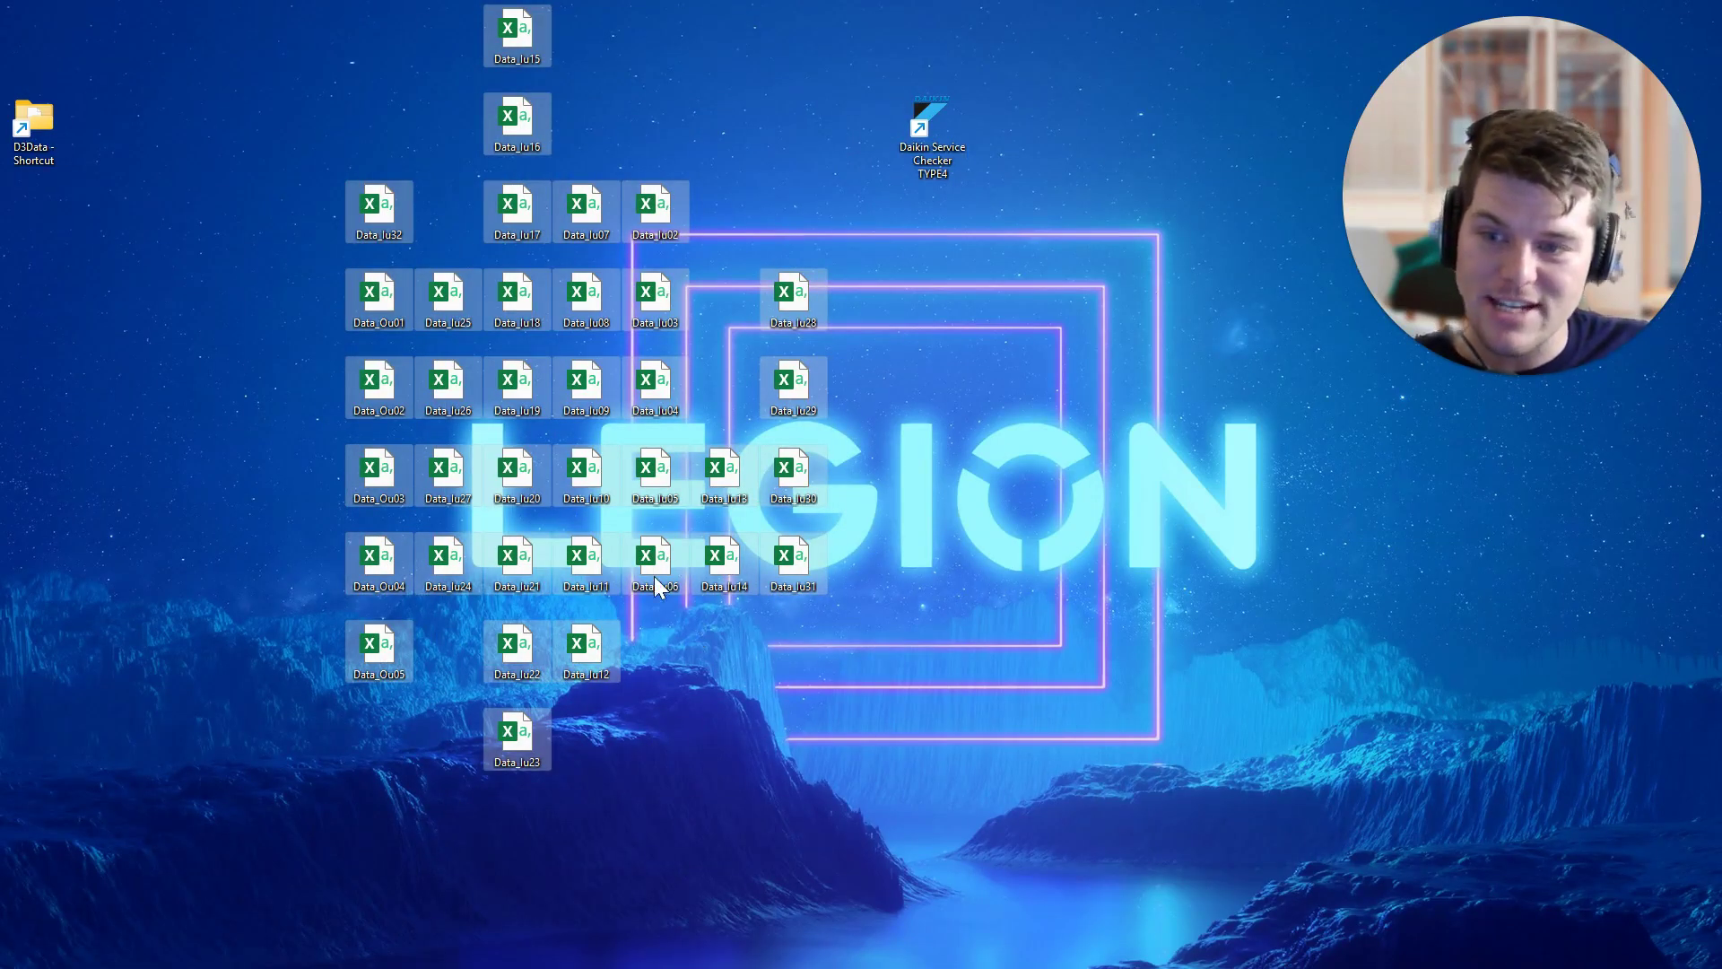
pyautogui.click(518, 382)
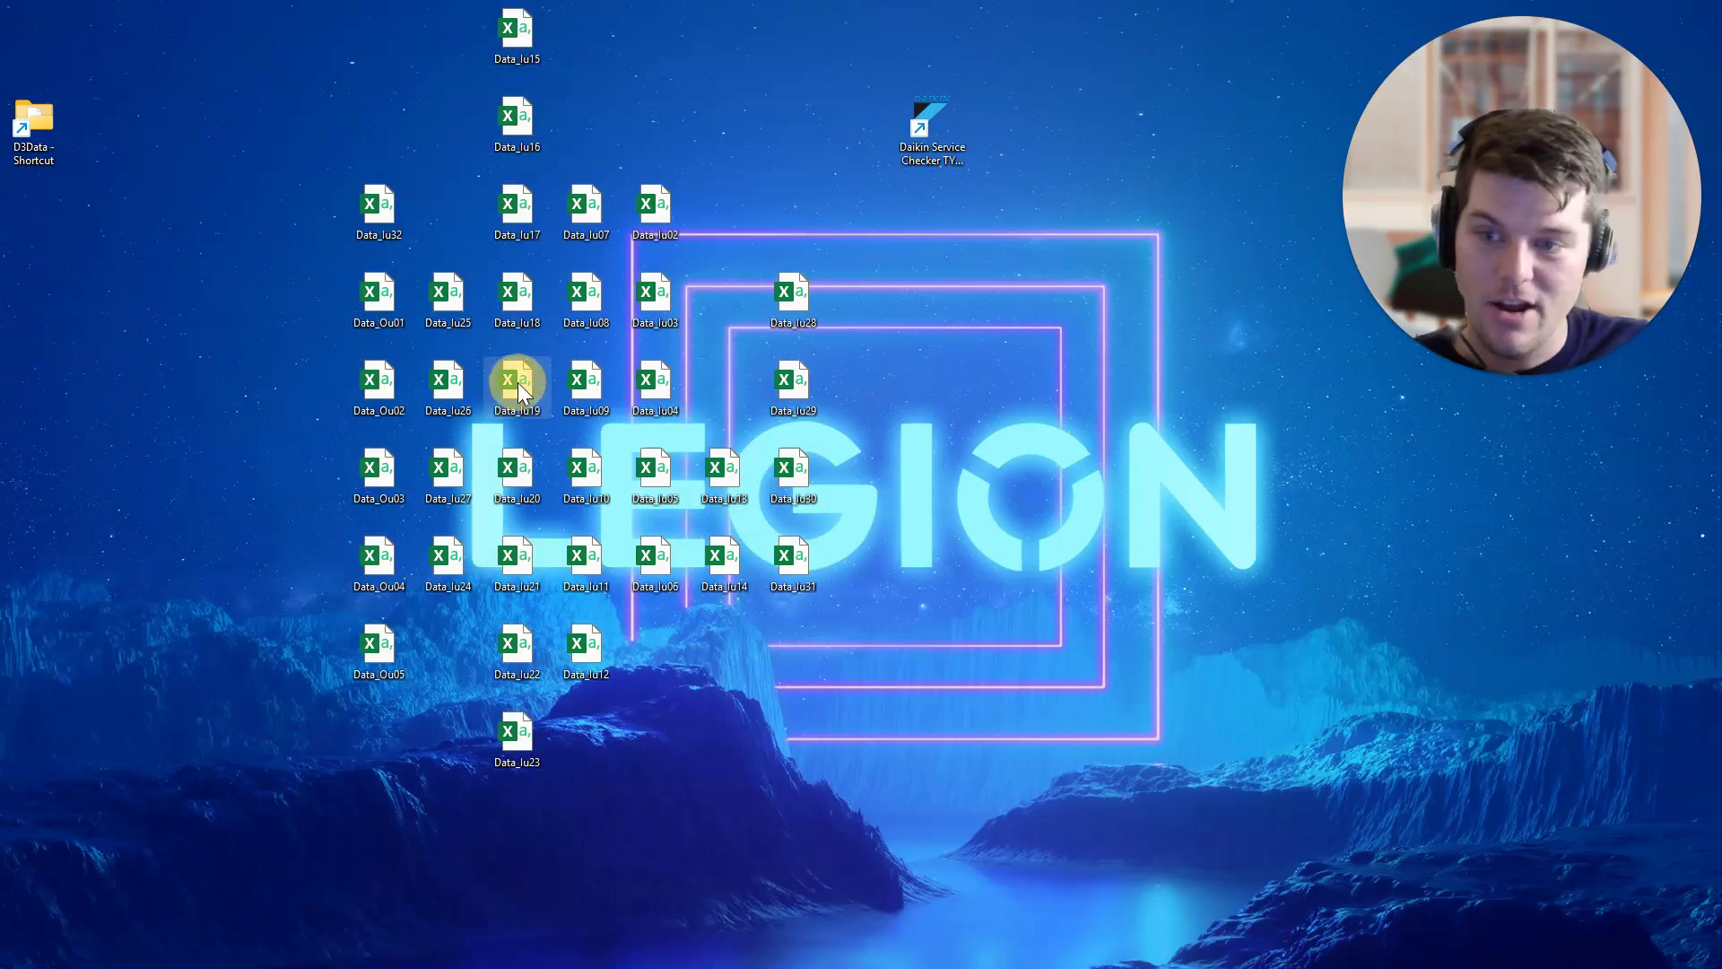
pyautogui.click(526, 300)
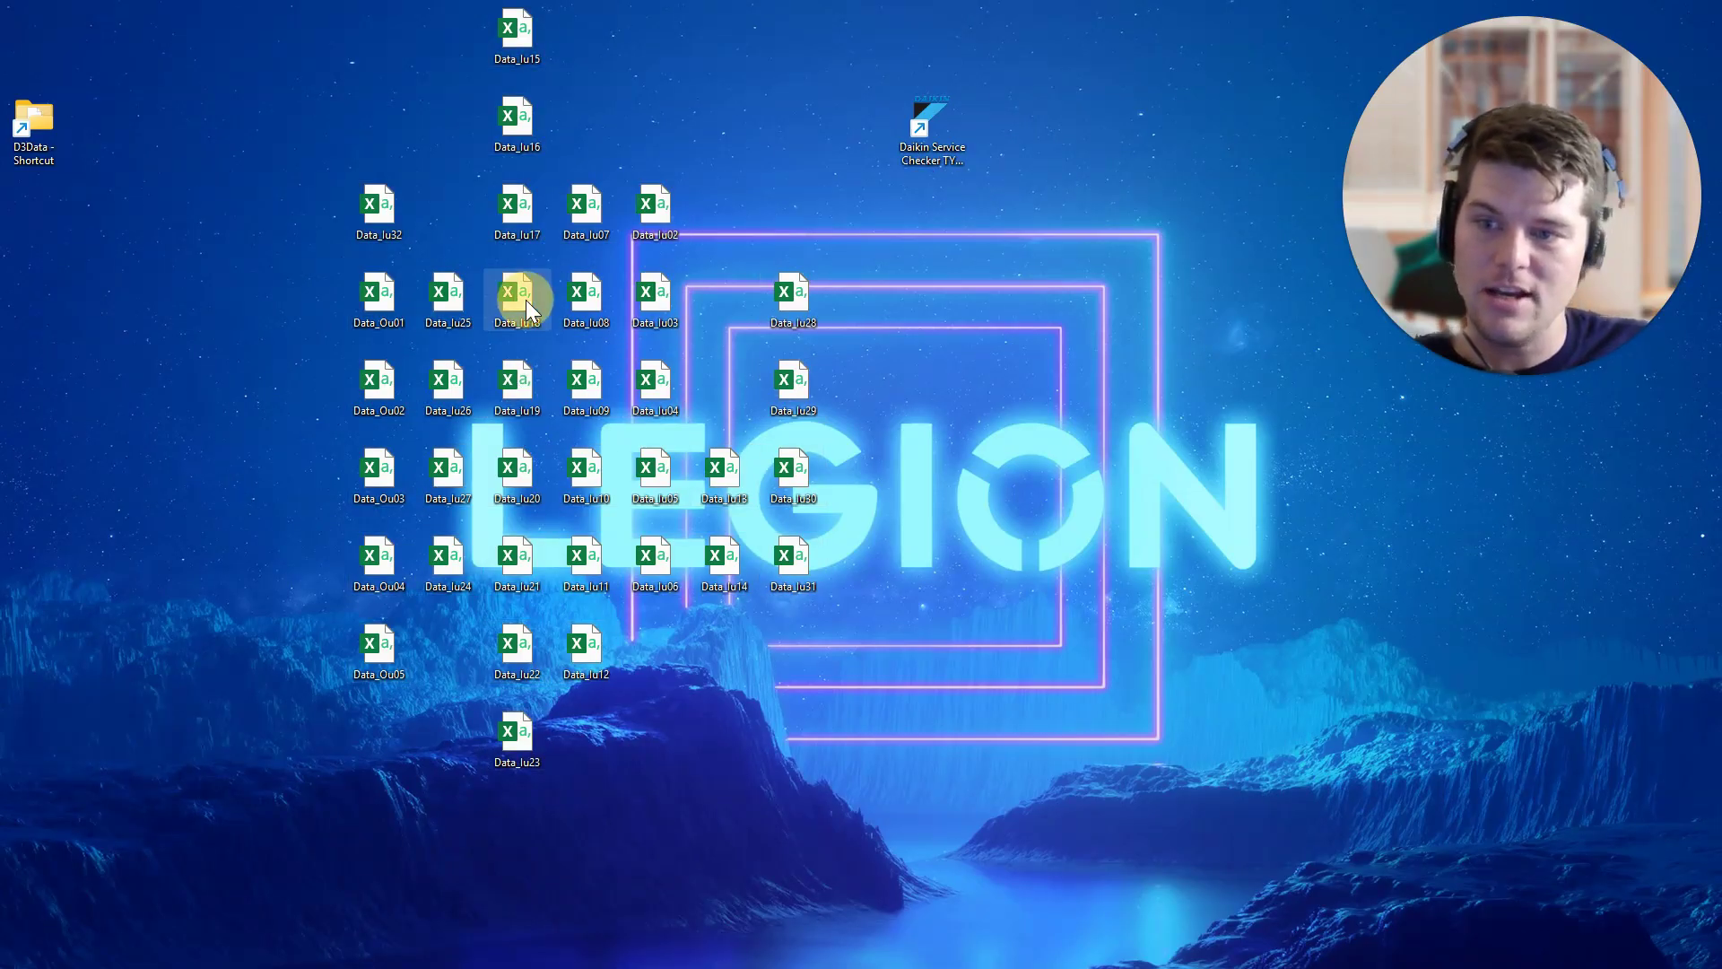
pyautogui.click(529, 209)
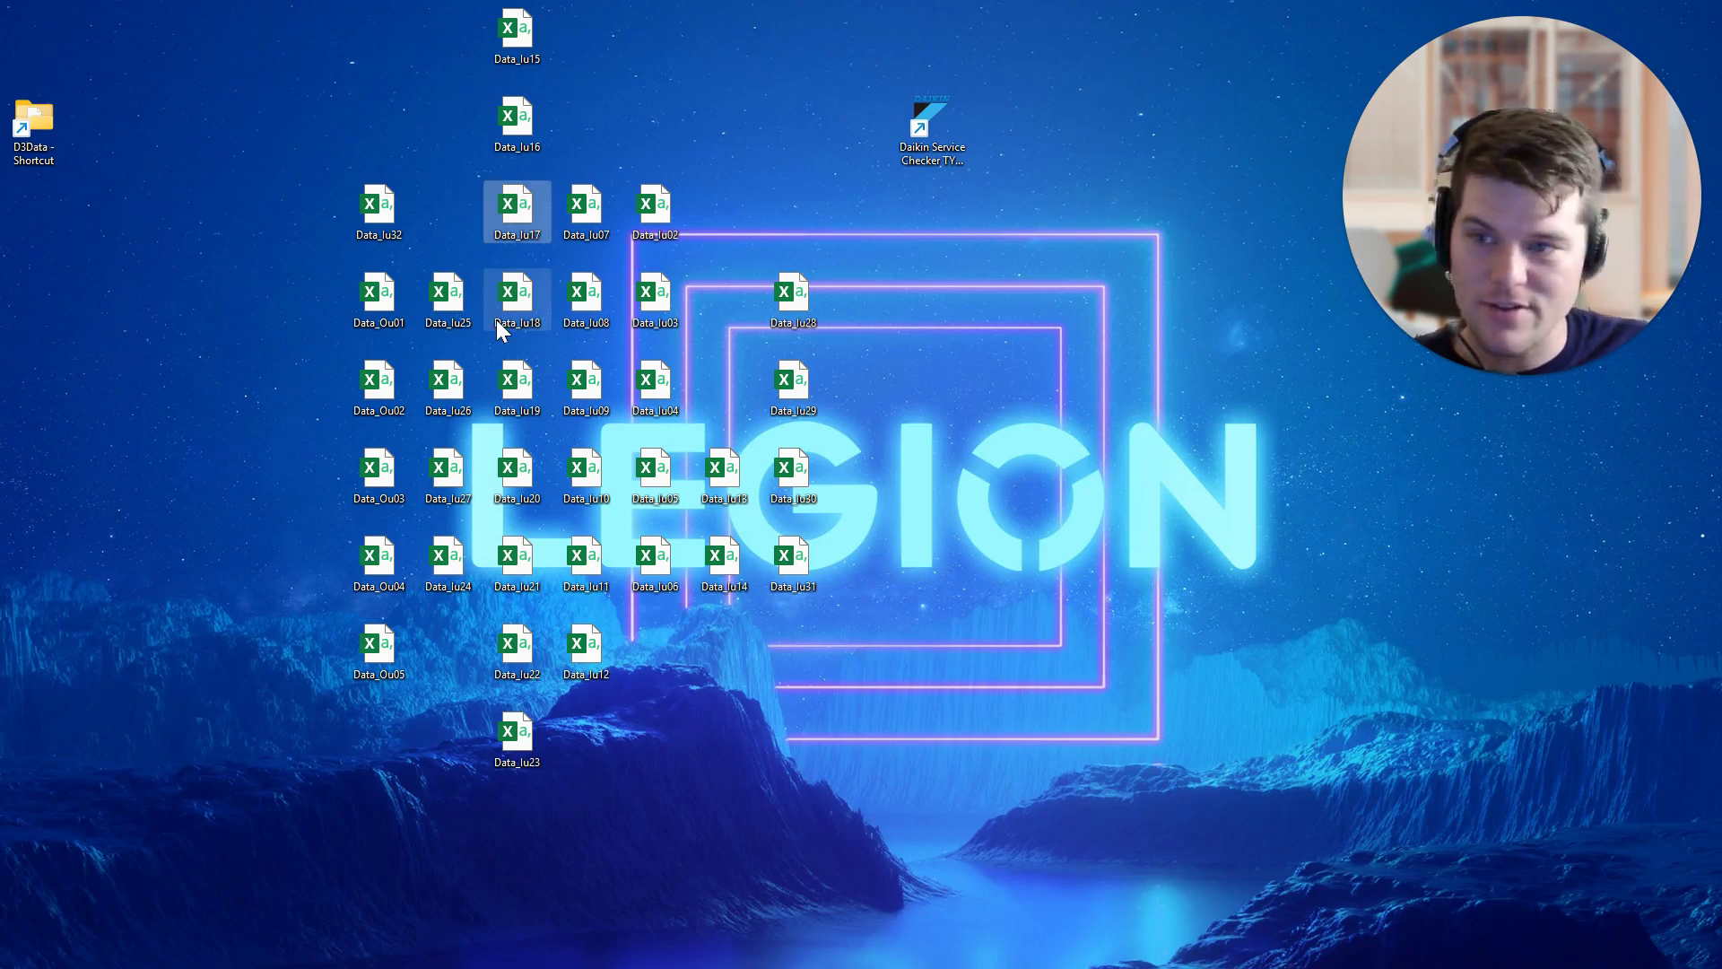
pyautogui.moveTo(843, 50); pyautogui.dragTo(298, 775)
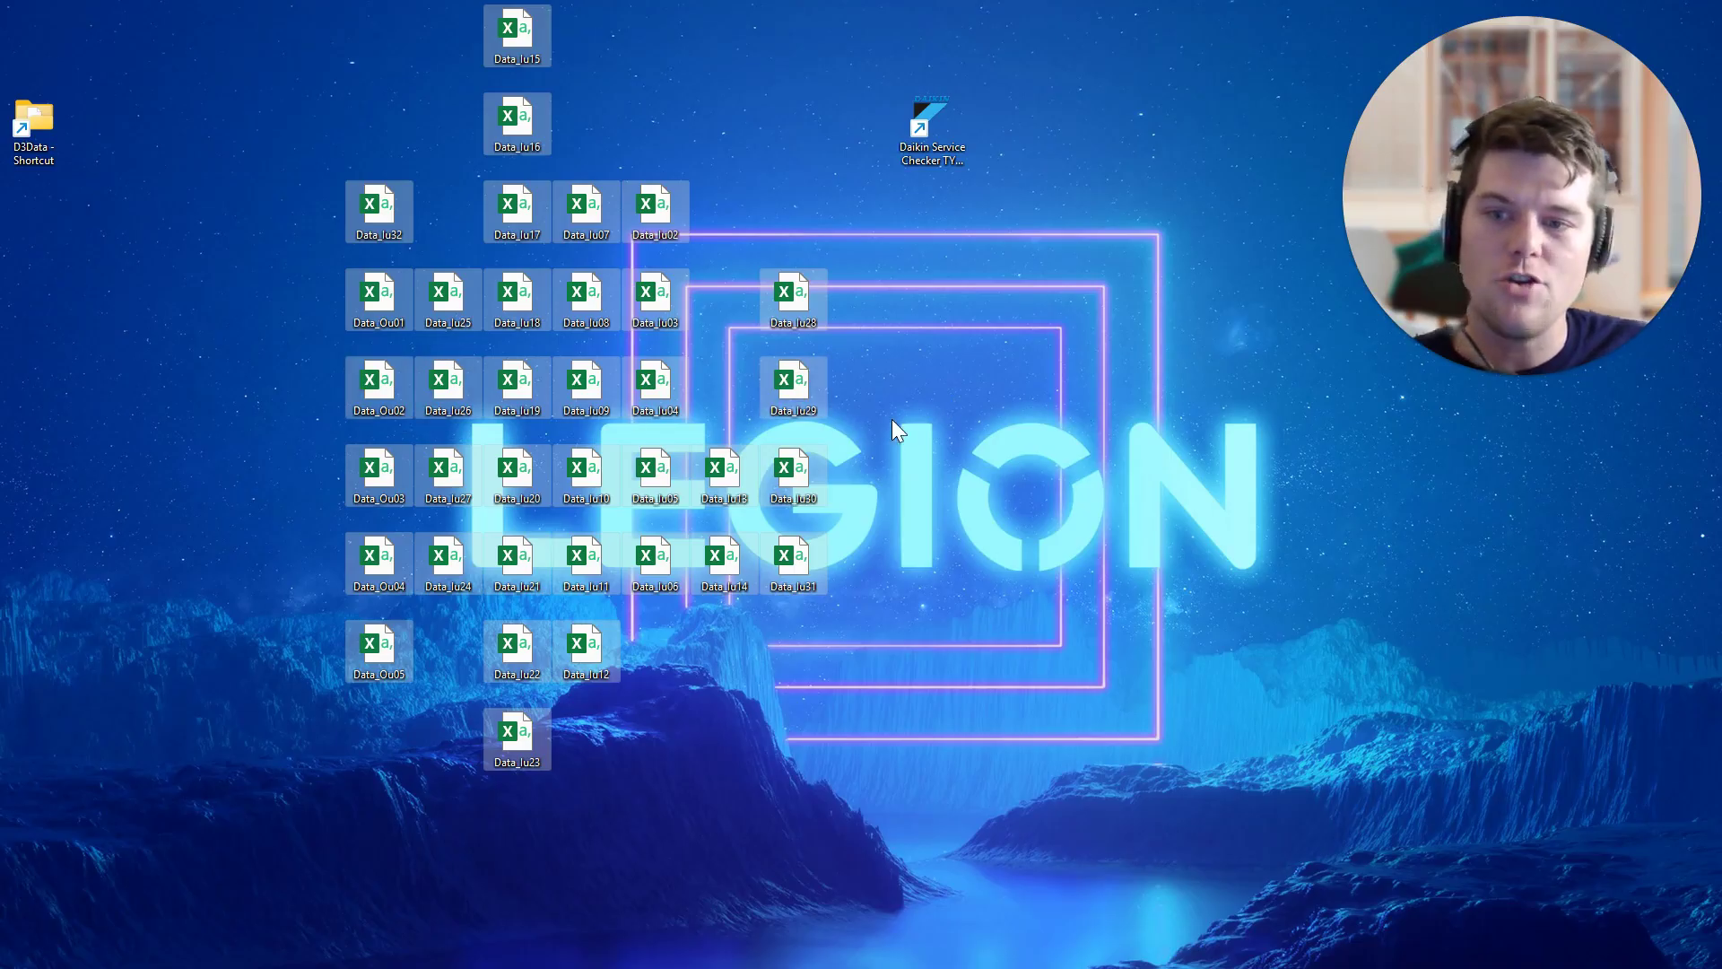
pyautogui.click(789, 404)
pyautogui.moveTo(413, 400)
pyautogui.doubleClick(807, 399)
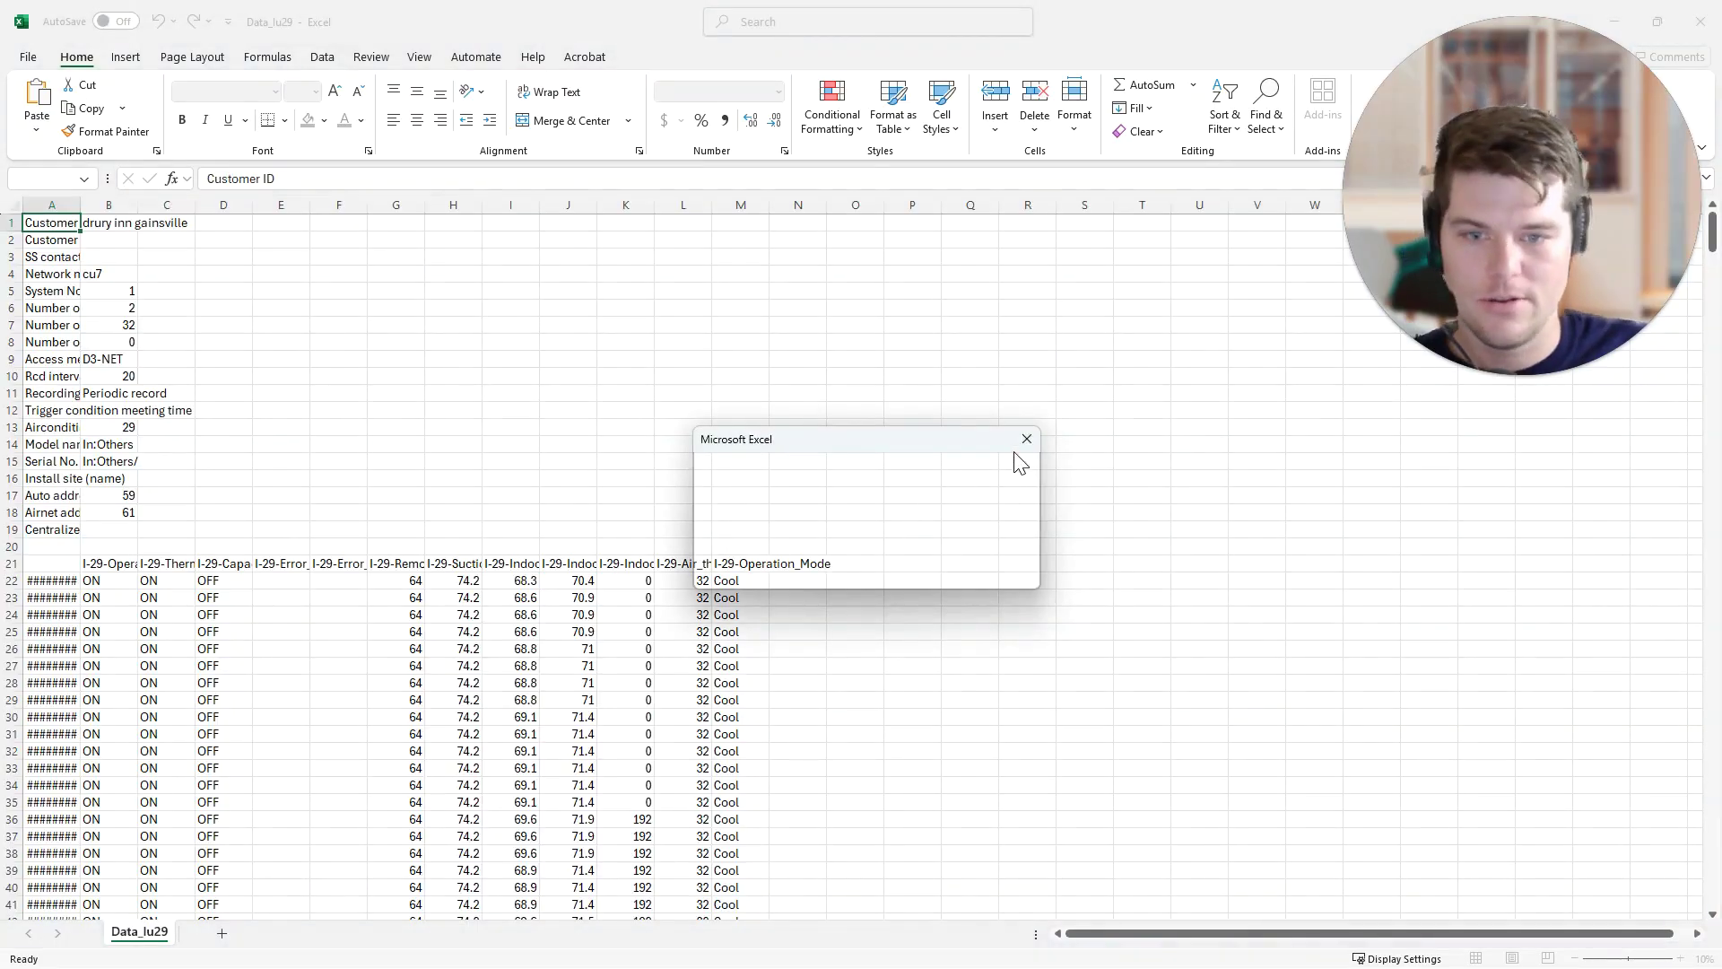
pyautogui.click(1026, 439)
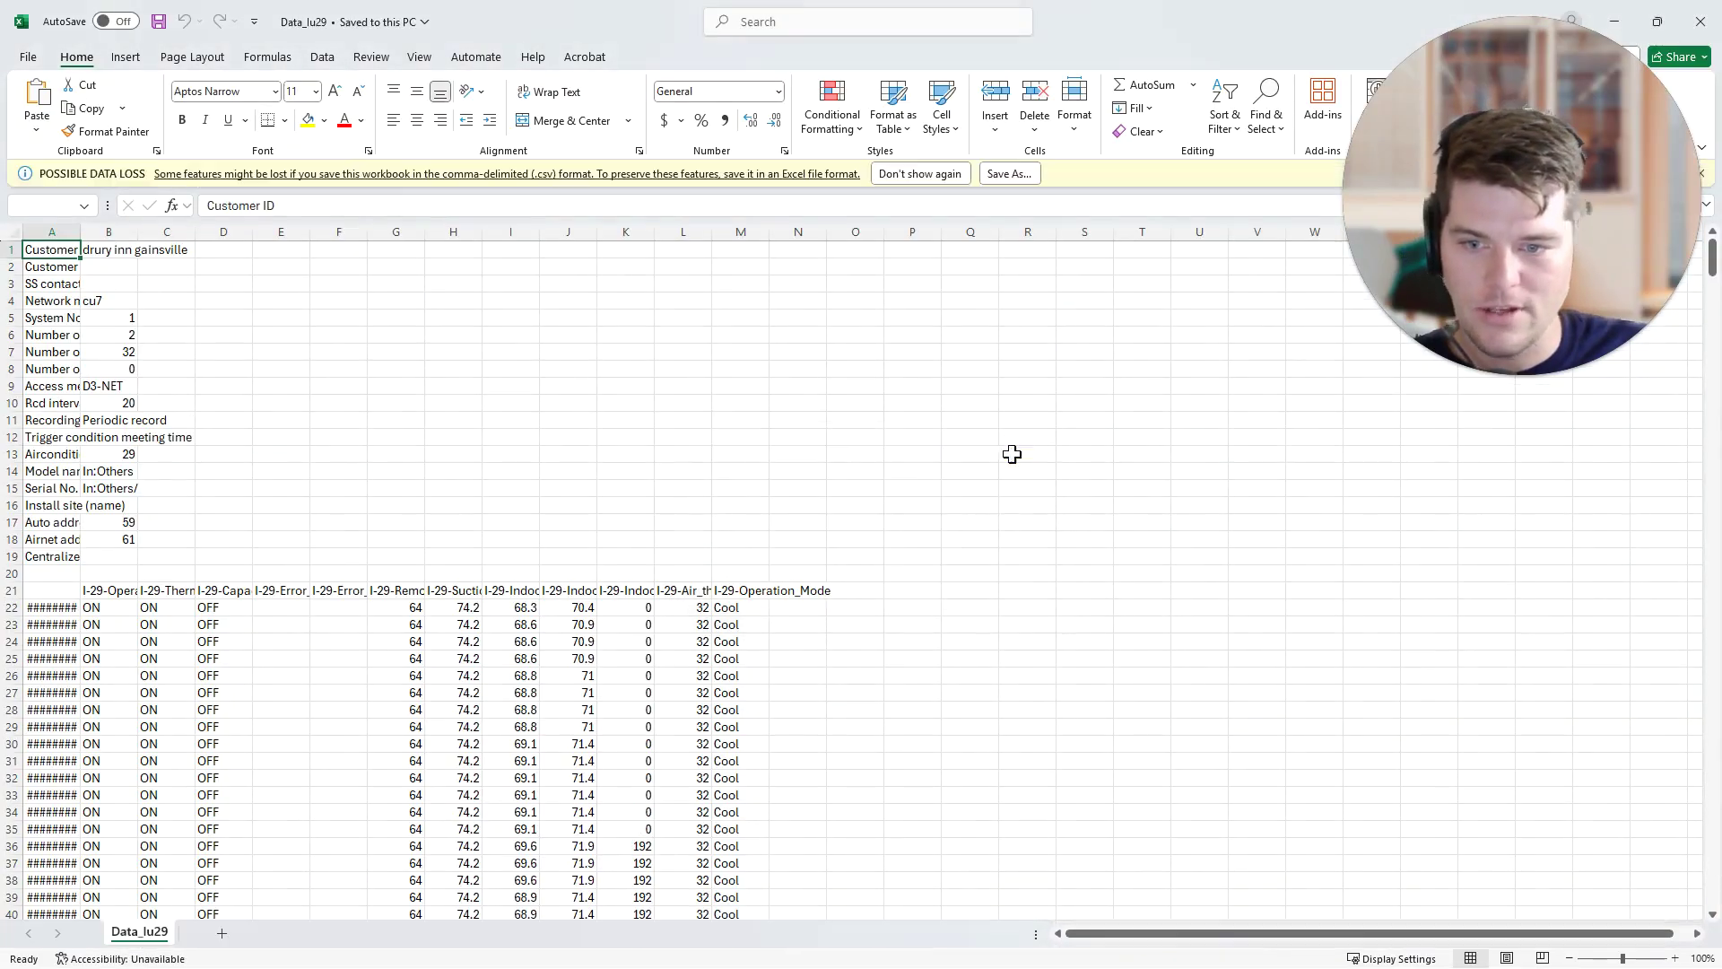
pyautogui.scroll(-3, 545, 527)
pyautogui.scroll(3, 404, 377)
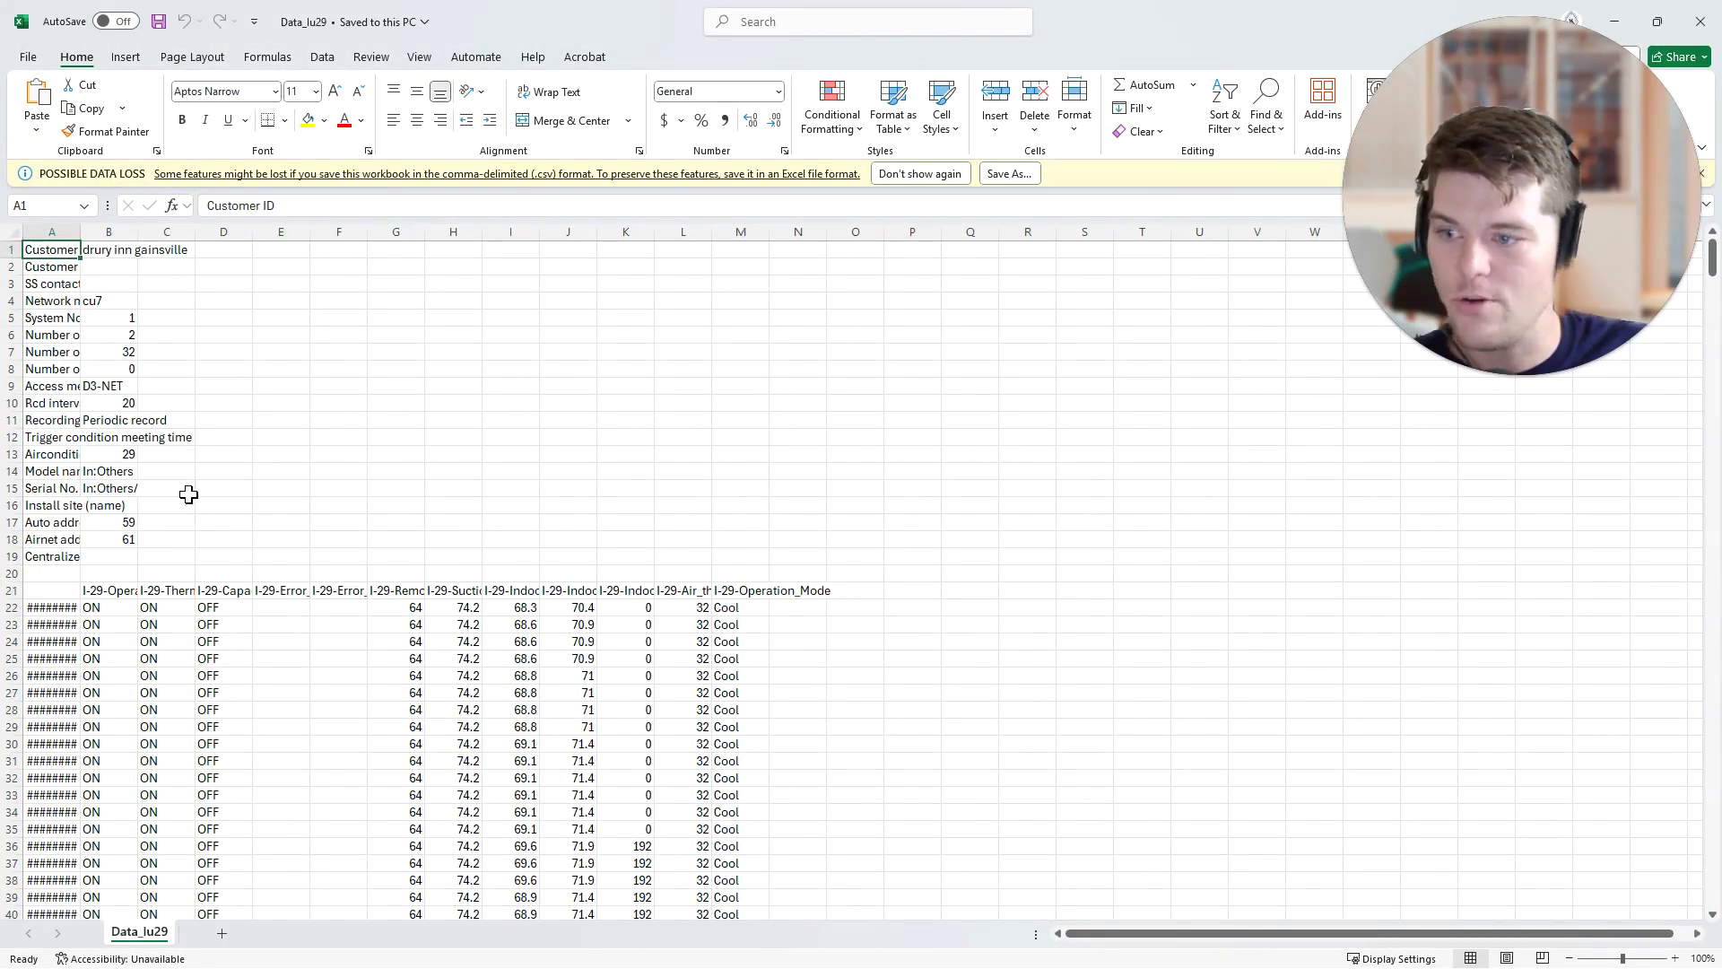
pyautogui.moveTo(81, 231); pyautogui.dragTo(109, 232)
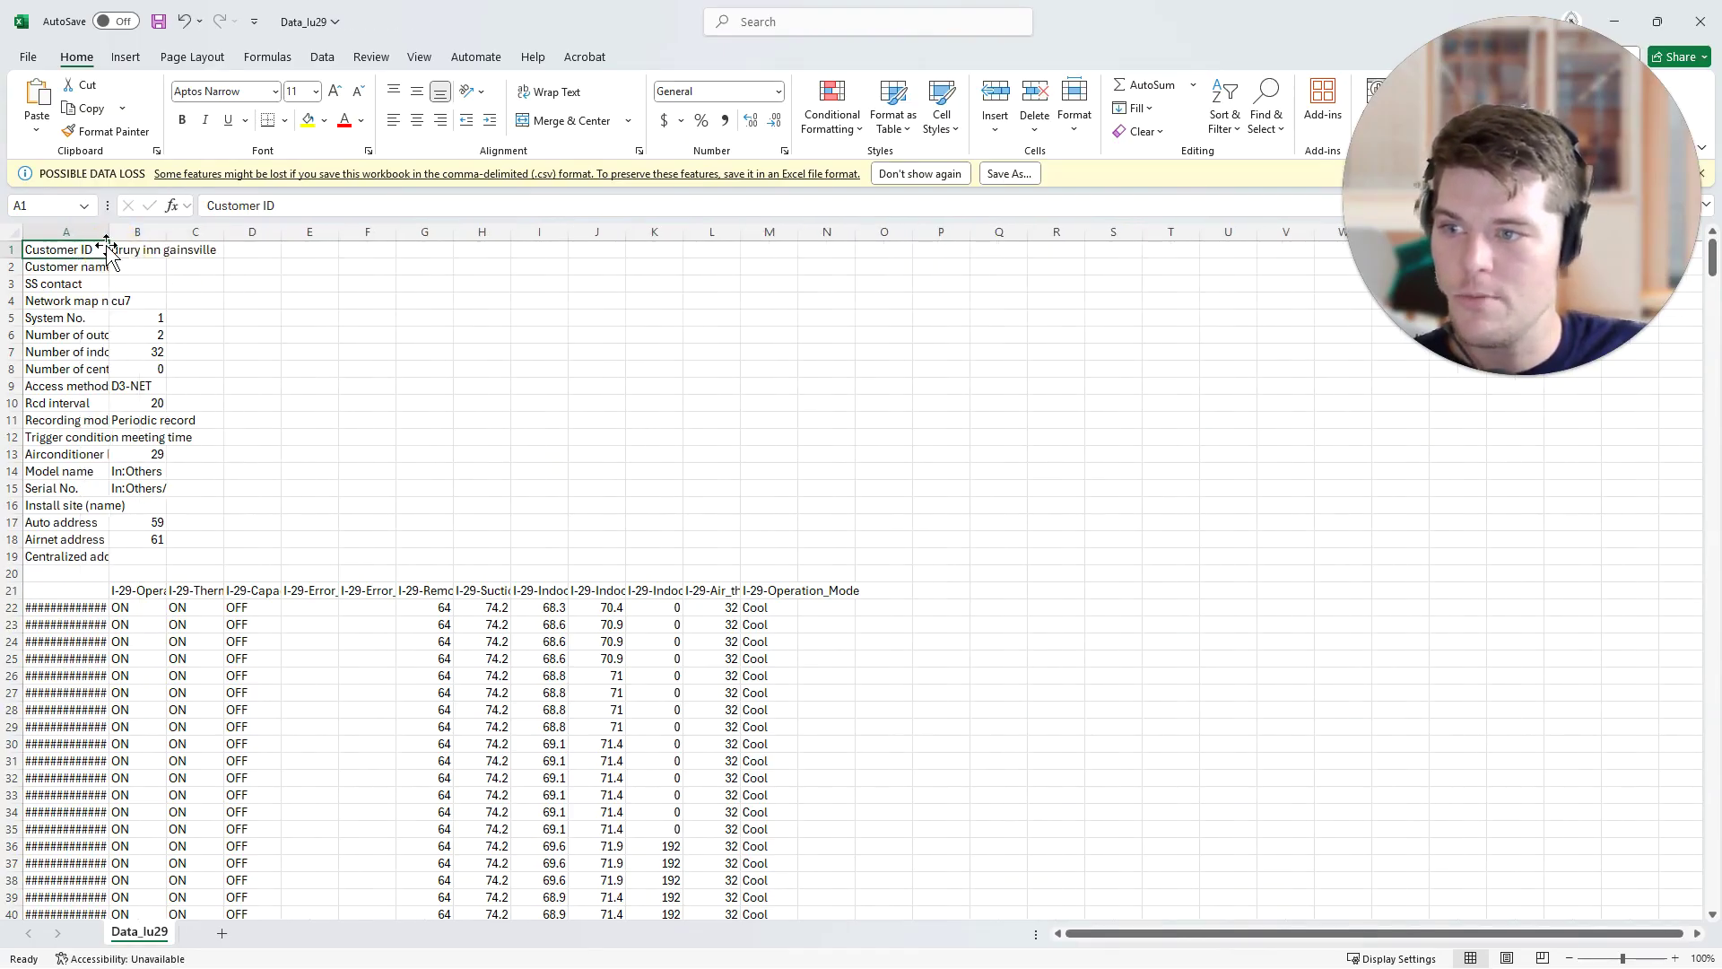
pyautogui.moveTo(106, 240); pyautogui.dragTo(222, 240)
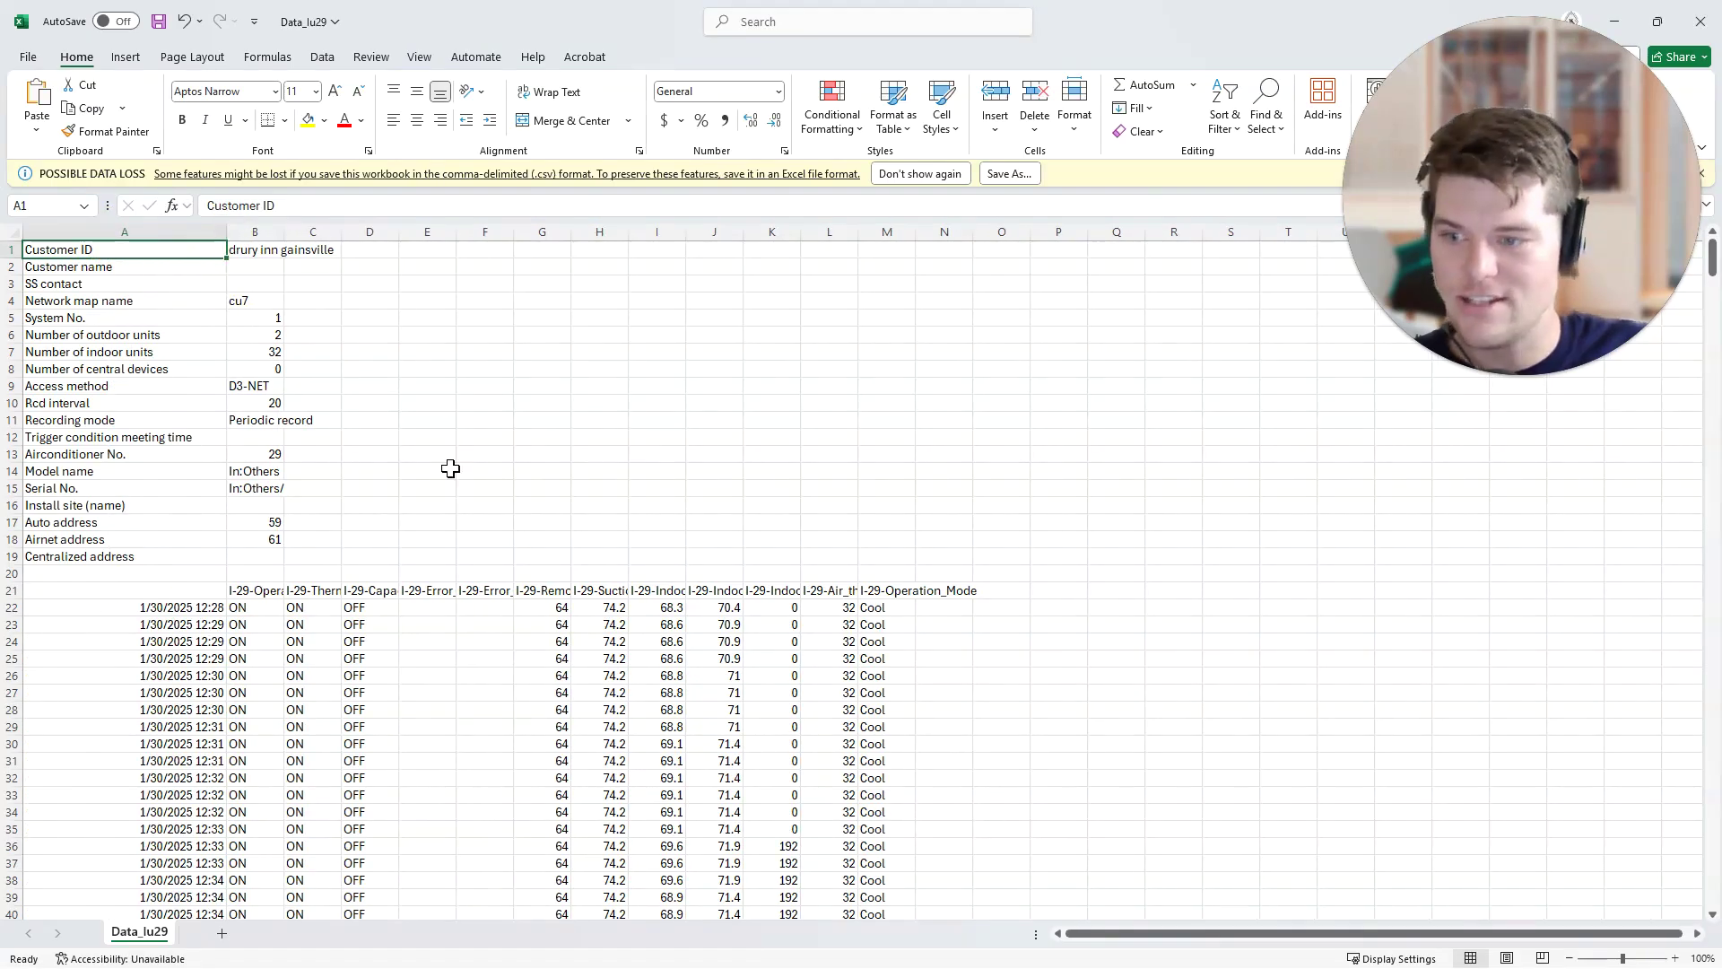
pyautogui.scroll(-20, 664, 526)
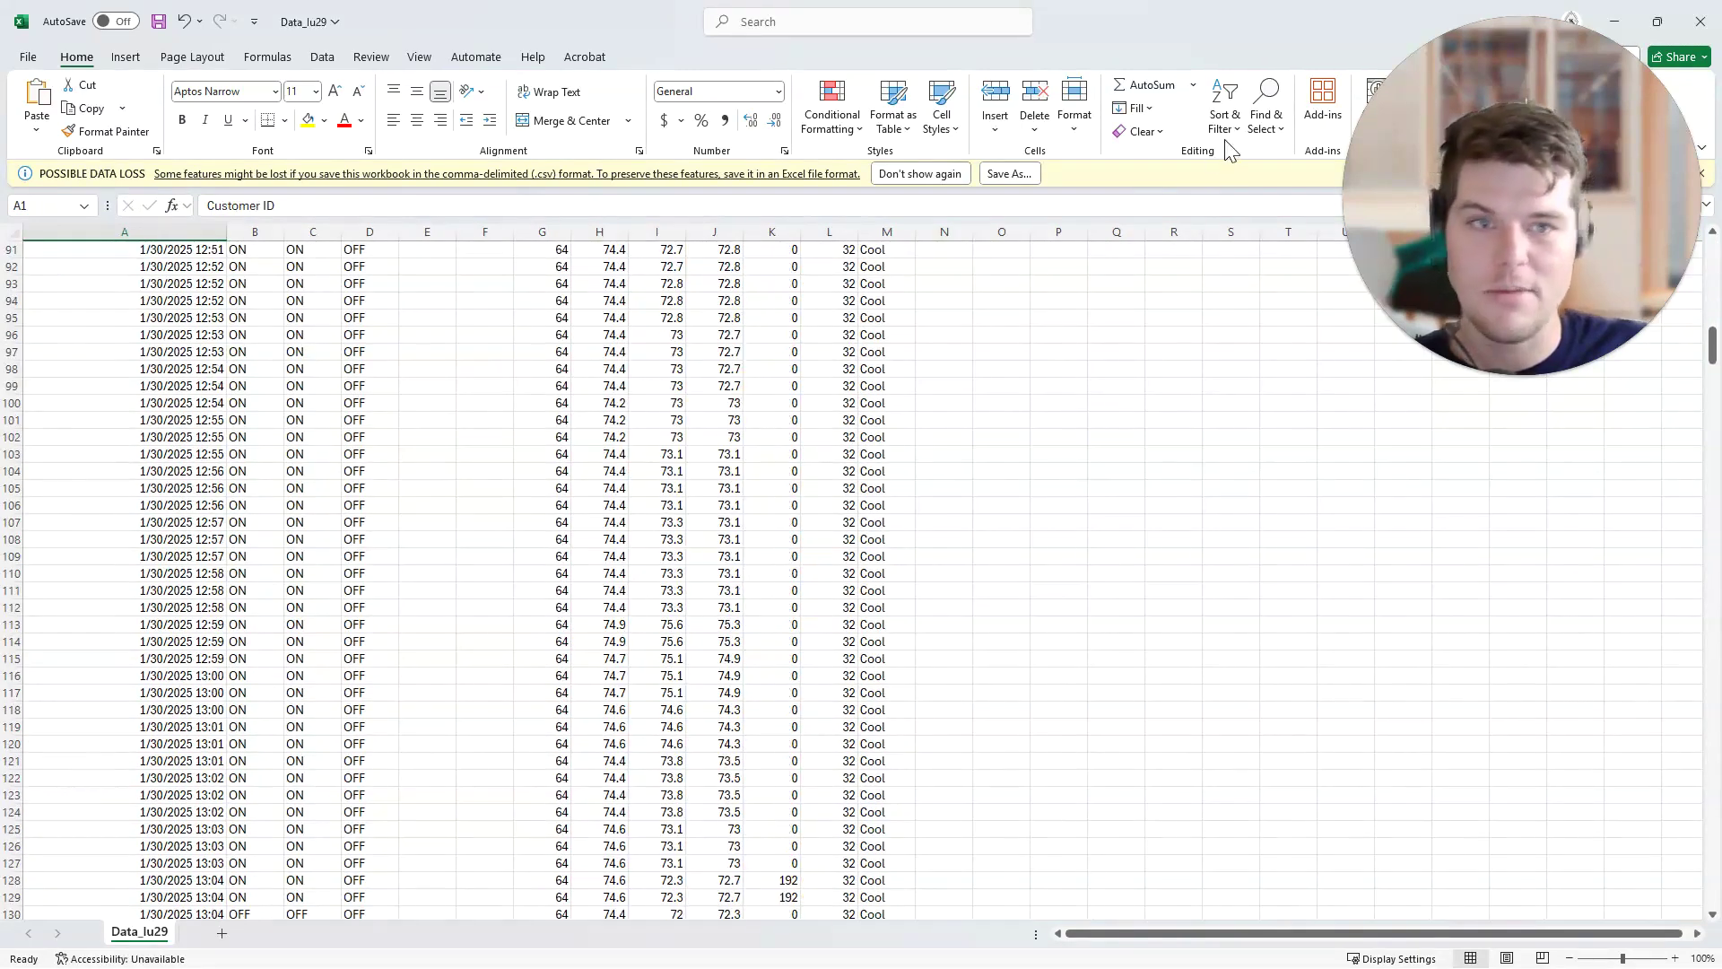
pyautogui.press('super+d')
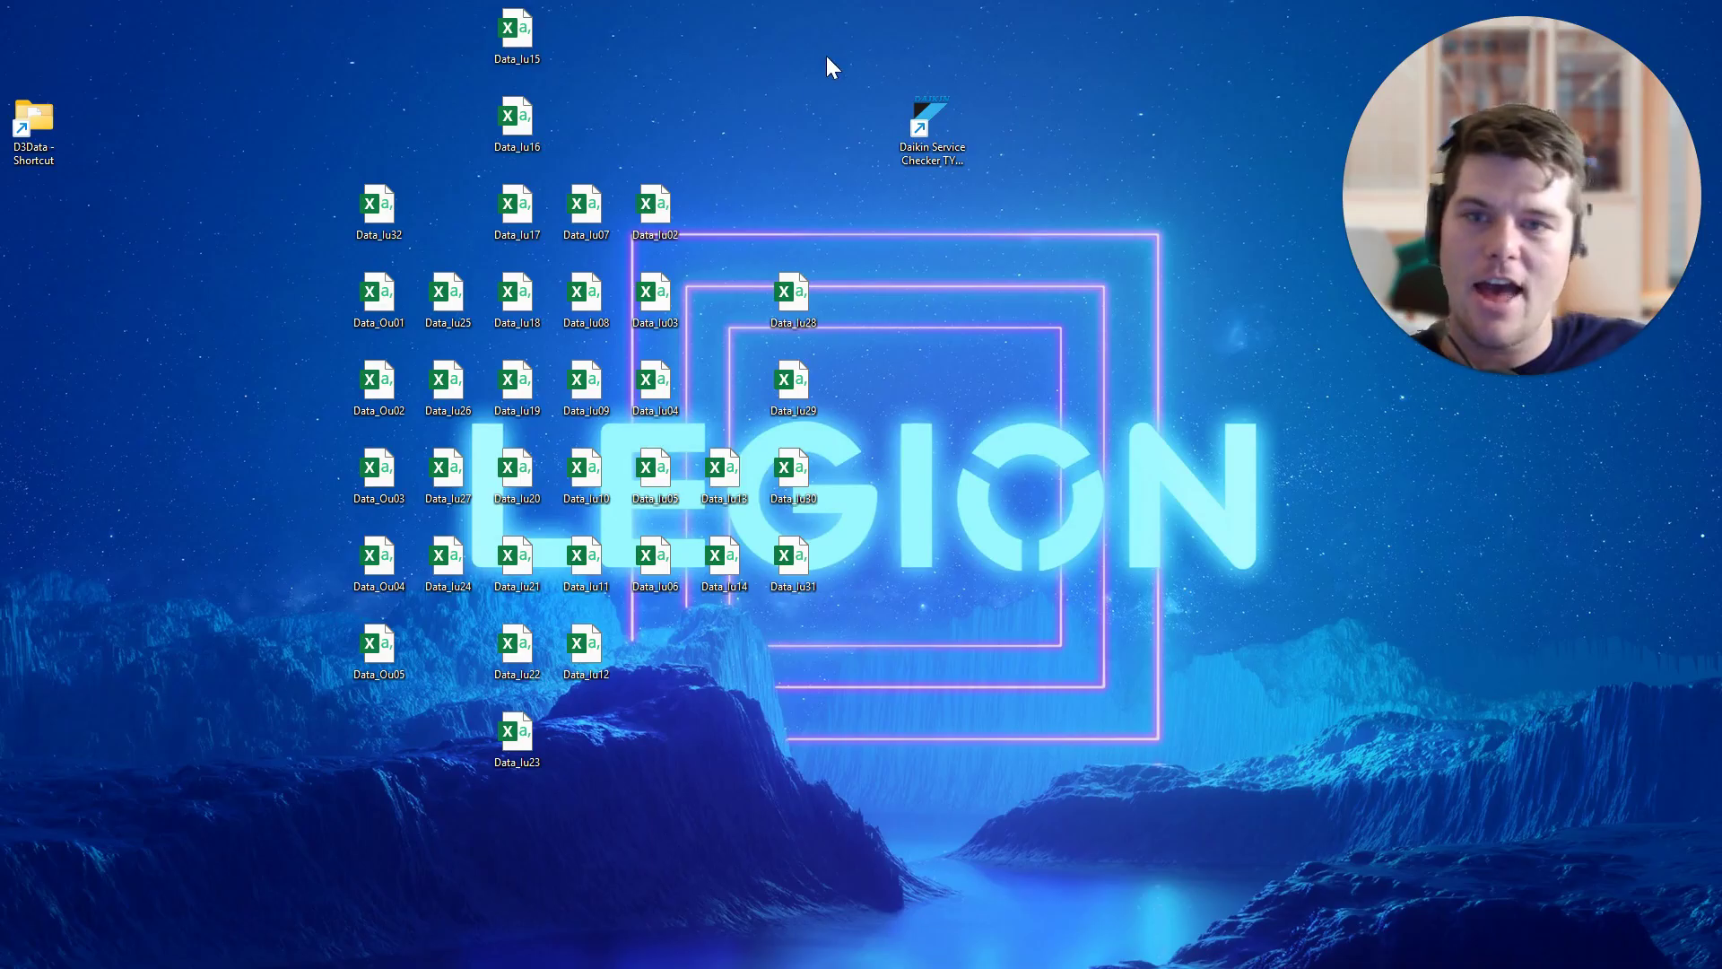
# Step: Delete the 36 exported CSV files, maximize the D3Data window, and return to Service Checker
pyautogui.moveTo(850, 32); pyautogui.dragTo(677, 314)
pyautogui.moveTo(356, 530); pyautogui.dragTo(307, 778)
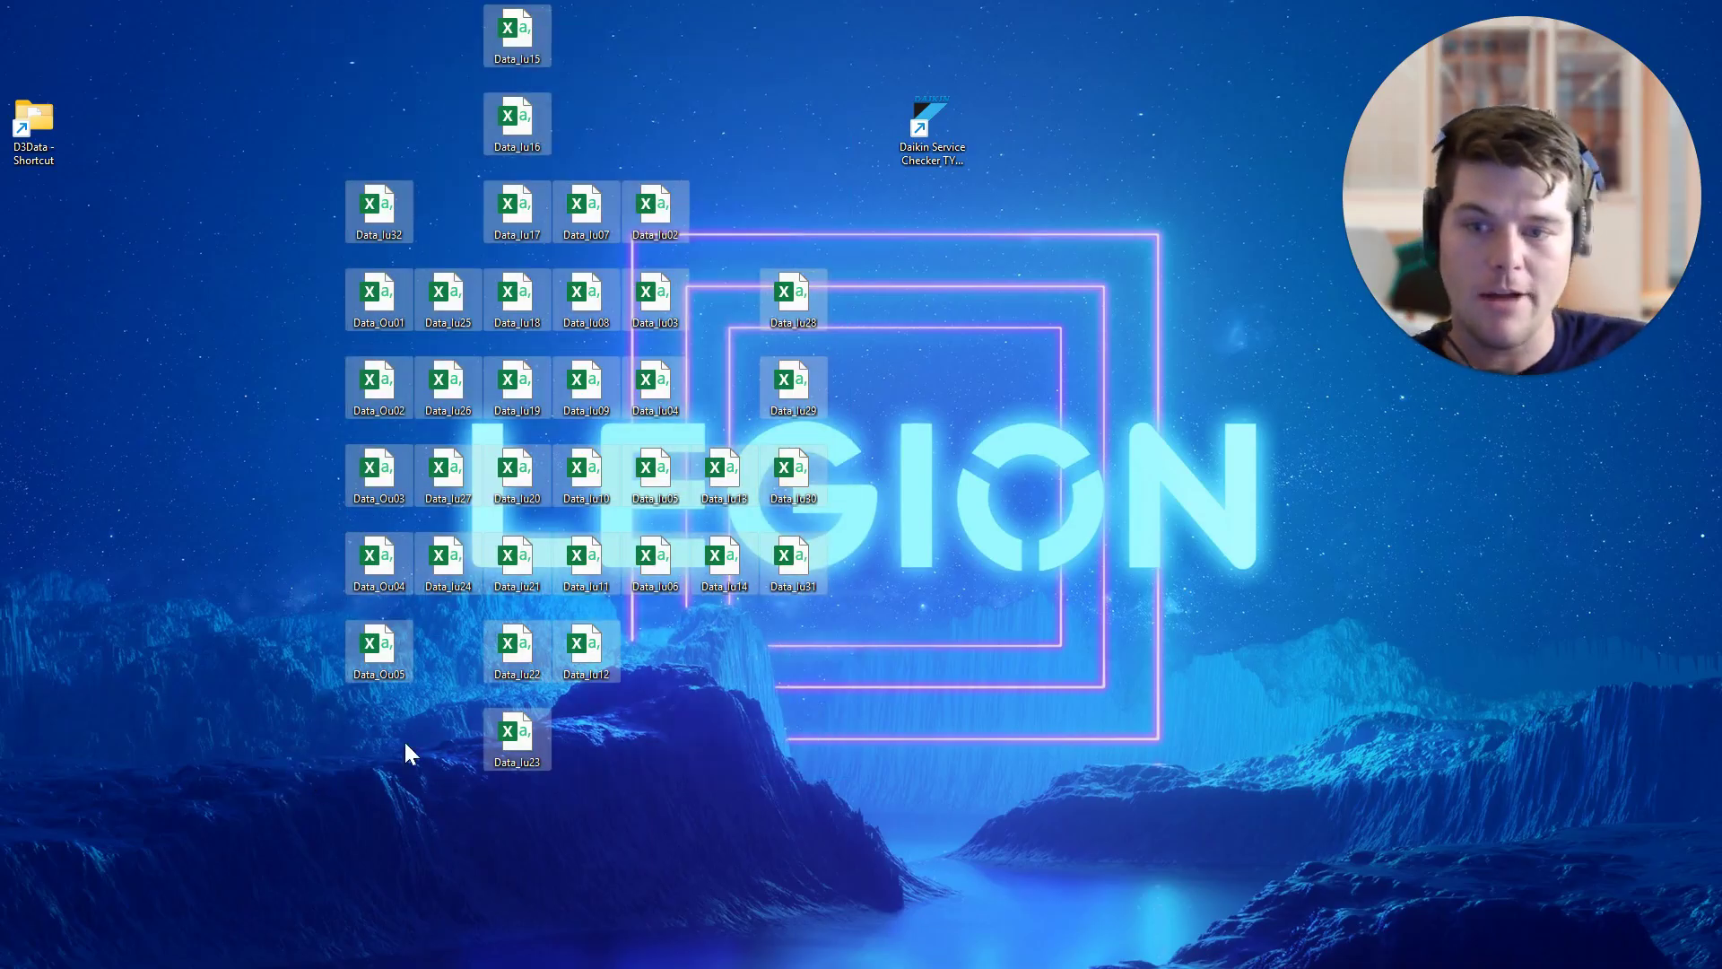
pyautogui.press('Delete')
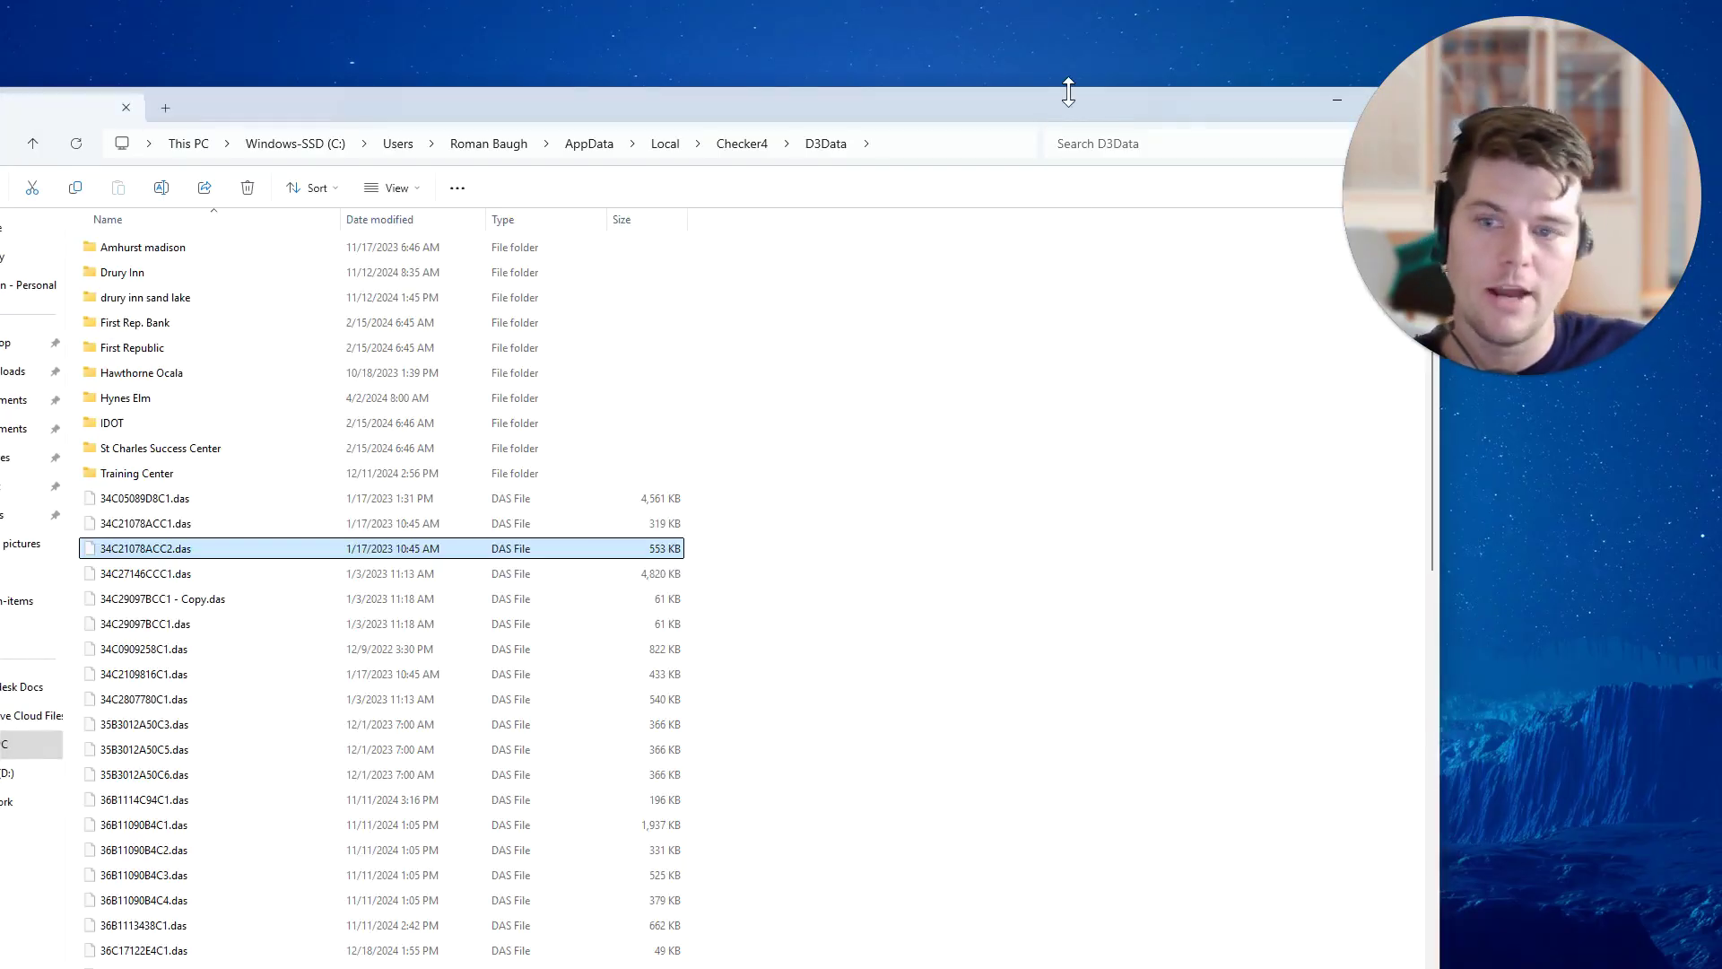
pyautogui.moveTo(1062, 102); pyautogui.dragTo(1076, 2)
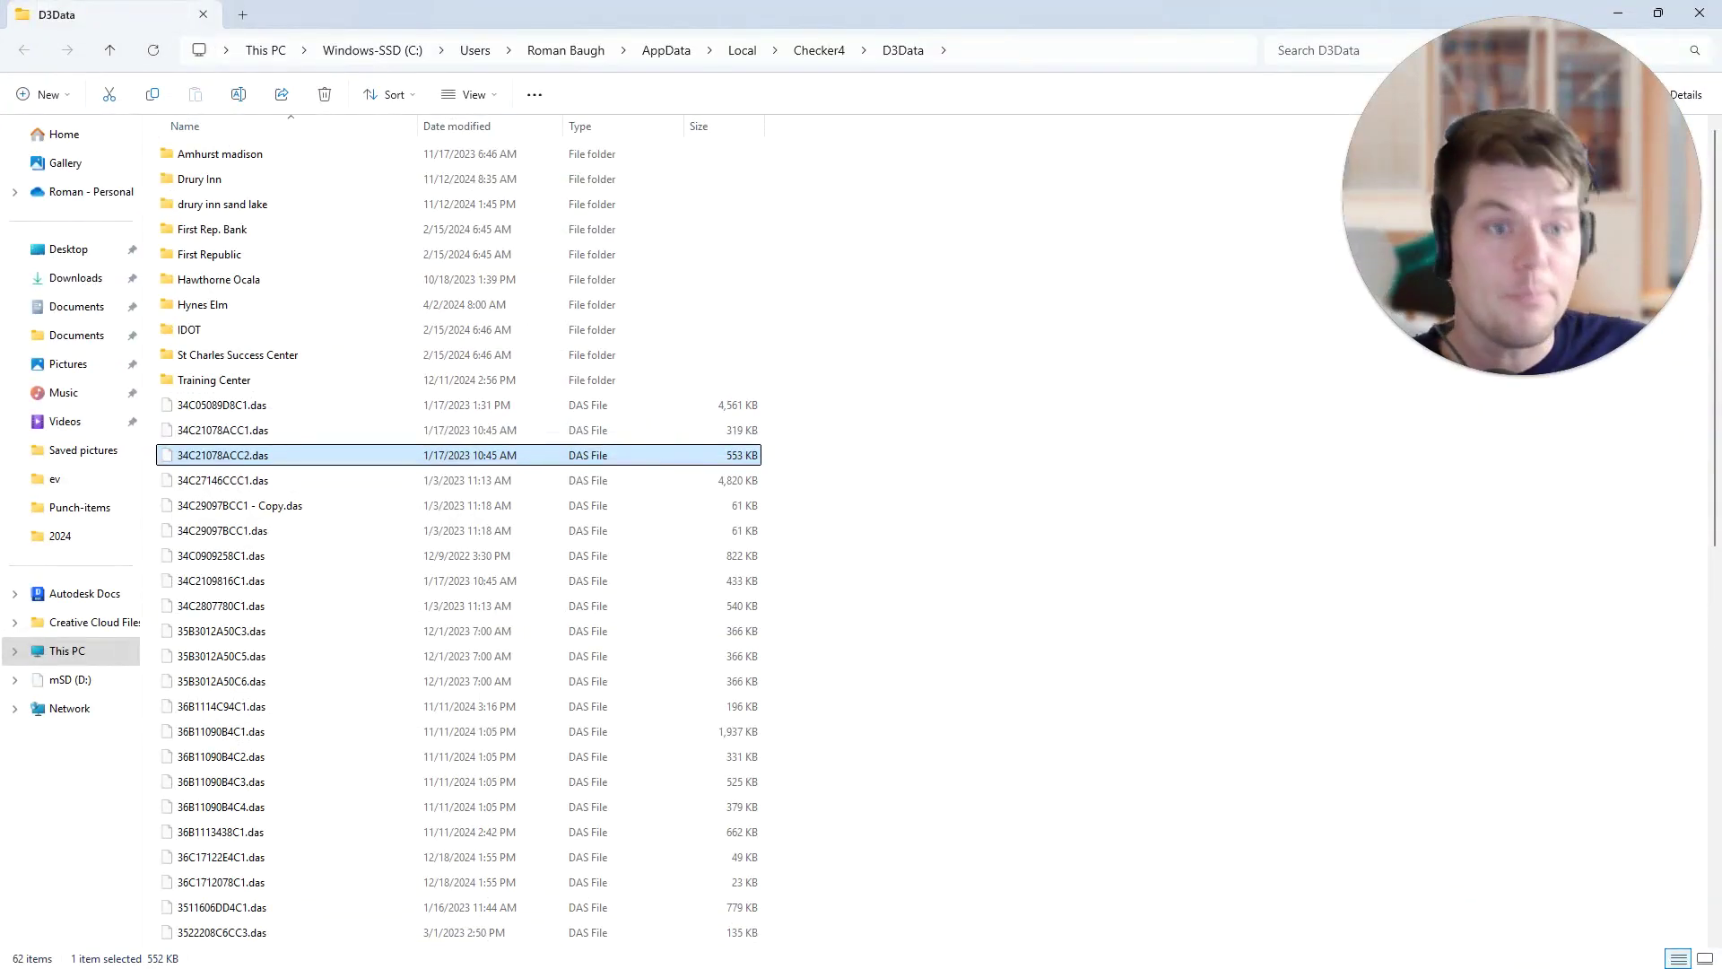
pyautogui.hotkey('alt', 'Tab')
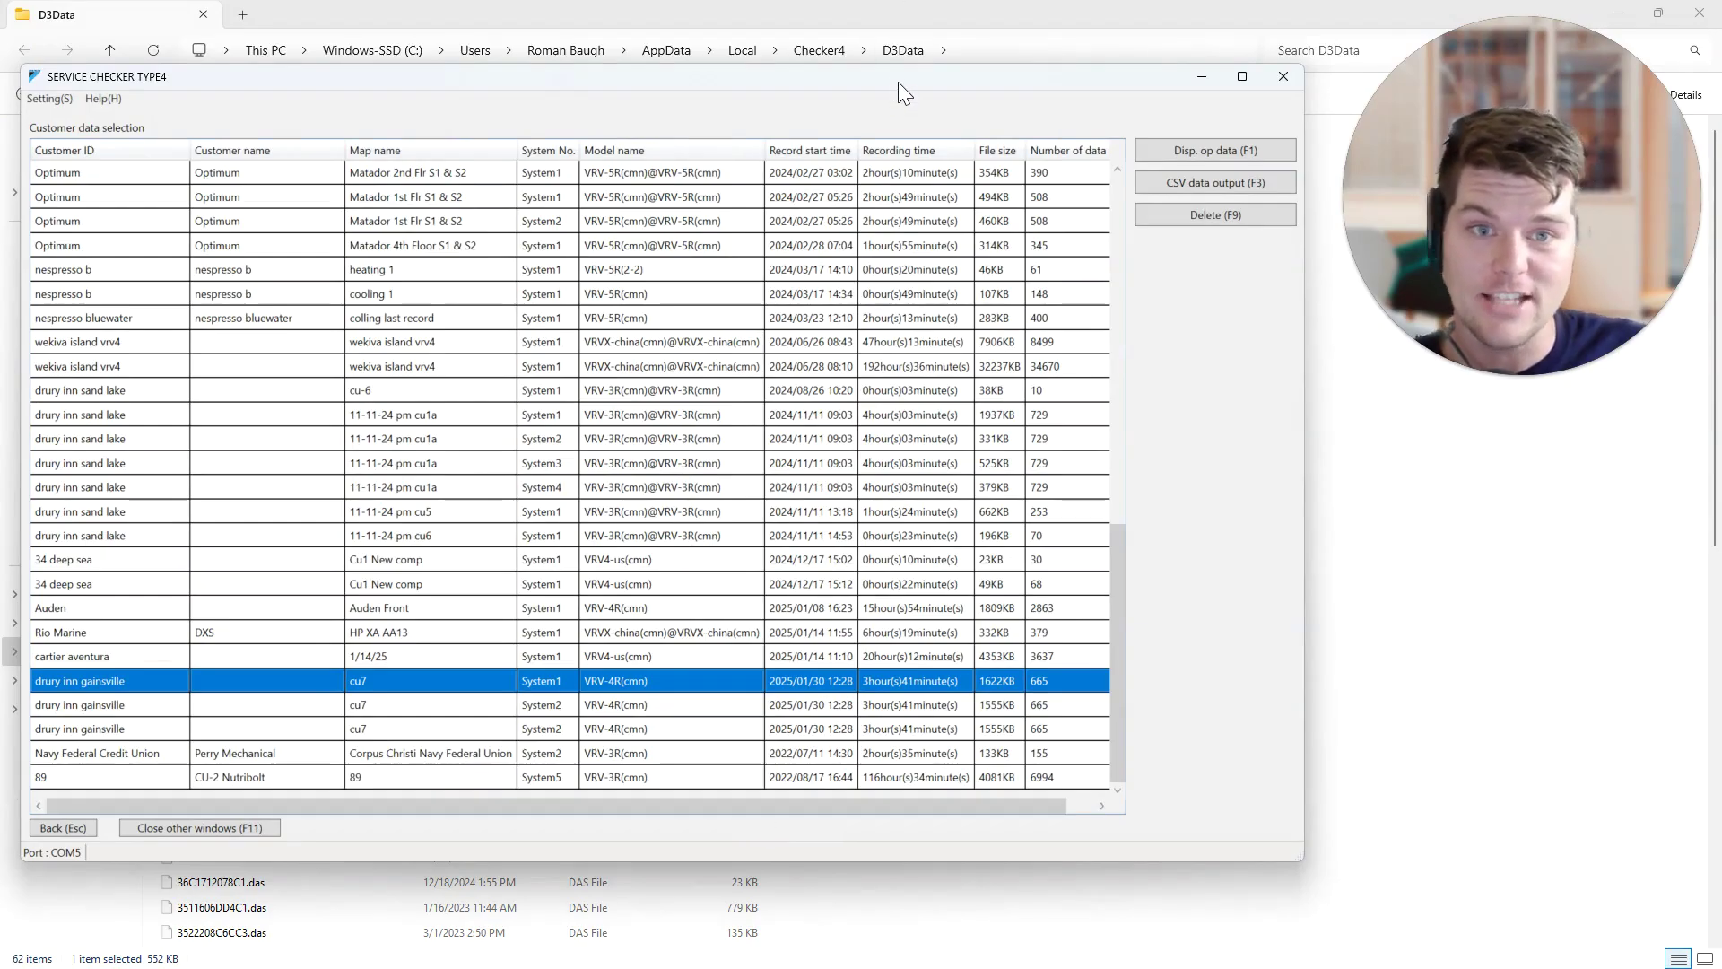
# Step: Move the Service Checker customer data window lower and to the right, uncovering the File Explorer list
pyautogui.moveTo(897, 82); pyautogui.dragTo(1008, 546)
pyautogui.moveTo(1116, 829); pyautogui.dragTo(914, 86)
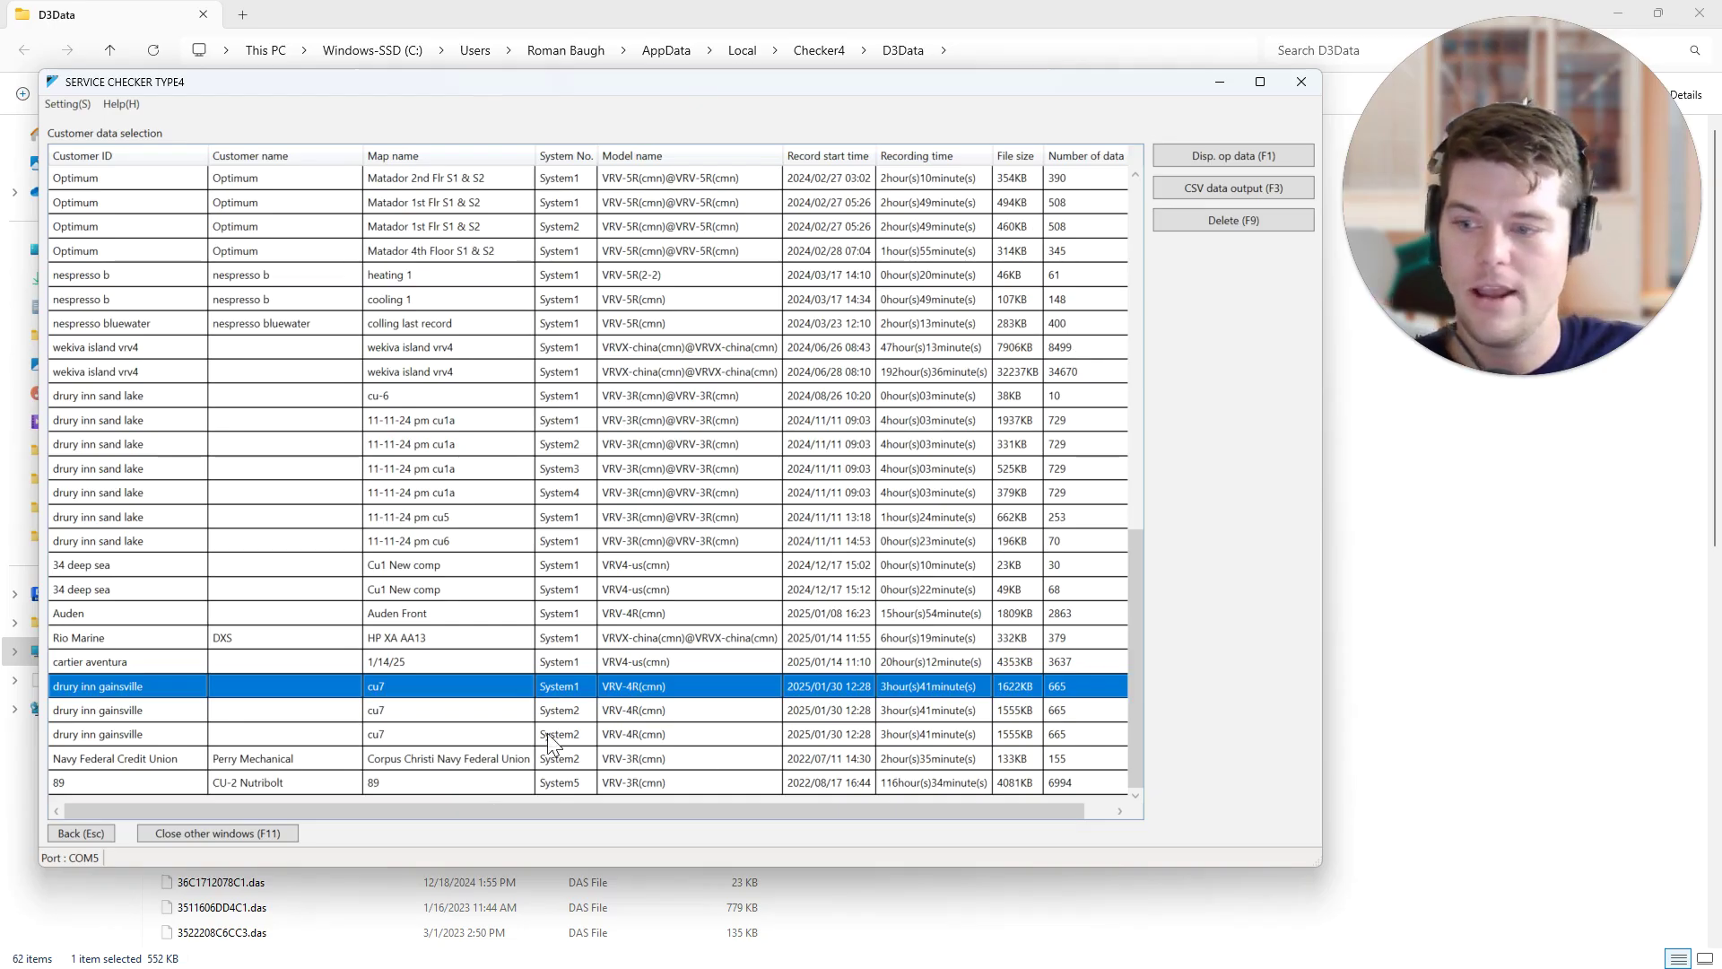
# Step: Display the cu7 System1 operation data graph, view it maximized full-screen, then close it
pyautogui.click(1208, 158)
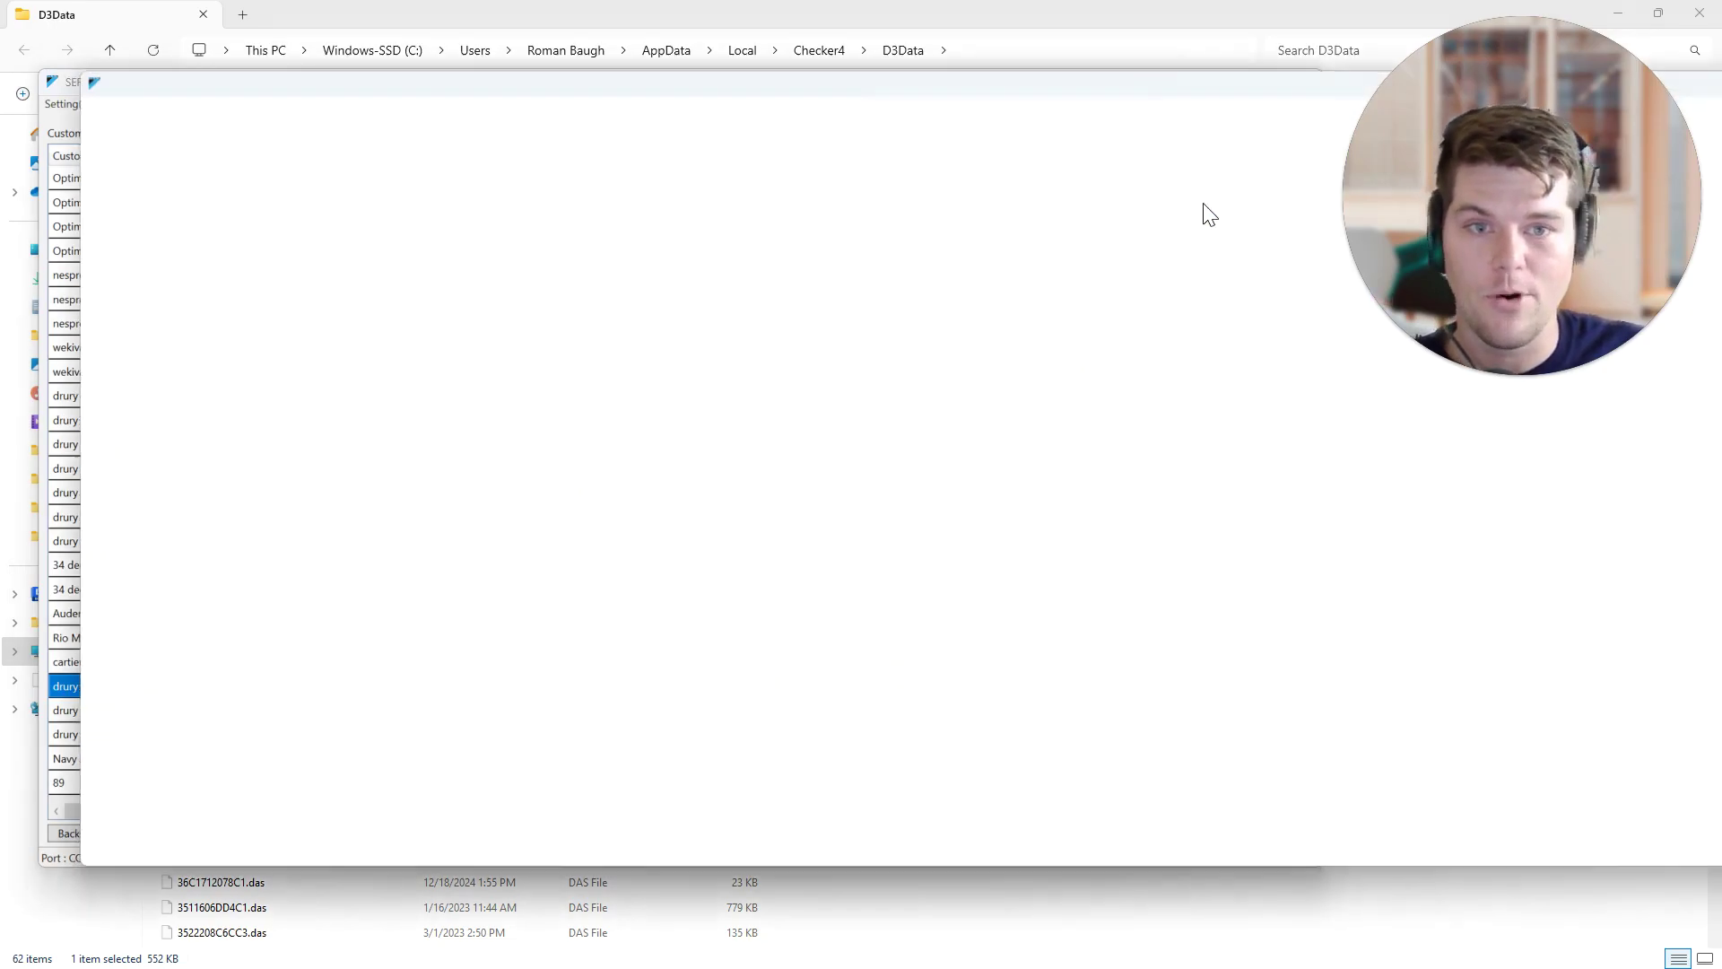
pyautogui.moveTo(1066, 92); pyautogui.dragTo(304, 205)
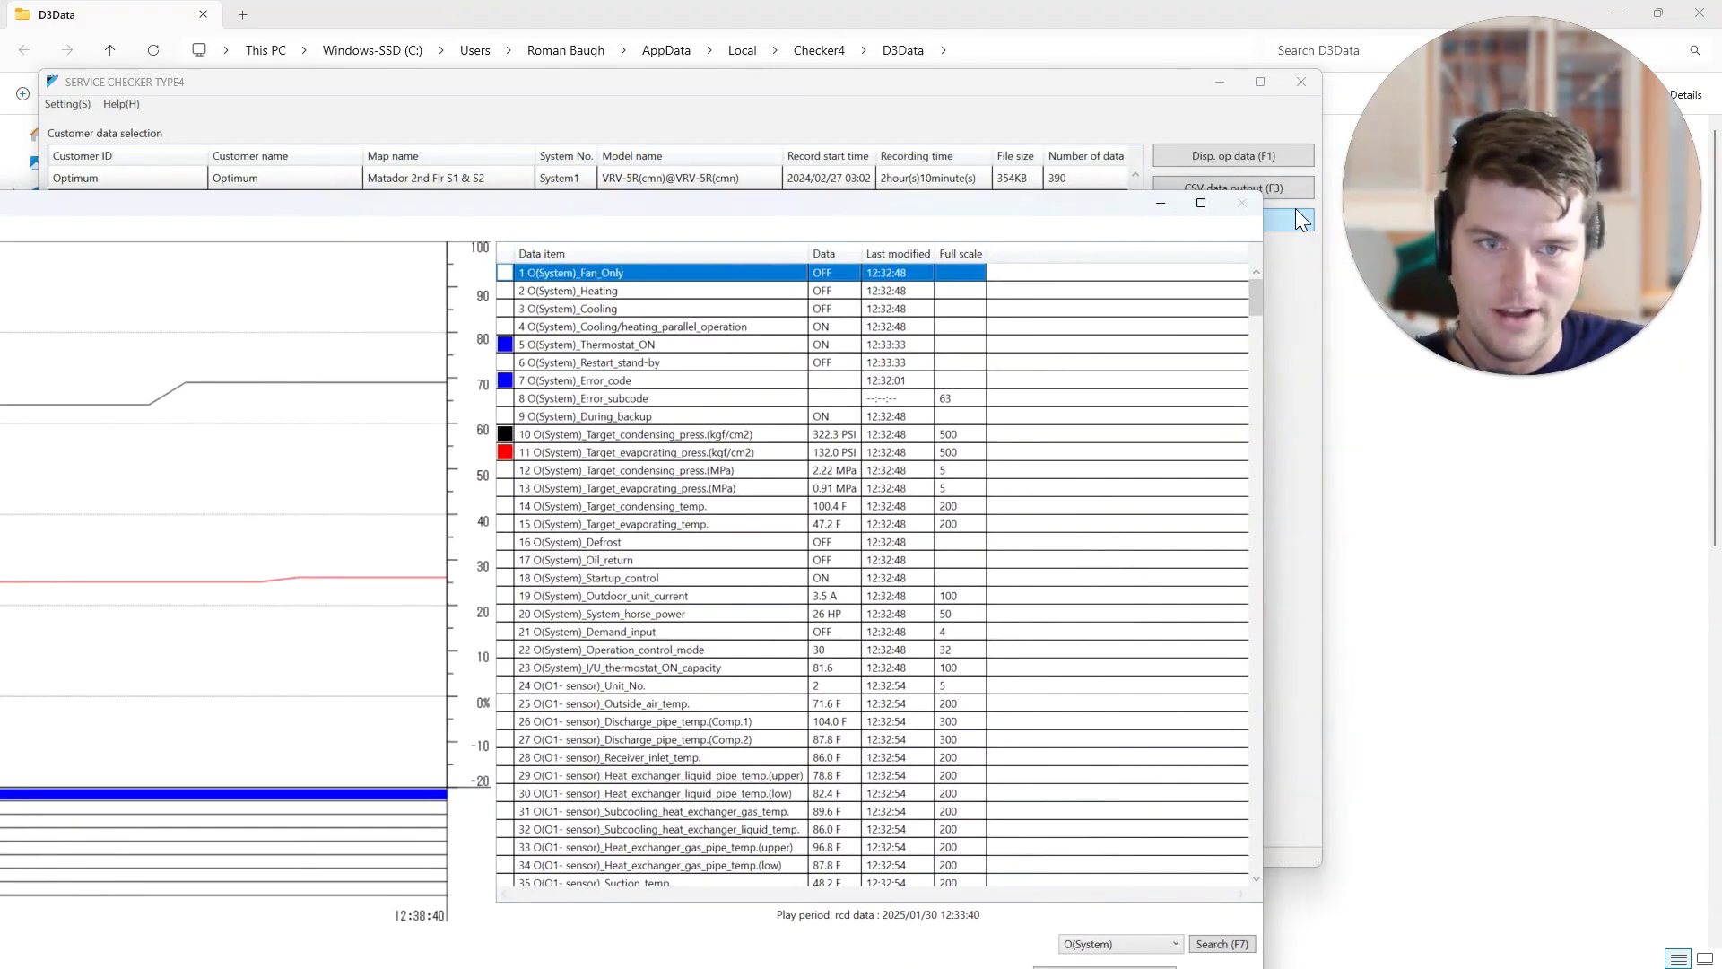
pyautogui.moveTo(836, 216); pyautogui.dragTo(1274, 3)
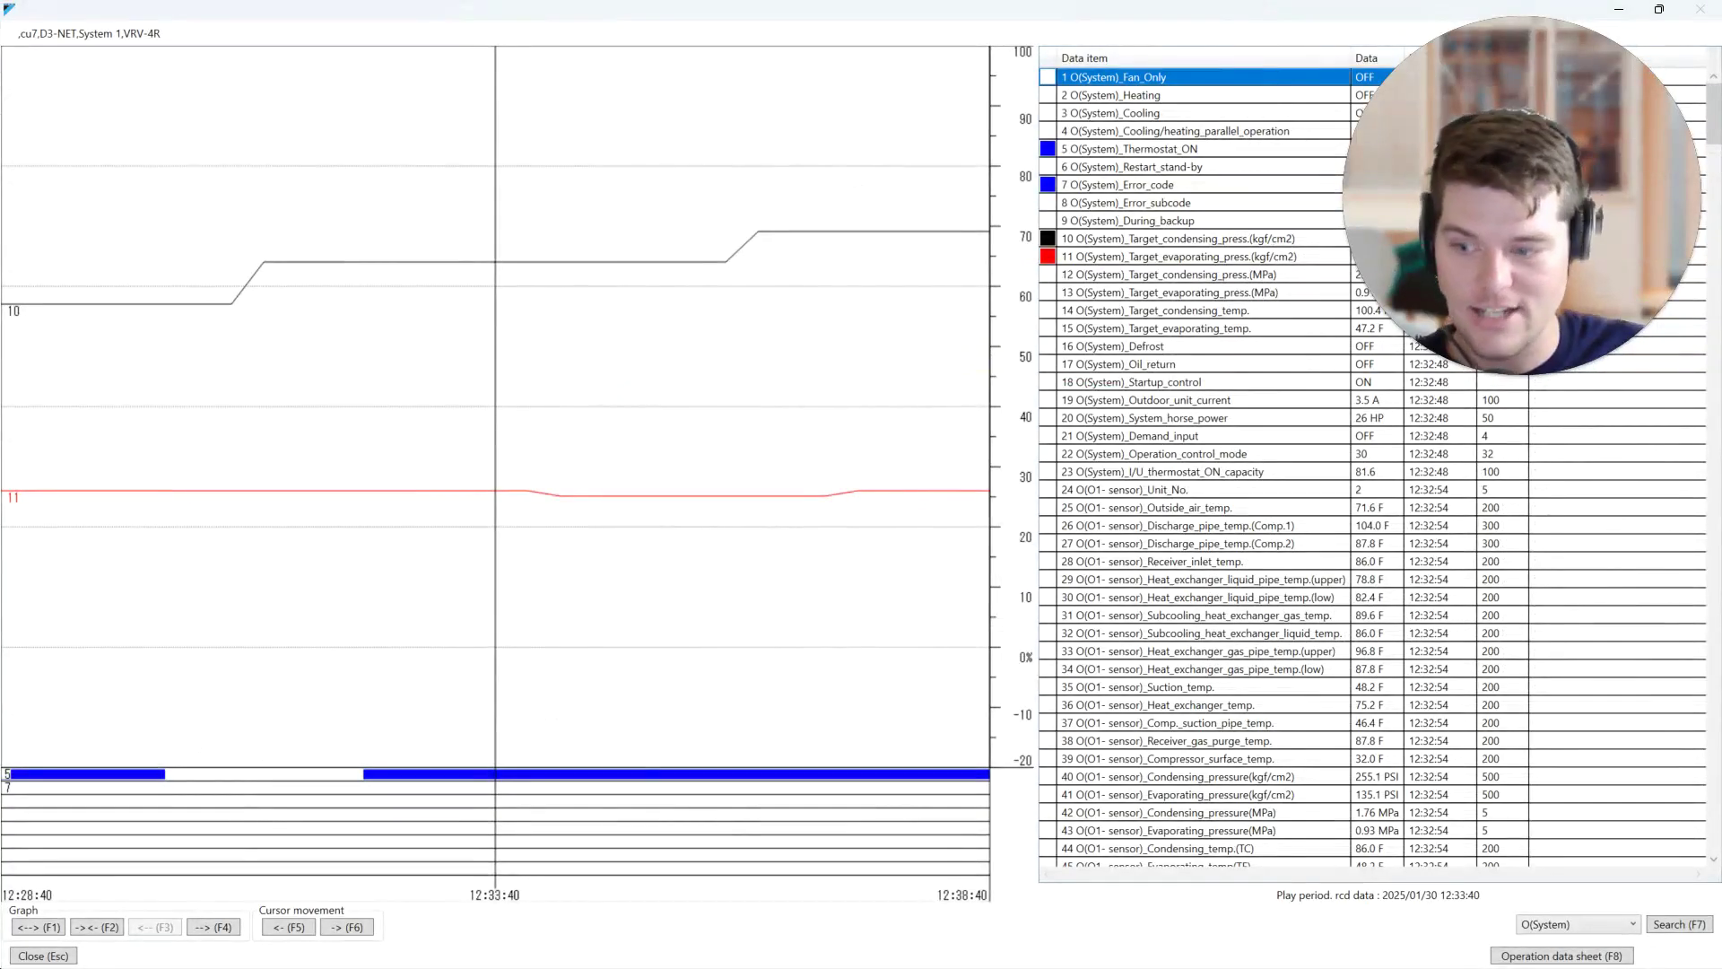
pyautogui.click(36, 955)
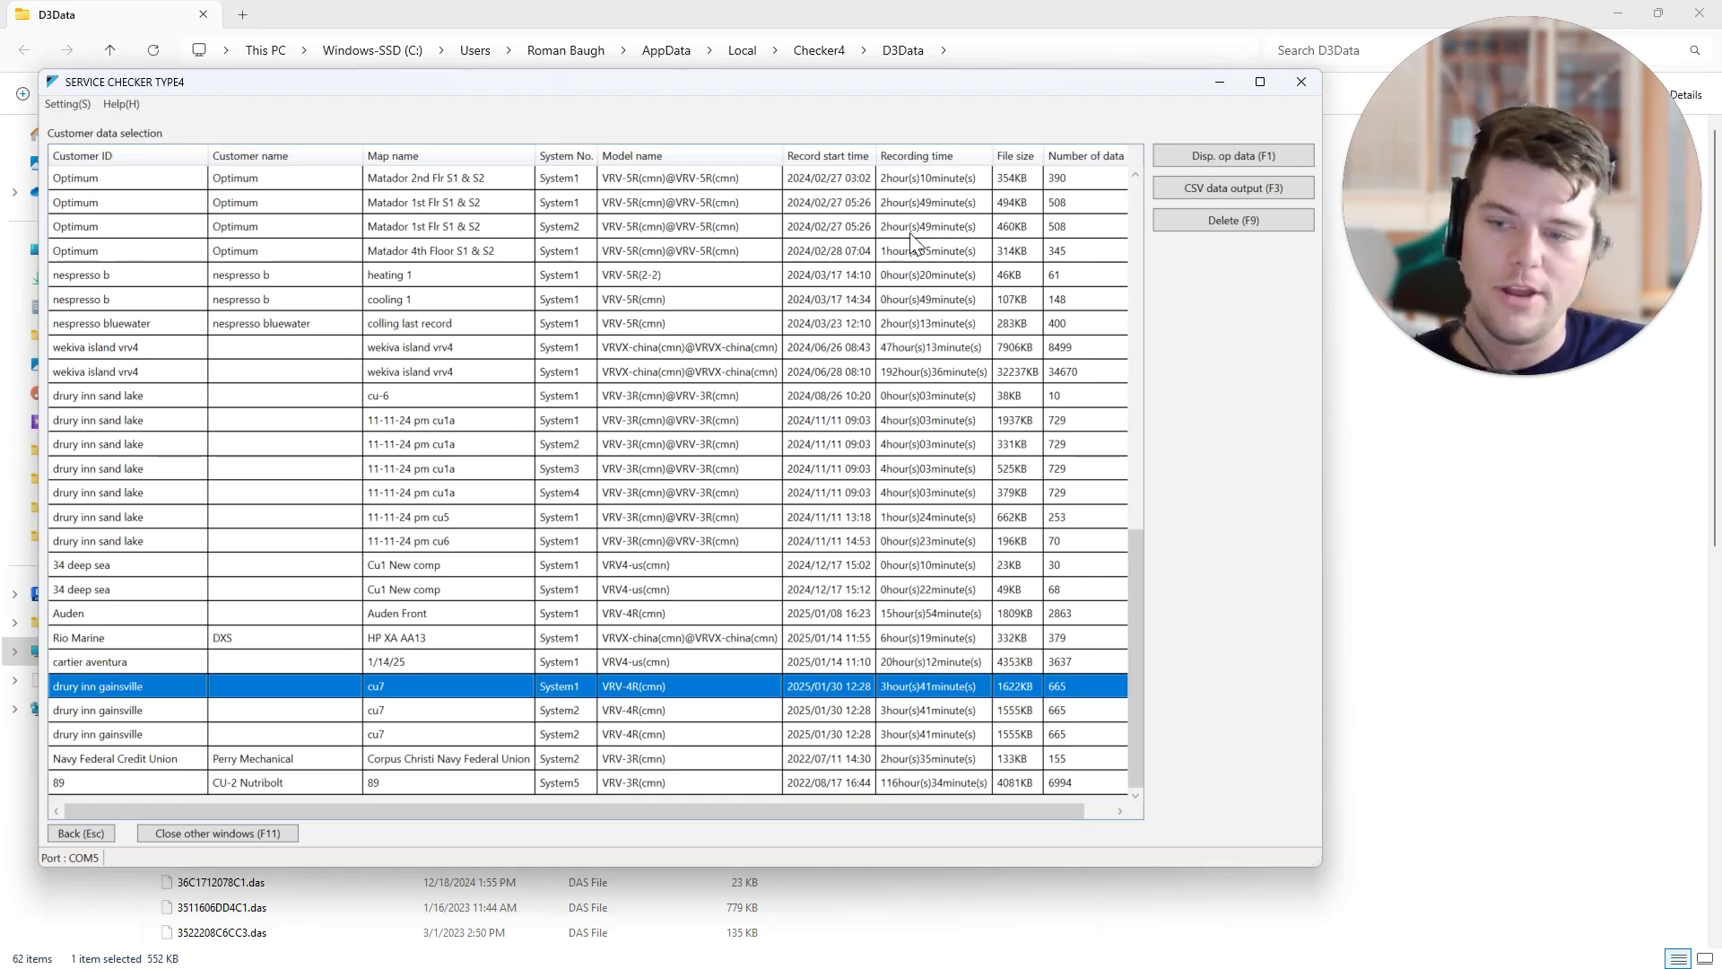
pyautogui.click(1218, 85)
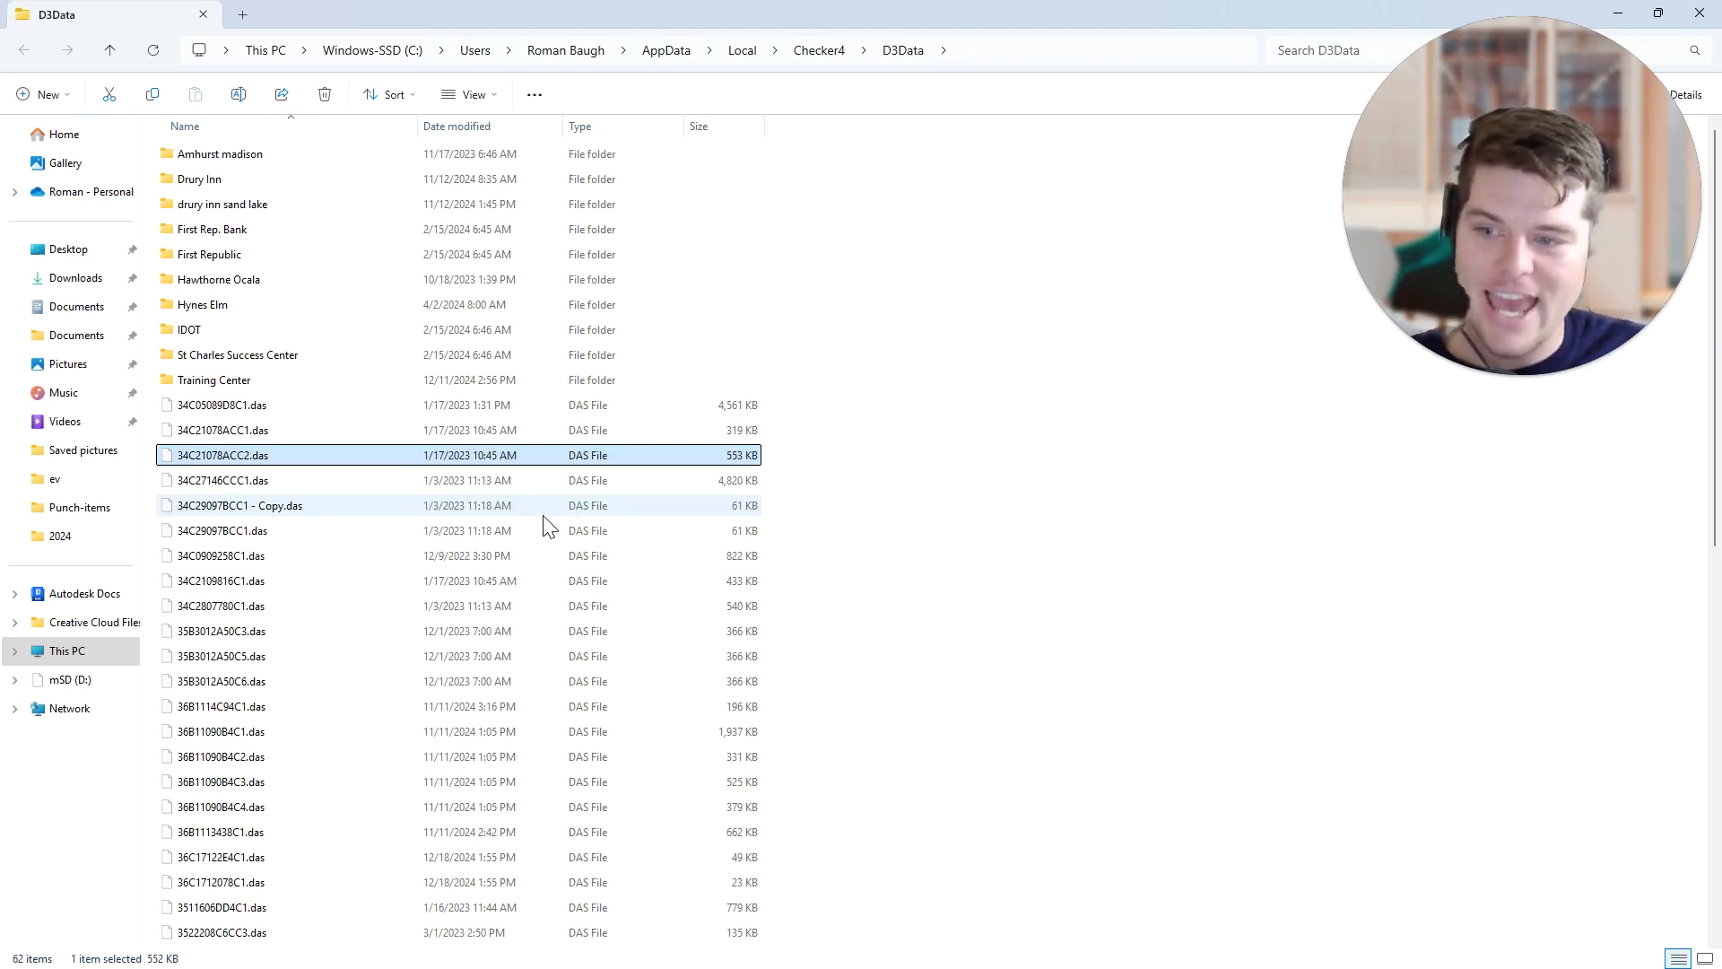
pyautogui.scroll(-10, 548, 520)
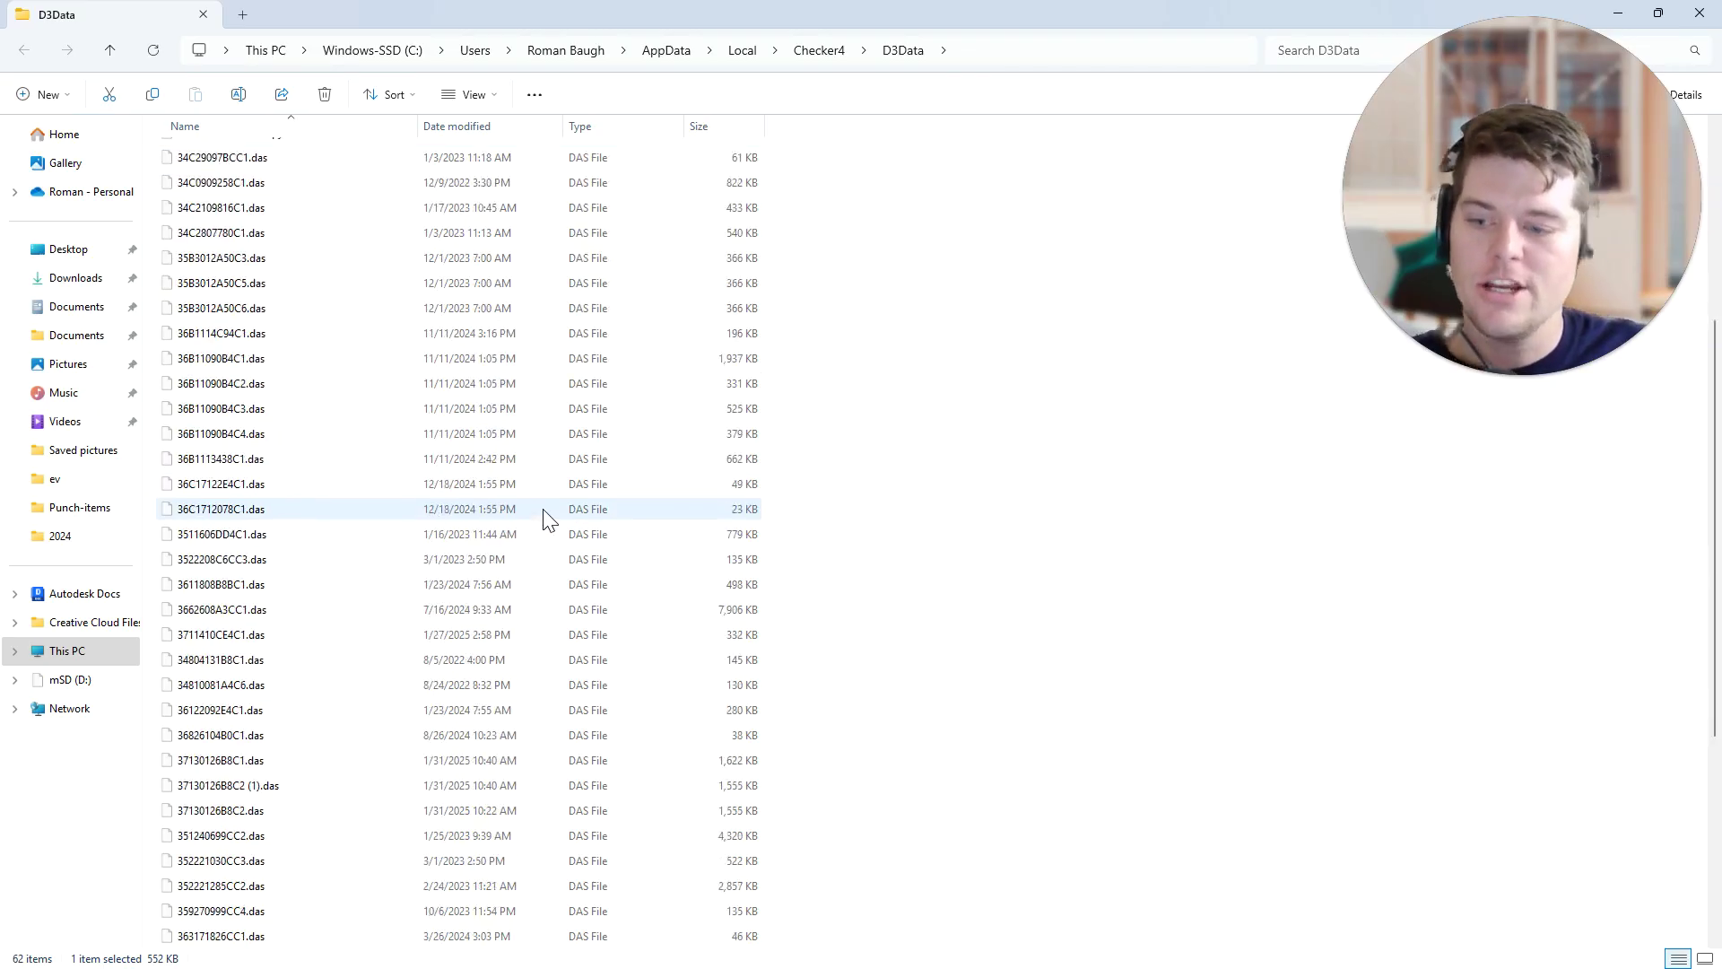
pyautogui.scroll(10, 548, 520)
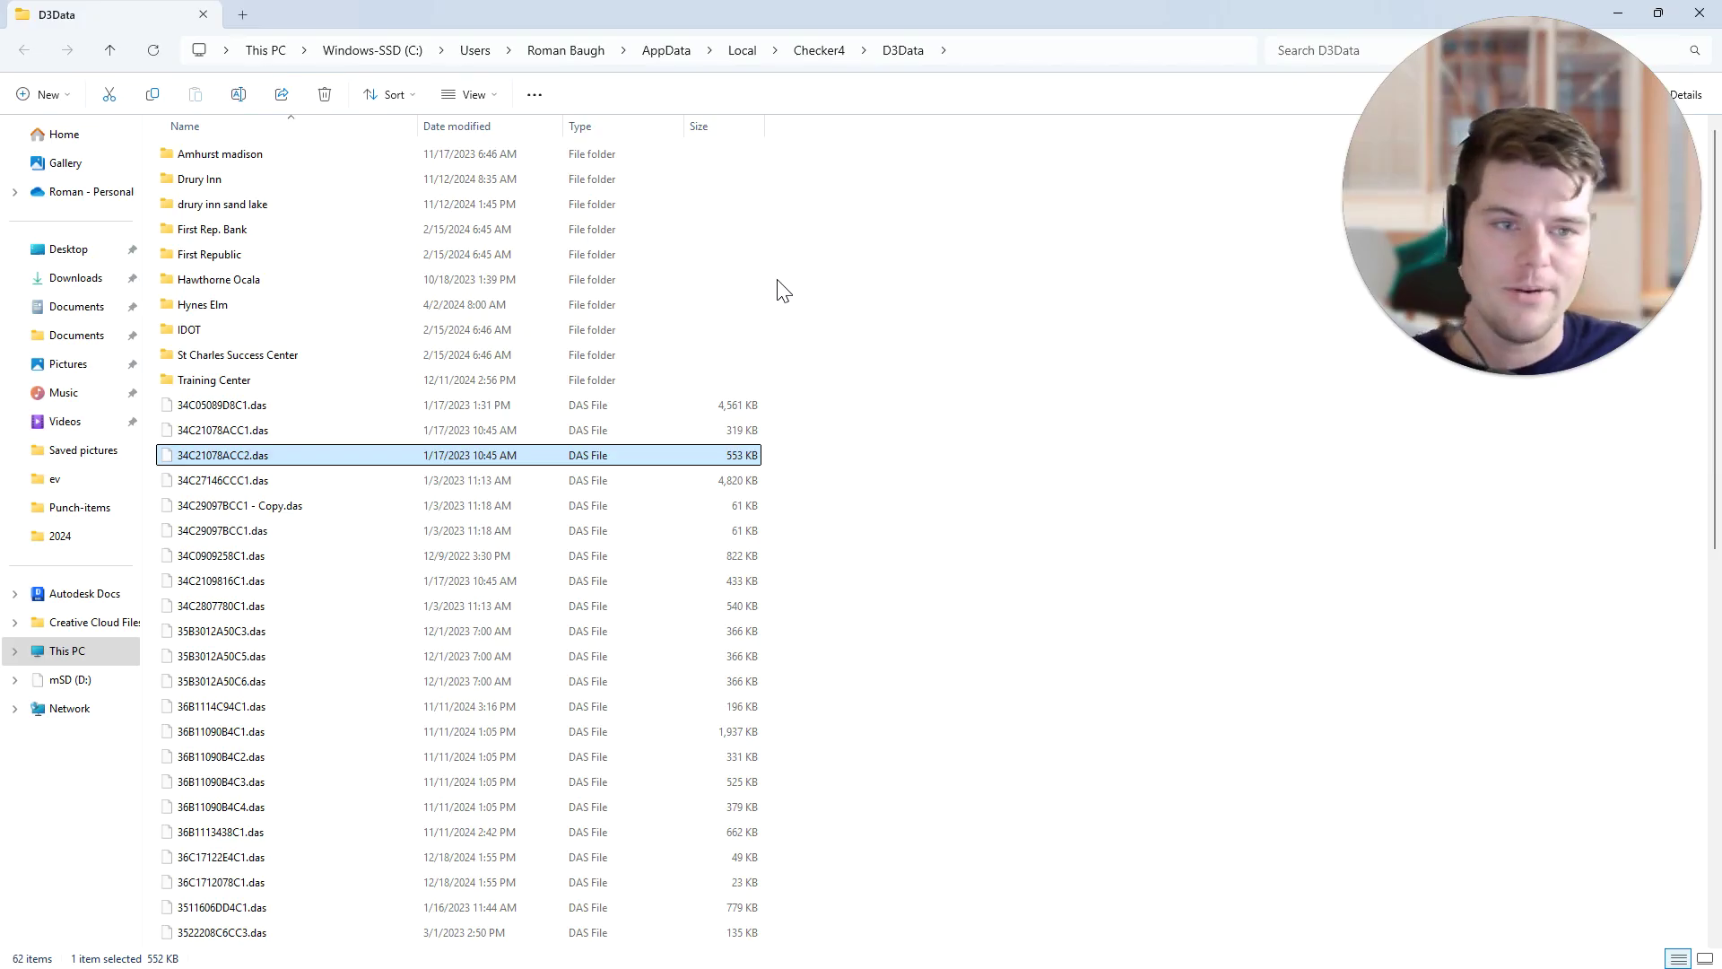
# Step: Select the 34C29097BCC1 - Copy.das file, then bring Service Checker to its Data Transfer view
pyautogui.click(439, 507)
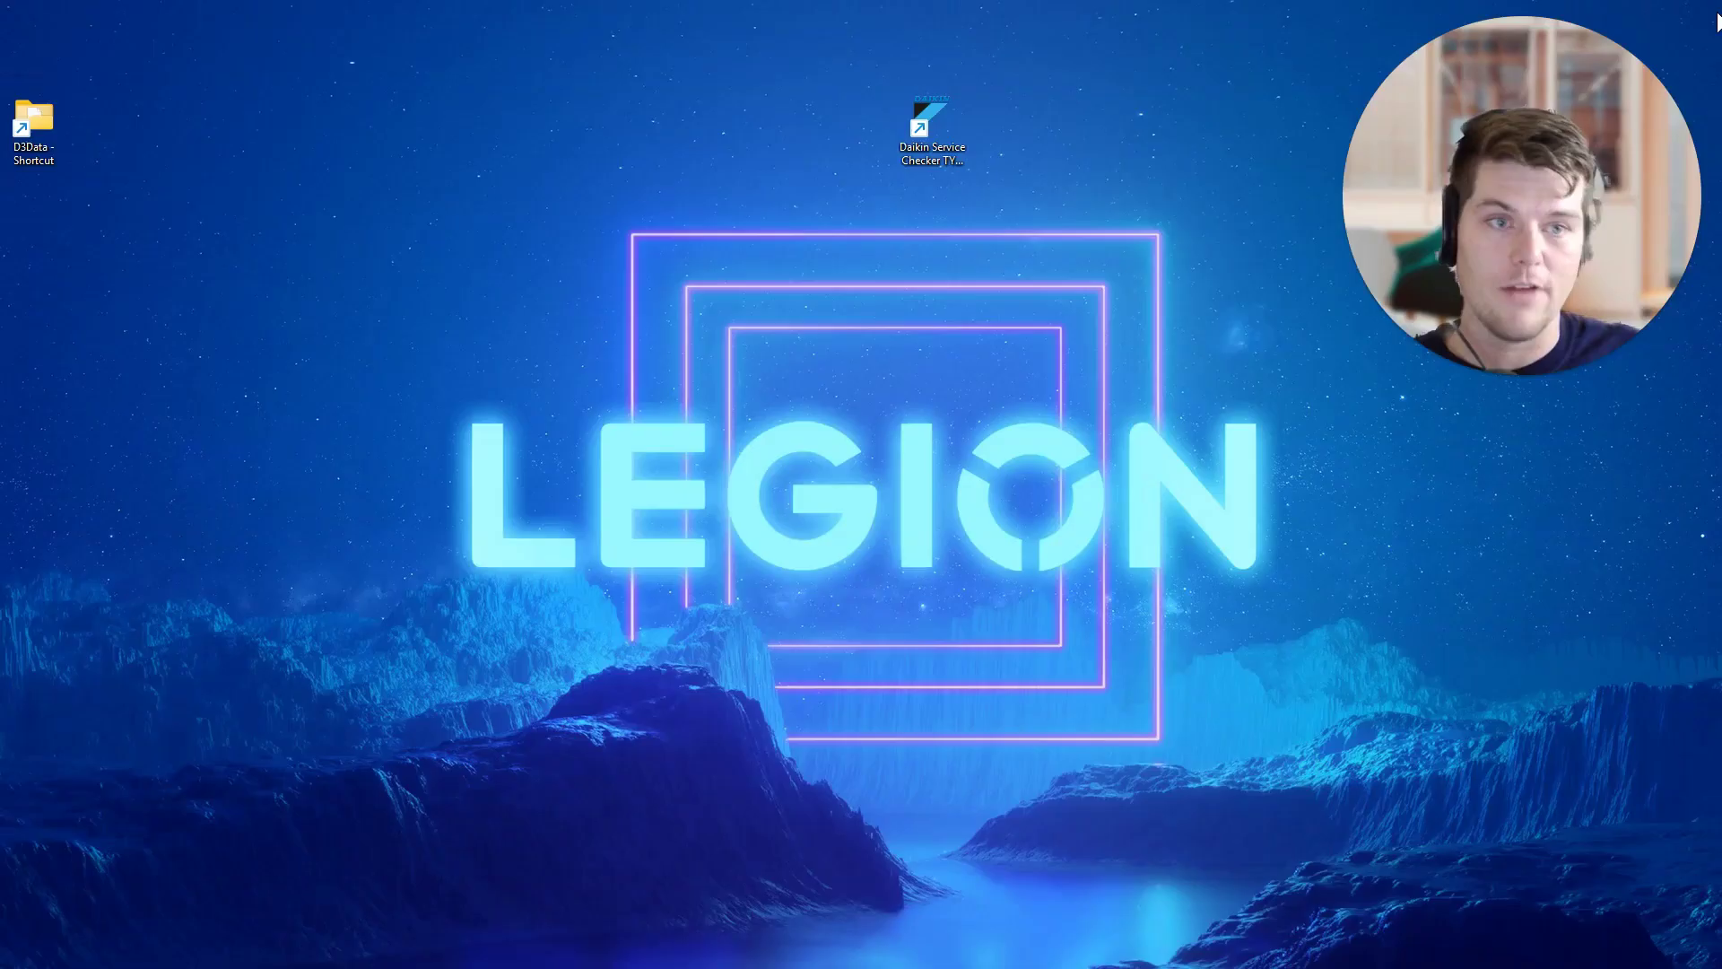
pyautogui.press('super+d')
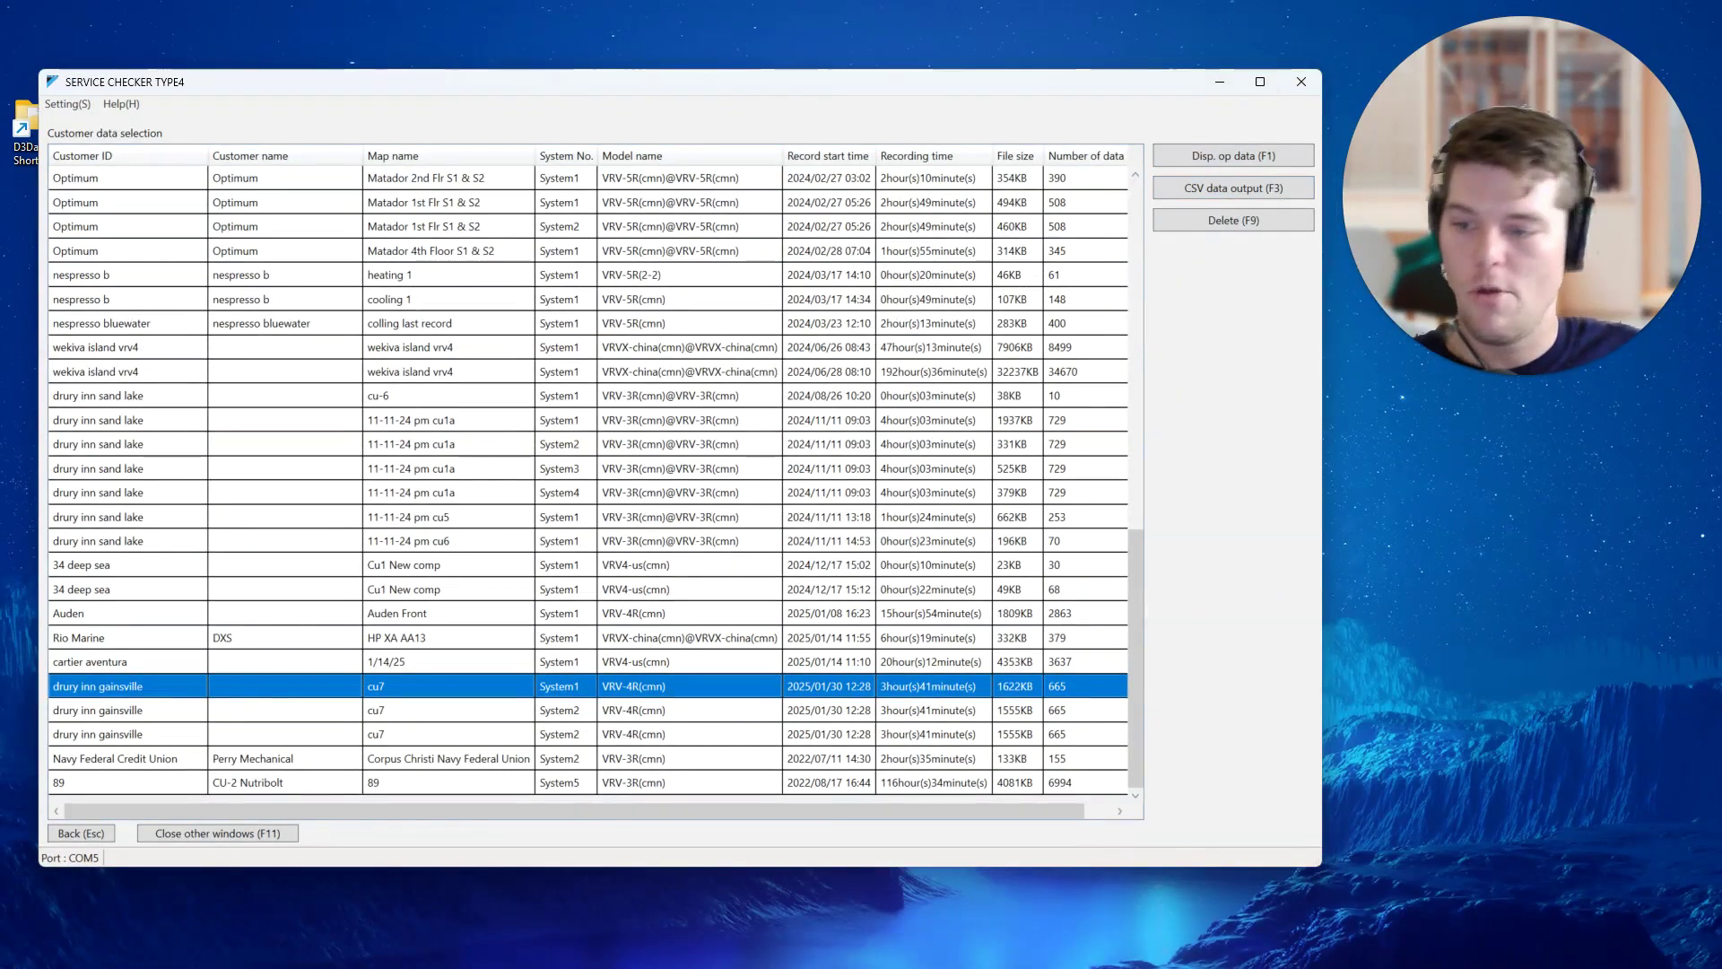
pyautogui.click(64, 833)
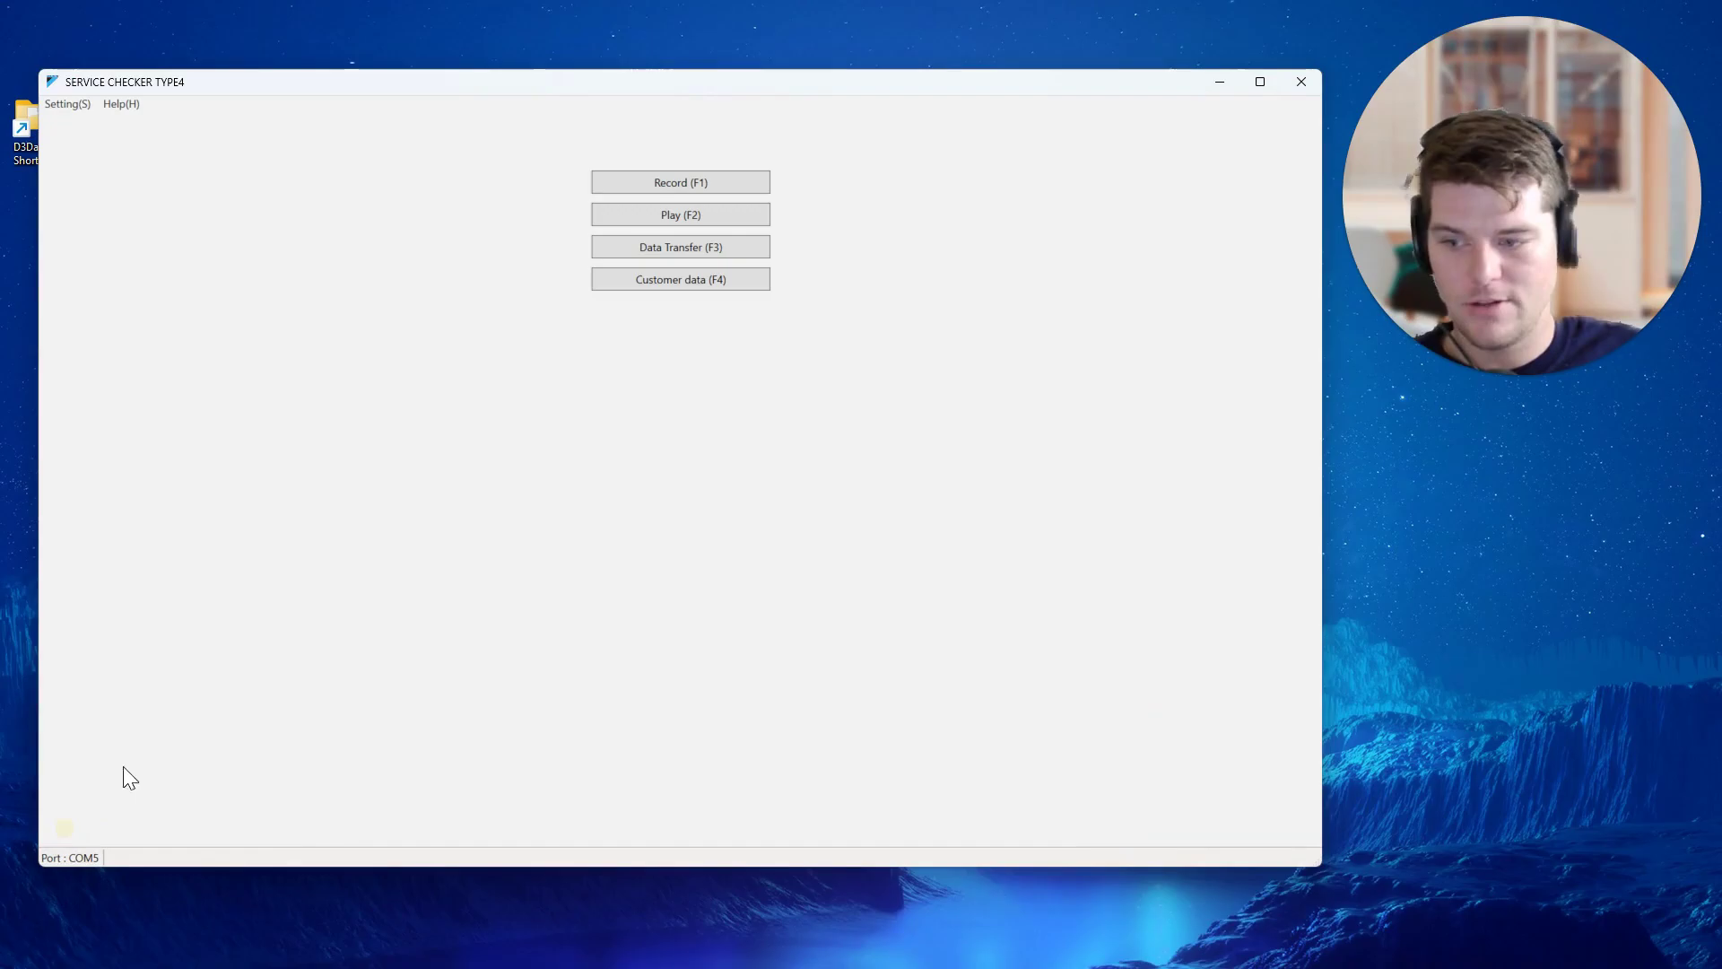
pyautogui.click(637, 255)
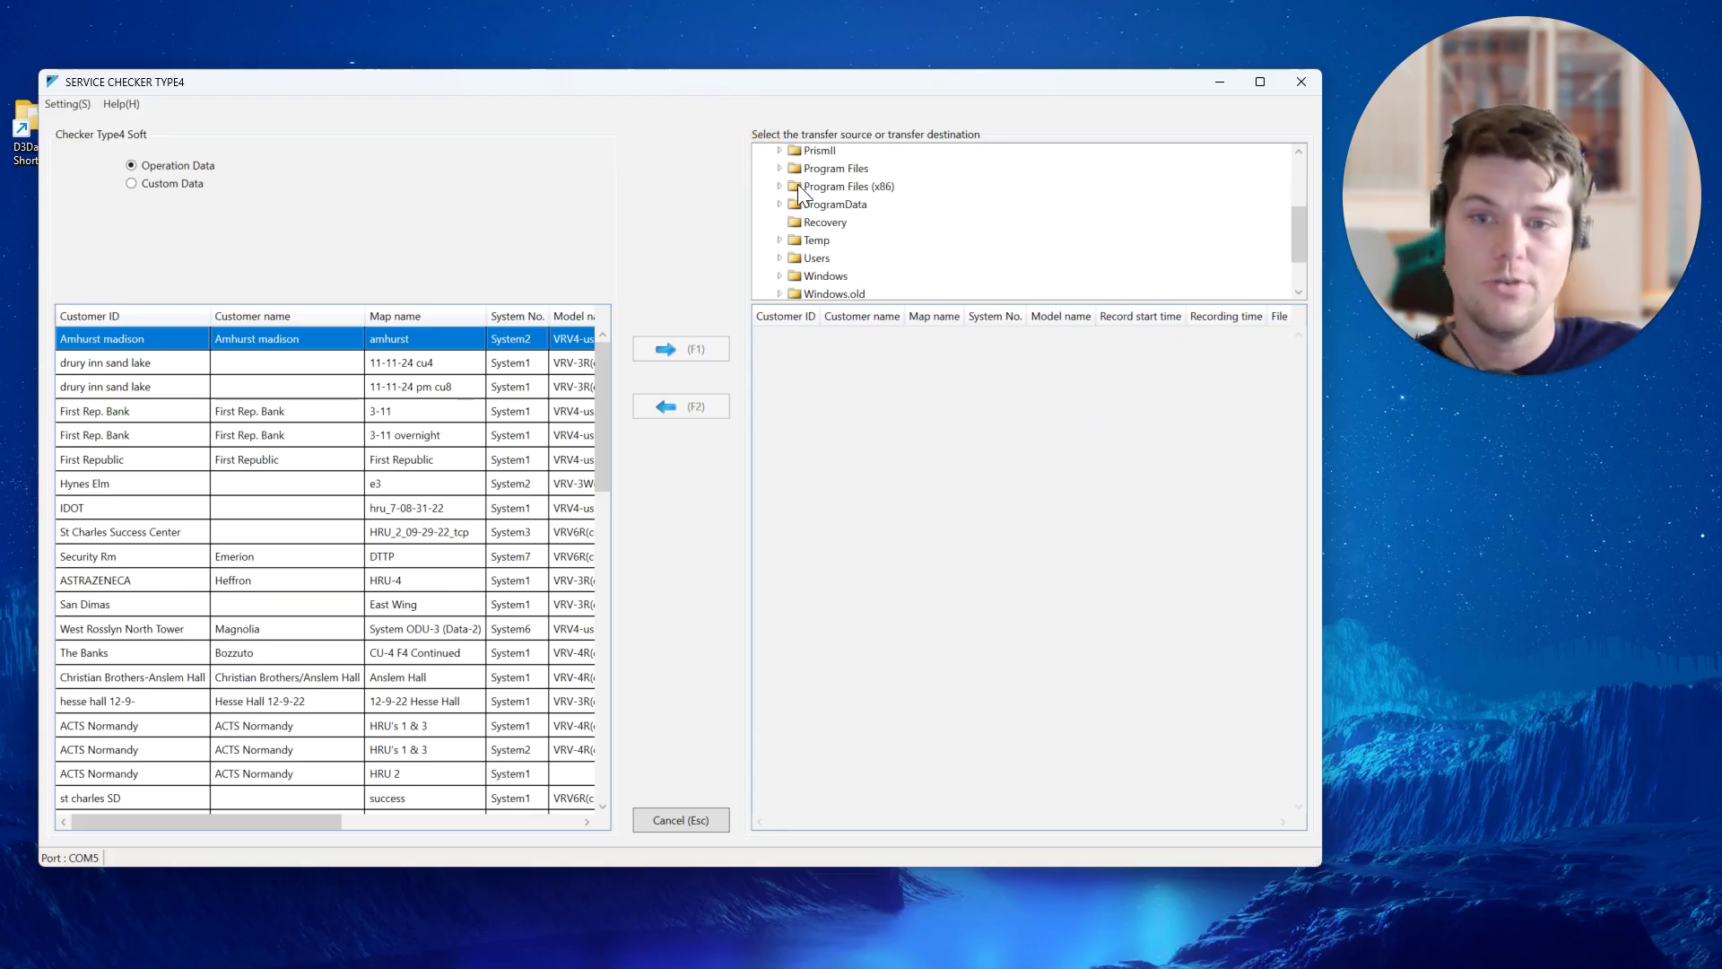
# Step: Browse the user's Desktop, Documents and Downloads folders for checker records
pyautogui.click(779, 257)
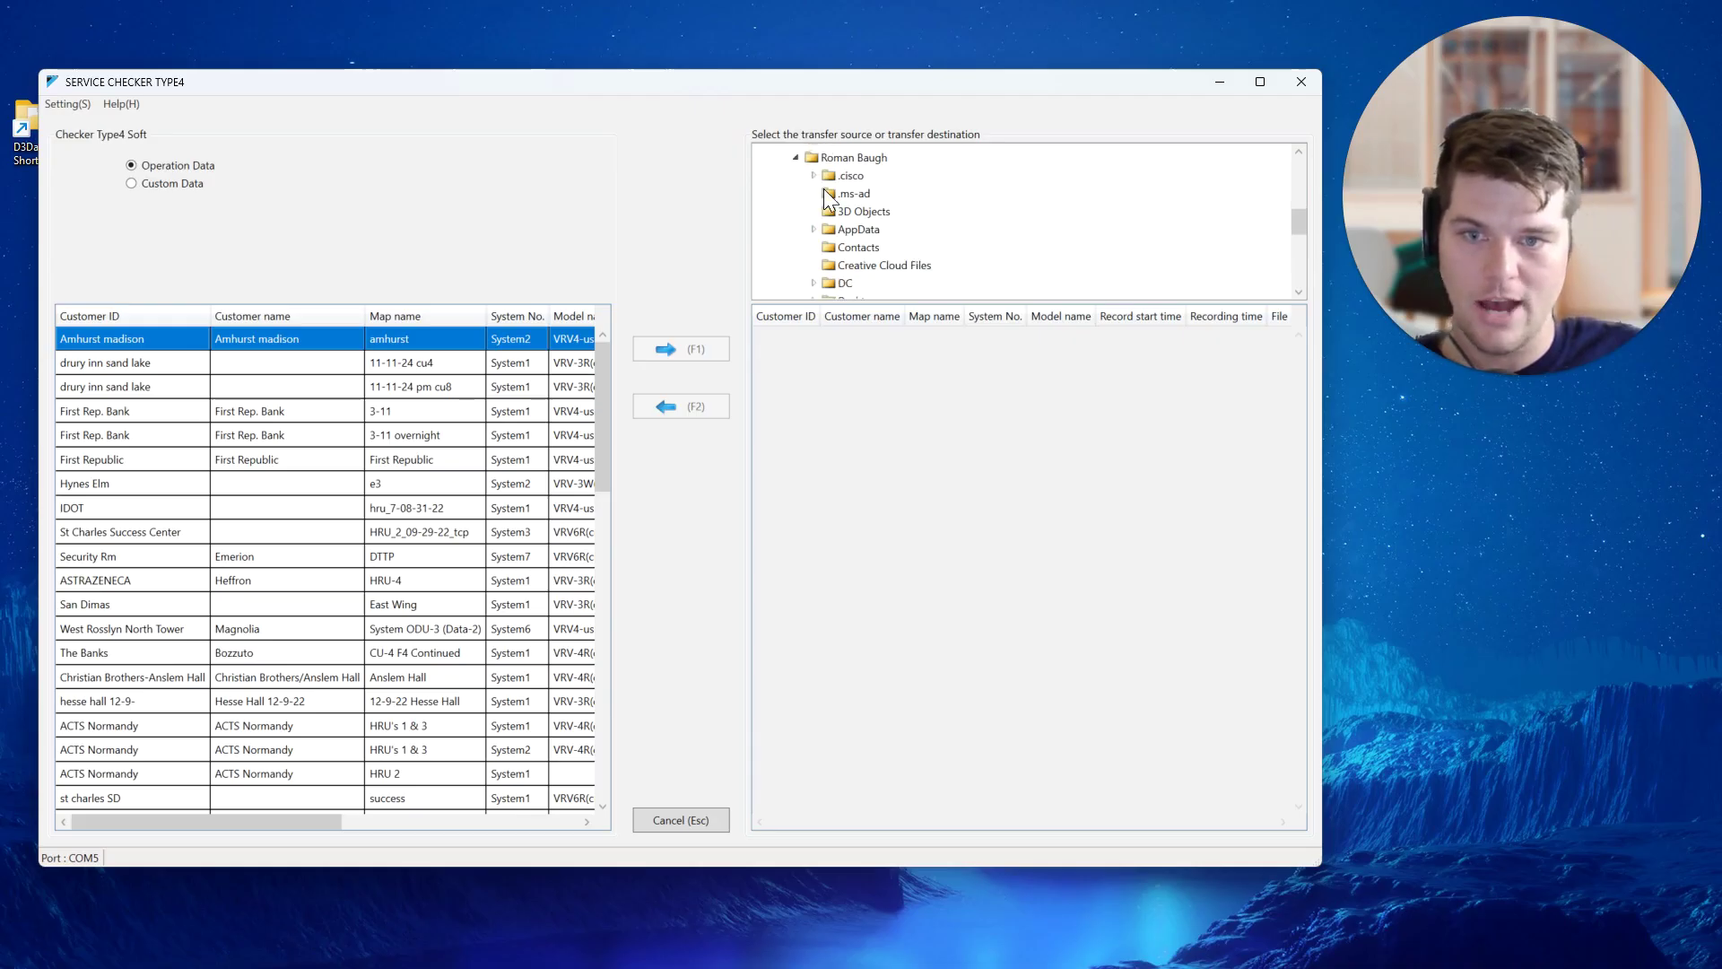
pyautogui.click(831, 260)
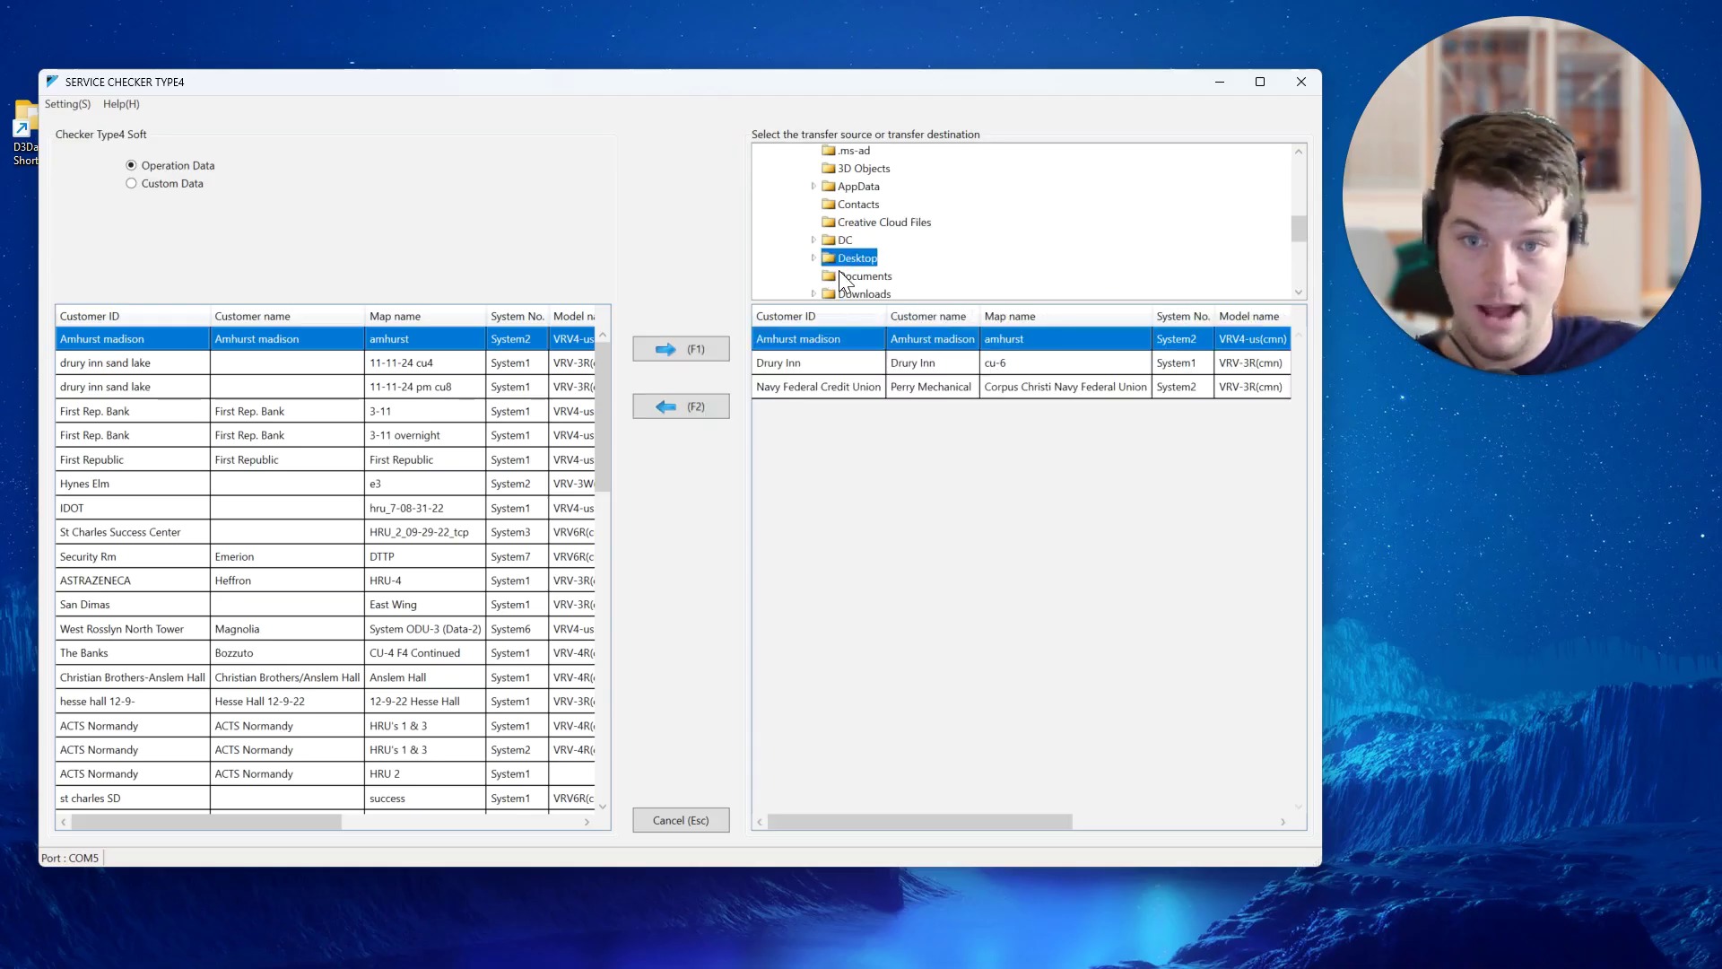
pyautogui.click(843, 278)
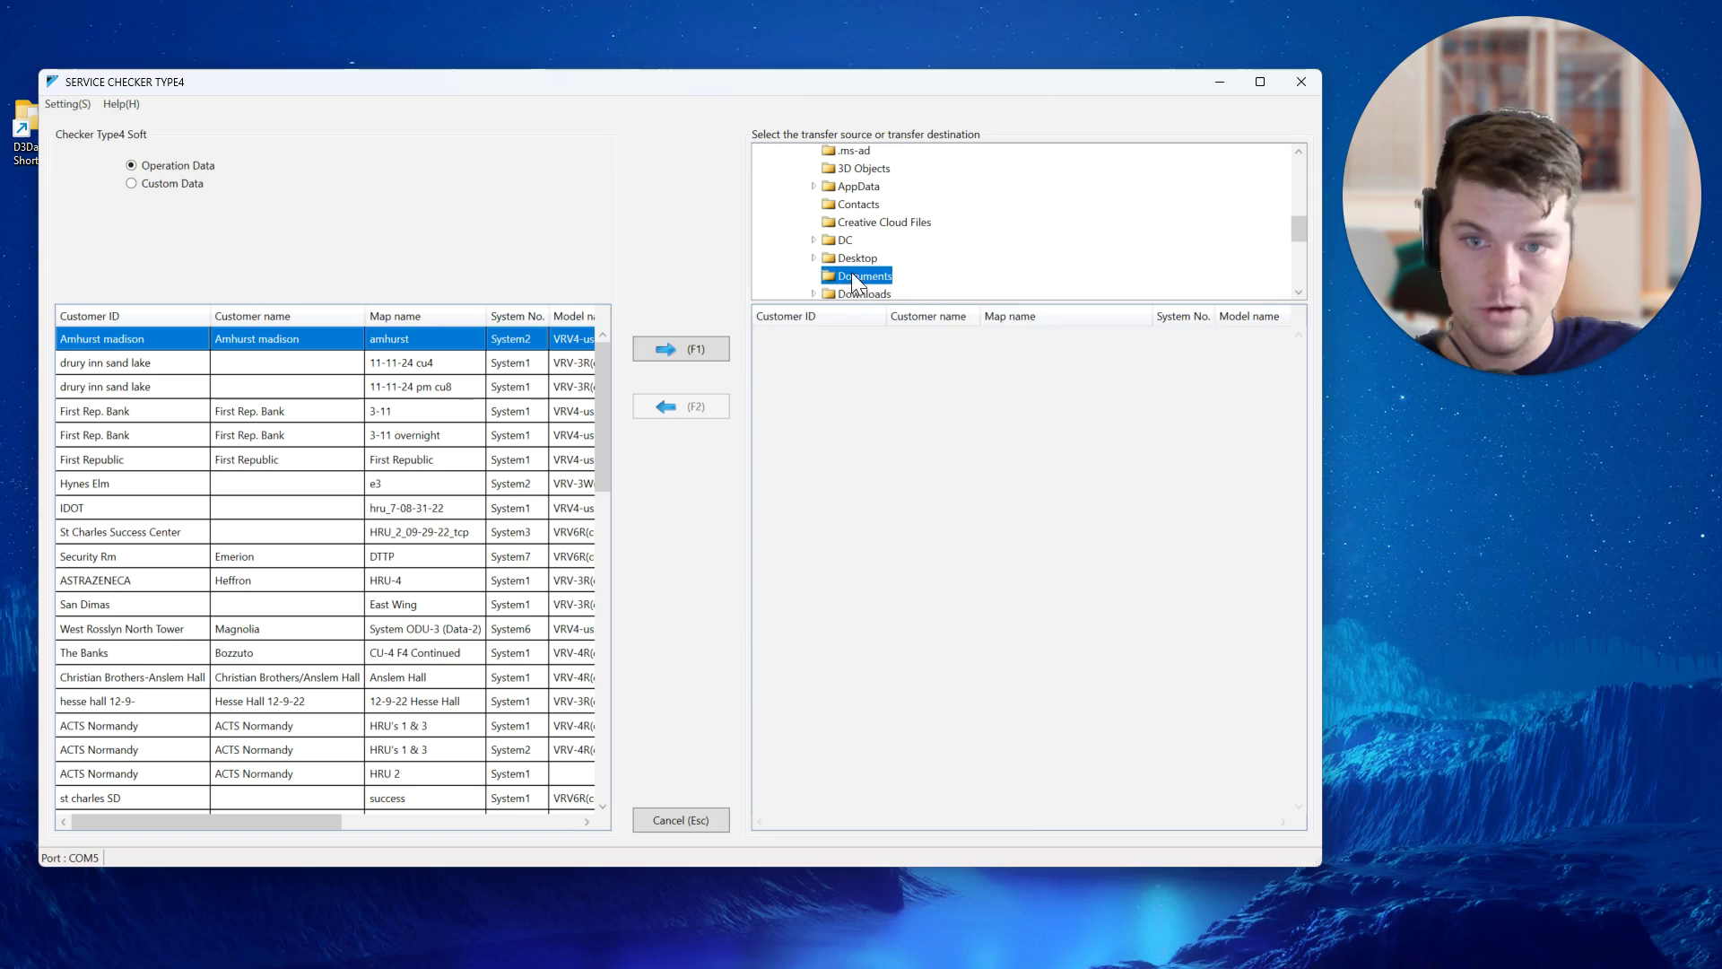
pyautogui.click(855, 290)
pyautogui.click(852, 253)
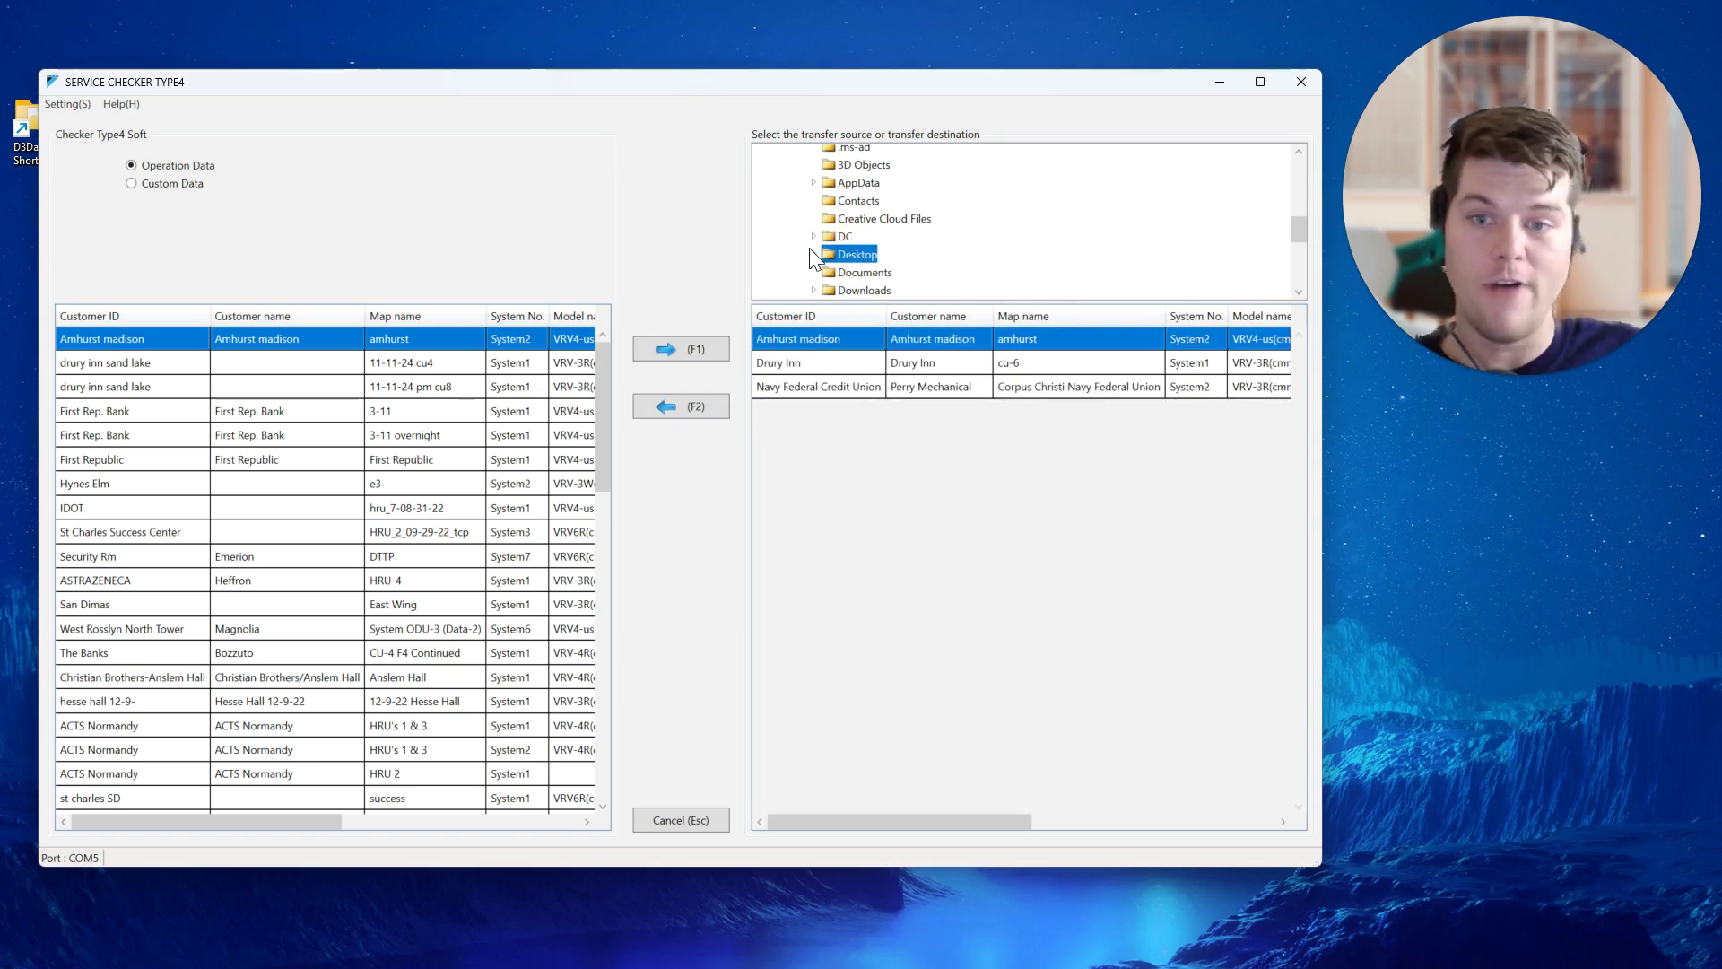
pyautogui.click(813, 254)
# Step: Check the Checker Auto Analysis, Dchecker3, Drury Inn and FIT Service Manuals folders for records
pyautogui.scroll(-2, 824, 262)
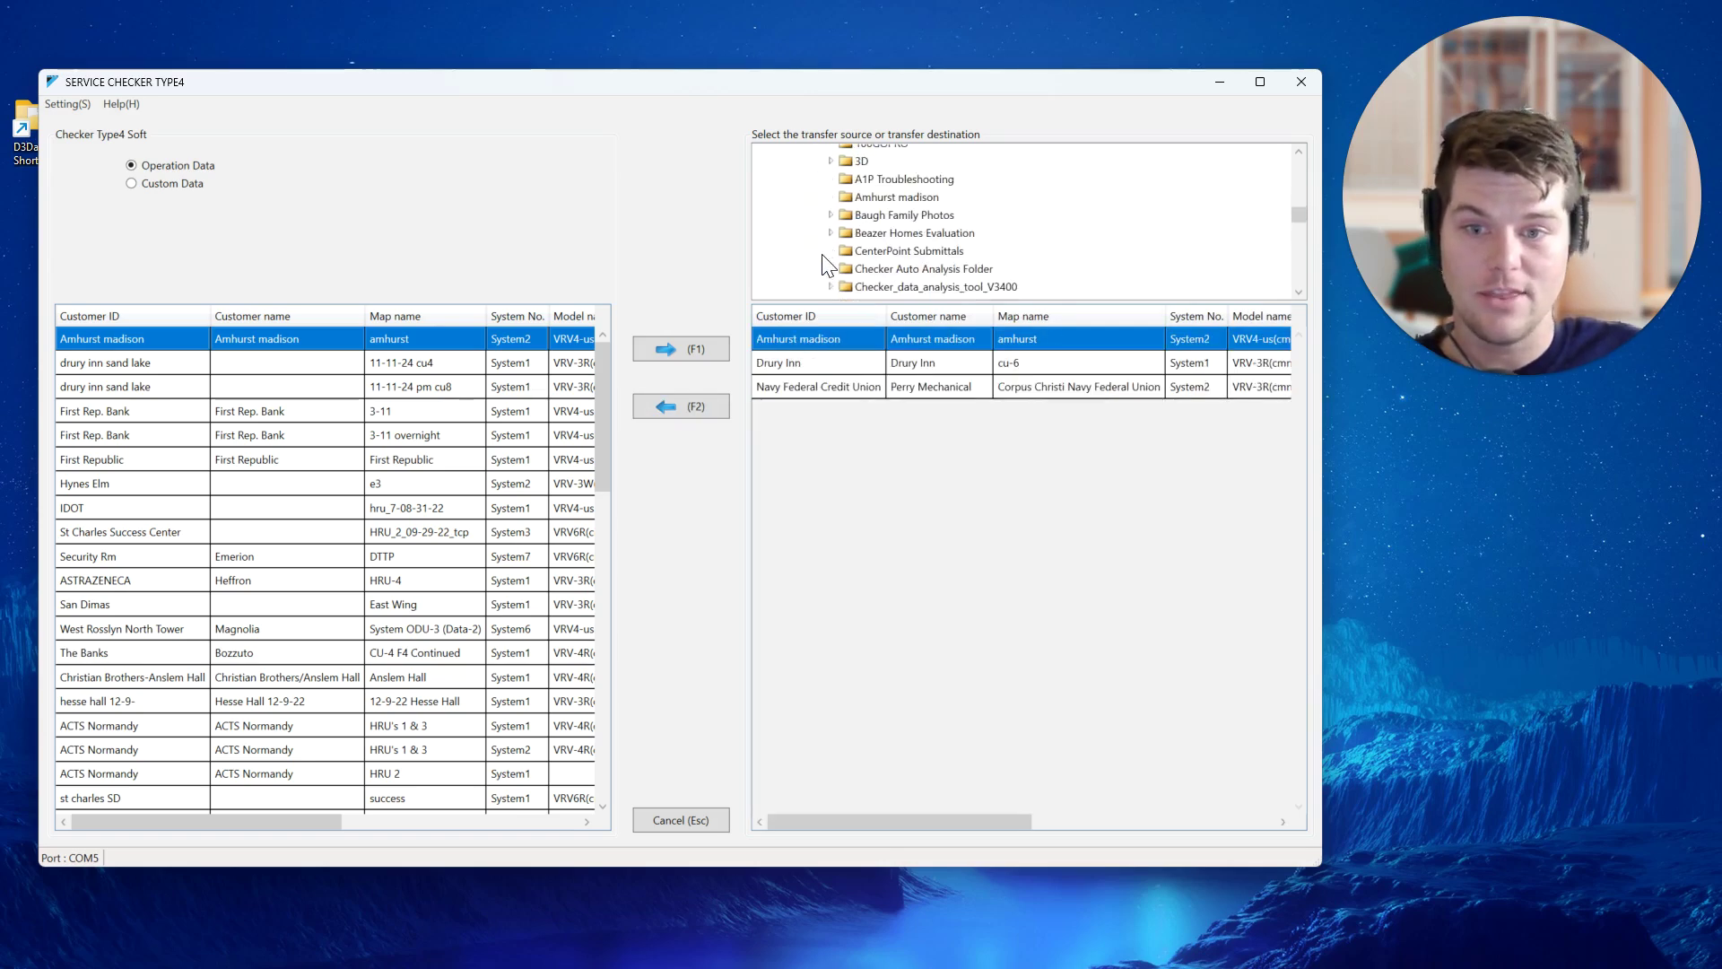
pyautogui.click(841, 267)
pyautogui.scroll(-3, 843, 252)
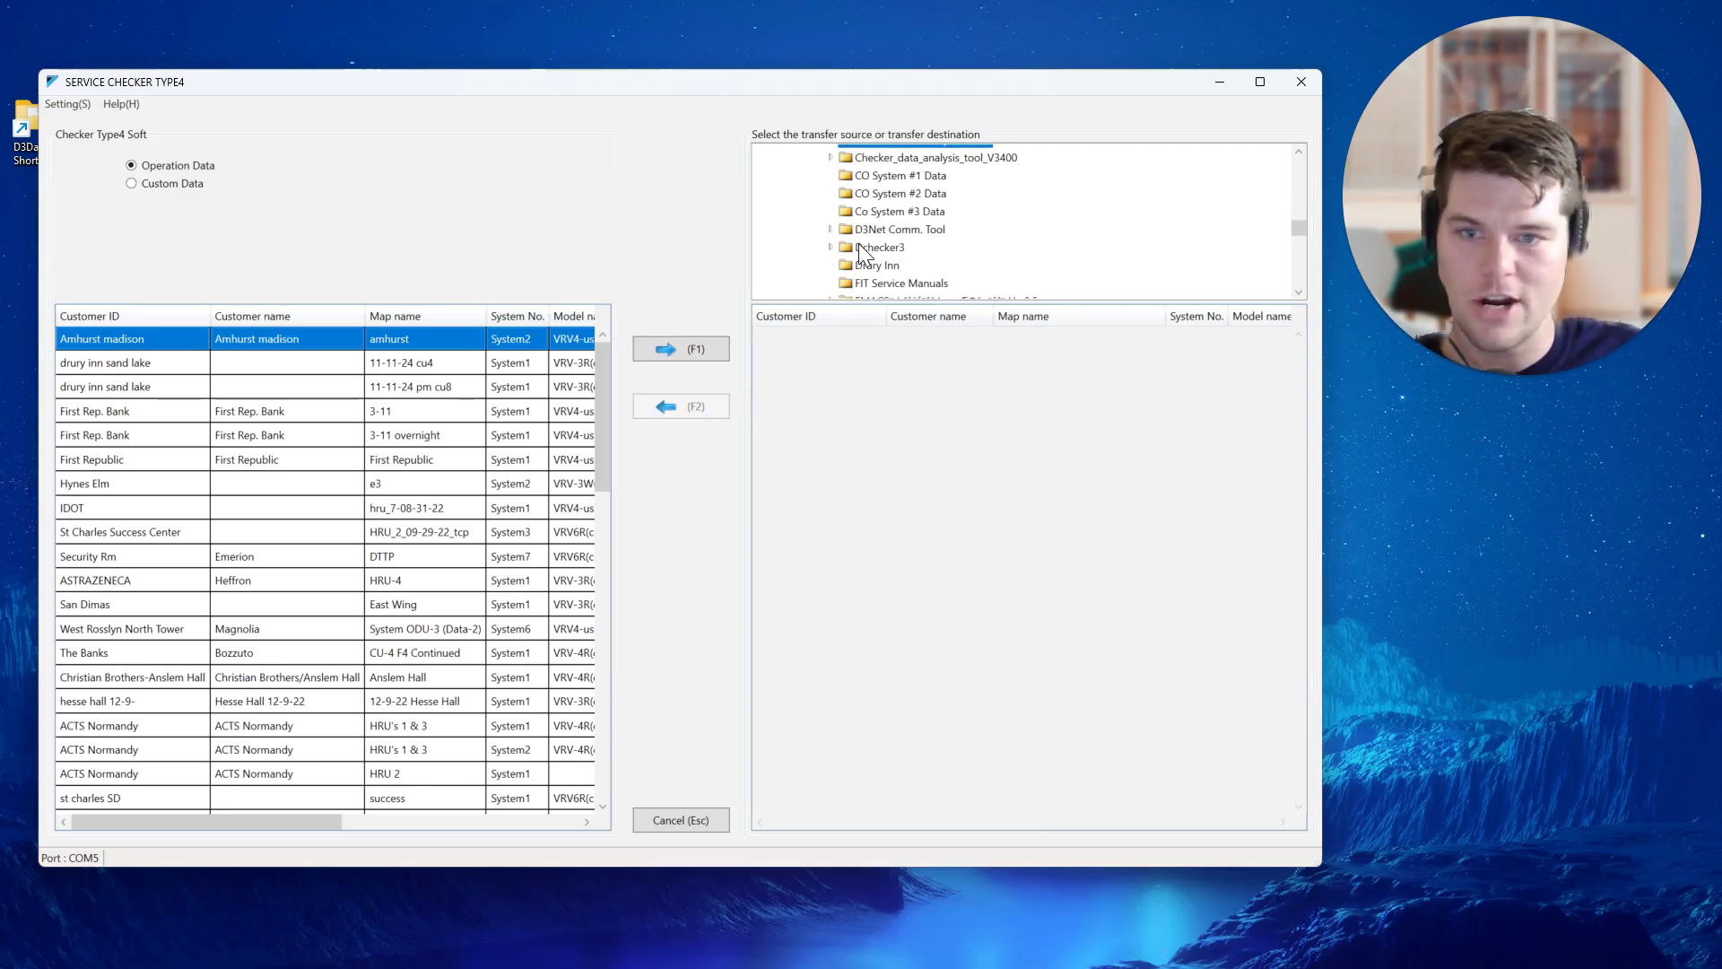
pyautogui.click(852, 246)
pyautogui.scroll(-1, 842, 250)
pyautogui.click(863, 222)
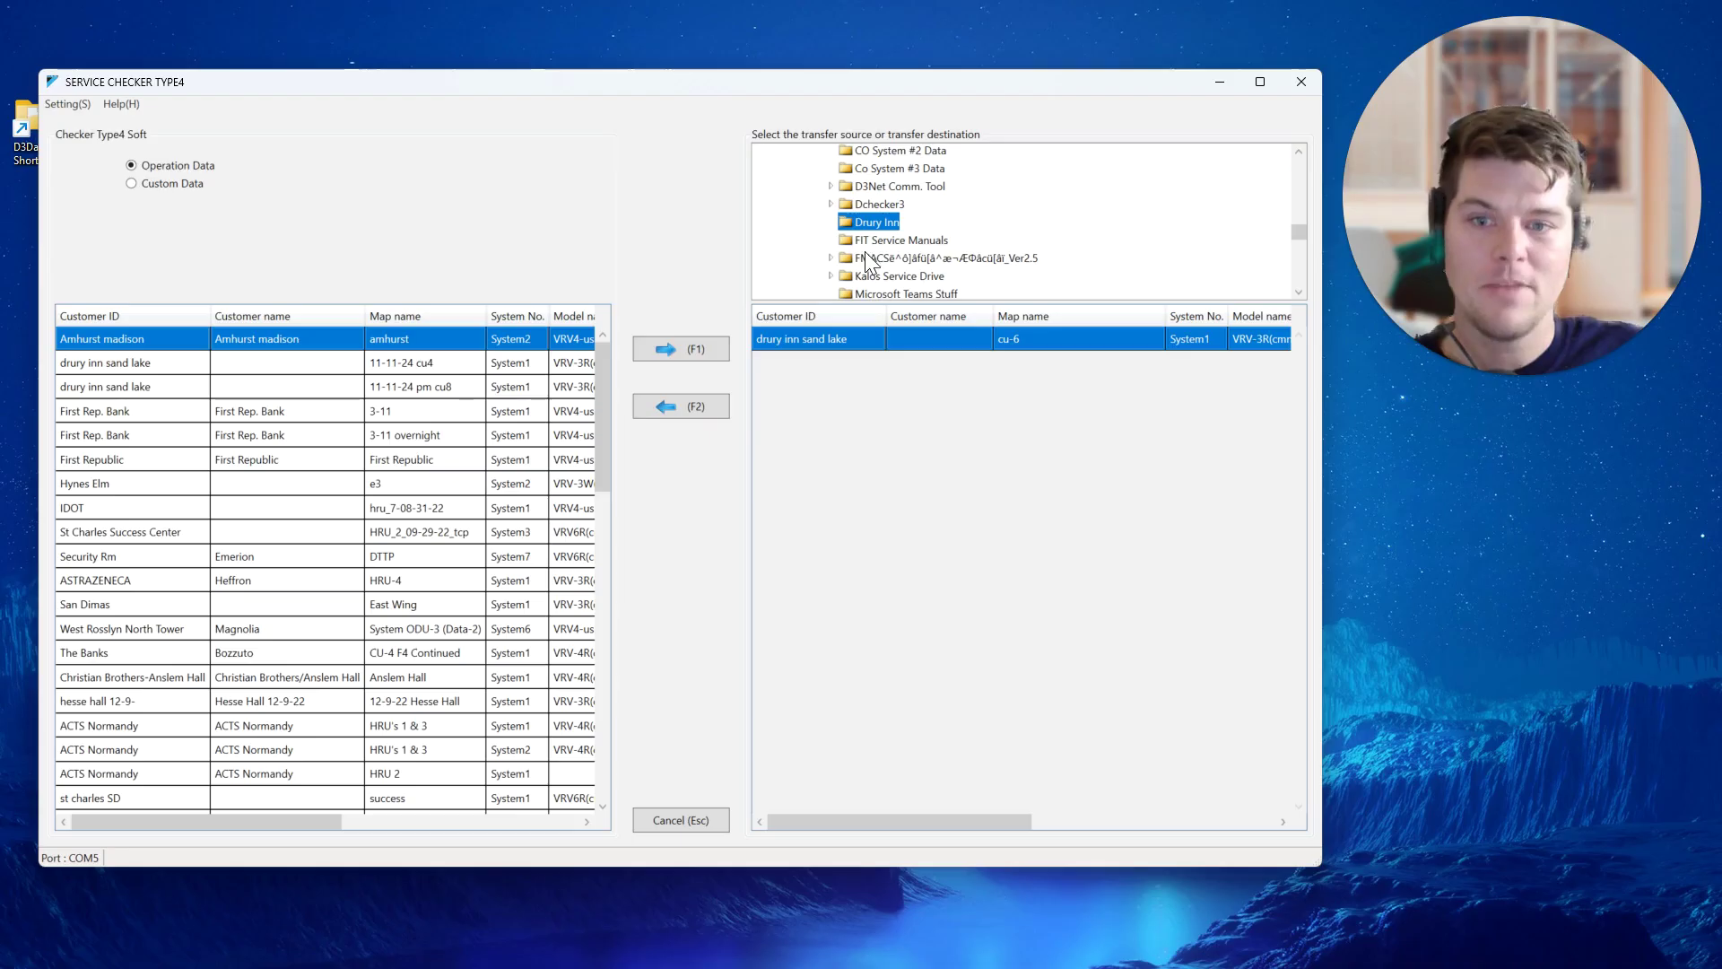
pyautogui.click(862, 239)
pyautogui.scroll(-1, 861, 245)
pyautogui.scroll(-3, 861, 245)
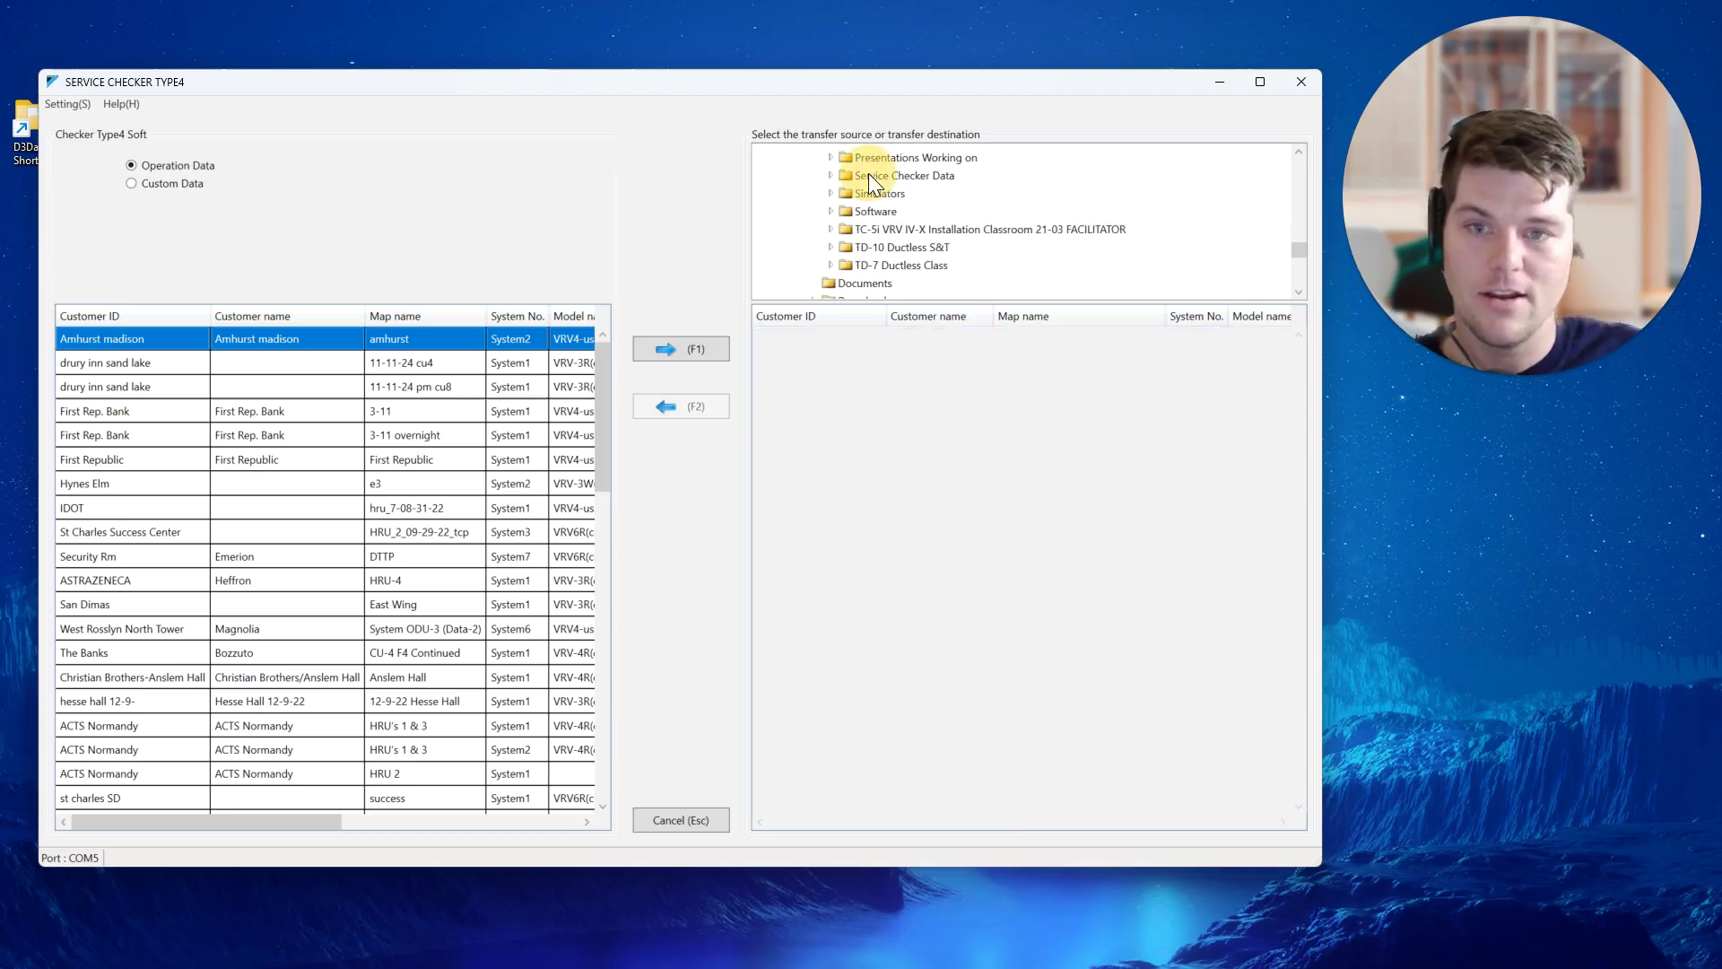
# Step: List the records in the Service Checker Data folder, then cancel the data transfer
pyautogui.click(868, 174)
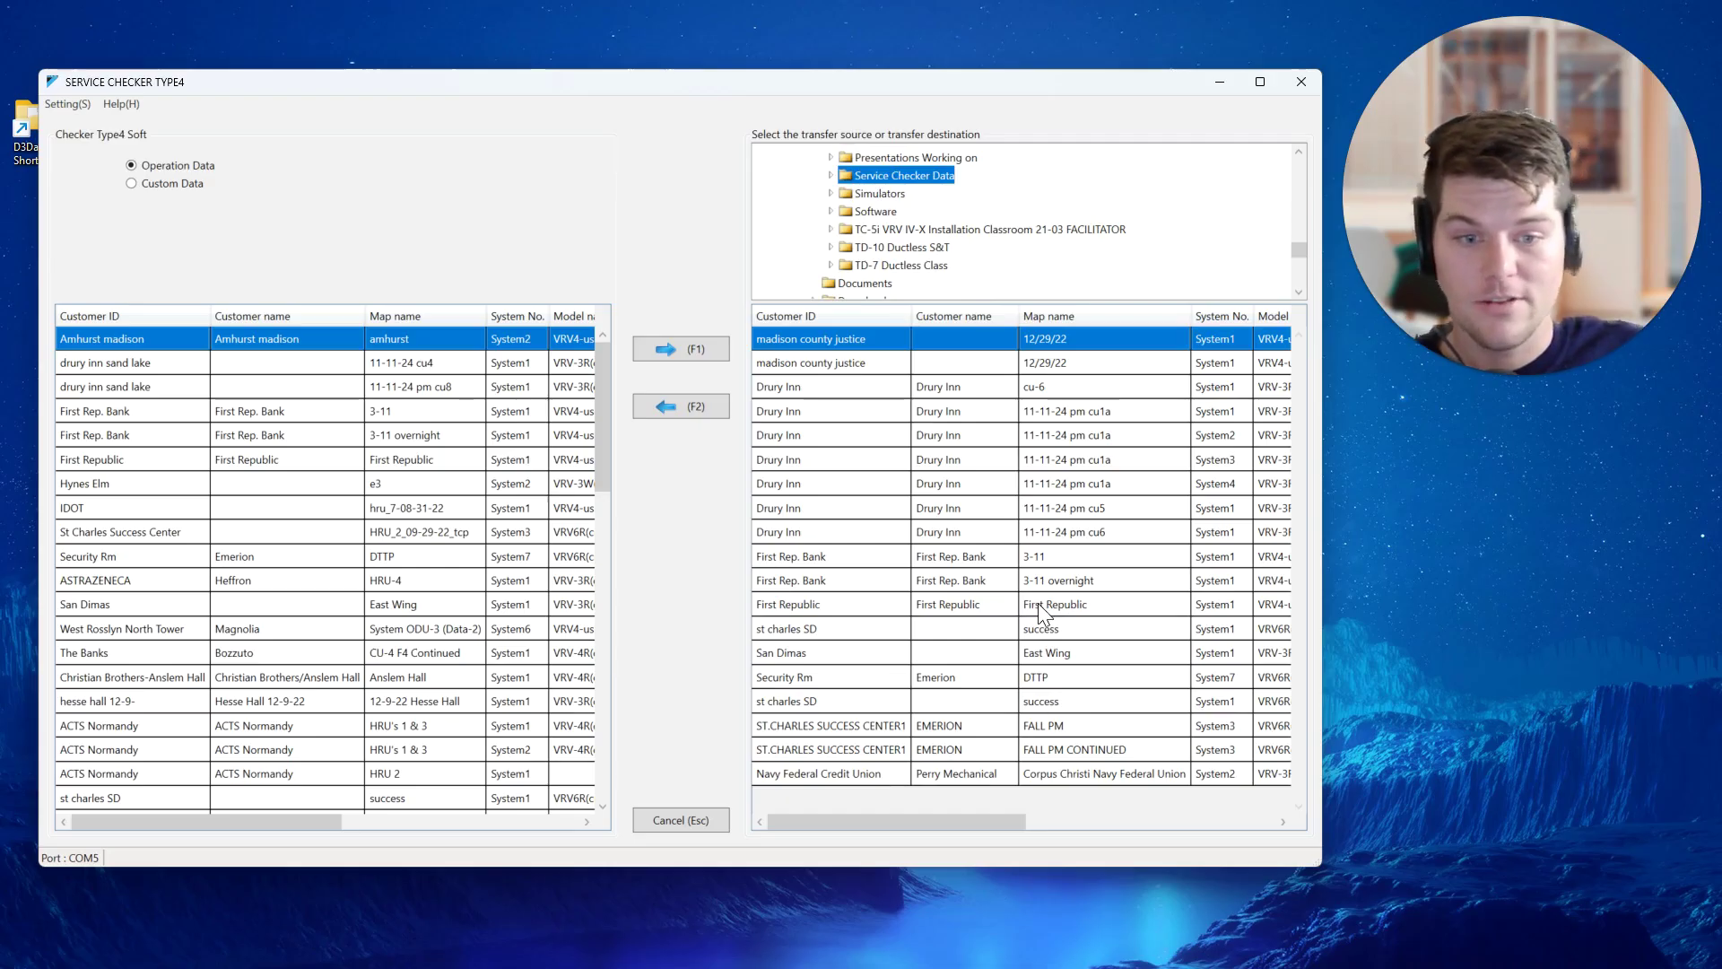
pyautogui.scroll(-2, 953, 260)
pyautogui.scroll(2, 953, 260)
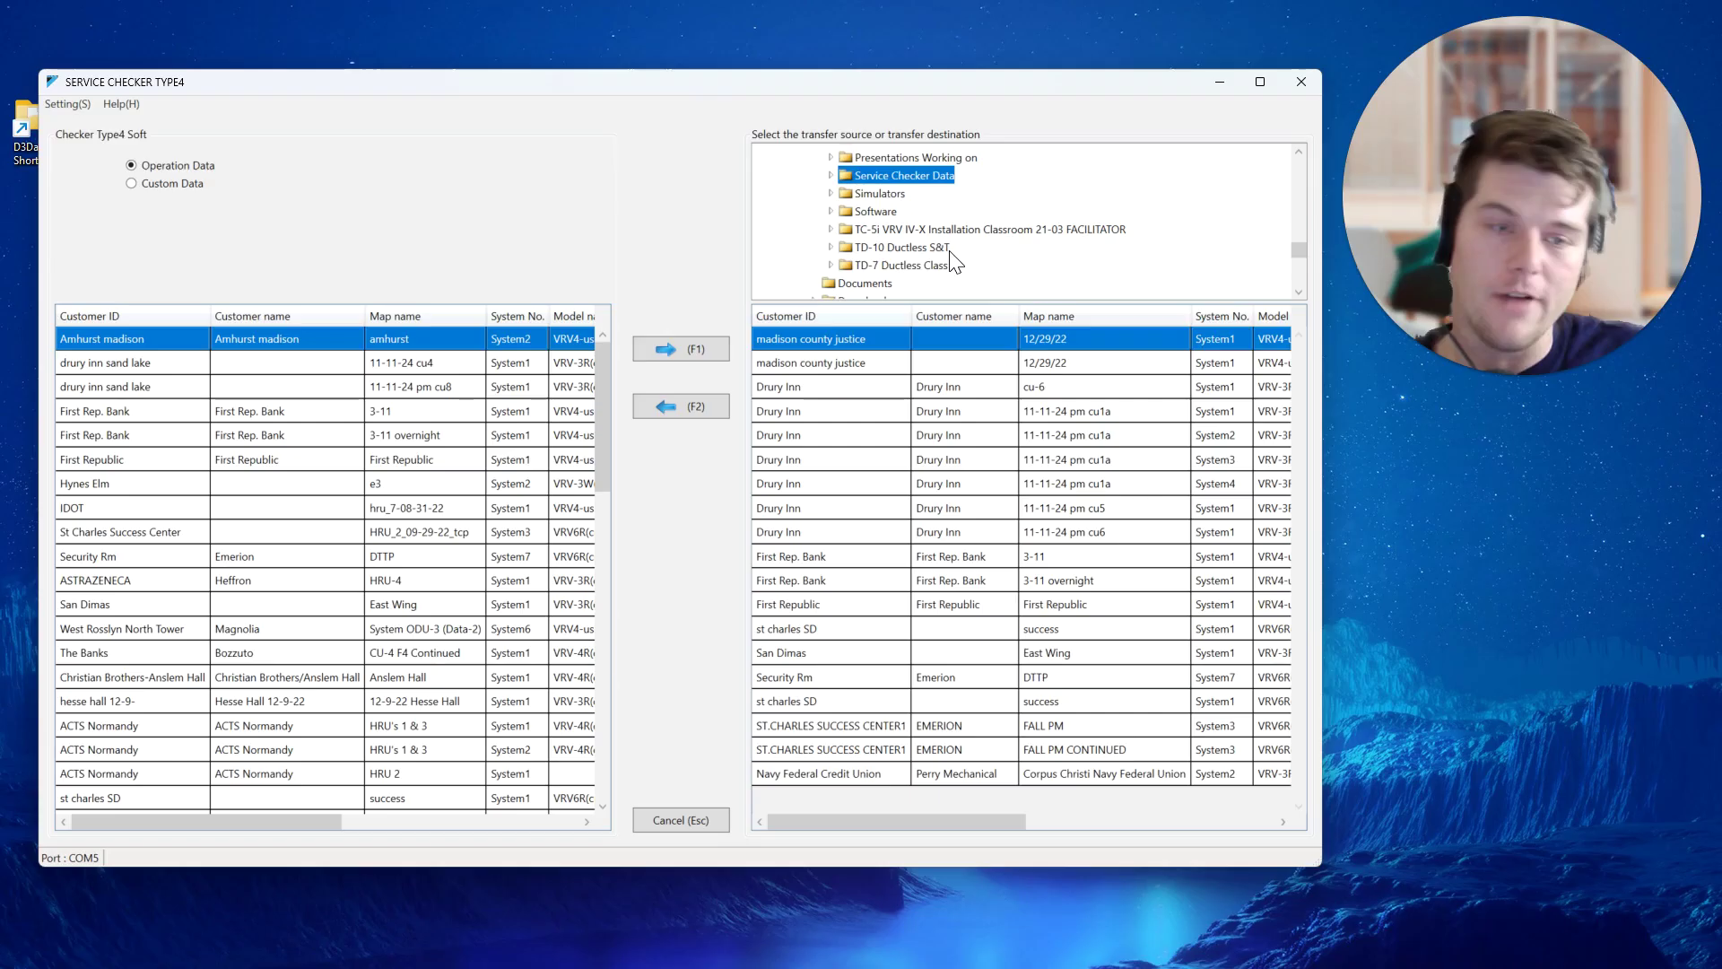
pyautogui.click(683, 819)
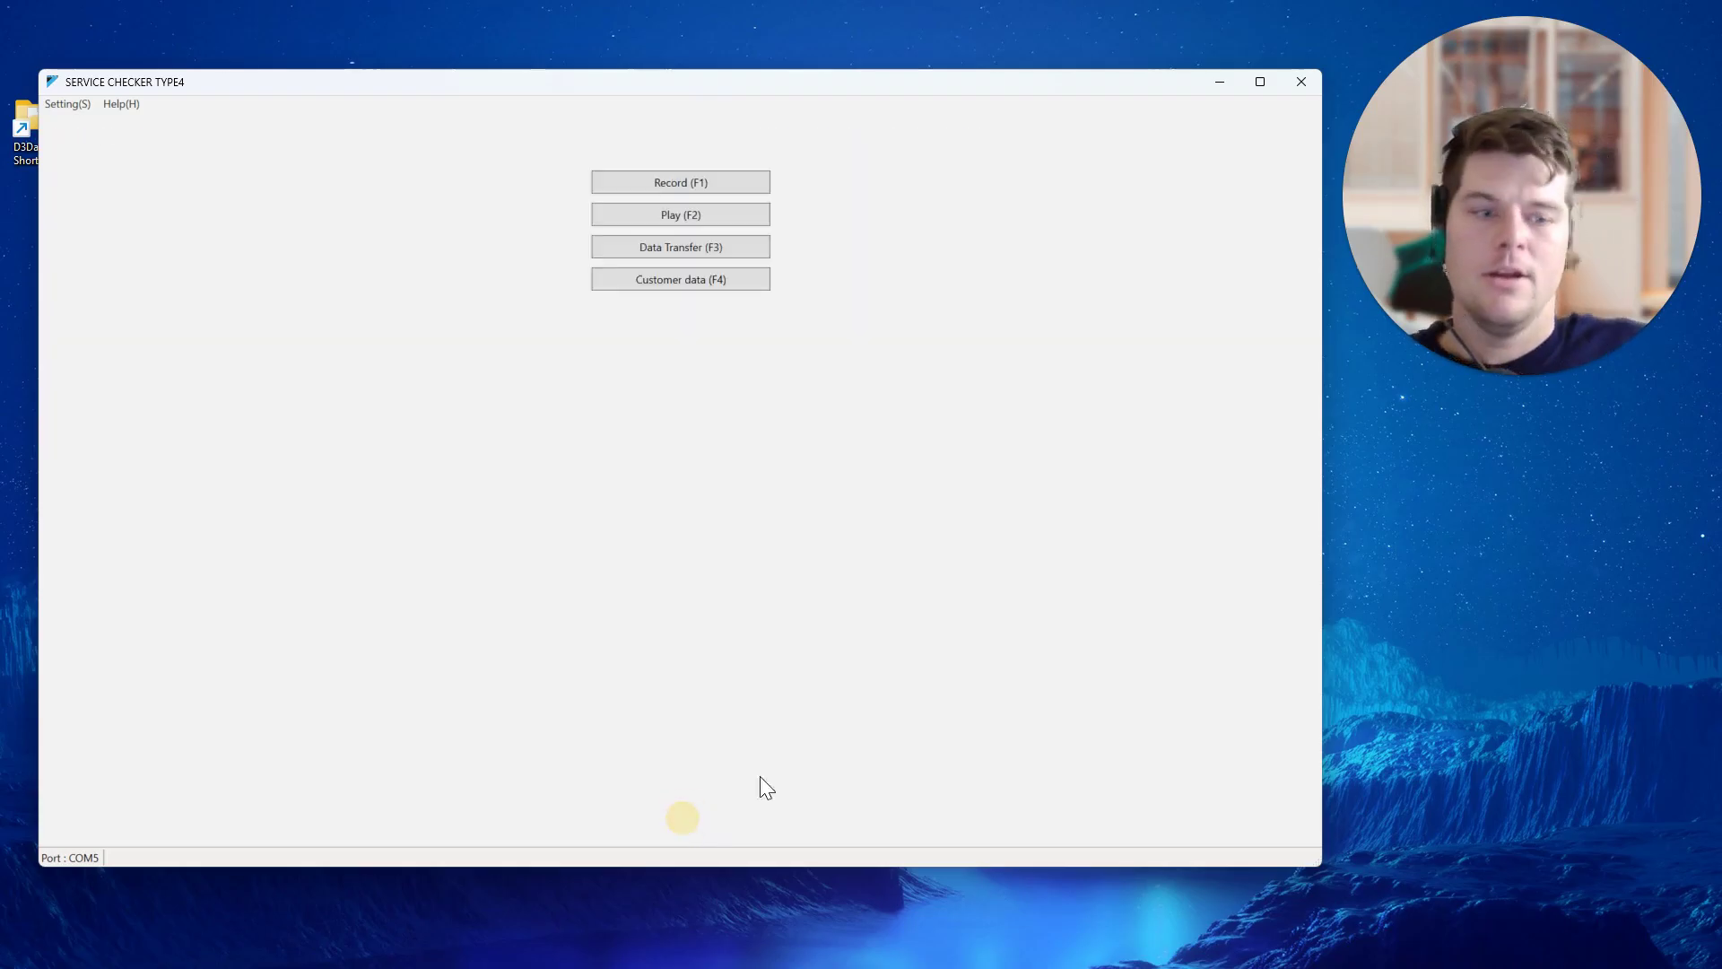
# Step: Close Service Checker and place the D3Data shortcut beside the Daikin Service Checker TYPE4 shortcut
pyautogui.click(1299, 79)
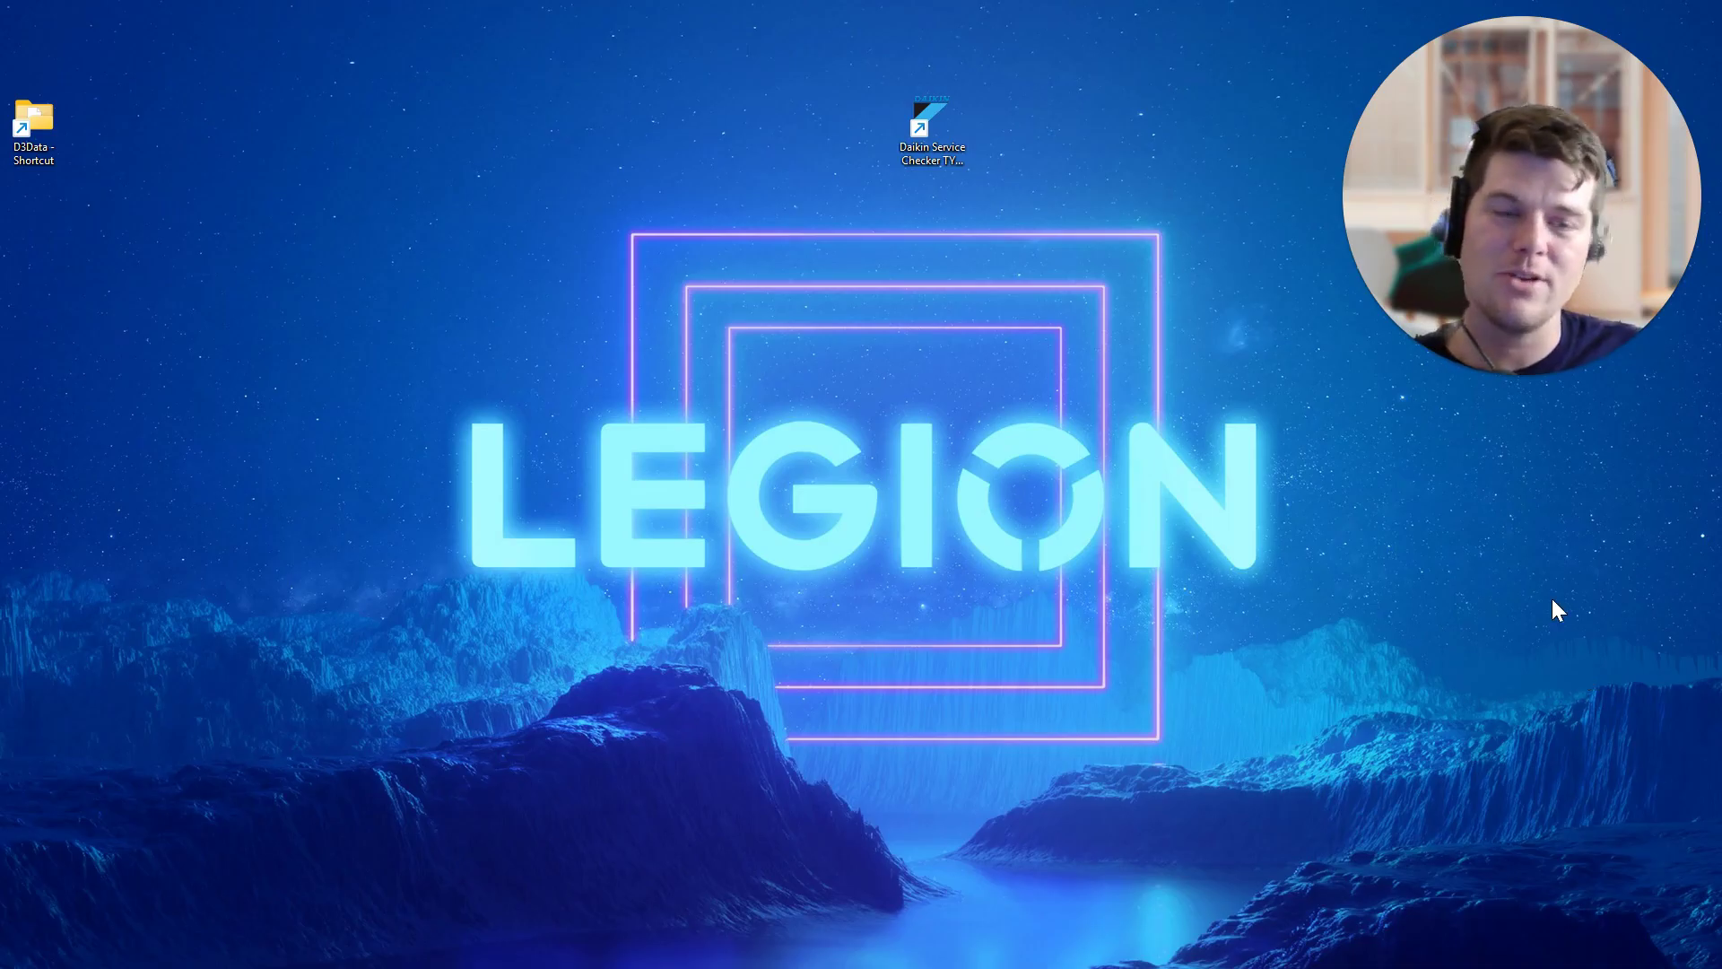
pyautogui.moveTo(47, 141); pyautogui.dragTo(659, 143)
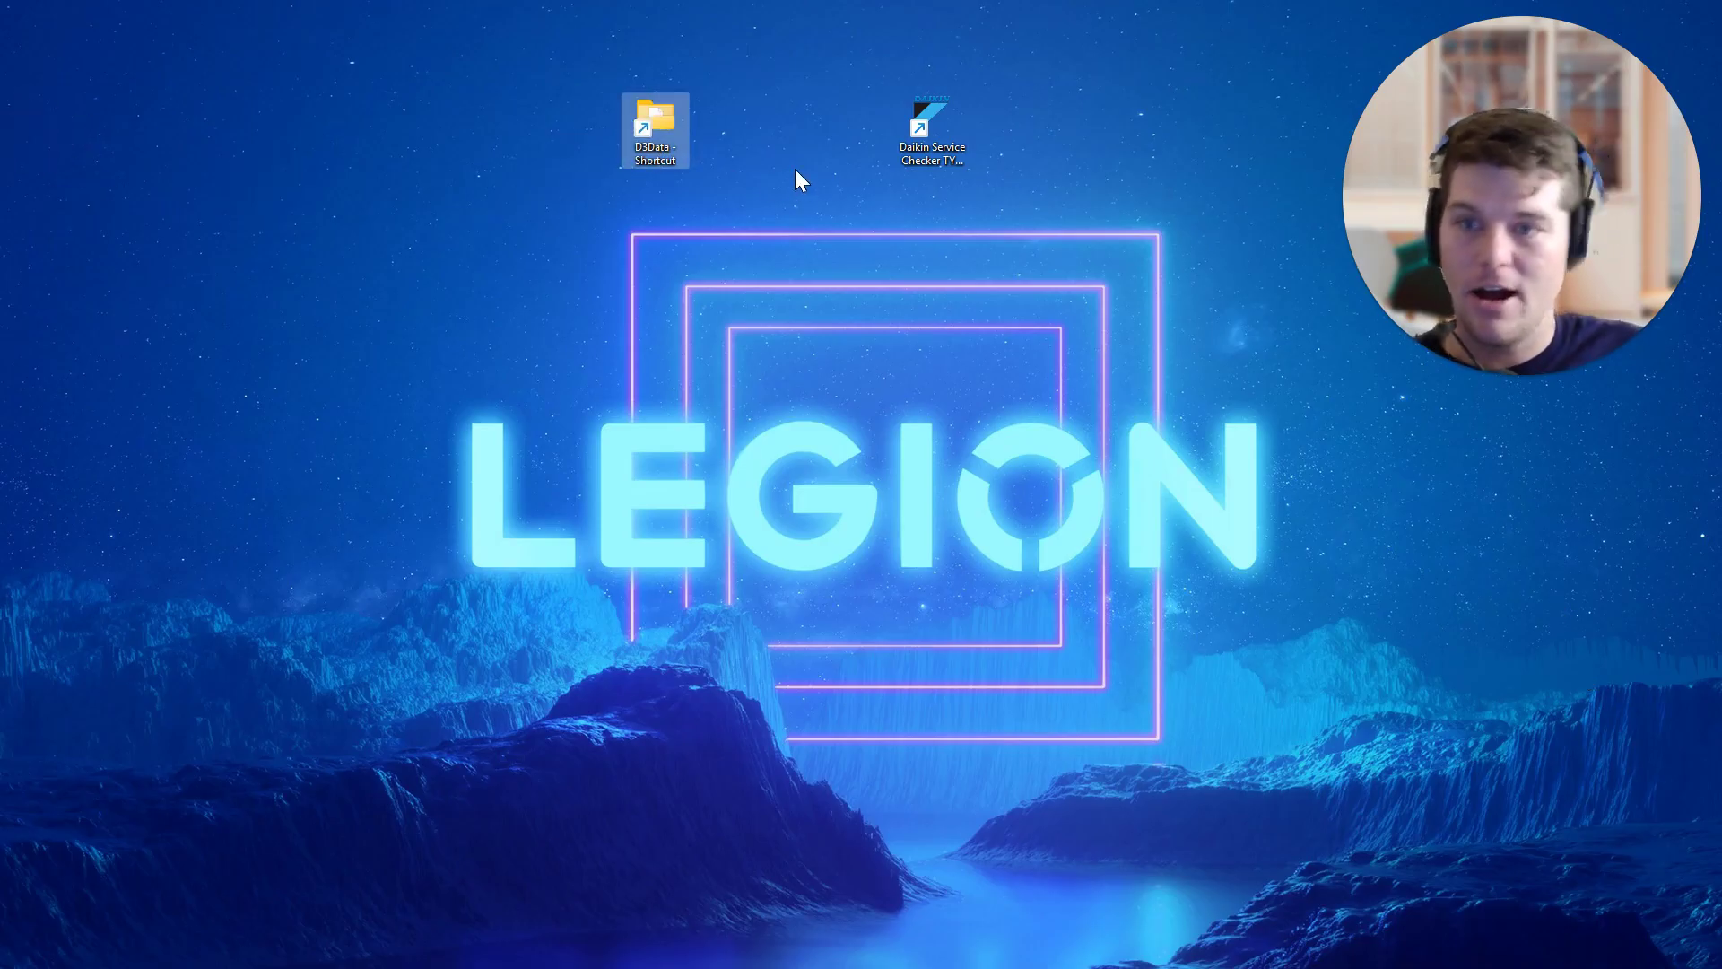
pyautogui.click(924, 144)
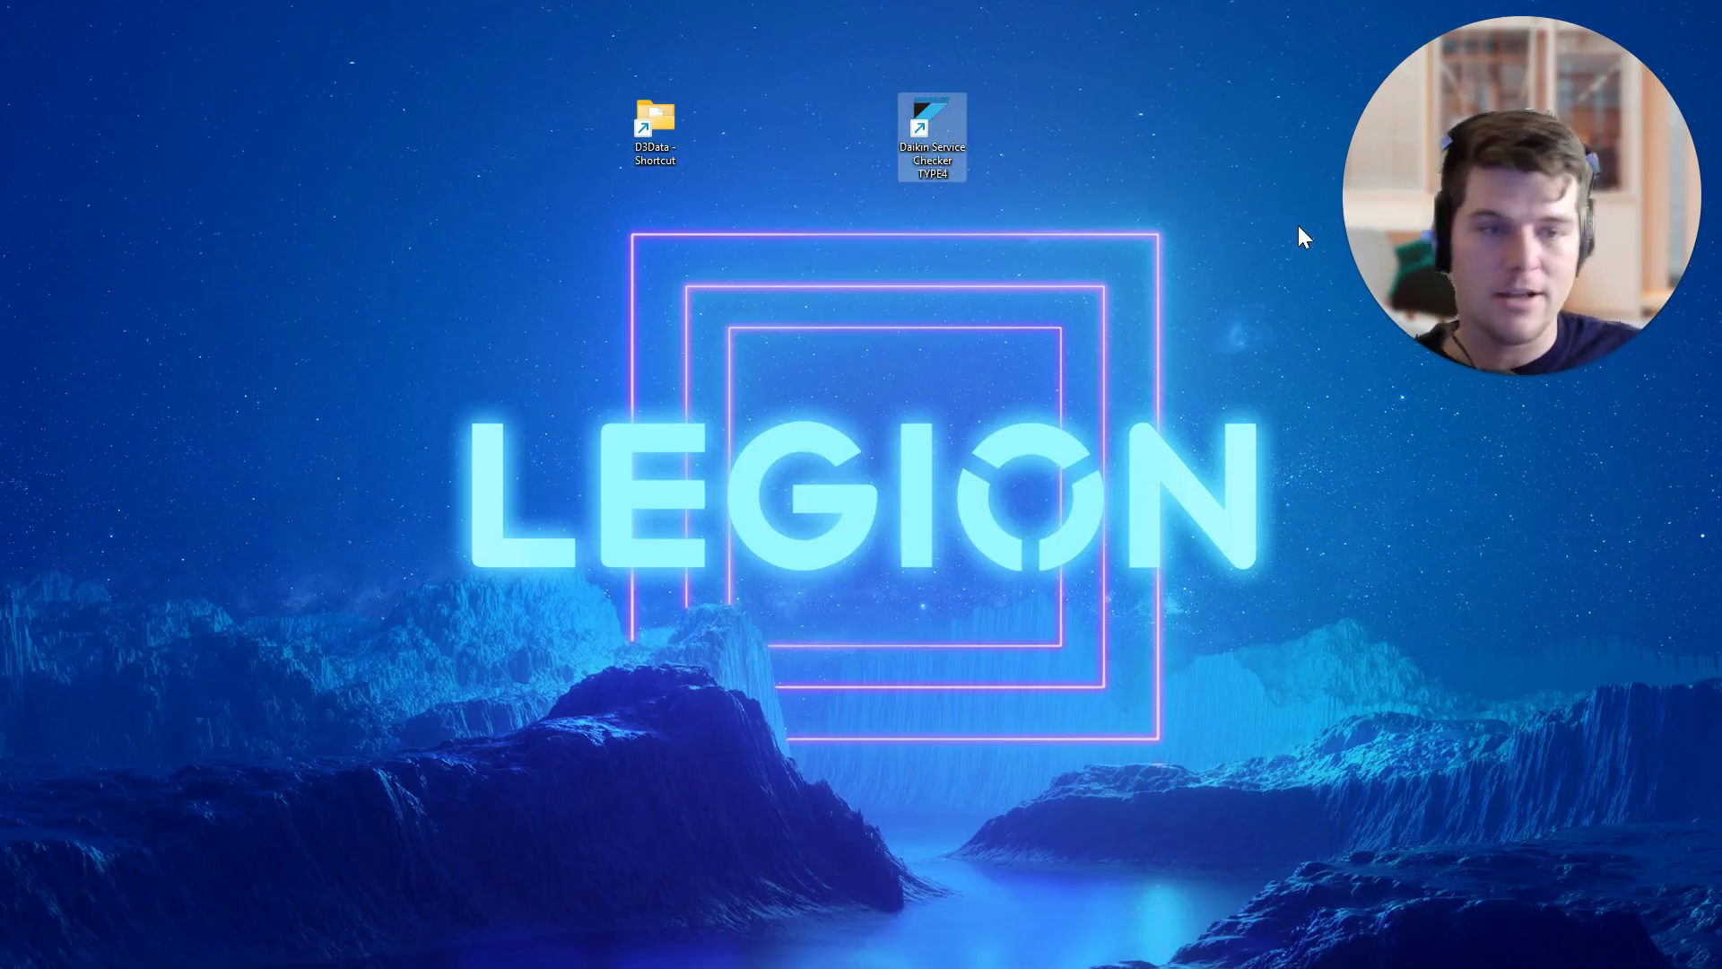